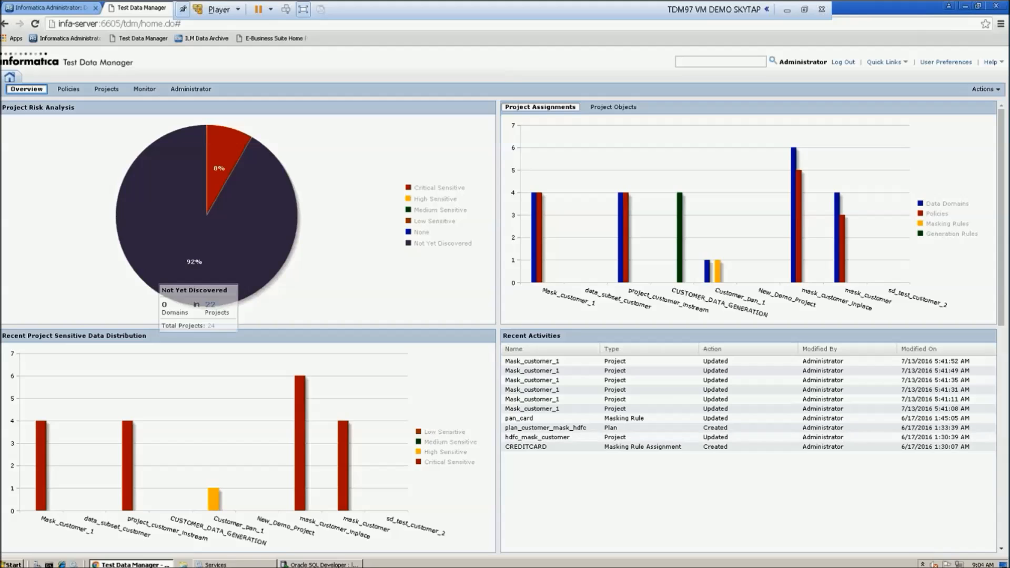
- Open the PCI Policy Pack and review its Credit Card Domain's data patterns, metadata patterns and preferred rules
click(69, 89)
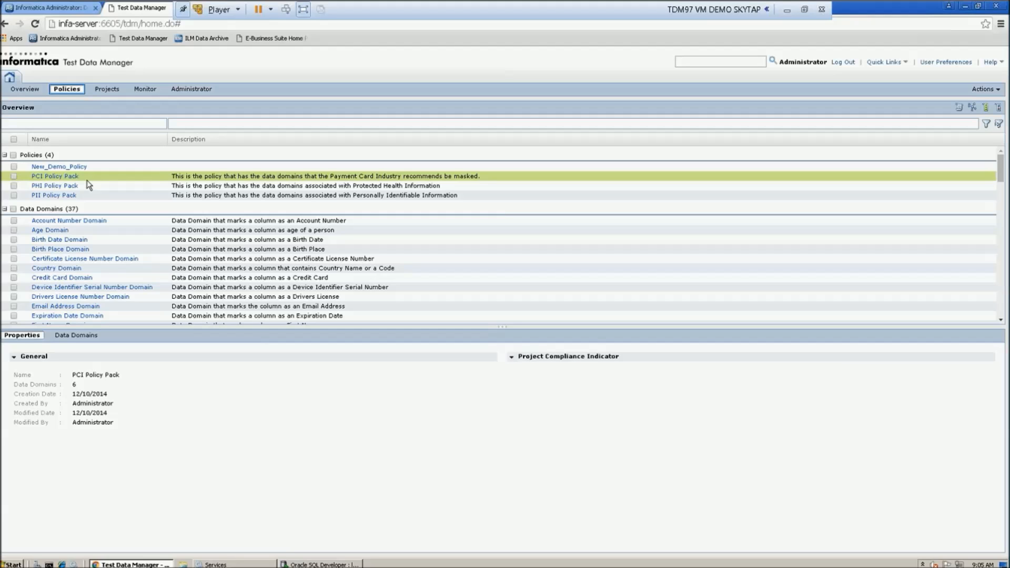
click(63, 177)
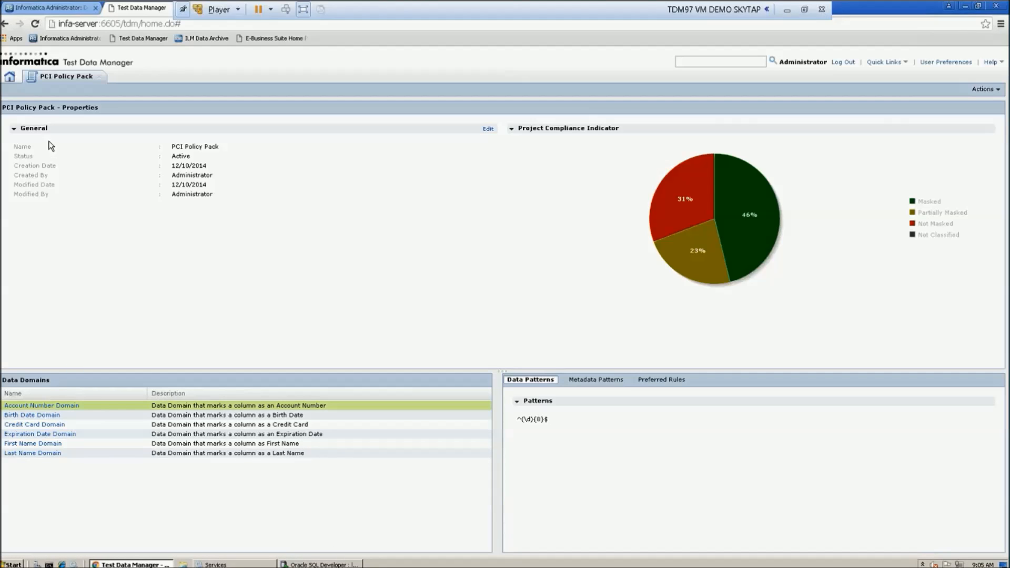
click(45, 426)
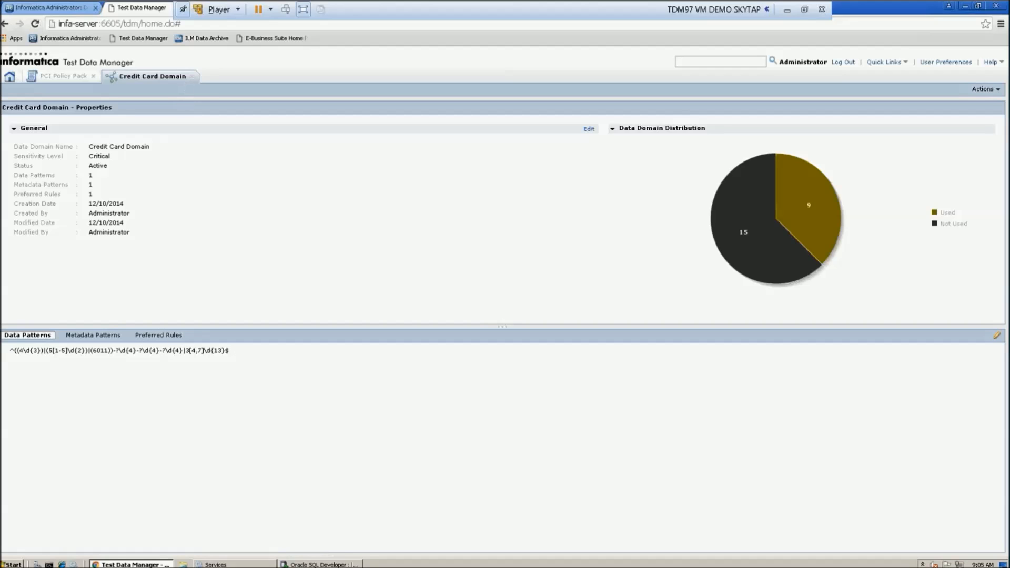
click(95, 337)
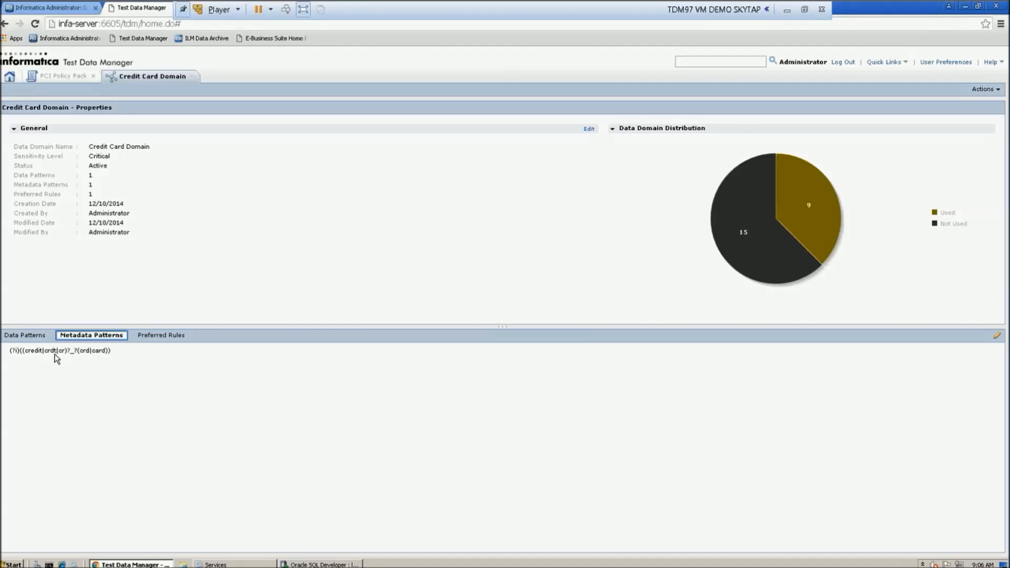
click(165, 332)
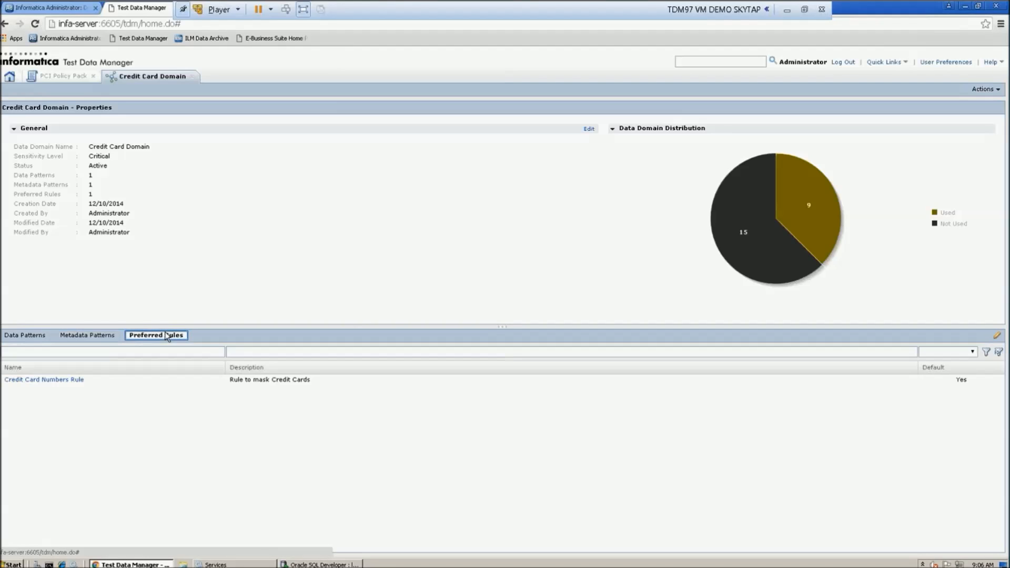
- Examine the Credit Card Numbers Rule, and close the rule, domain and policy pack pages
click(54, 381)
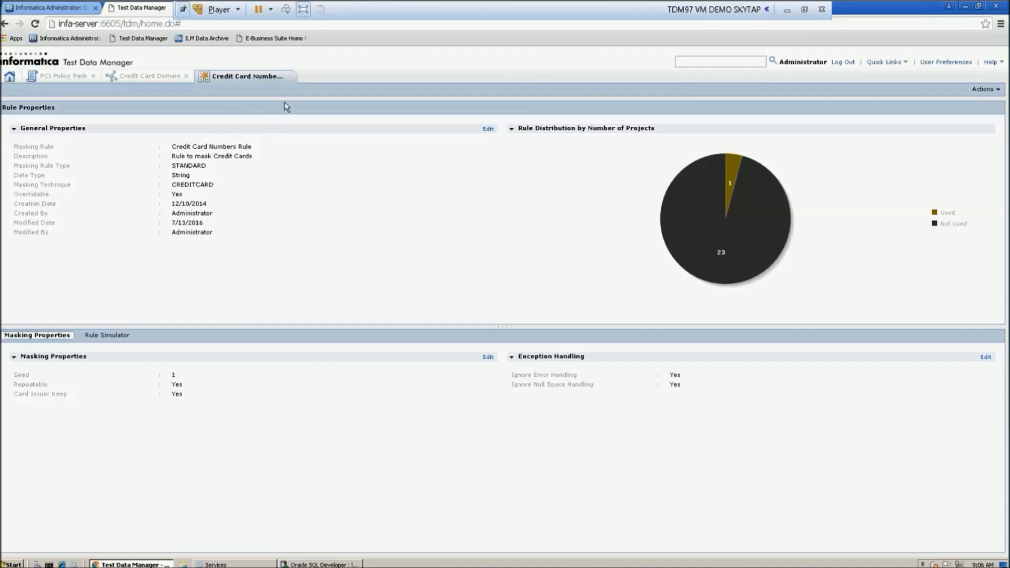
click(289, 77)
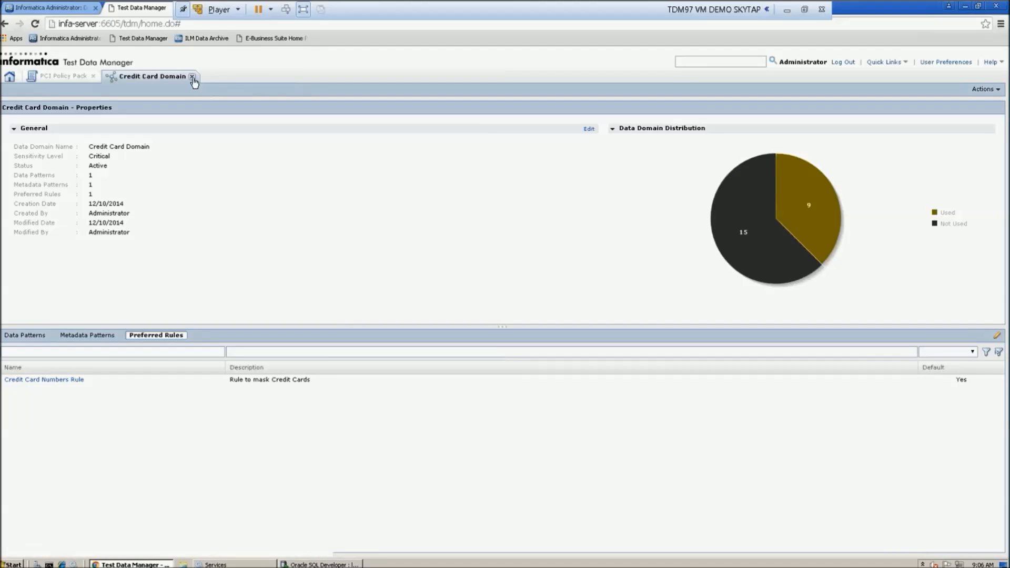
click(192, 77)
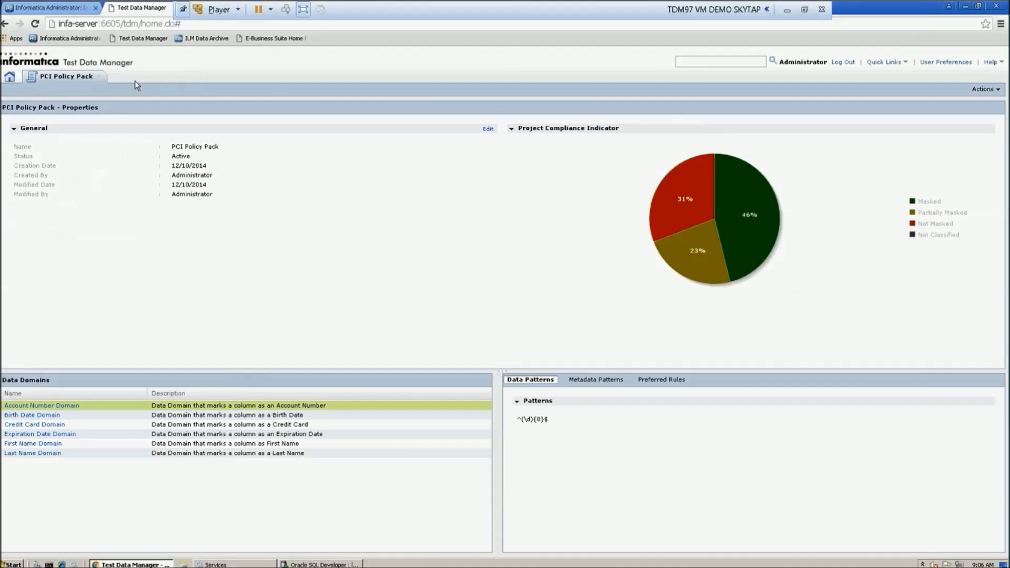
click(99, 77)
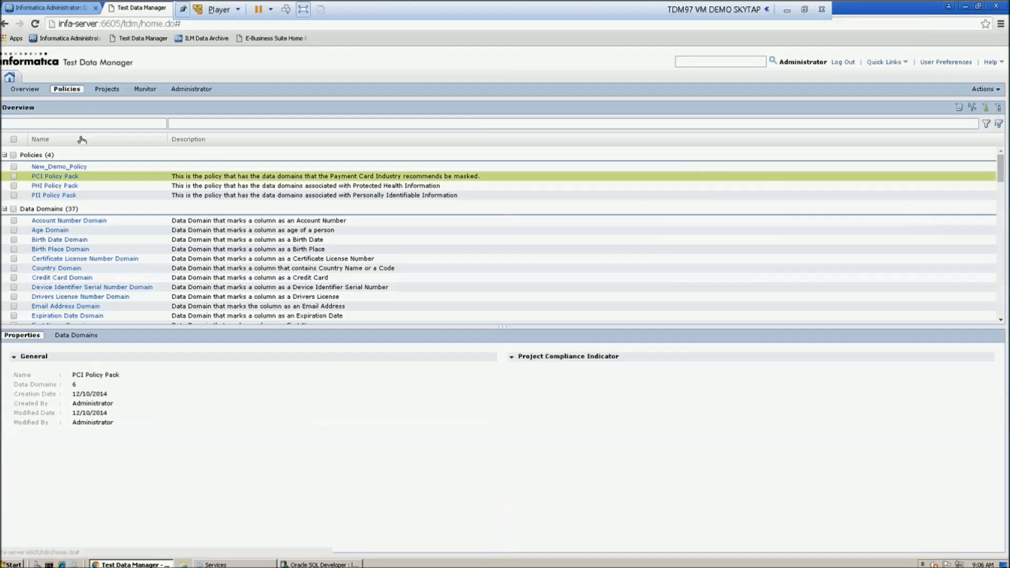
- Review the data domains of the PII Policy Pack and close it
click(64, 195)
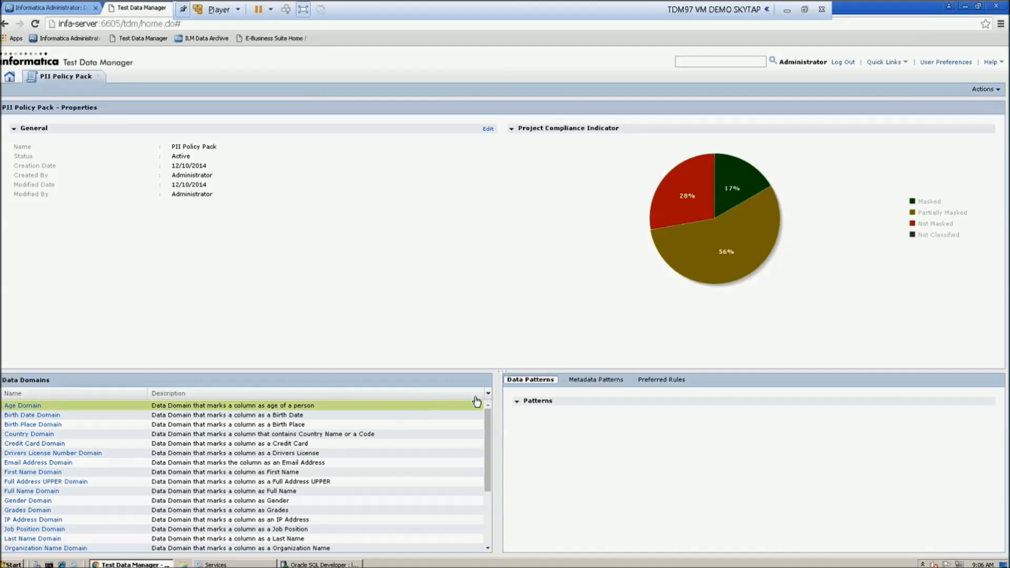
mouse_move(487, 417)
mouse_down()
mouse_move(488, 466)
mouse_move(487, 409)
mouse_up()
click(98, 76)
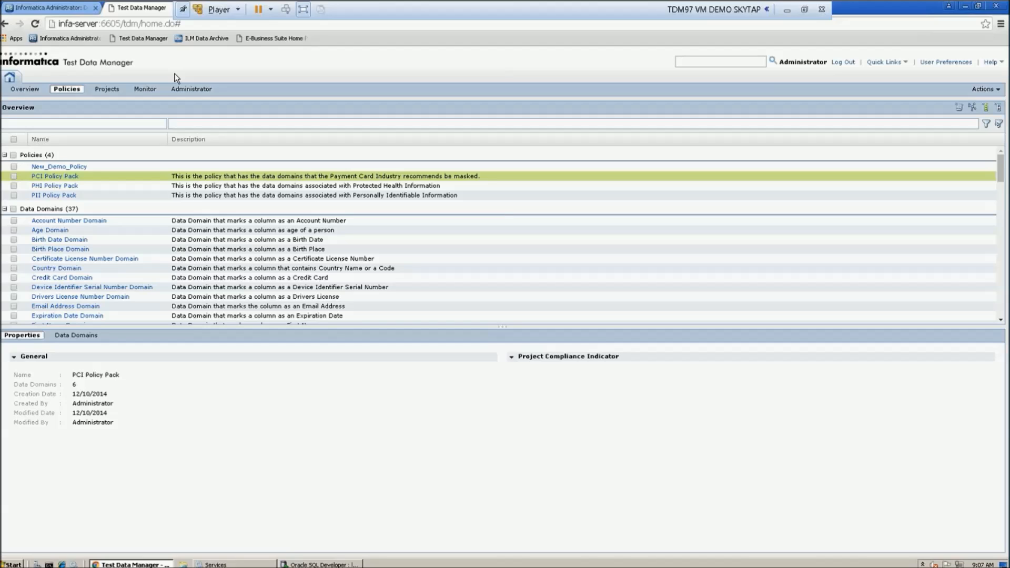
- Switch to Oracle SQL Developer and select the CUSTOMER table under the loyalty_source connection
click(318, 564)
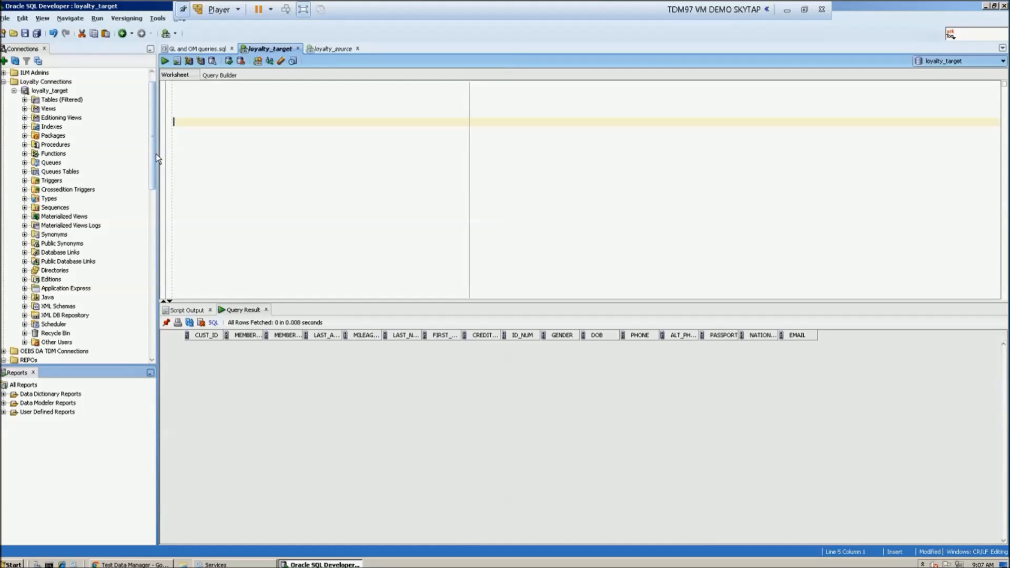
scroll(157, 186, down, 3)
drag(158, 186, 157, 241)
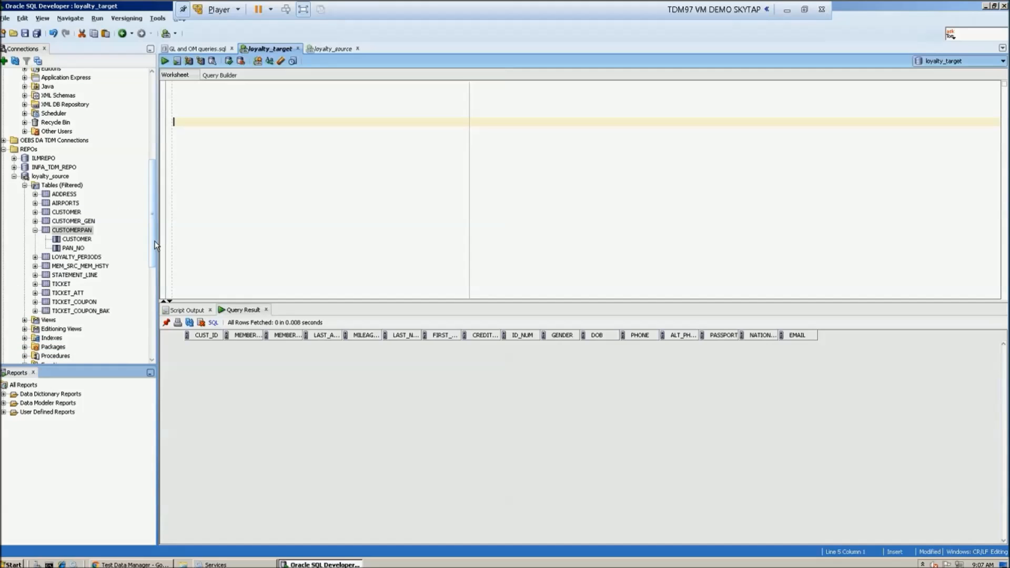
click(75, 213)
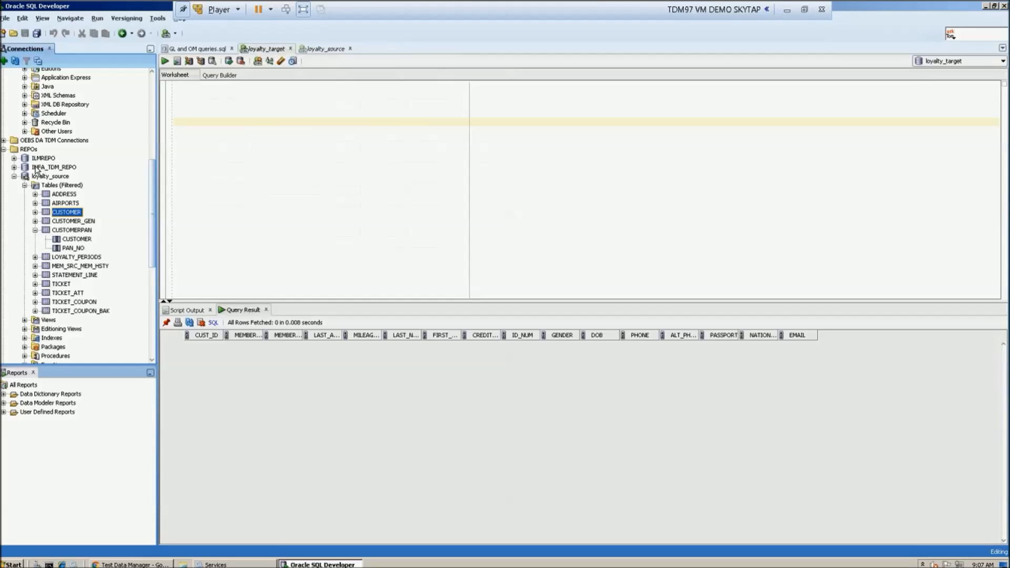
- Replace the loyalty_source worksheet's statements with "select * from customer" and run the query
click(333, 48)
drag(295, 131, 170, 85)
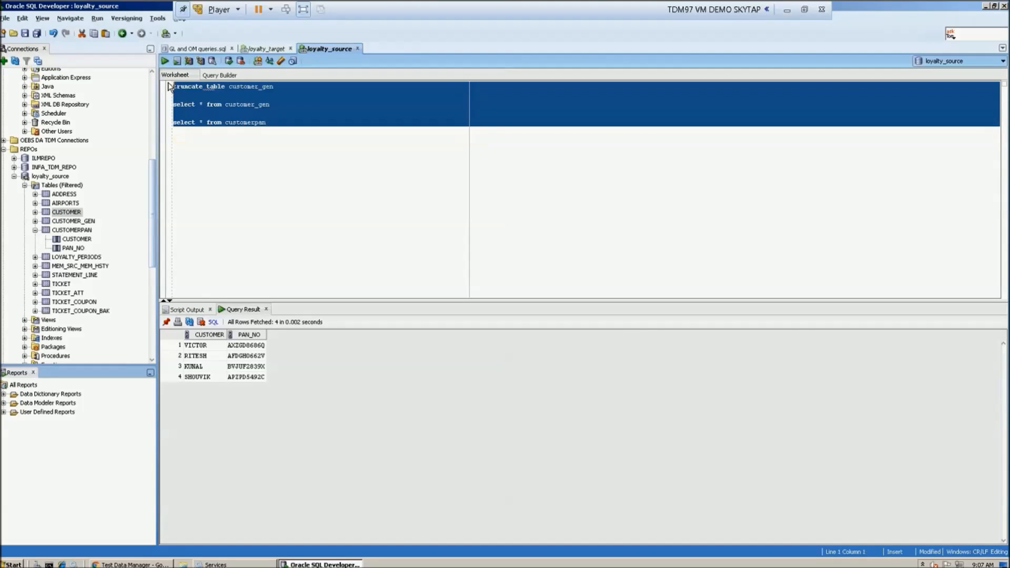
key(Delete)
text(se)
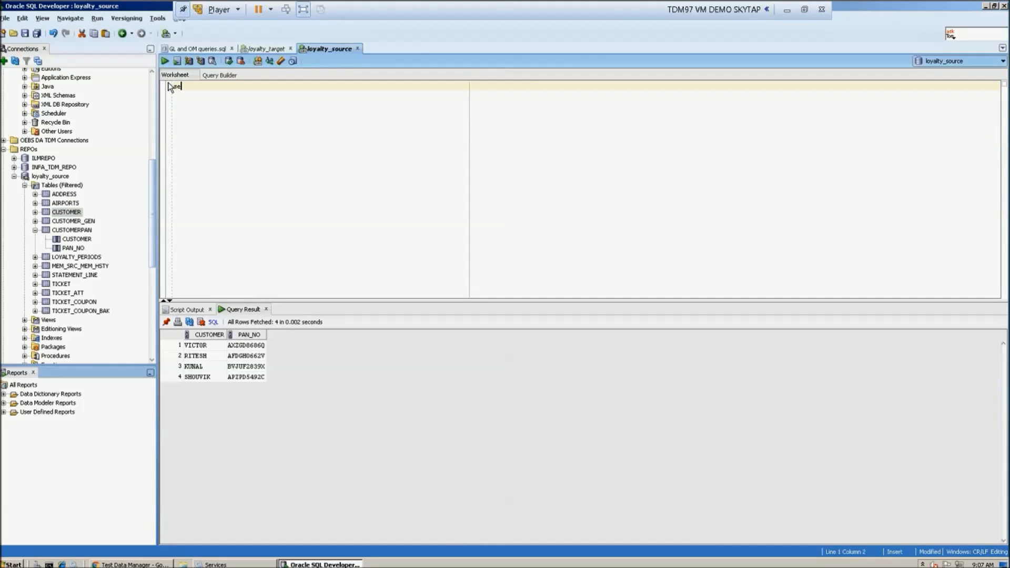
text(lect * from customer)
key(ctrl+a)
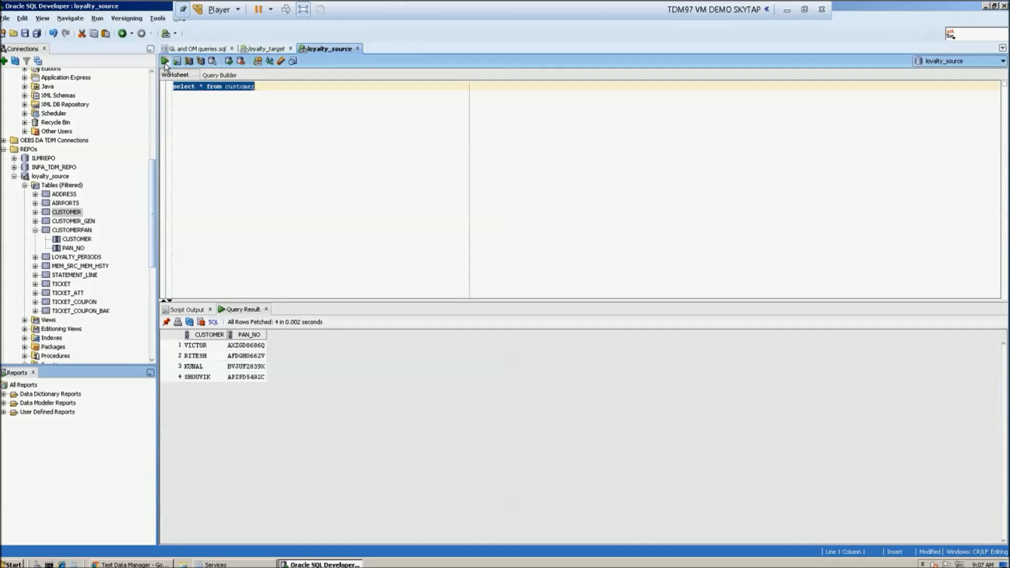
click(164, 61)
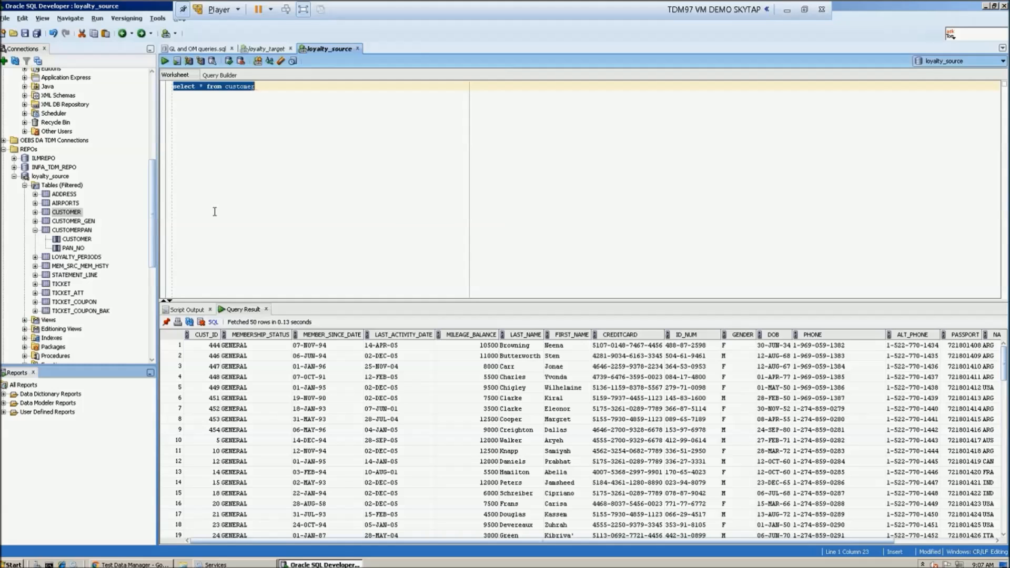
- Run "select * from customer" in the loyalty_target worksheet and return to the loyalty_source results
click(268, 49)
click(245, 95)
text(se)
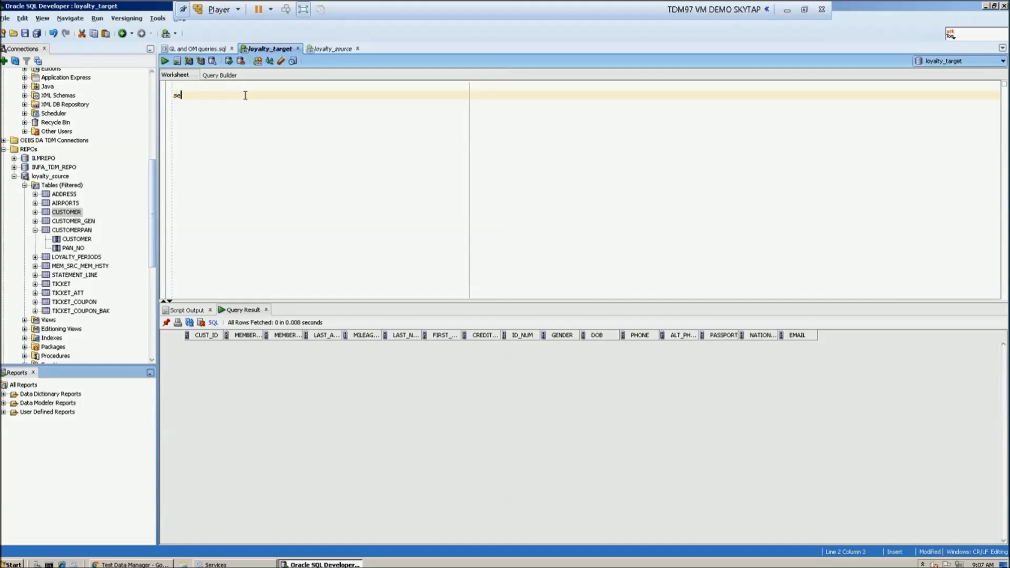
text(lect * from customer)
drag(255, 96, 173, 100)
click(165, 61)
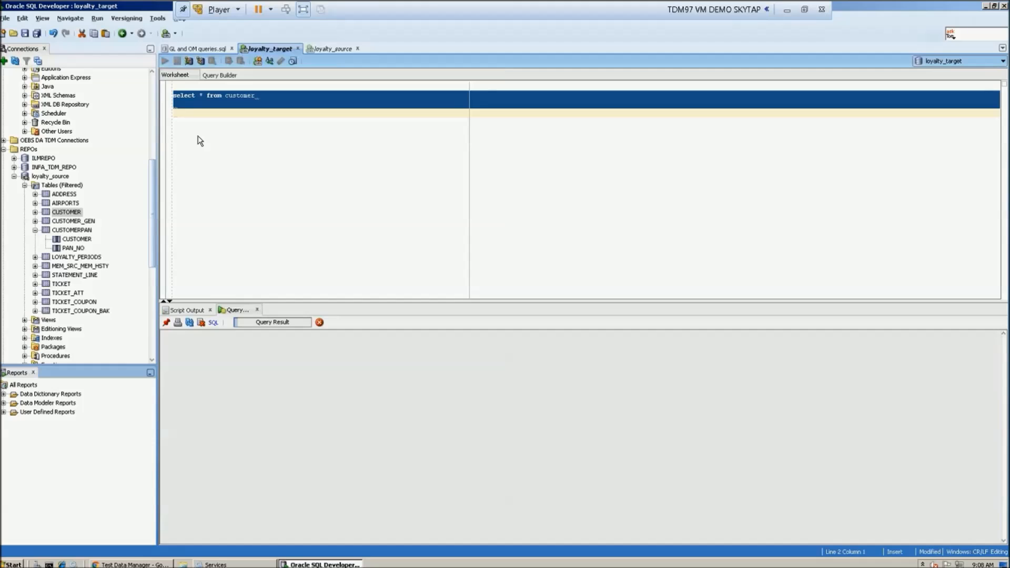
click(328, 48)
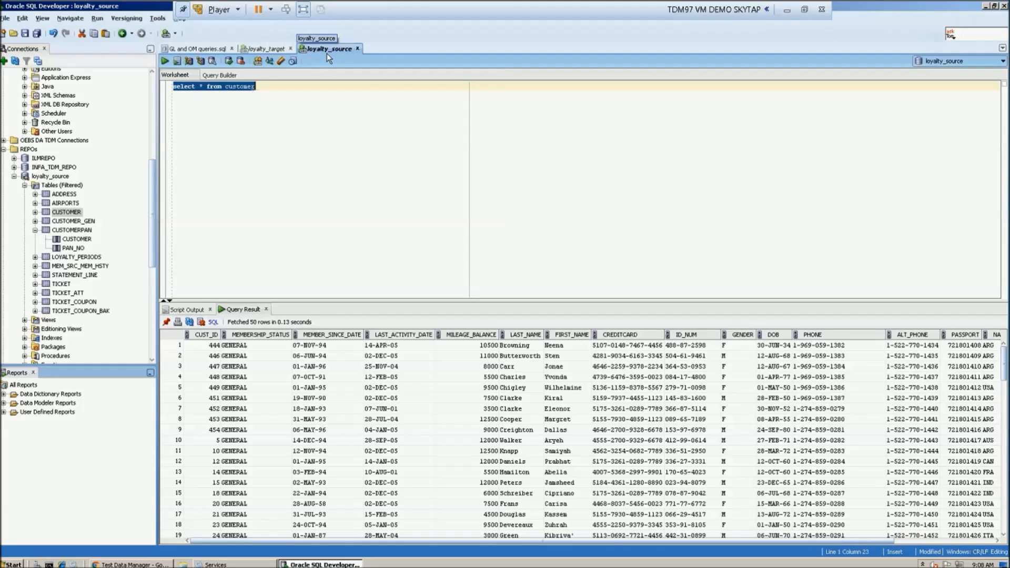
- Switch to Test Data Manager and create a new project named mask_customer_demo
click(134, 565)
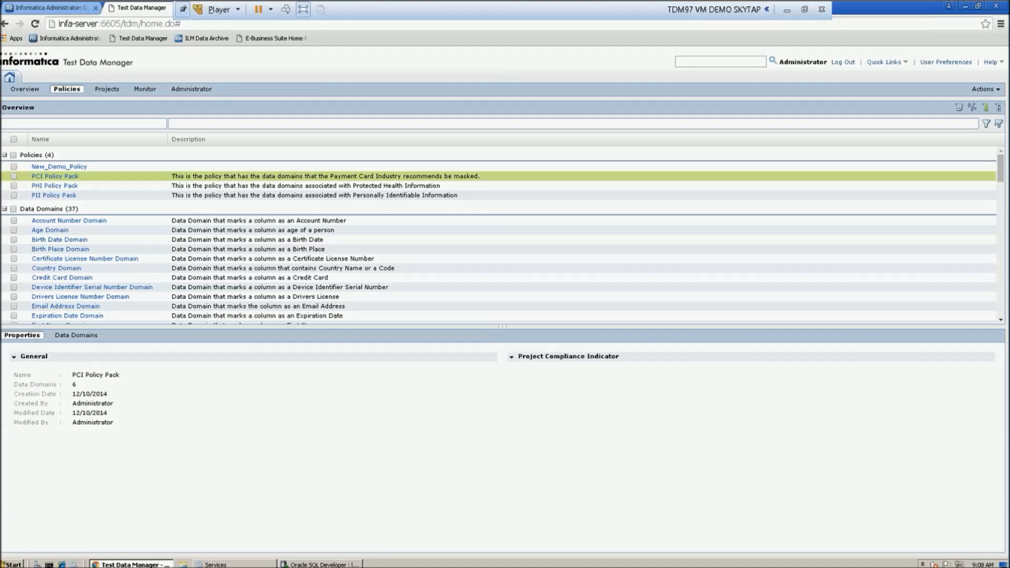
click(102, 87)
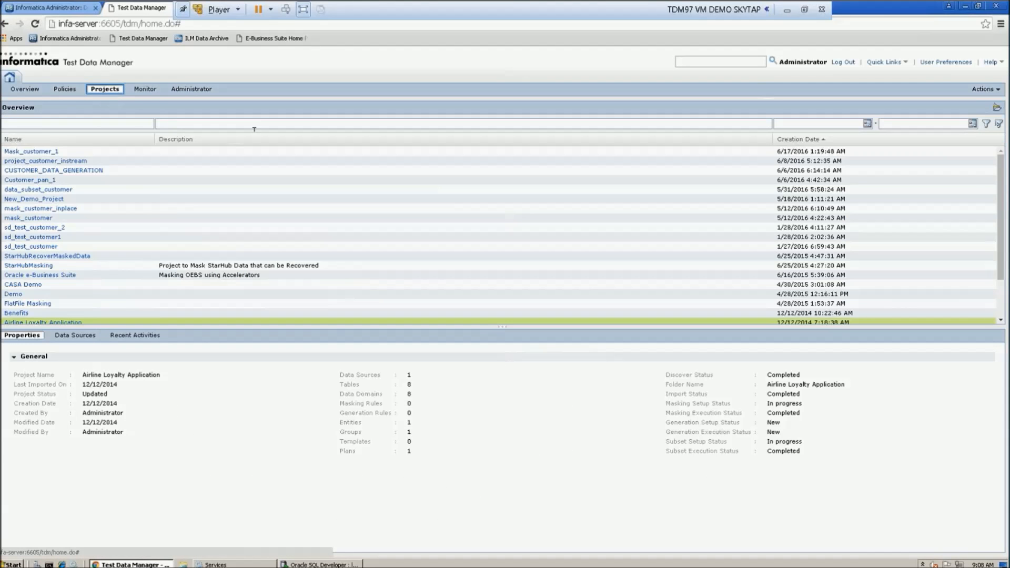
click(984, 90)
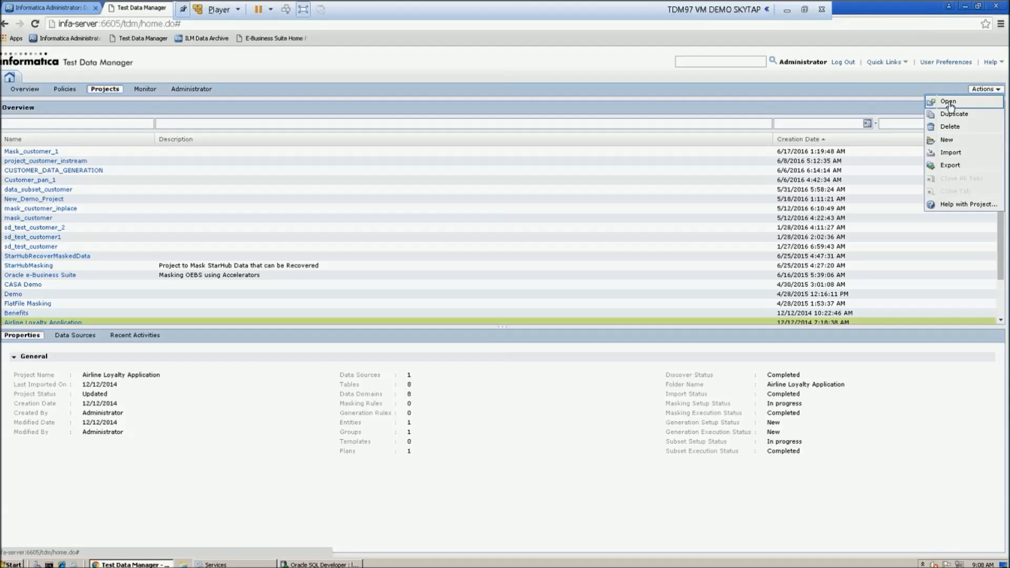
click(956, 146)
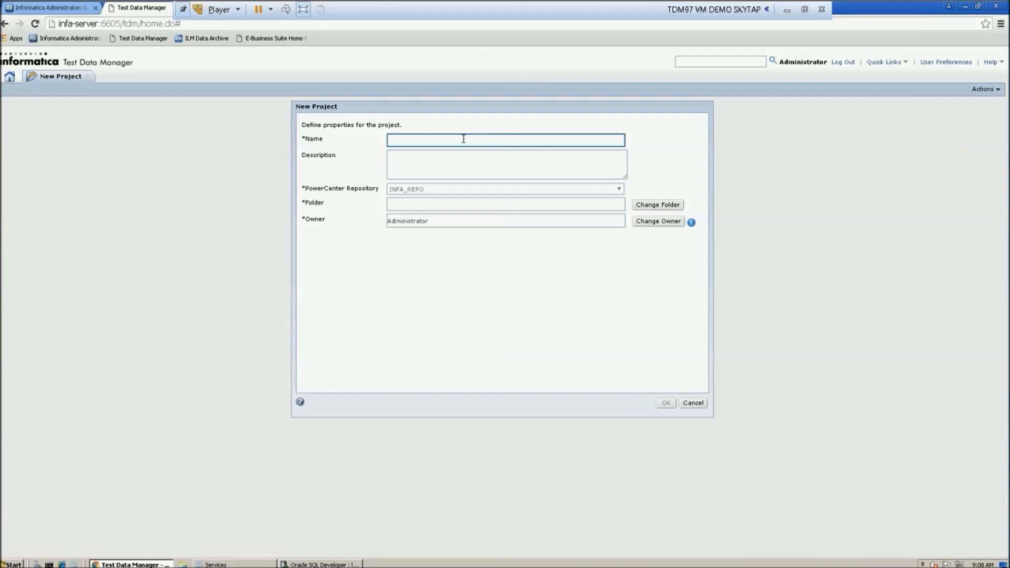
click(463, 139)
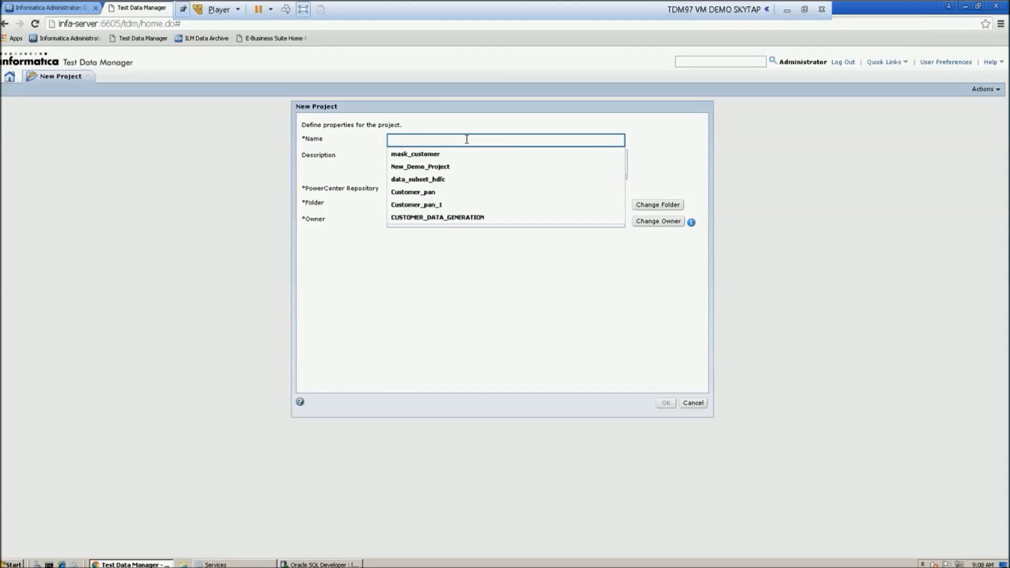
text(mask)
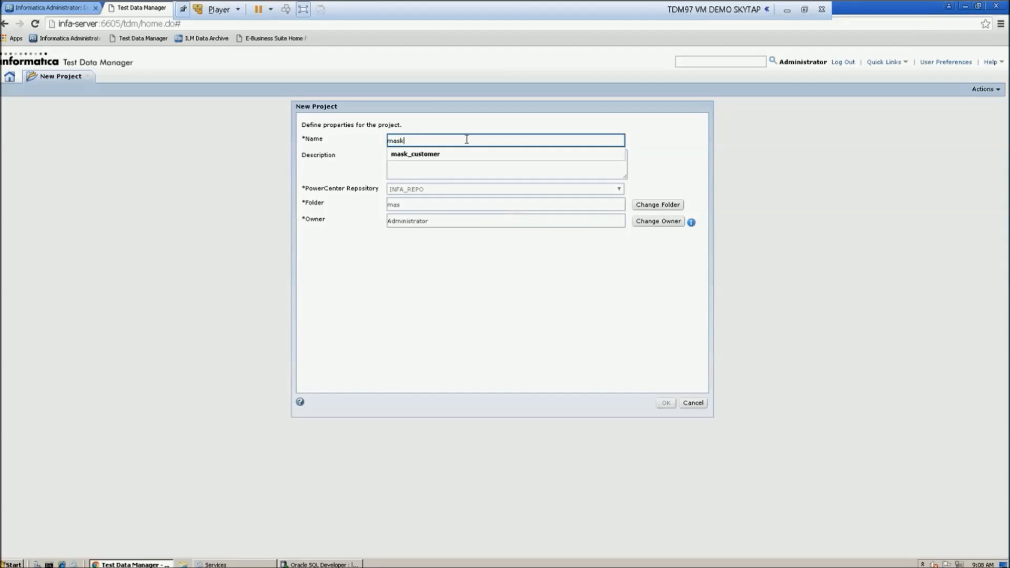
text(_customer_de)
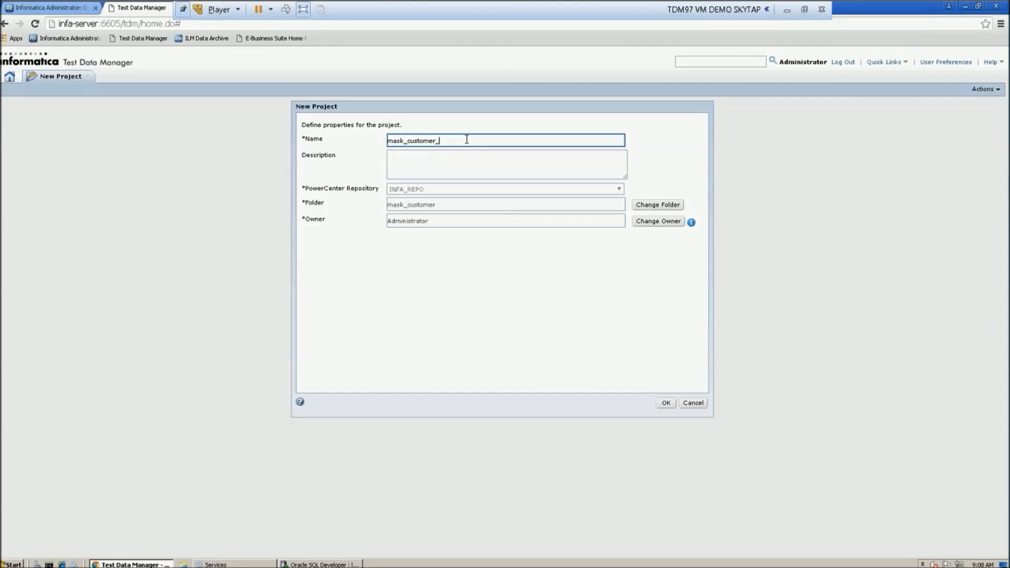
text(mo)
click(665, 403)
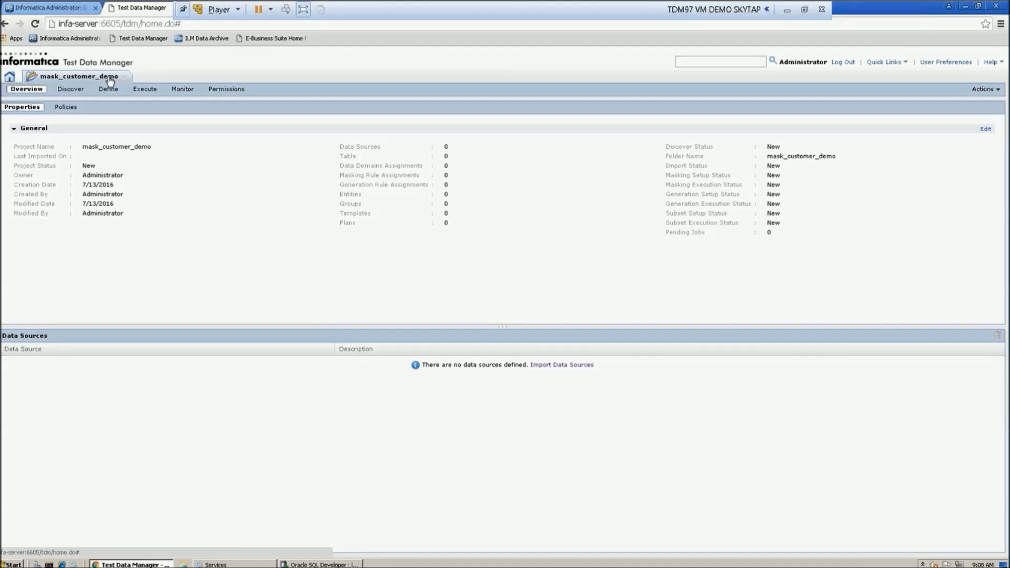
- Start a data source import using the loyalty_src datasource connection and select the LOYALTY schema
click(555, 367)
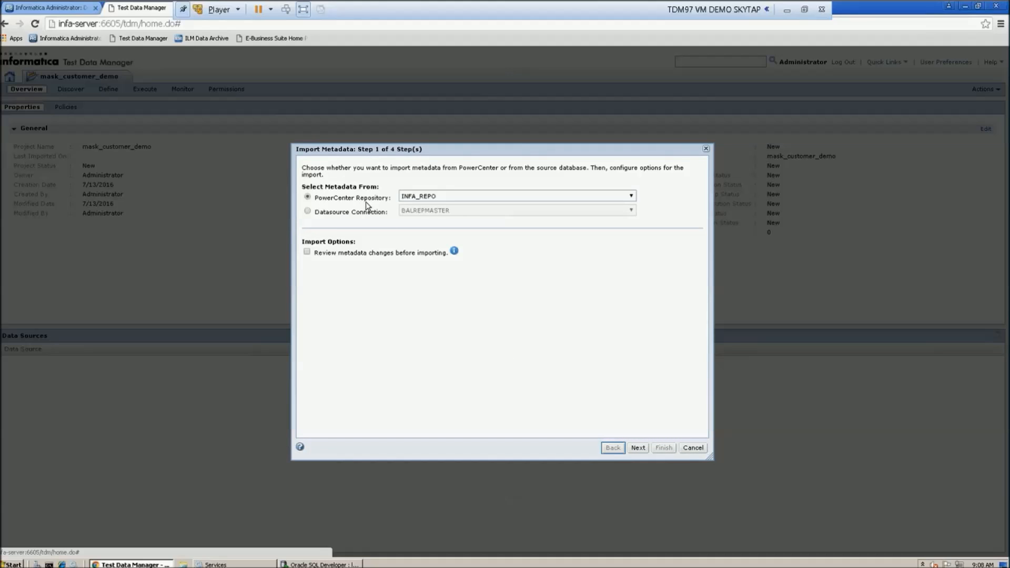
click(307, 211)
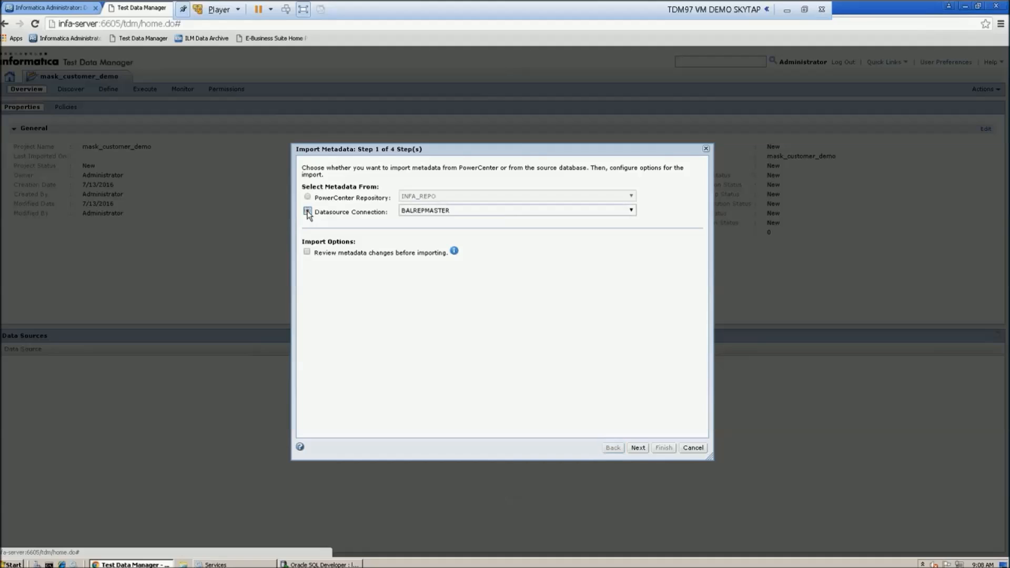
click(452, 211)
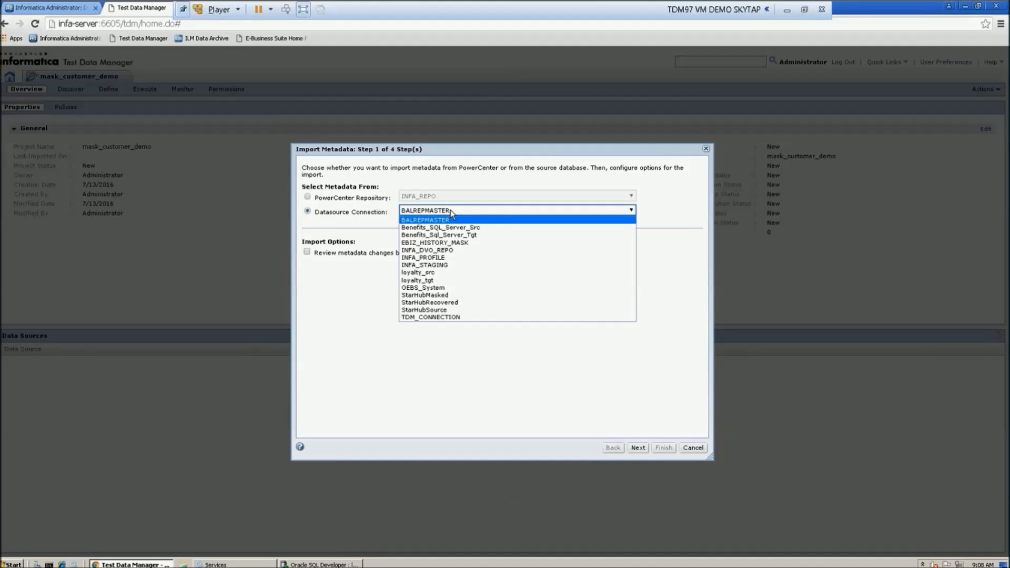
click(436, 273)
click(637, 448)
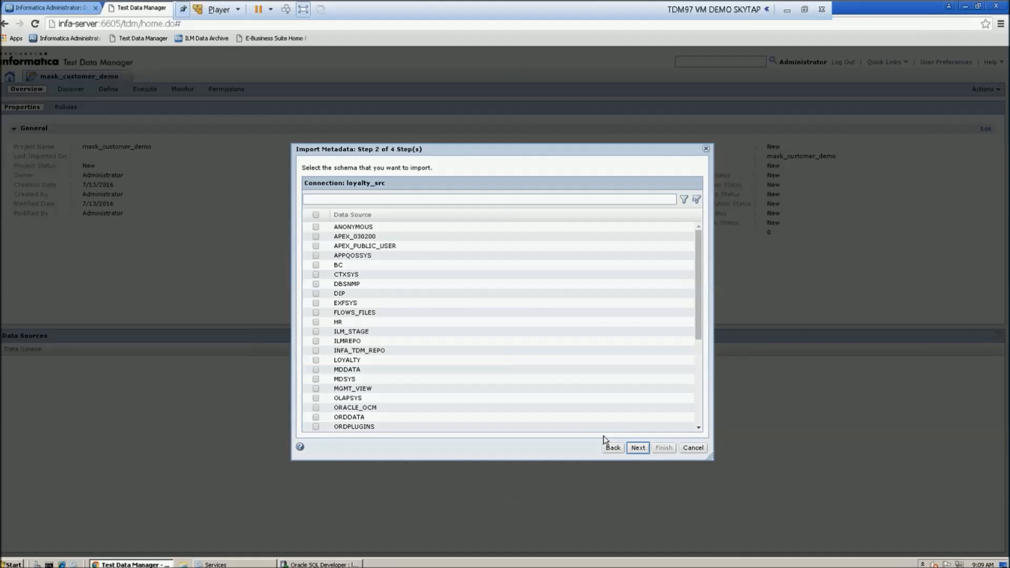
click(348, 362)
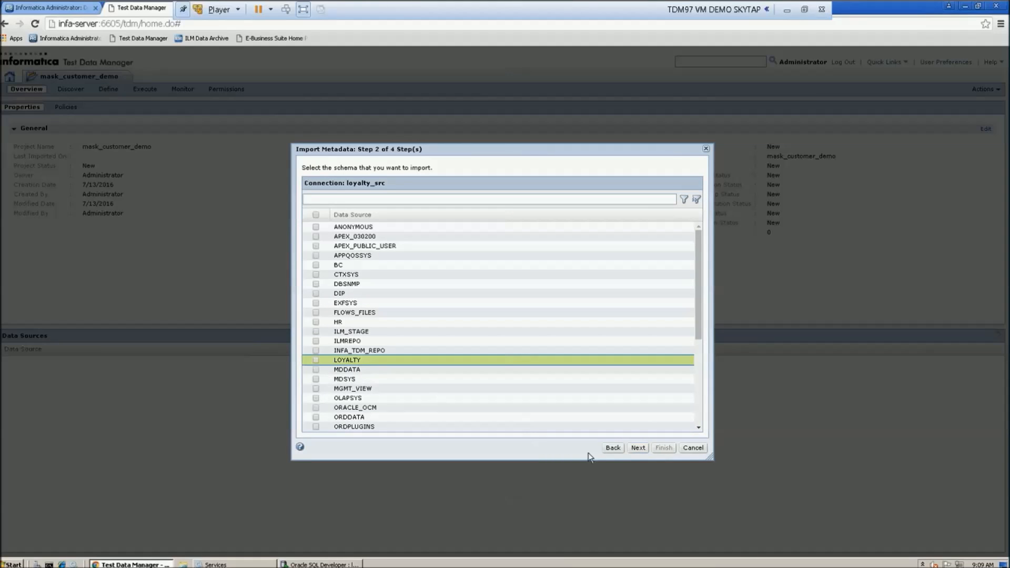
click(316, 360)
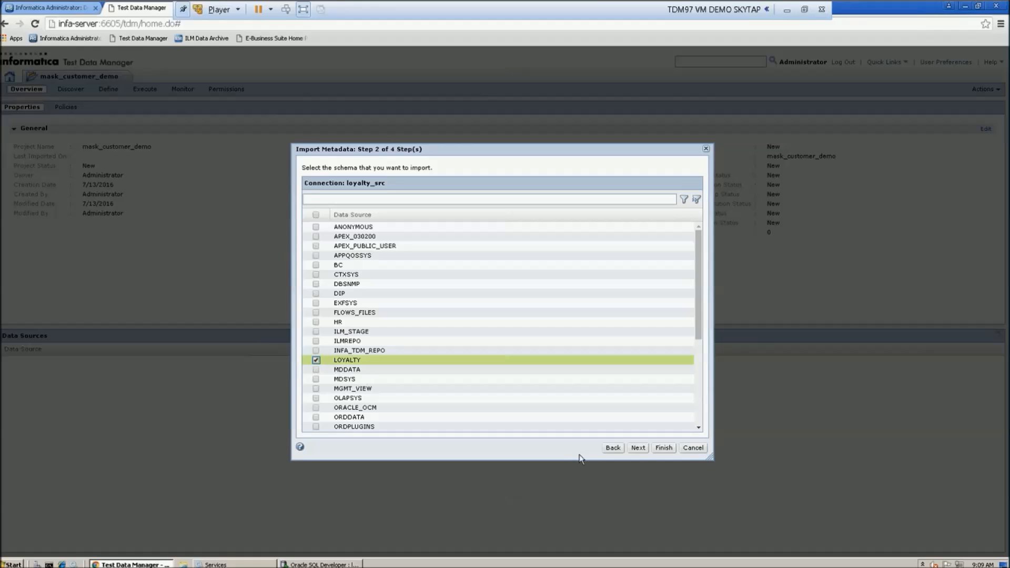
- Limit the metadata import to the CUSTOMER table and run it immediately
click(635, 450)
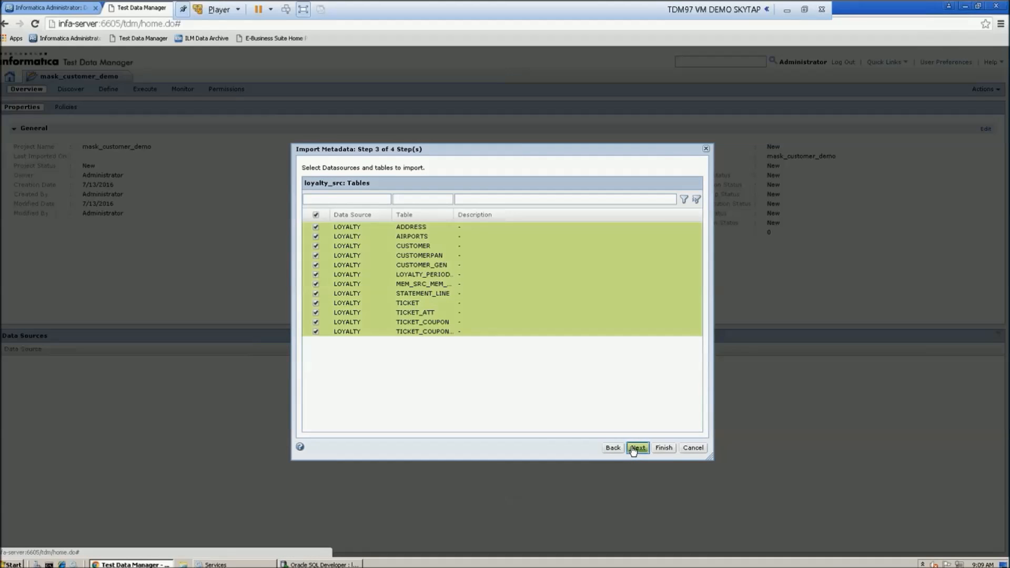
click(316, 217)
click(315, 245)
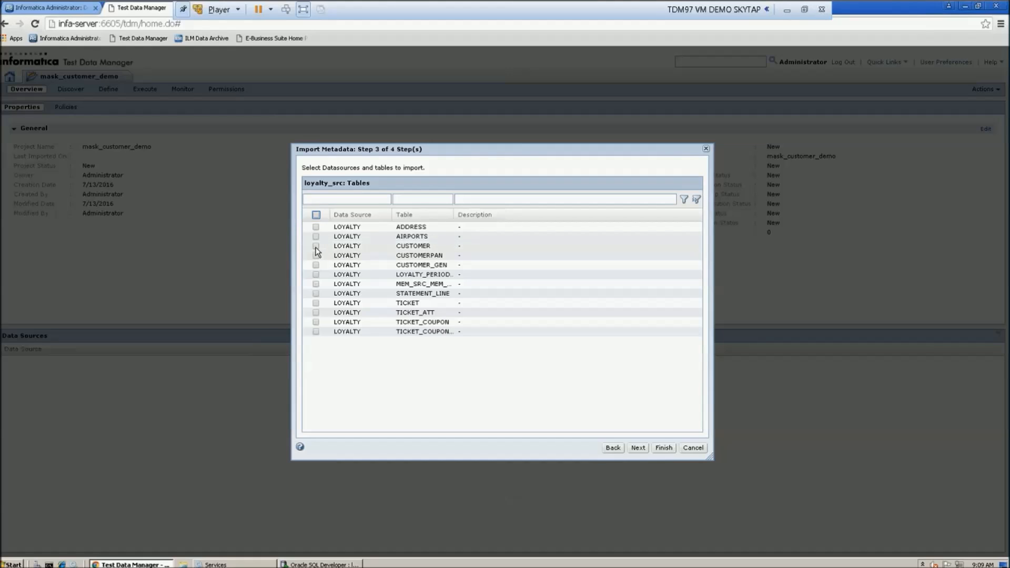
click(636, 448)
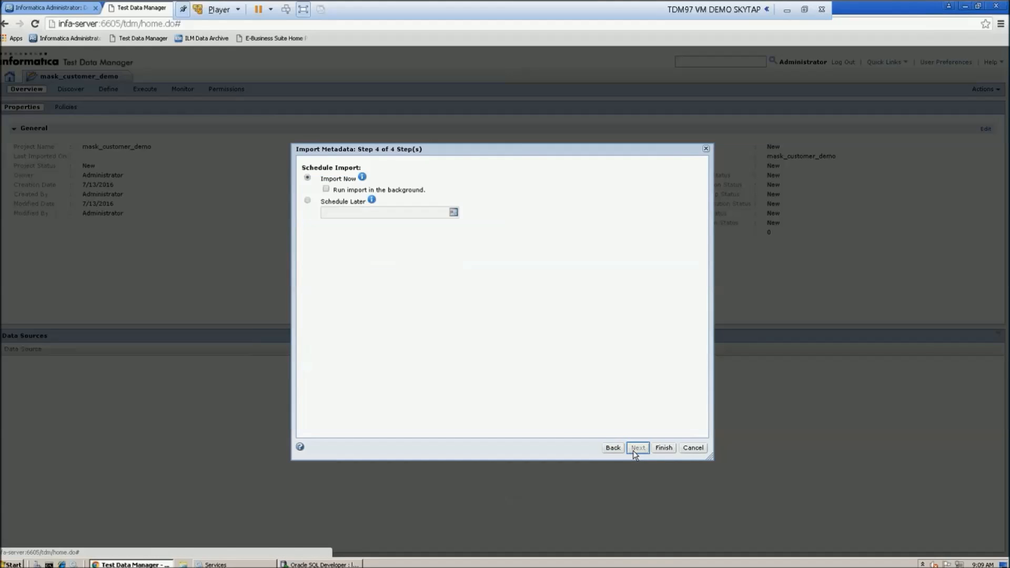
click(662, 448)
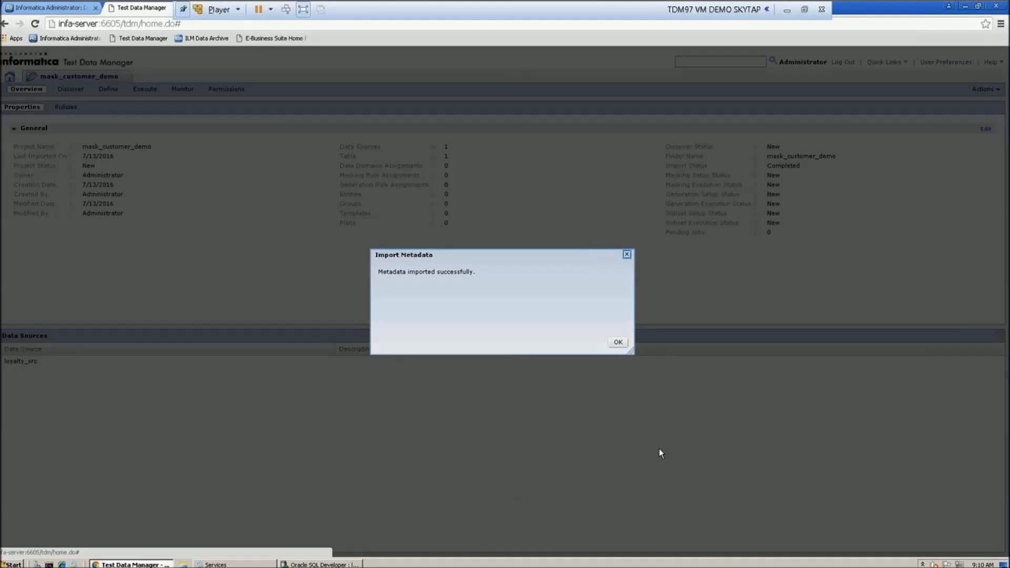
click(618, 342)
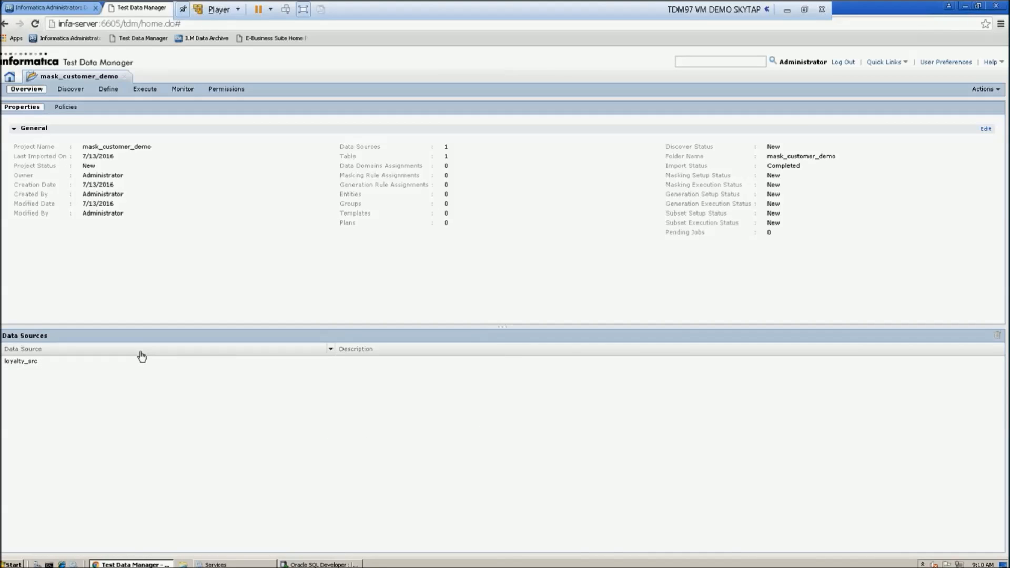
- Assign the PCI Policy Pack to the mask_customer_demo project and mark the policy as complete
click(70, 108)
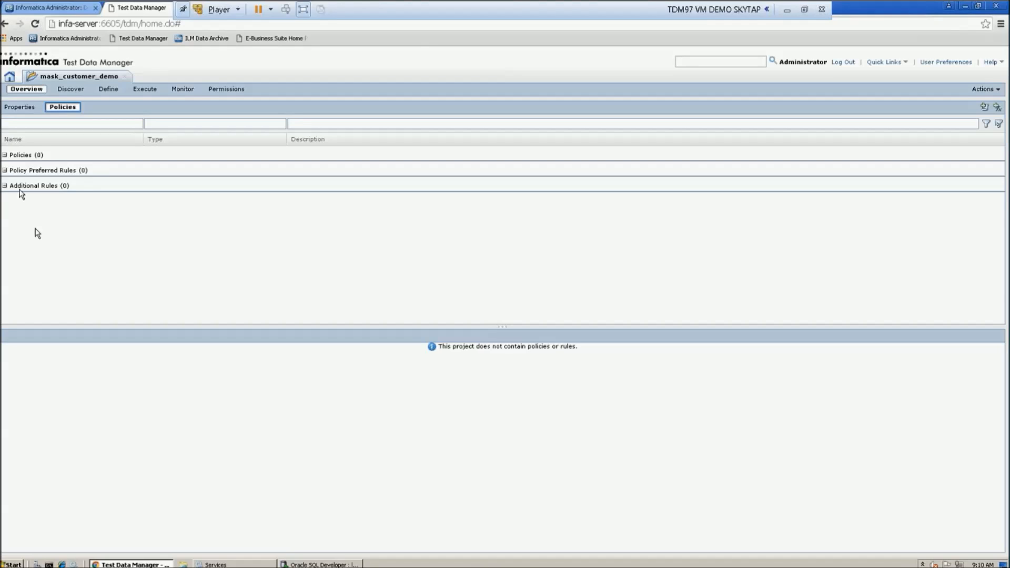
click(984, 107)
click(315, 236)
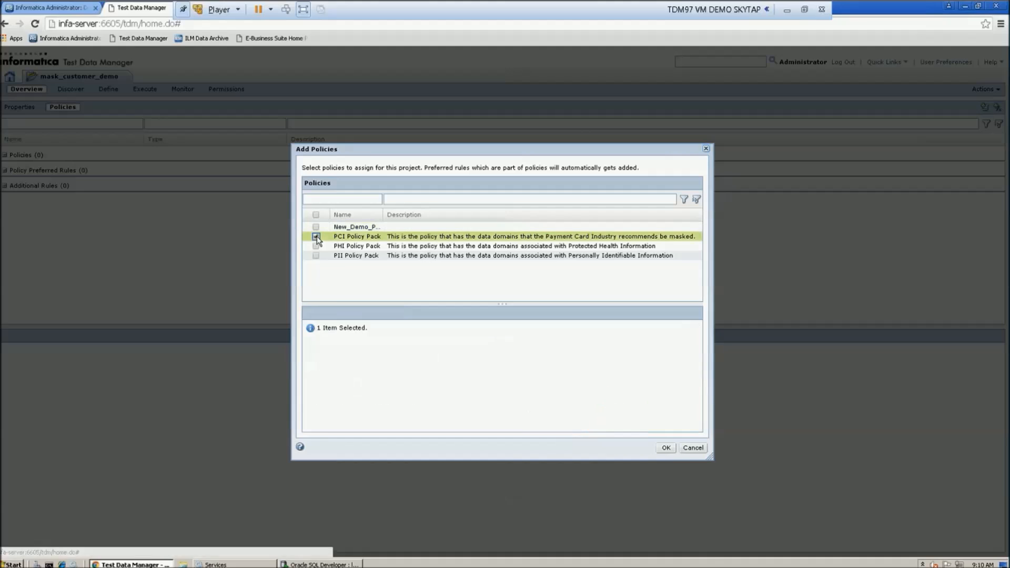
click(665, 447)
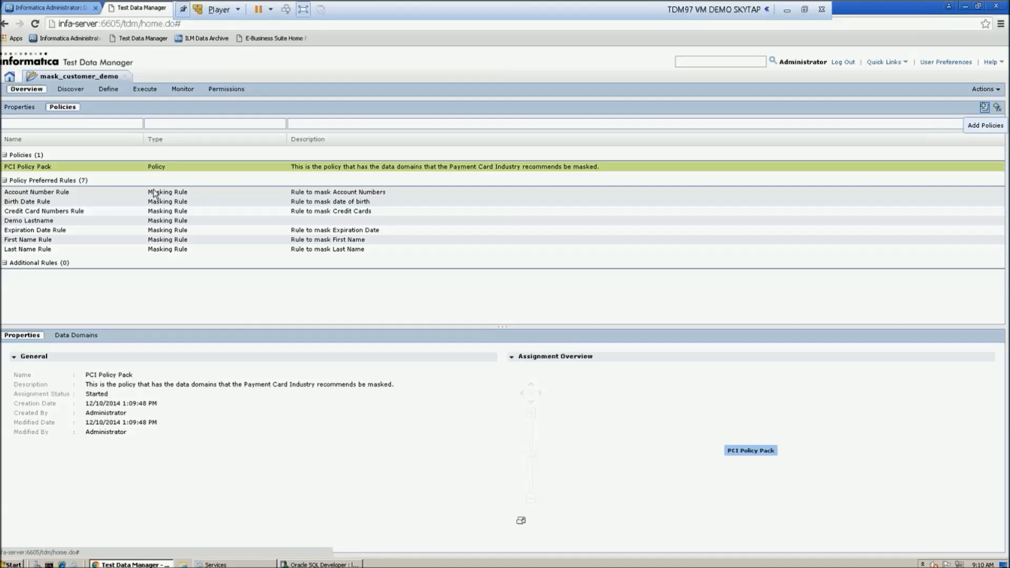
click(987, 89)
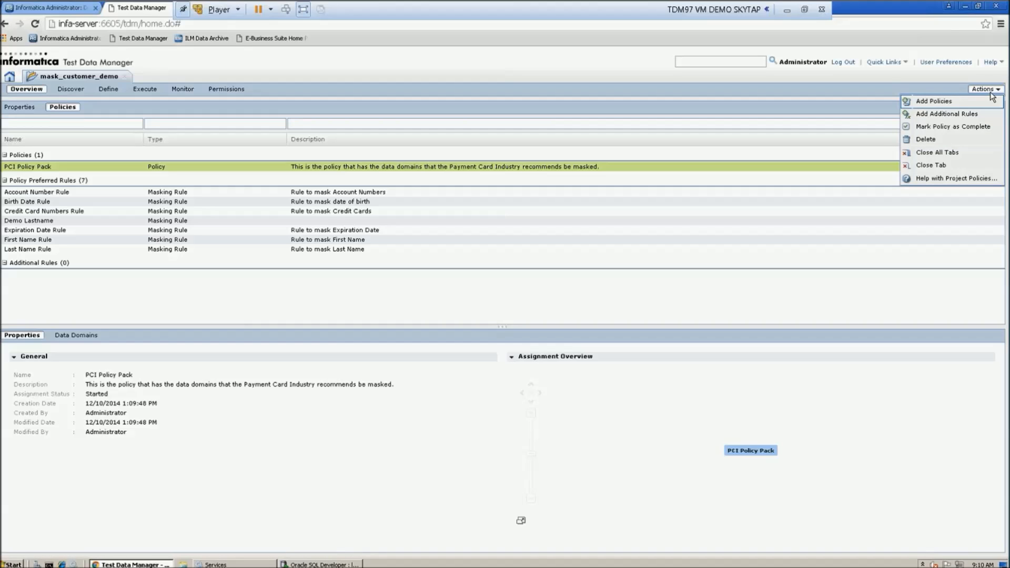
click(931, 128)
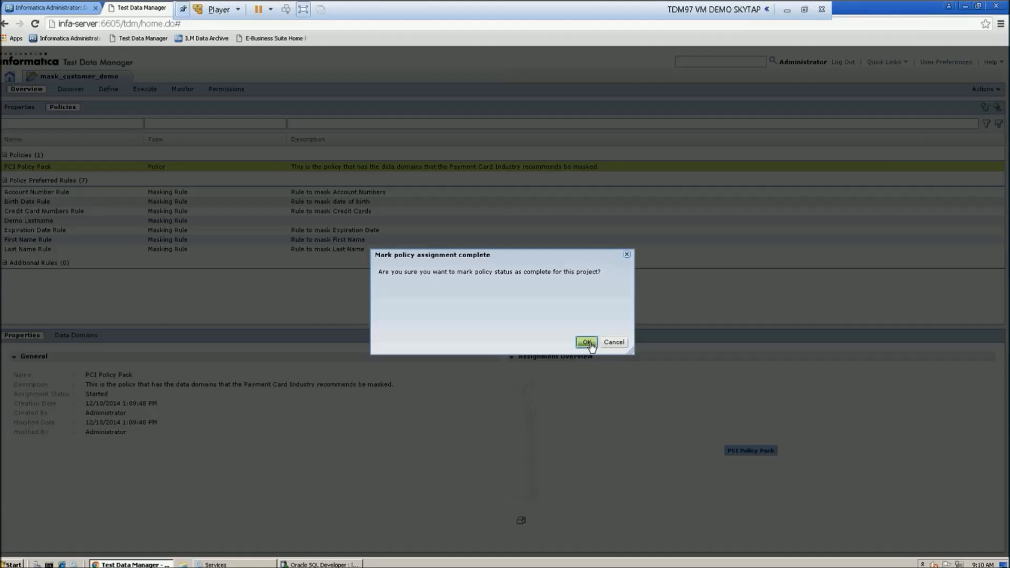
click(587, 342)
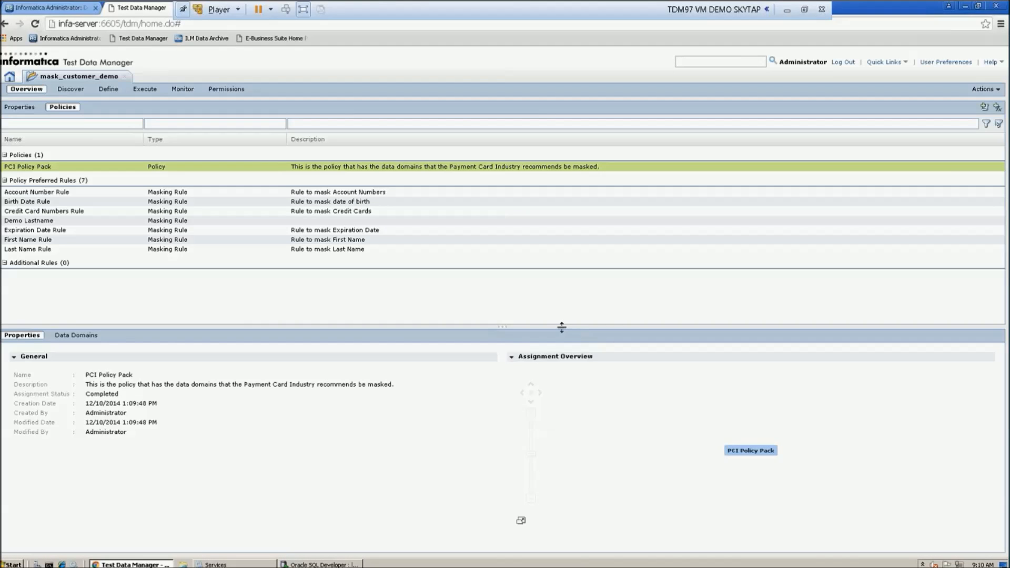
- Start a new profile in the project named profile_sensitive_customer, with the Data Domain and Primary Key profile types enabled
click(71, 92)
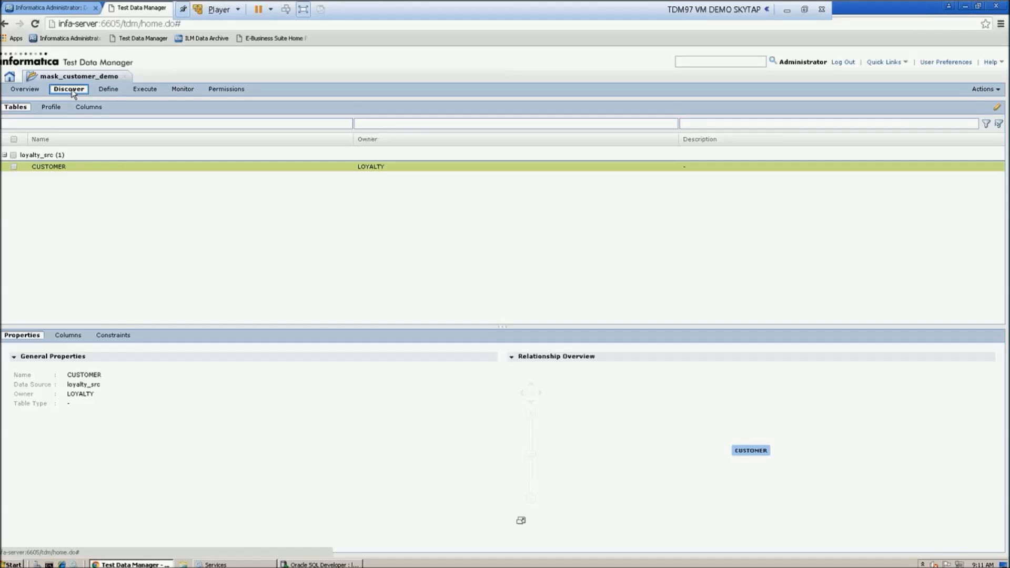
click(50, 110)
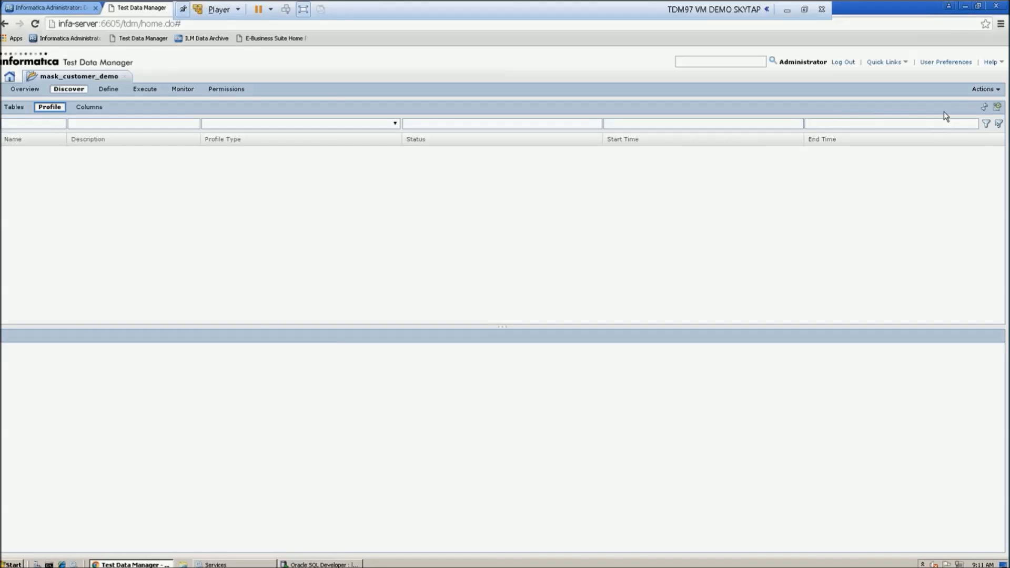
click(983, 89)
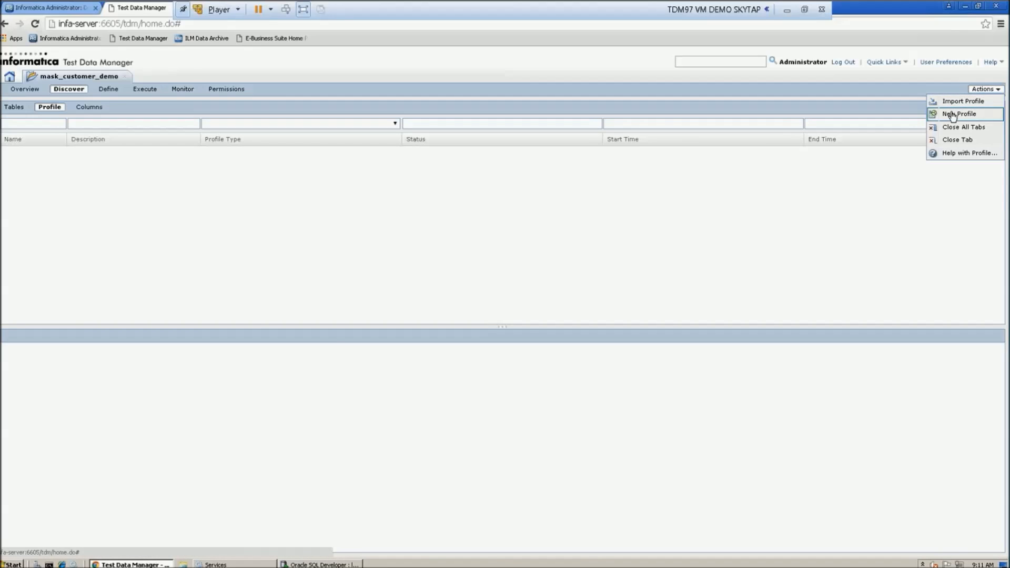
click(952, 115)
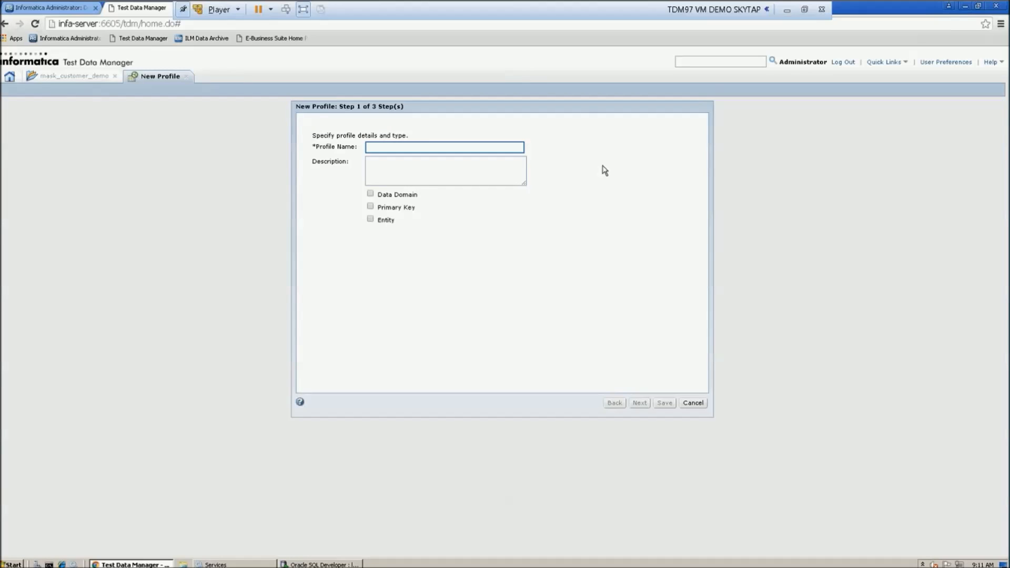
text(prod)
key(BackSpace)
text(le)
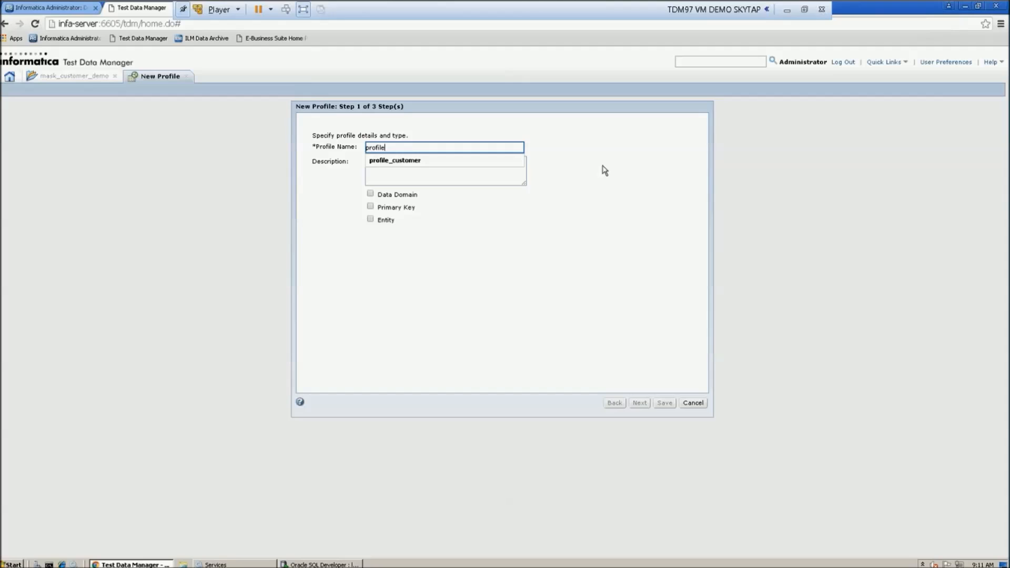
text(_sens)
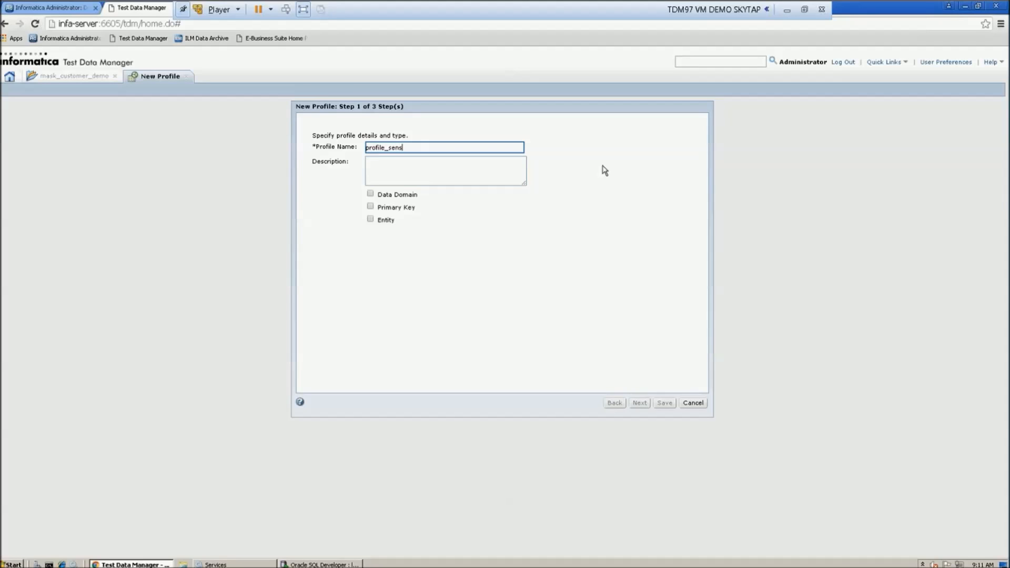
text(itive_customer)
click(371, 206)
click(371, 194)
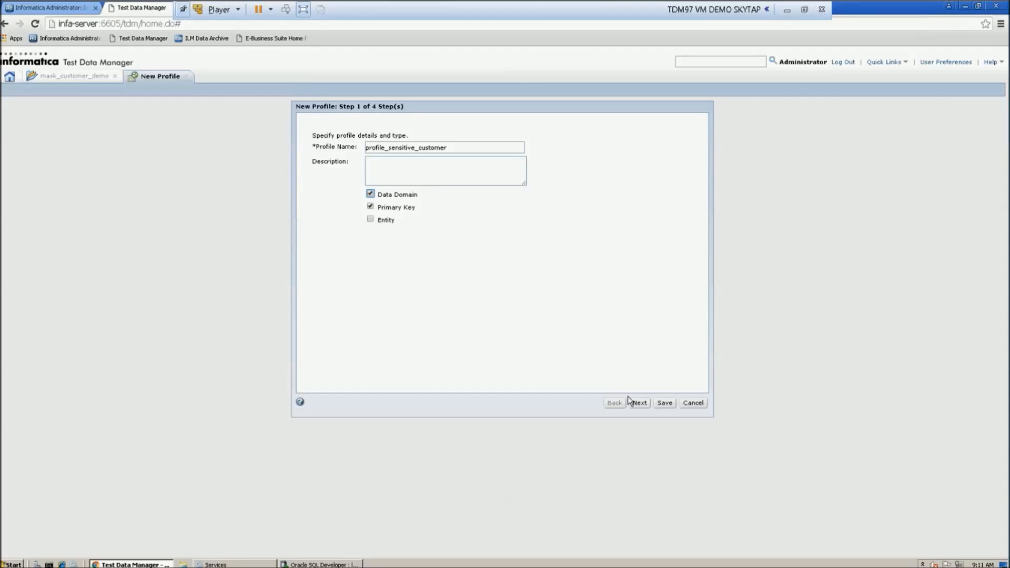
click(640, 404)
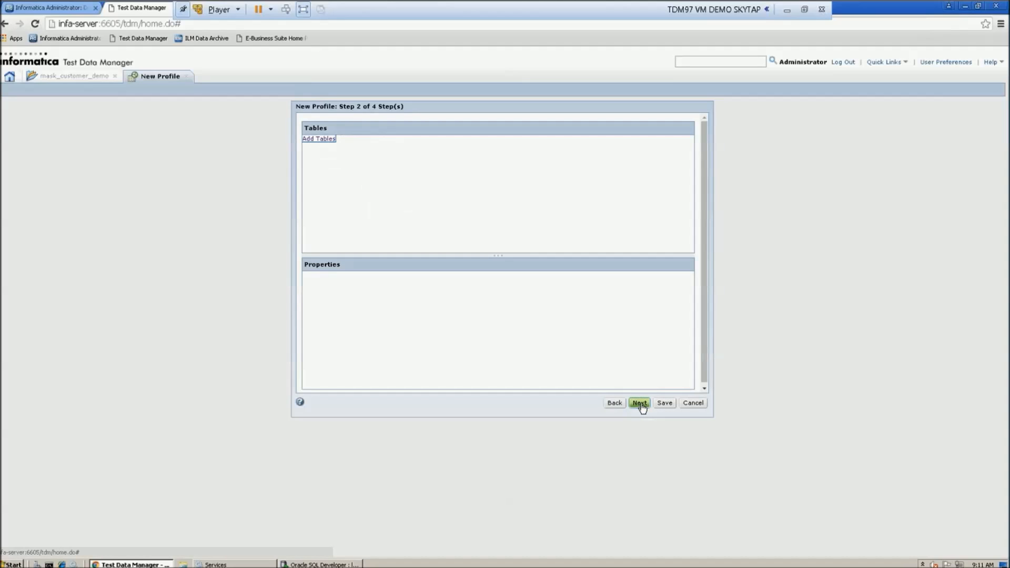
- Add the CUSTOMER table from loyalty_src to the new profile and proceed to its policy and sampling settings
click(332, 140)
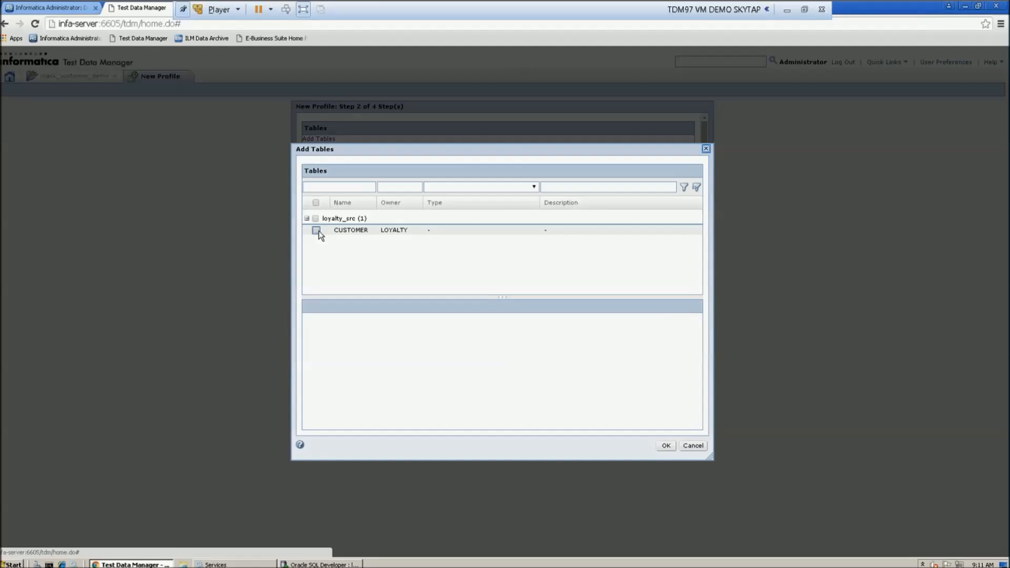
click(316, 231)
click(665, 446)
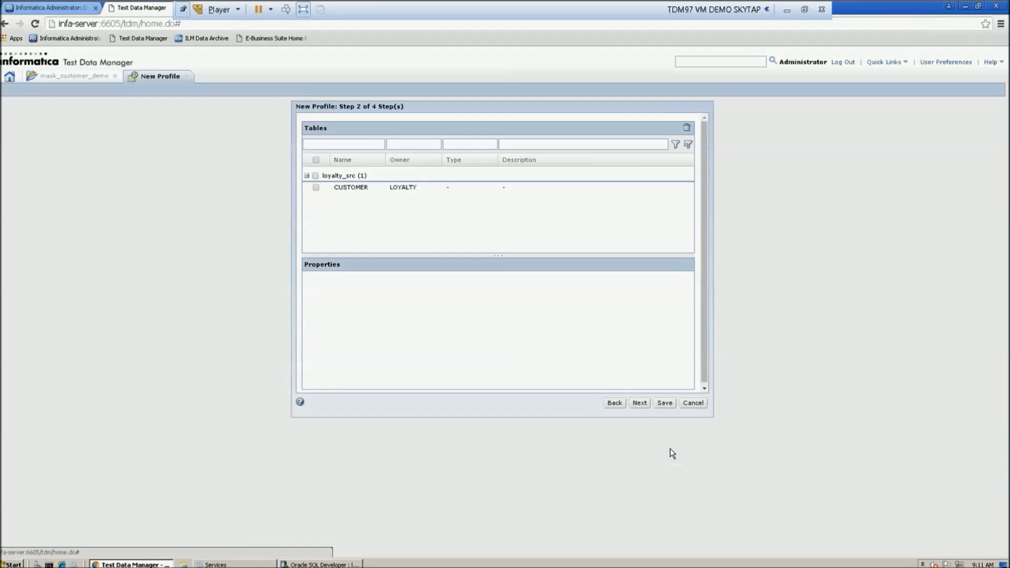
click(639, 404)
click(639, 403)
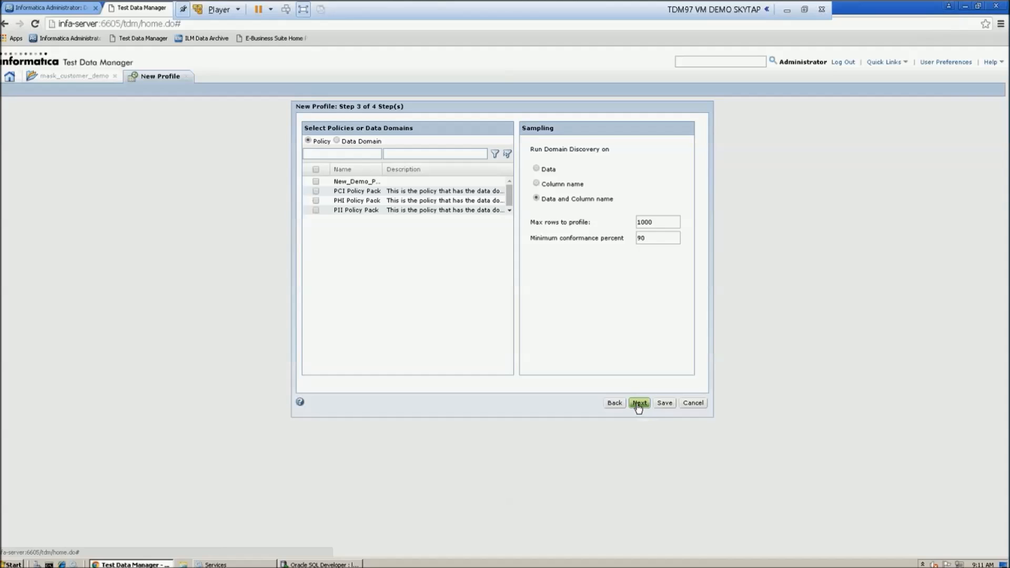
- Select the PCI Policy Pack for domain discovery, keep the default sampling options, and save the profile
click(315, 191)
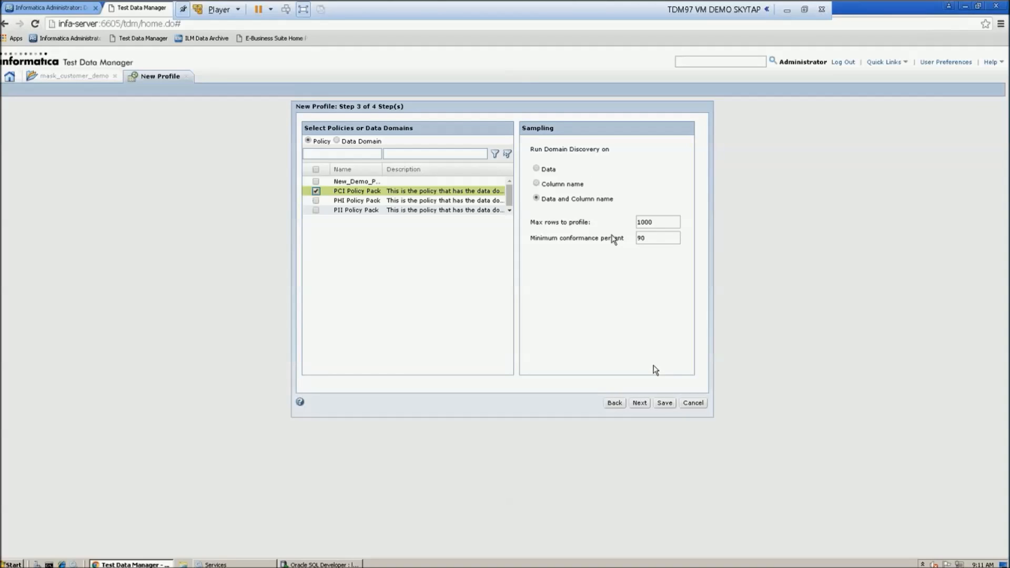
click(639, 403)
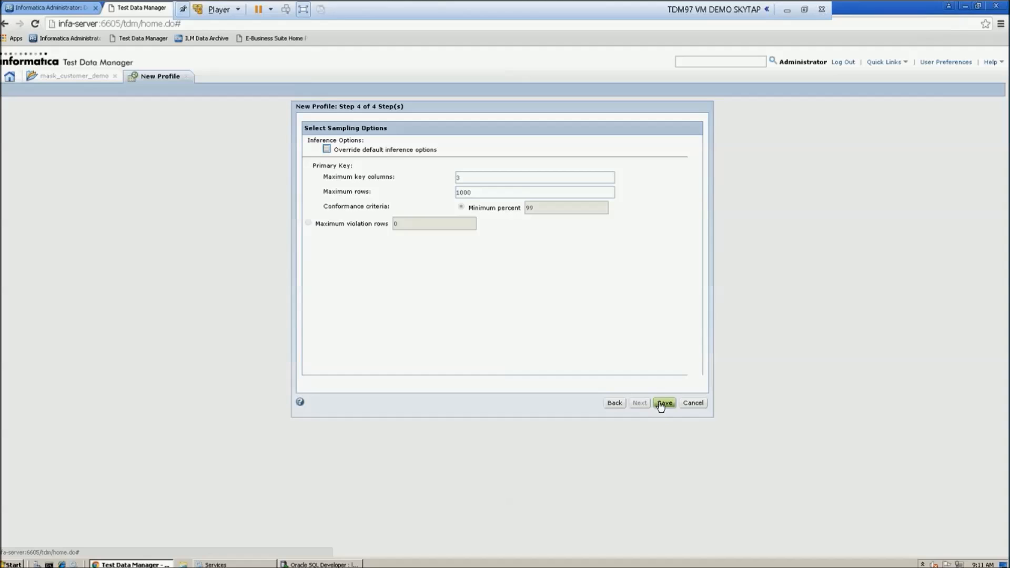
click(664, 404)
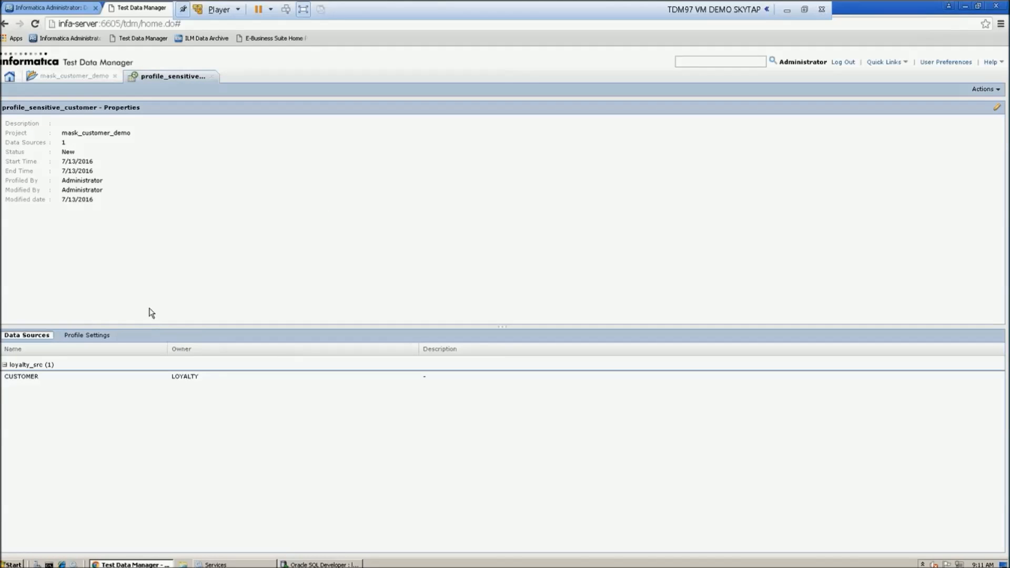
- Execute the profile_sensitive_customer profile using the loyalty_src connection
click(212, 77)
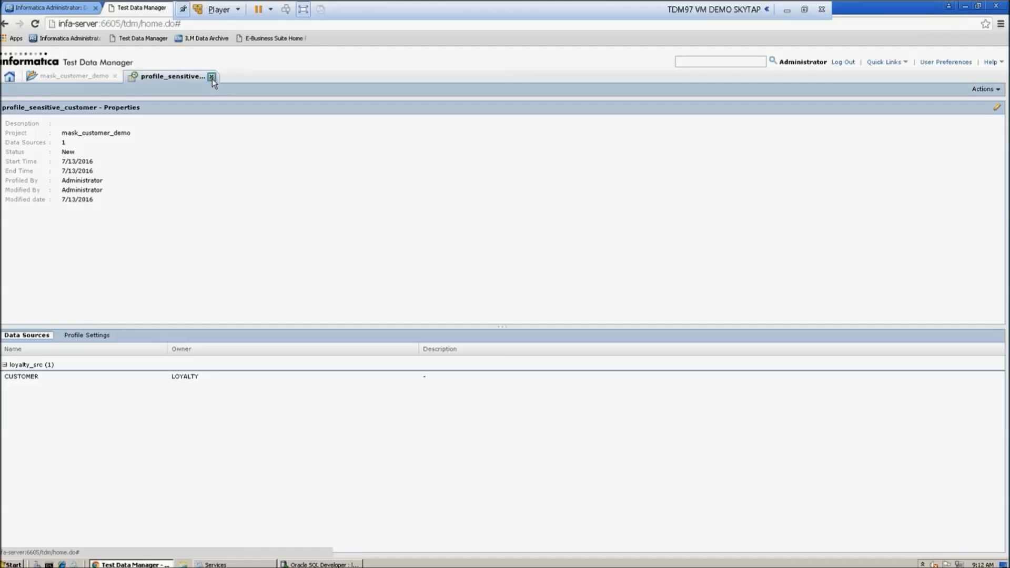
click(46, 152)
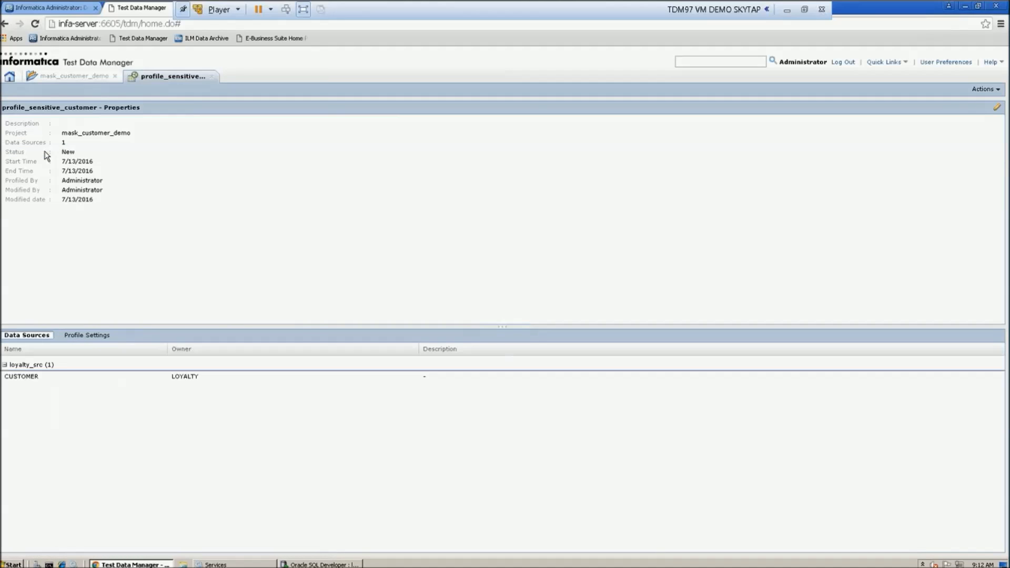
click(981, 89)
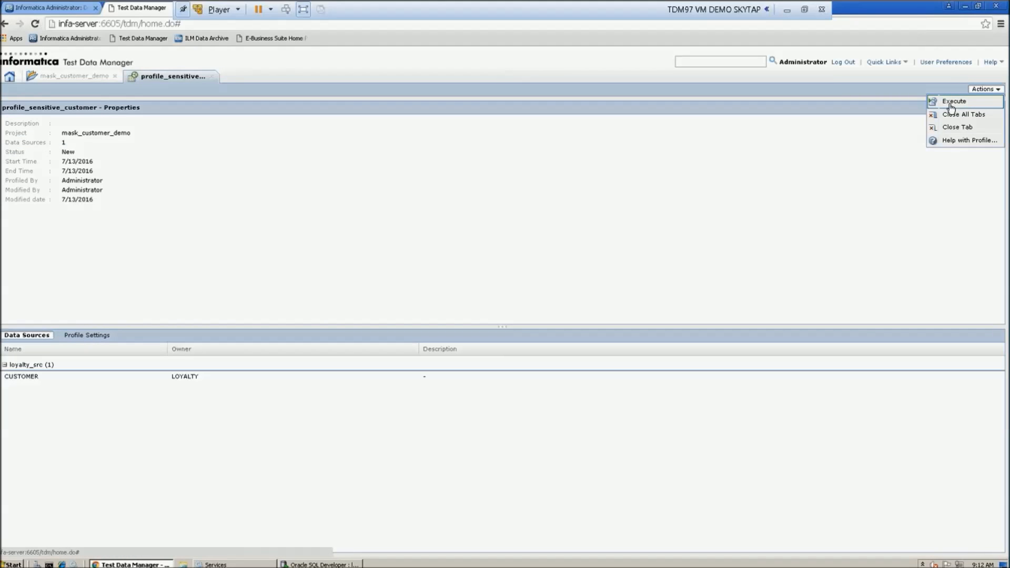
click(951, 103)
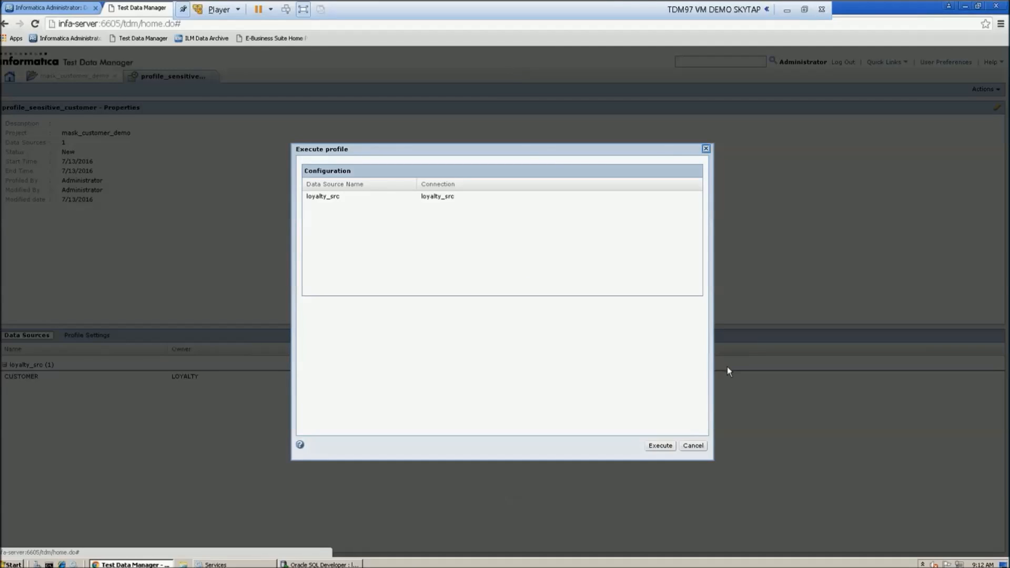
click(316, 199)
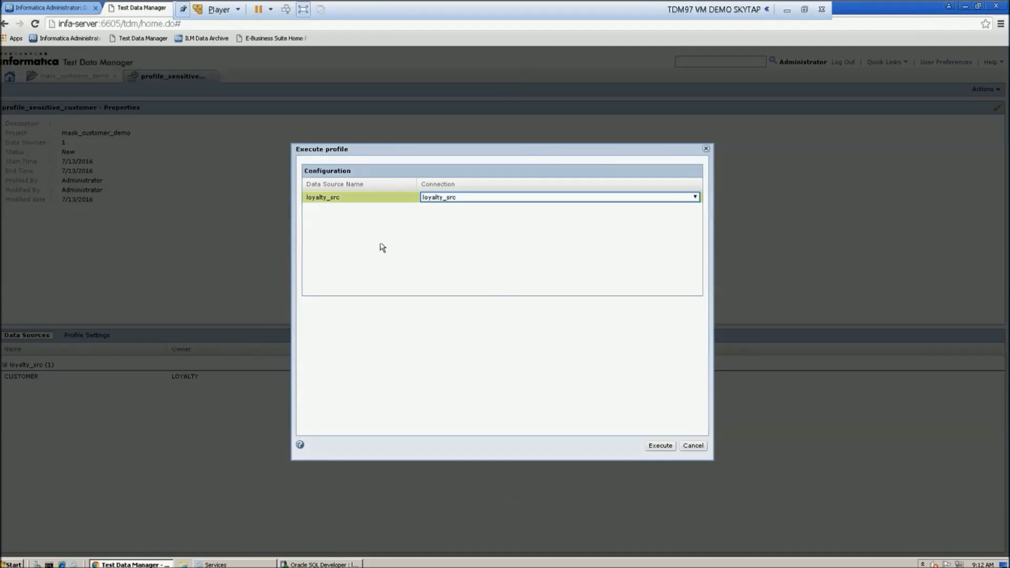
click(660, 445)
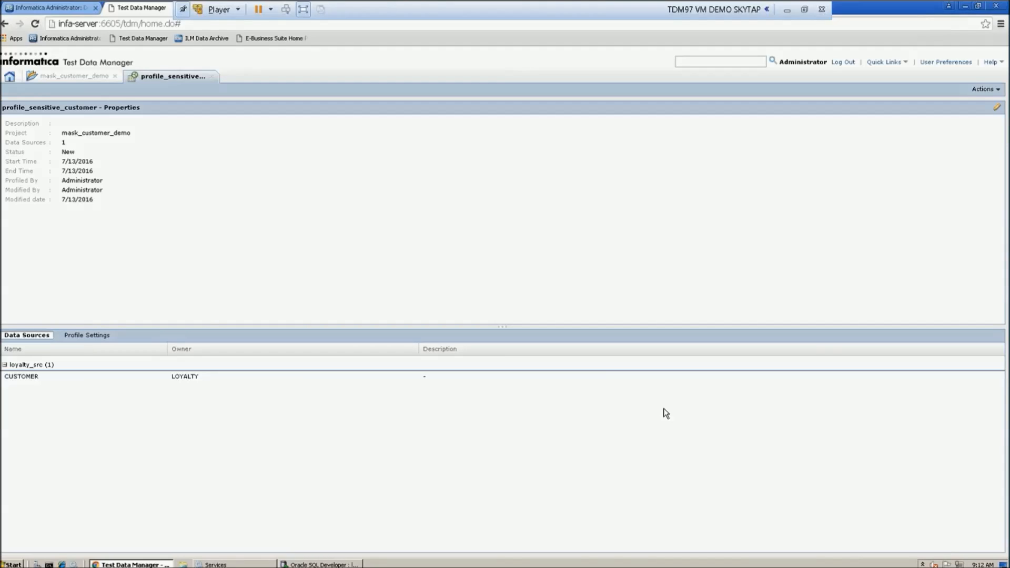
- Close the profile and check the profiling job's refreshed status in the project's job list
click(212, 76)
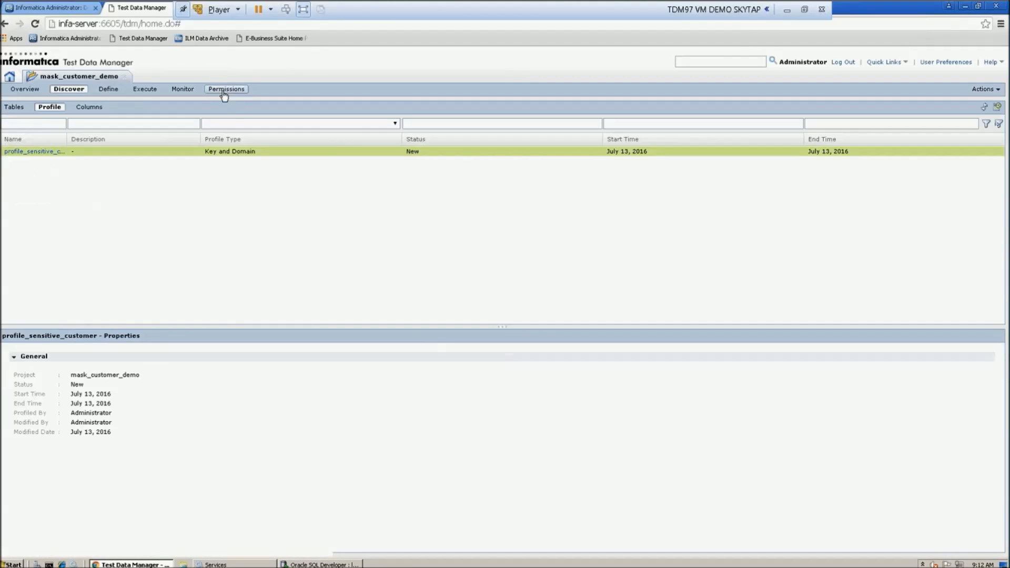
click(190, 89)
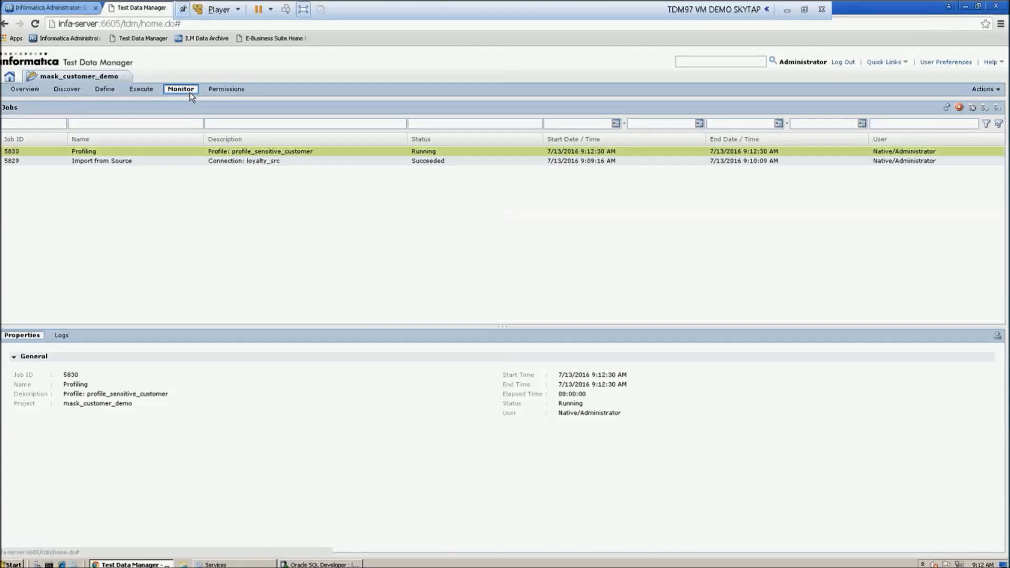
click(947, 108)
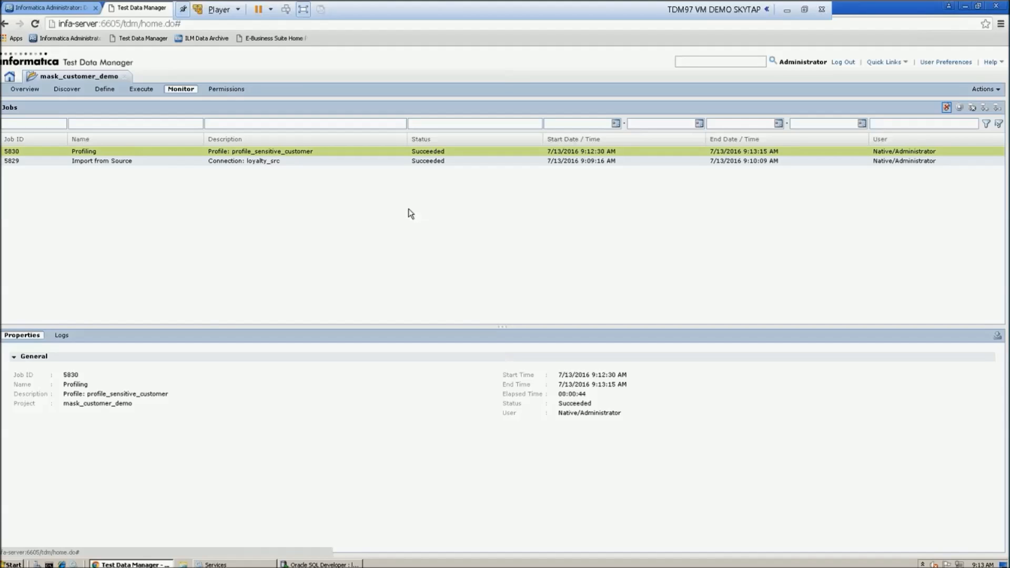
- Open the data domain results of the profile_sensitive_customer profile for review
click(105, 93)
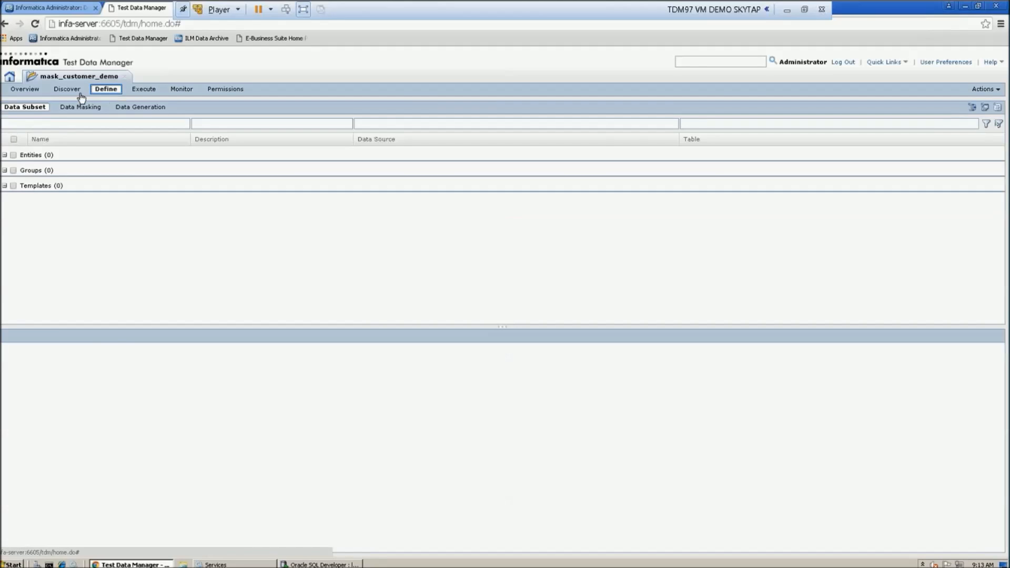
click(62, 93)
click(41, 153)
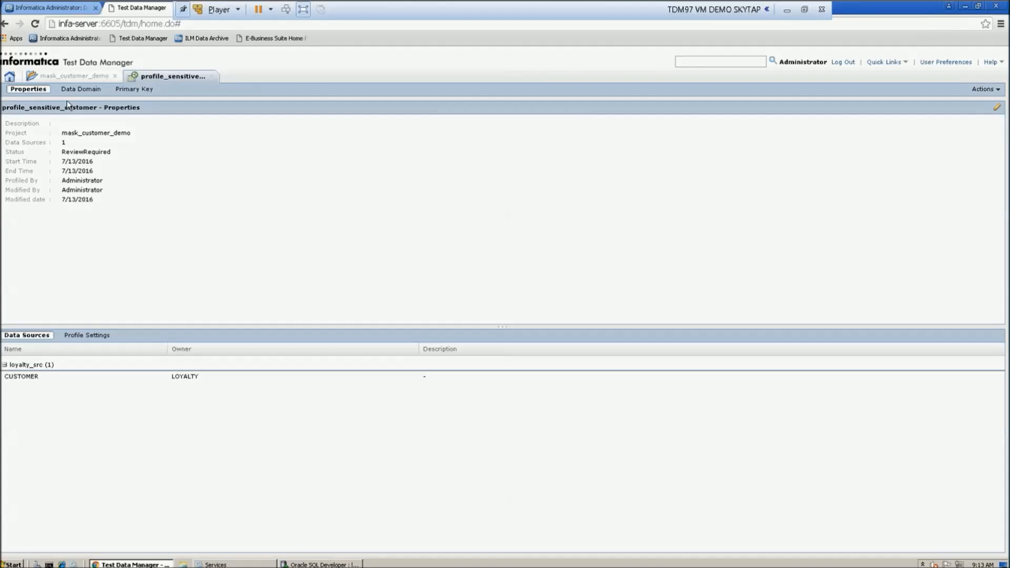
click(75, 90)
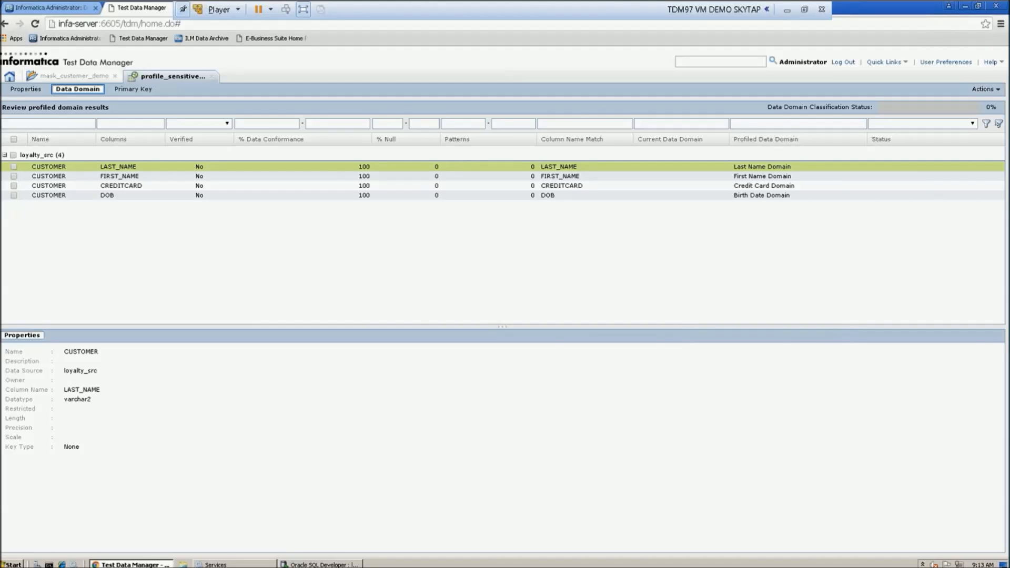
double_click(964, 167)
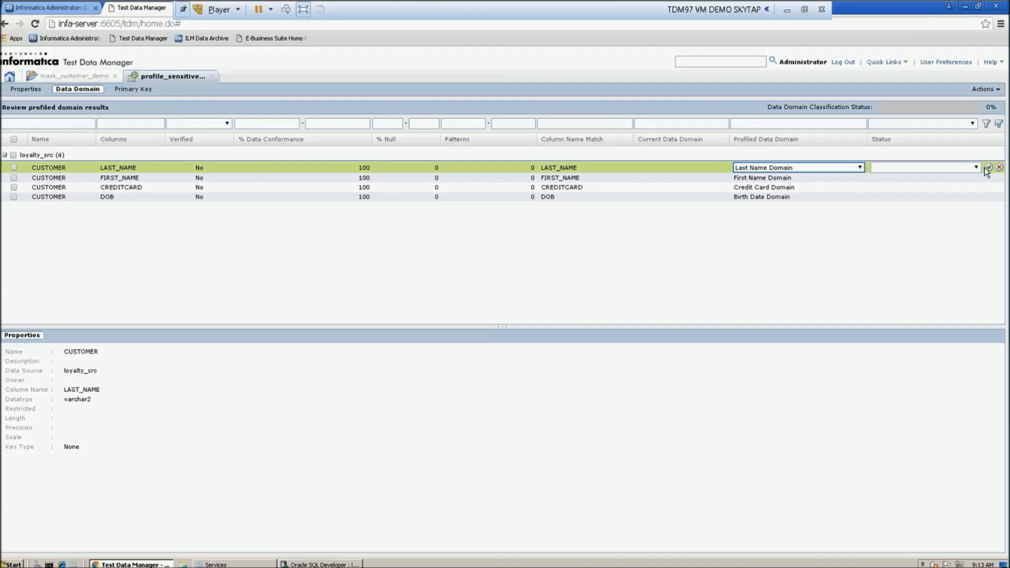
click(987, 168)
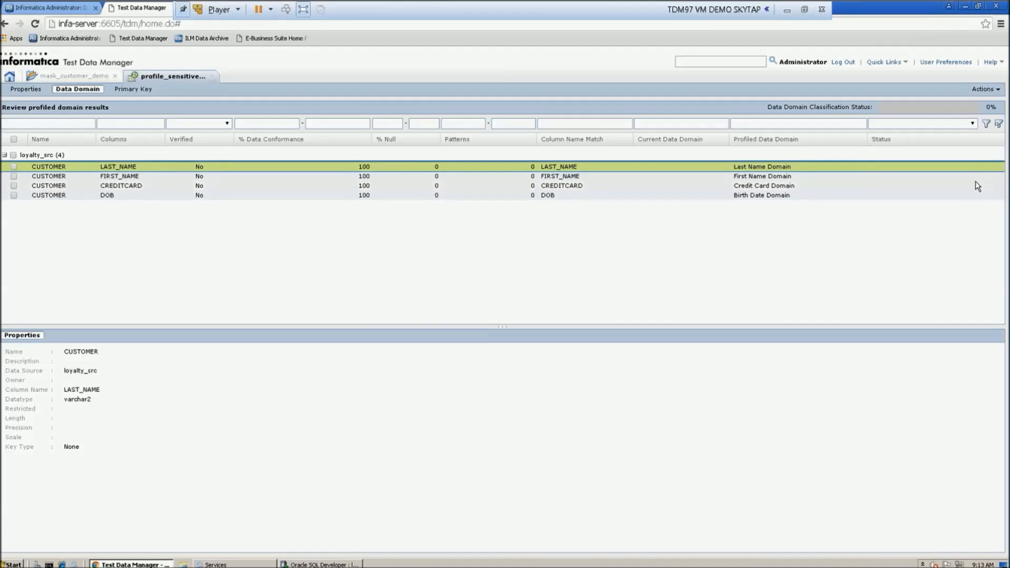
double_click(968, 169)
click(976, 167)
click(926, 191)
double_click(963, 179)
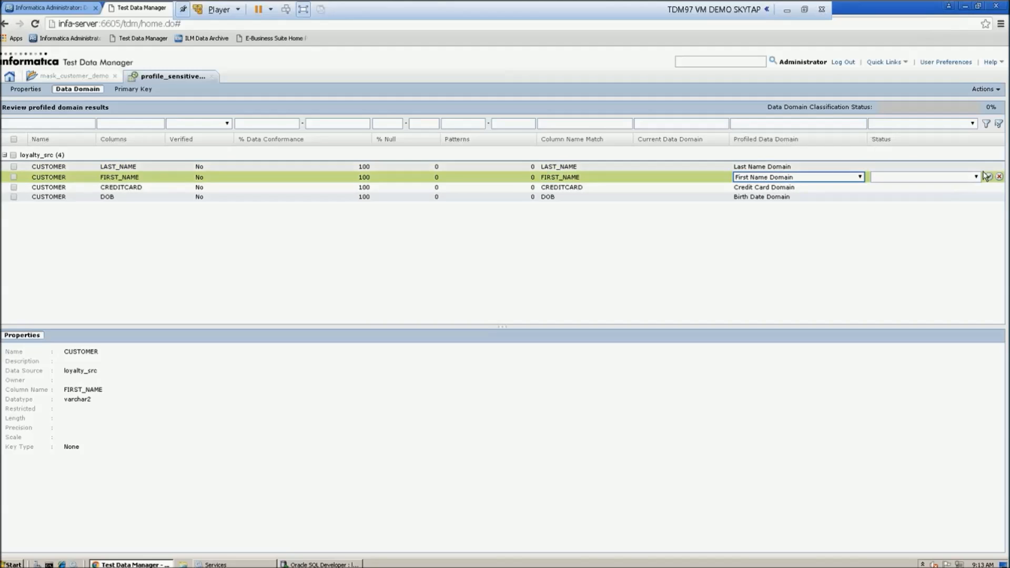
- Set the profiled Last Name Domain for the LAST_NAME column to Approve and save the row
double_click(975, 169)
click(976, 167)
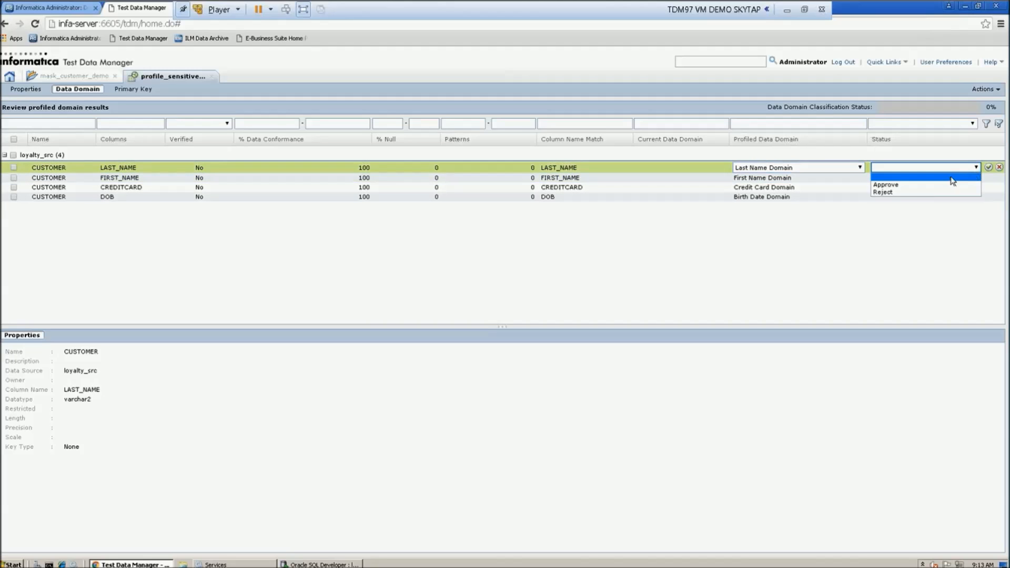
click(940, 187)
click(988, 168)
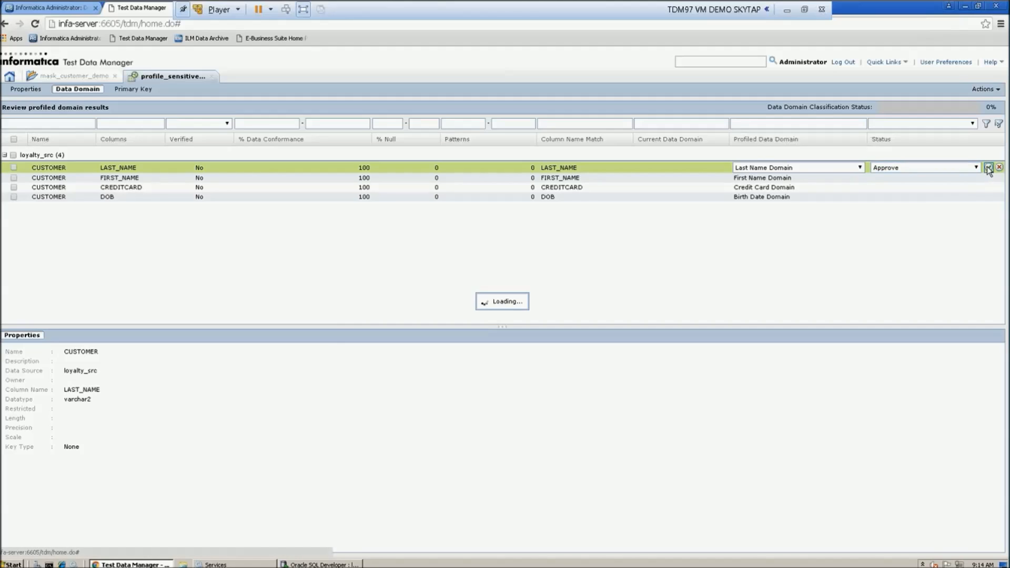
- Set the profiled First Name Domain for the FIRST_NAME column to Approve and save the row
double_click(970, 179)
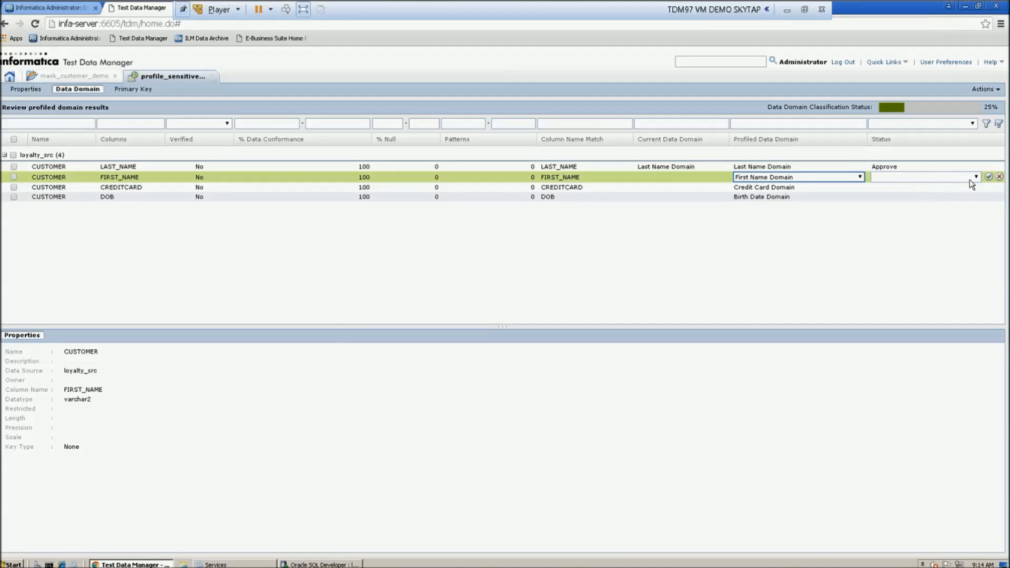
click(977, 177)
click(939, 193)
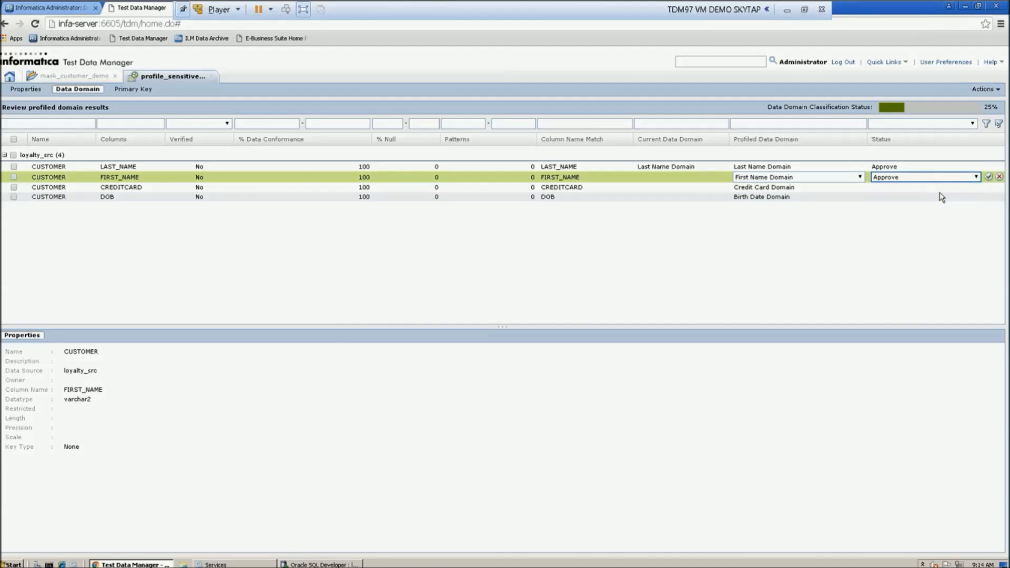
click(988, 178)
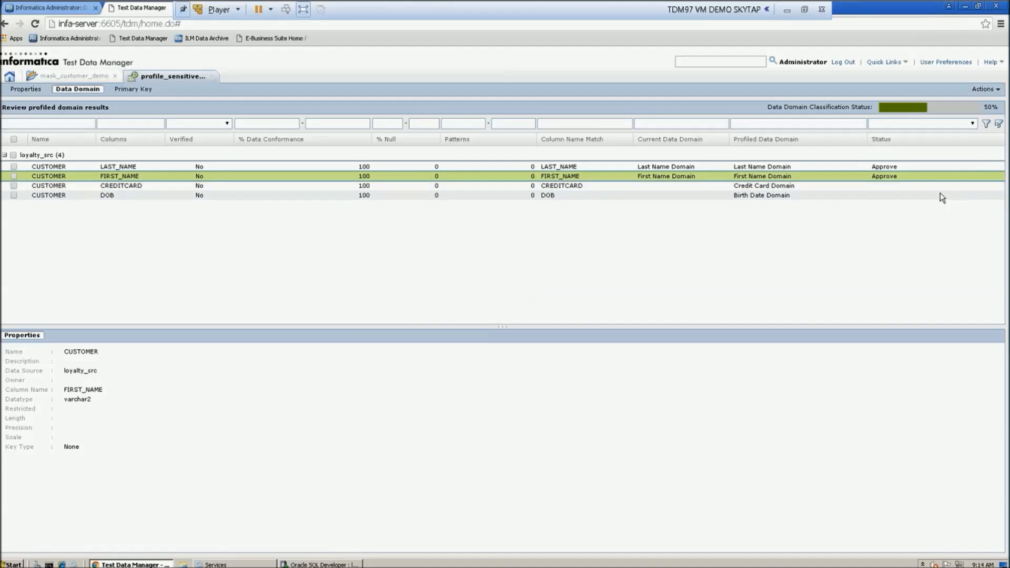
- Set the profiled Credit Card Domain for the CREDITCARD column to Approve and save the row
double_click(942, 187)
click(947, 186)
click(936, 196)
click(988, 187)
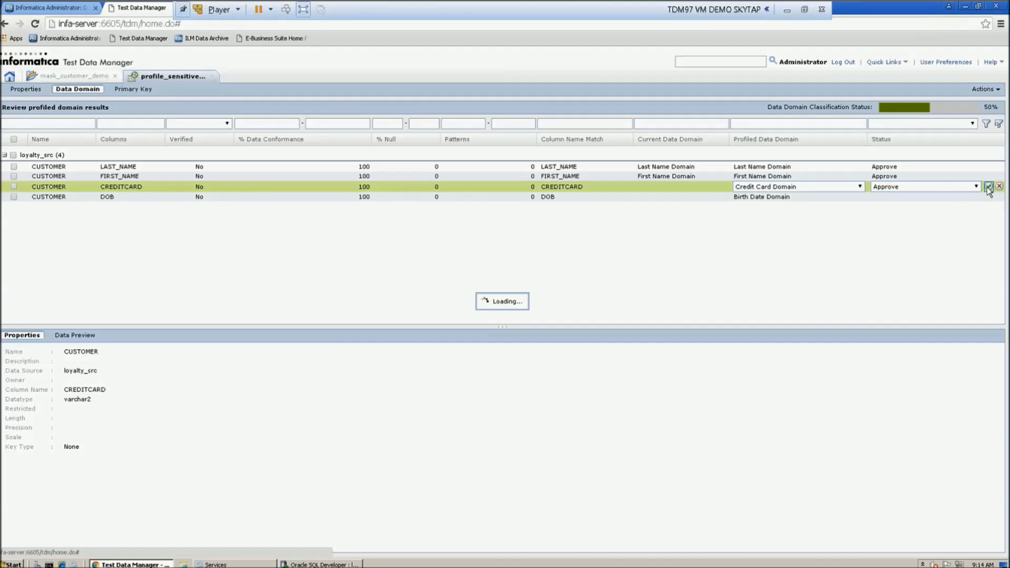
- Set the profiled Birth Date Domain for the DOB column to Approve and save the row
double_click(895, 197)
click(975, 196)
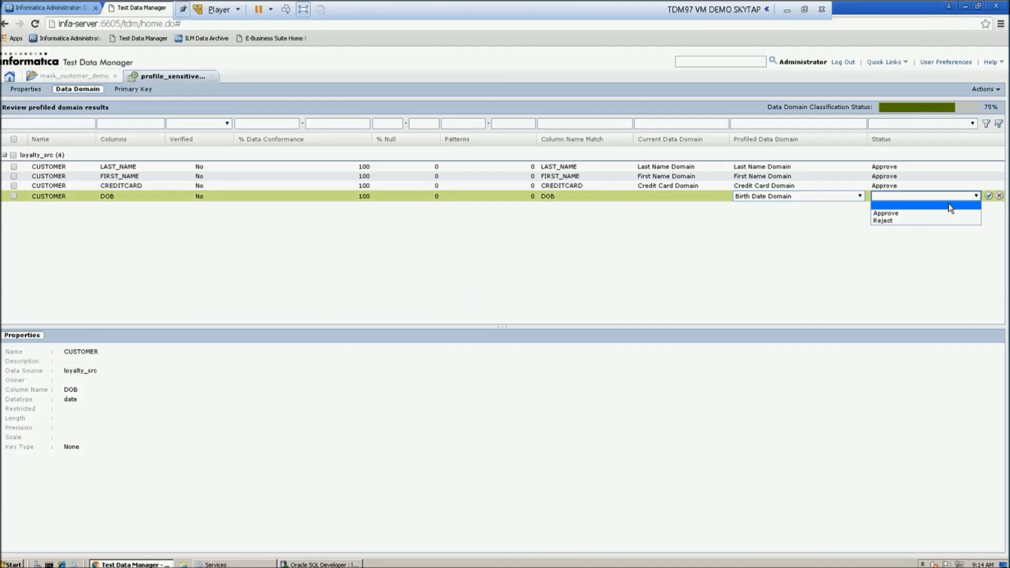
click(941, 207)
click(988, 197)
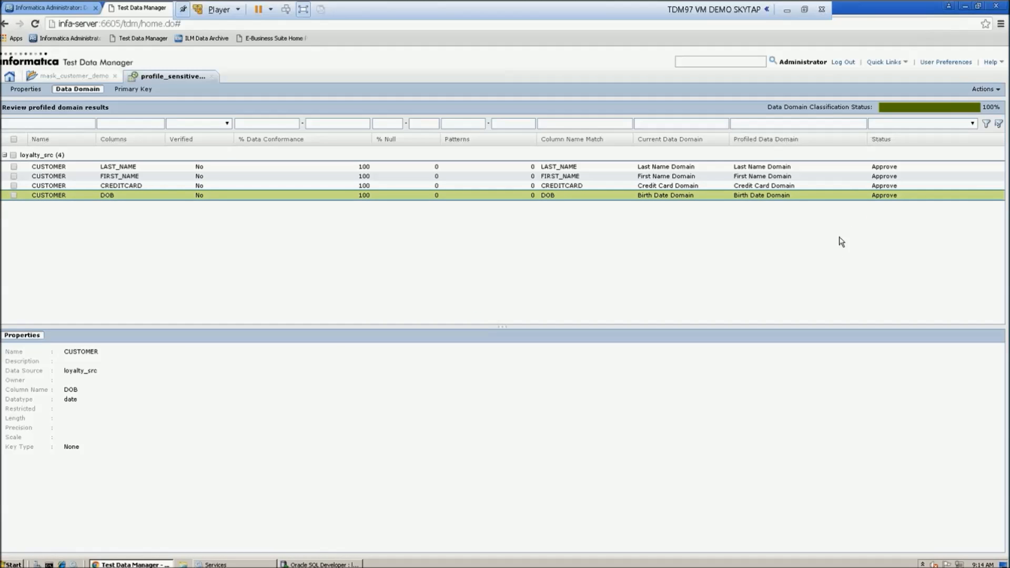
- Mark the profile's domain classification as completed and close the profile
click(987, 95)
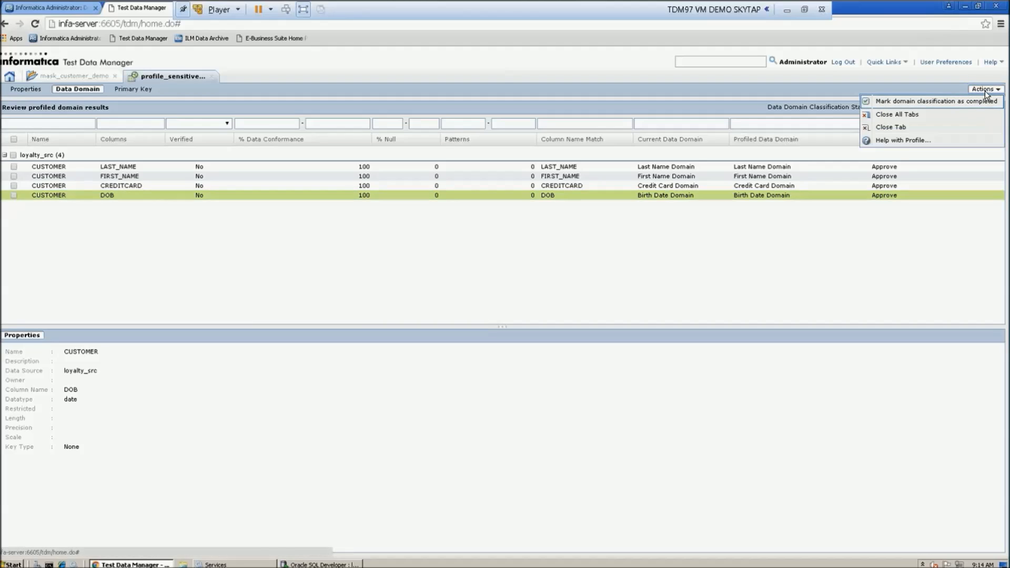
click(950, 105)
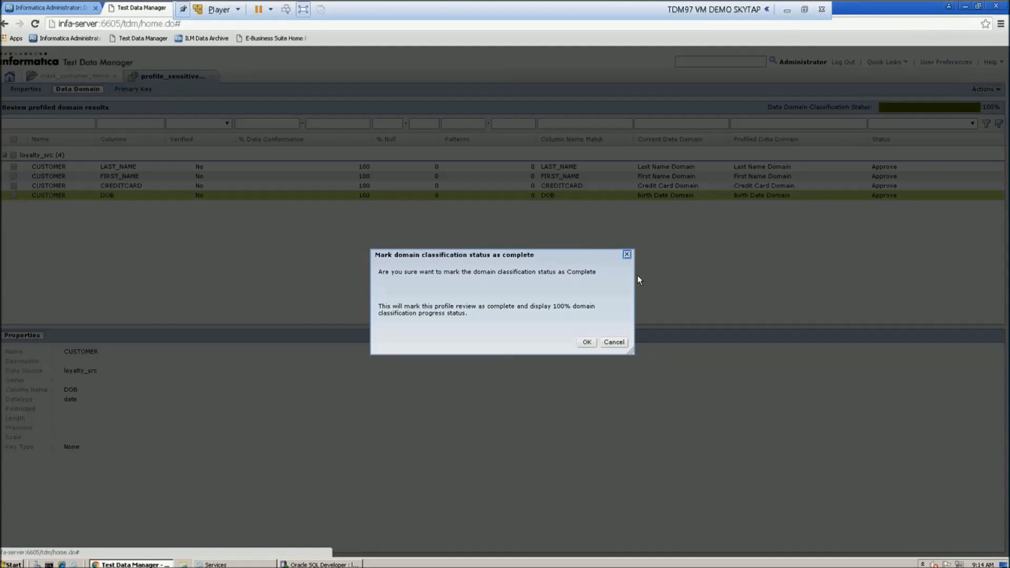
click(587, 343)
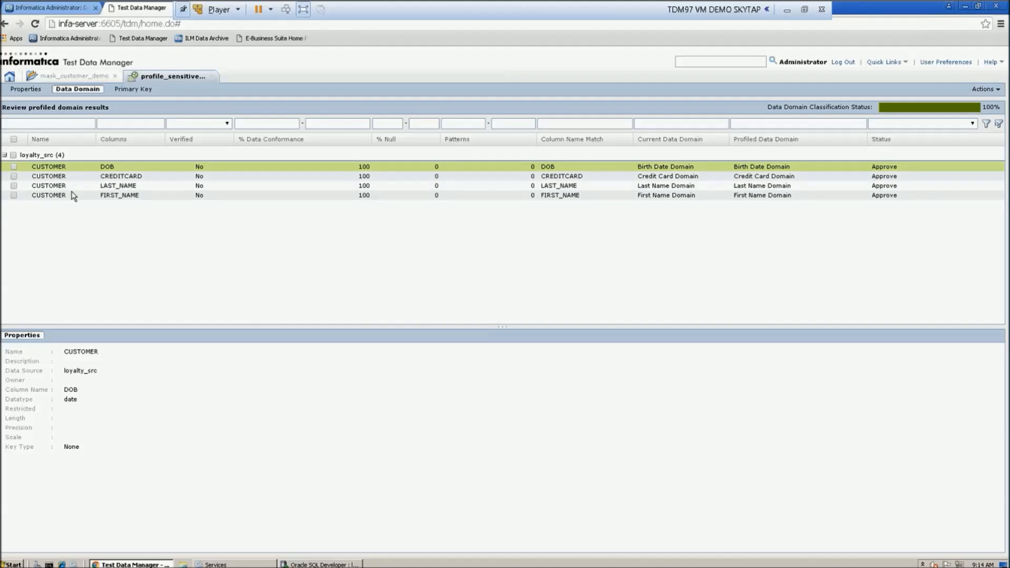
click(212, 79)
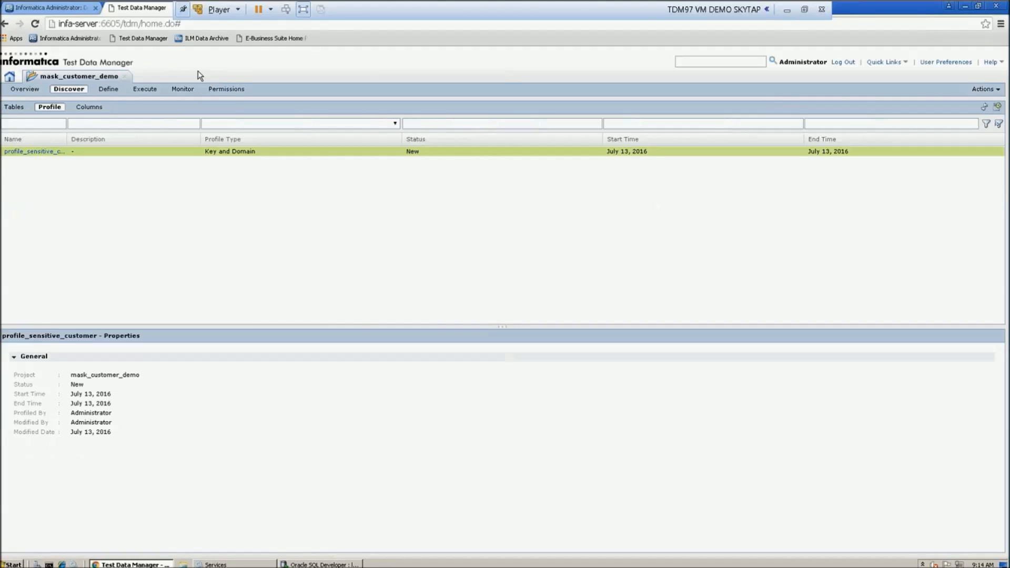
- Open the project's data masking definitions and sort the CUSTOMER columns so the sensitive ones come first
click(106, 90)
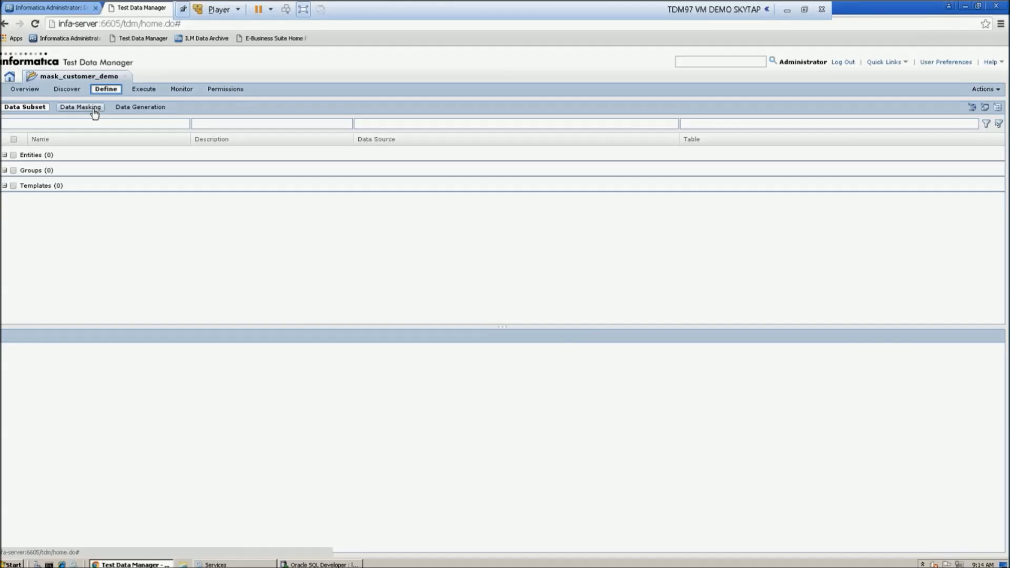
click(94, 111)
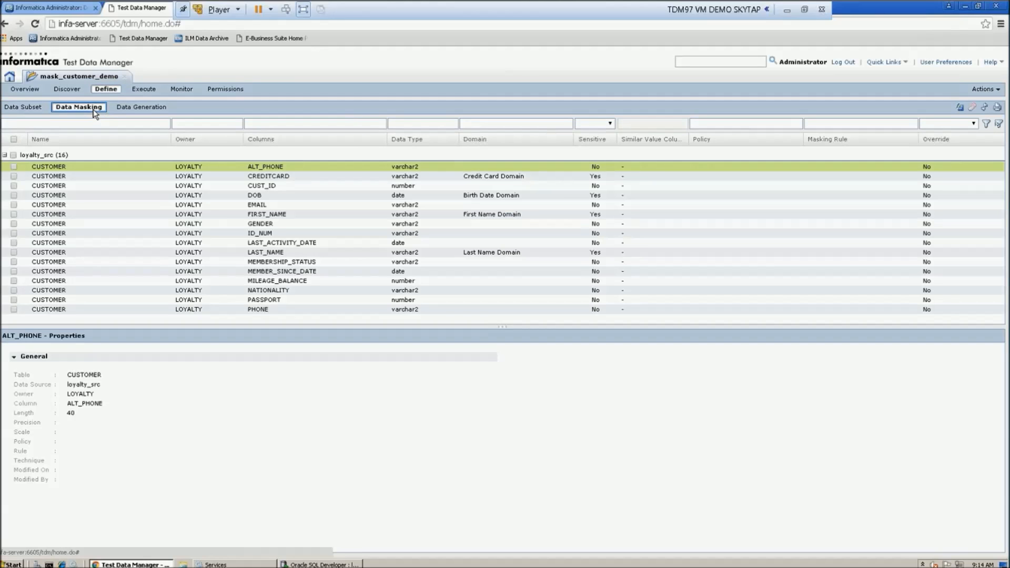
click(989, 96)
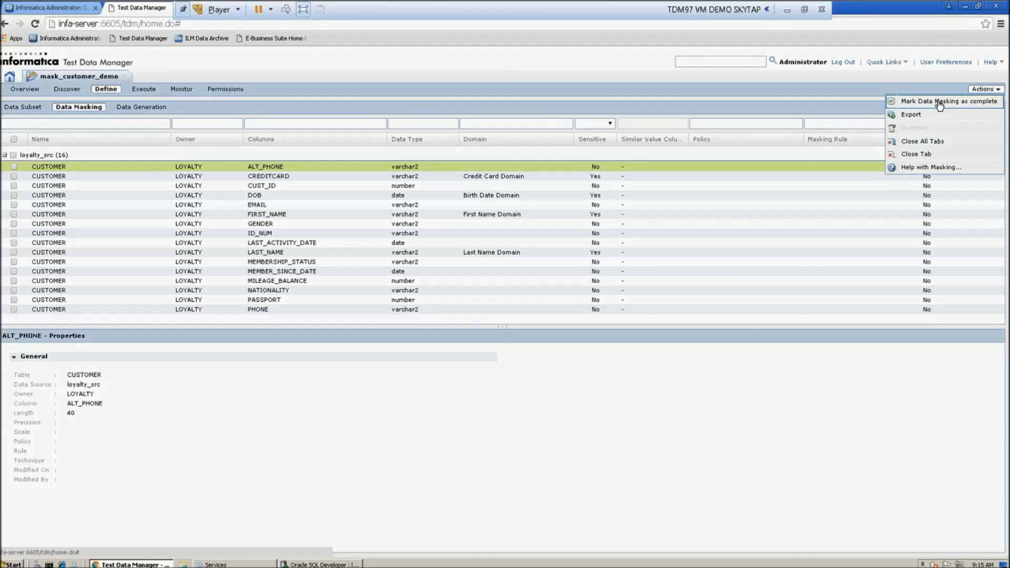
click(392, 408)
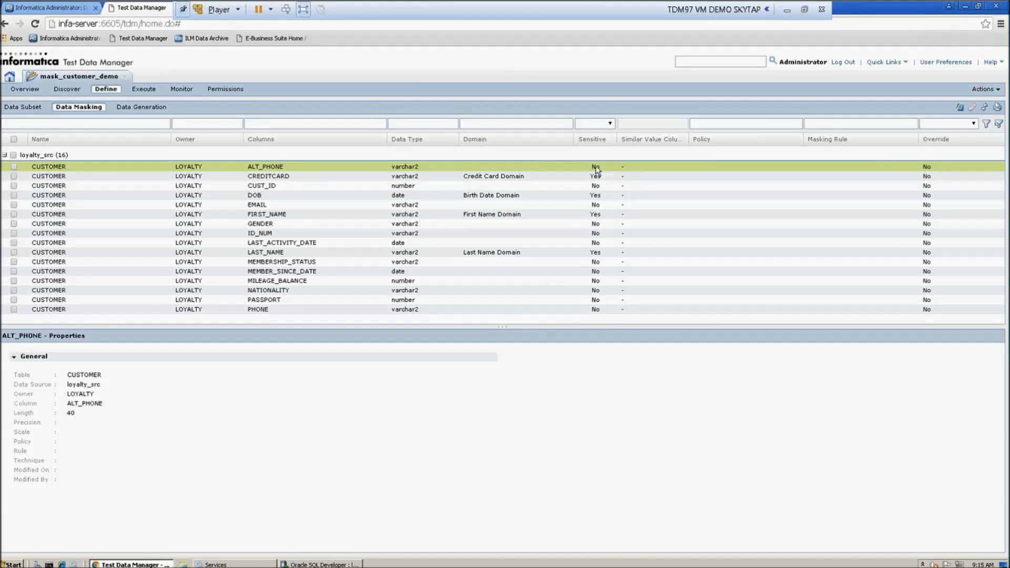
click(601, 140)
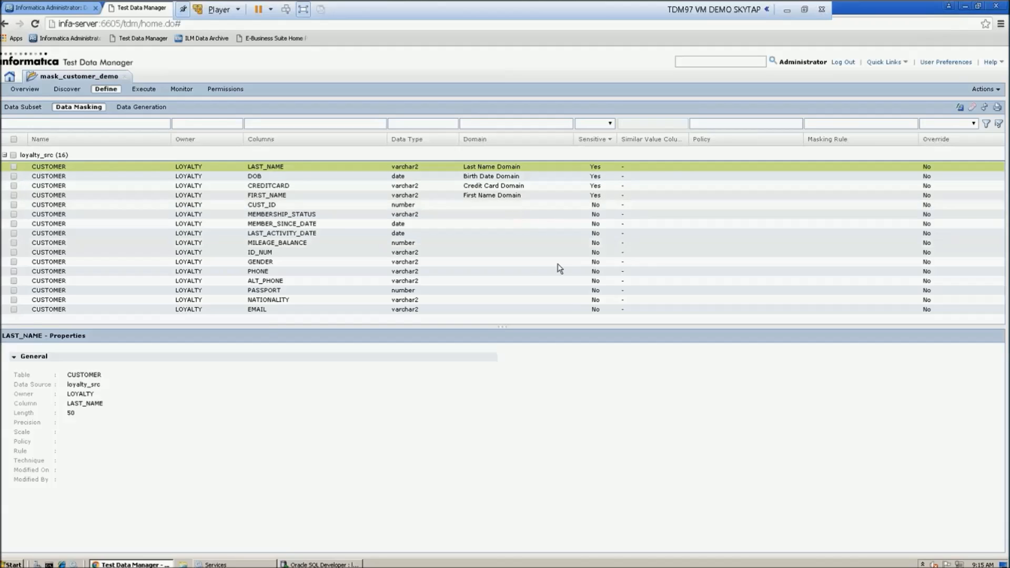
click(710, 170)
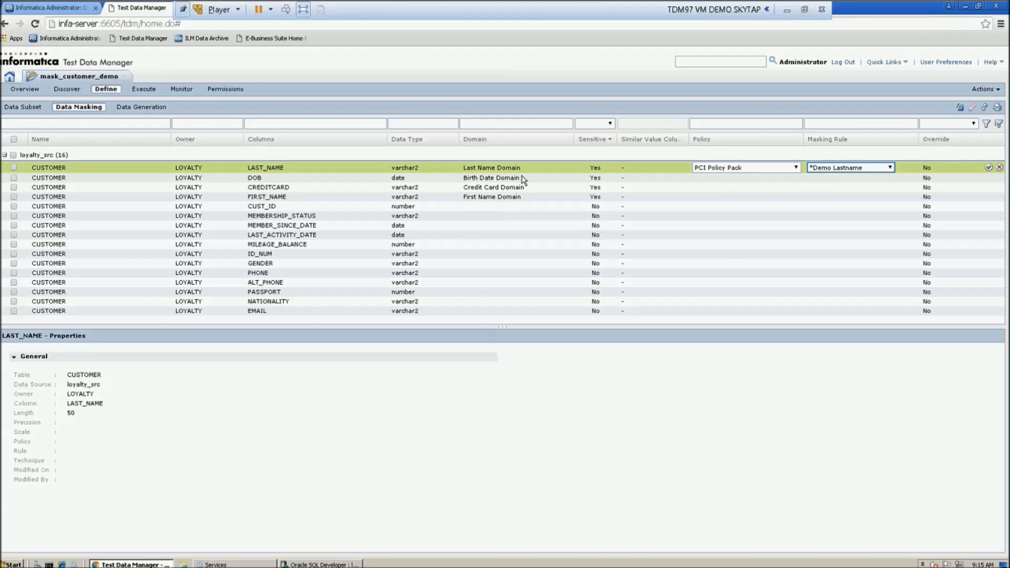
click(858, 168)
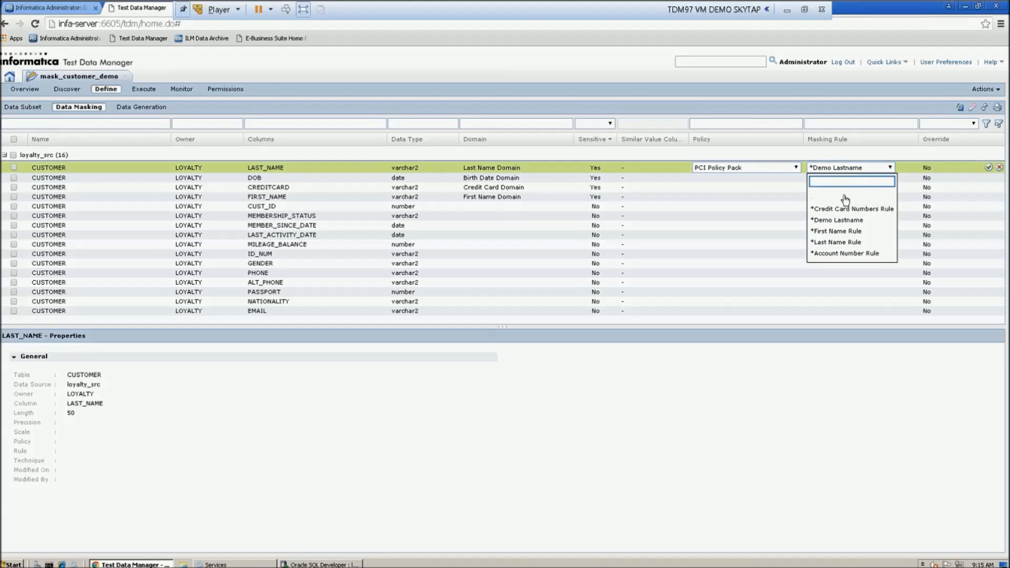
click(835, 243)
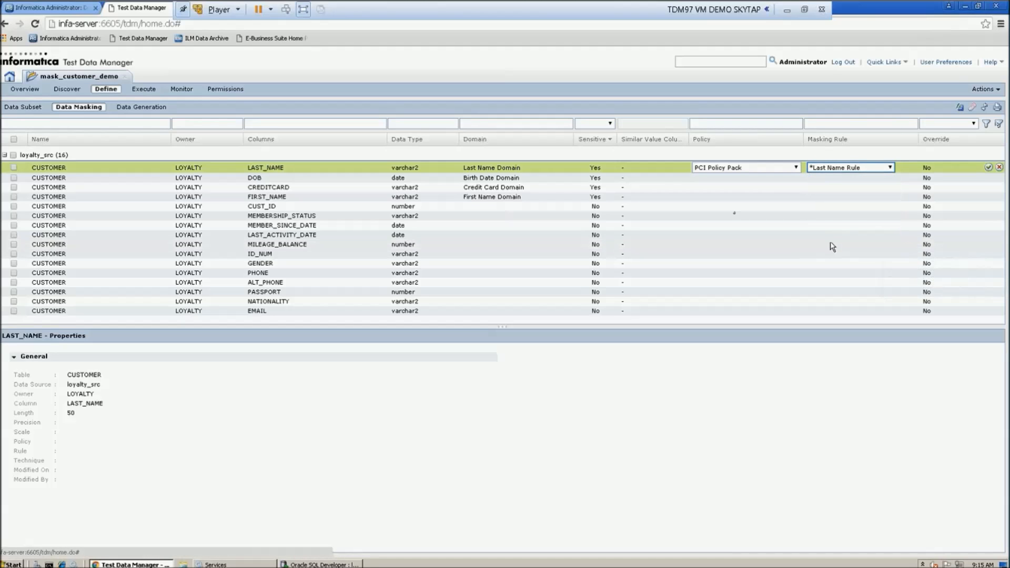
click(727, 178)
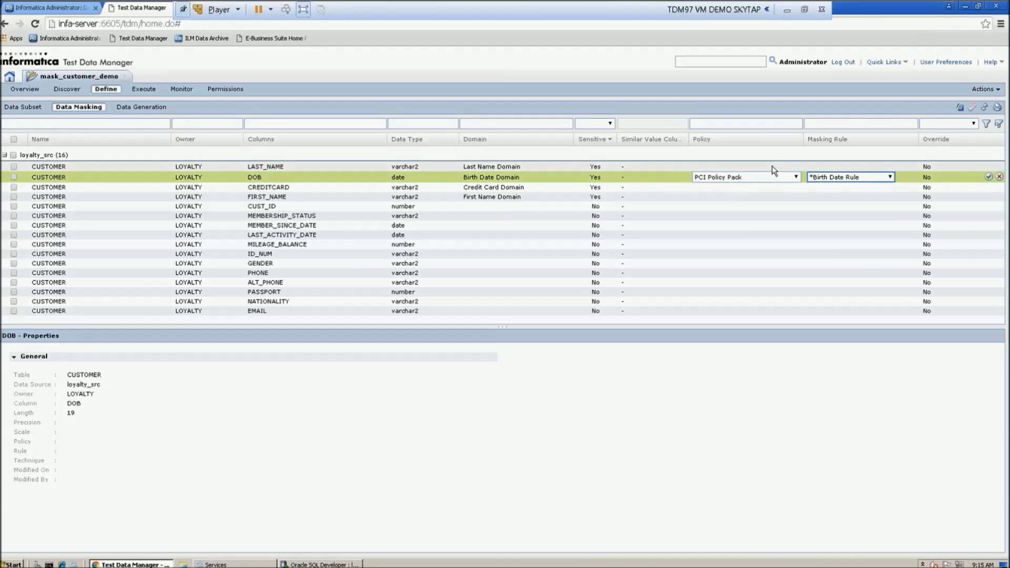
- Assign the Last Name Rule from the PCI Policy Pack to the LAST_NAME column and save the row
click(772, 165)
click(798, 168)
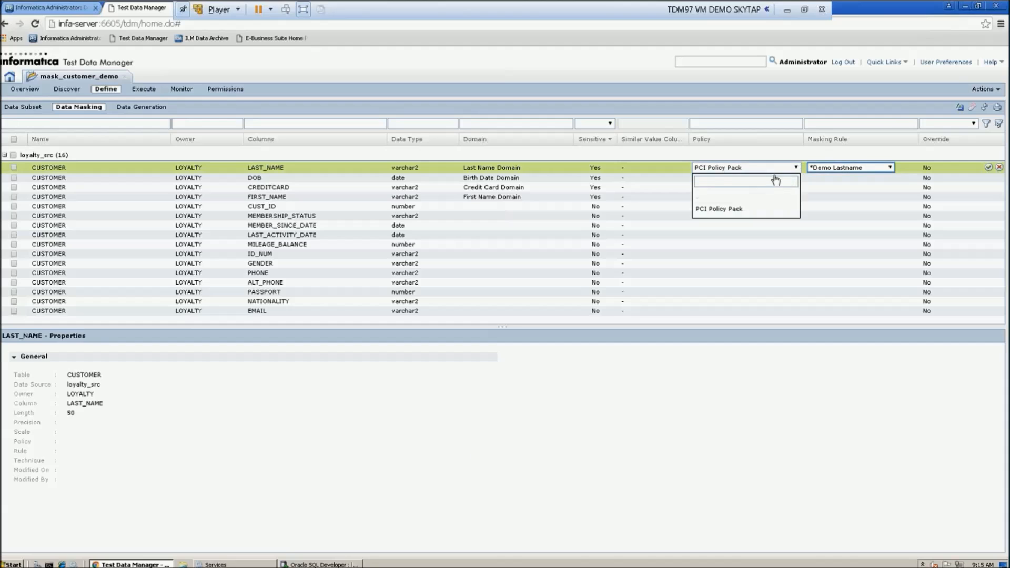
click(859, 169)
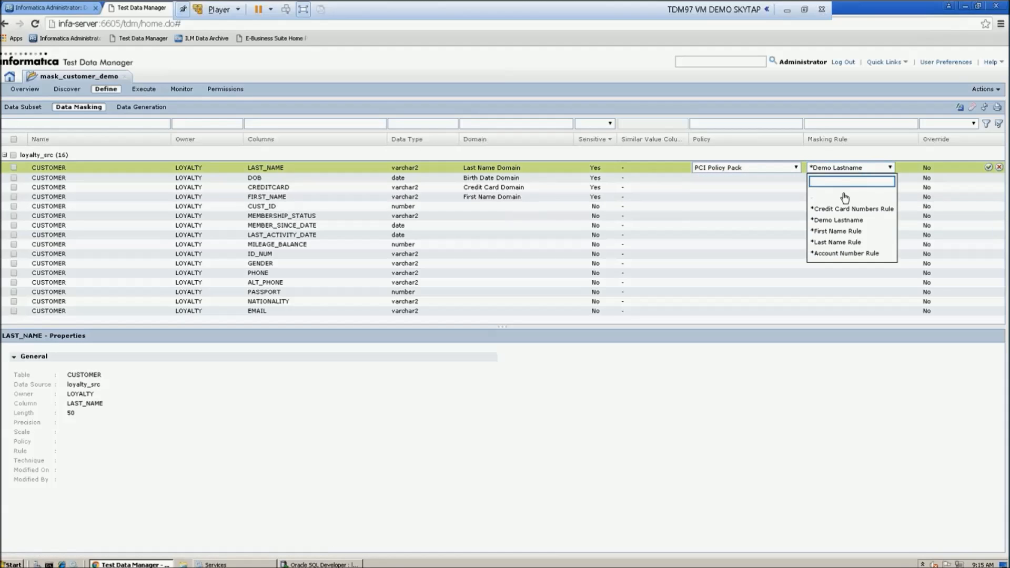
mouse_move(840, 246)
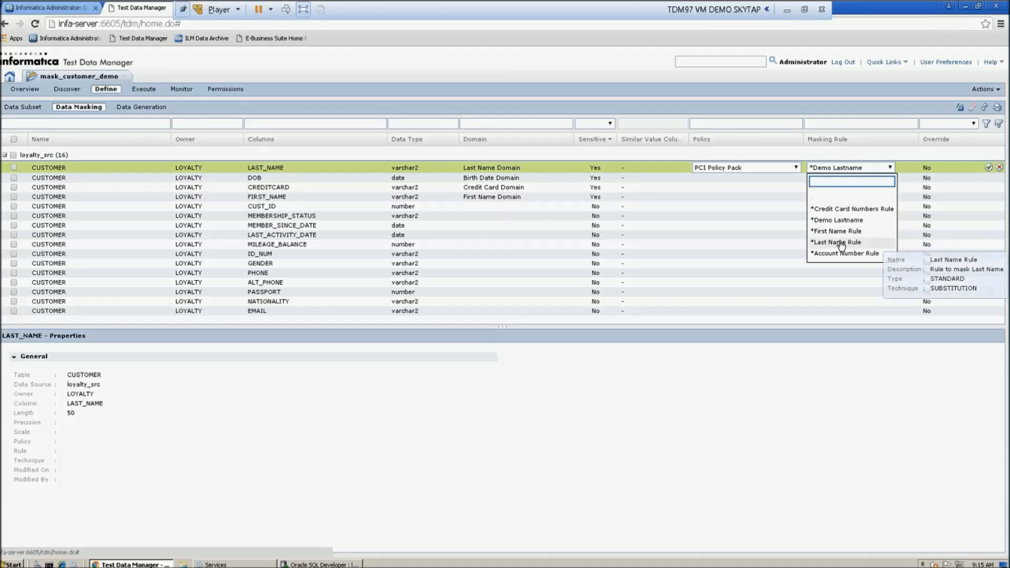
click(841, 243)
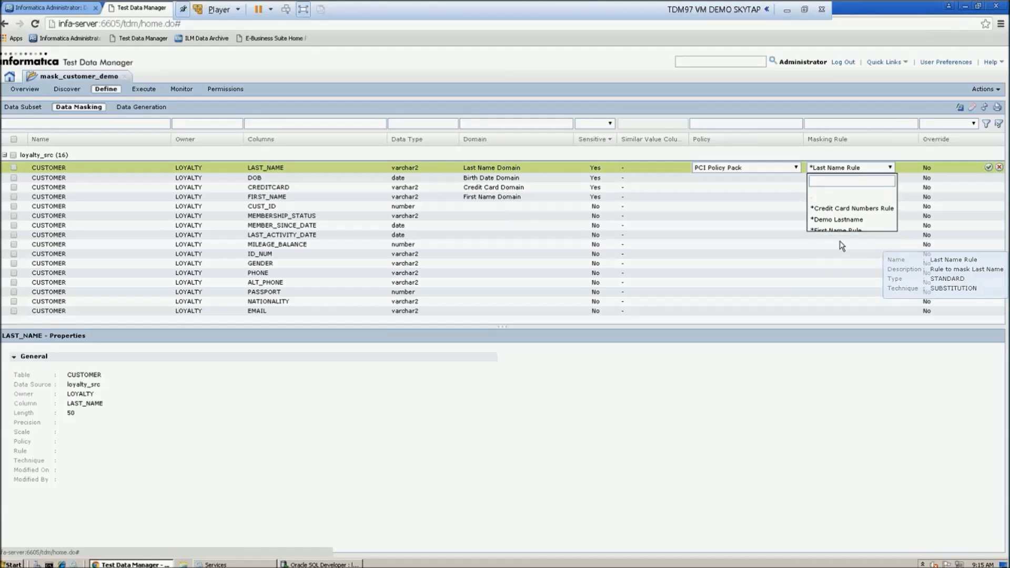
click(988, 167)
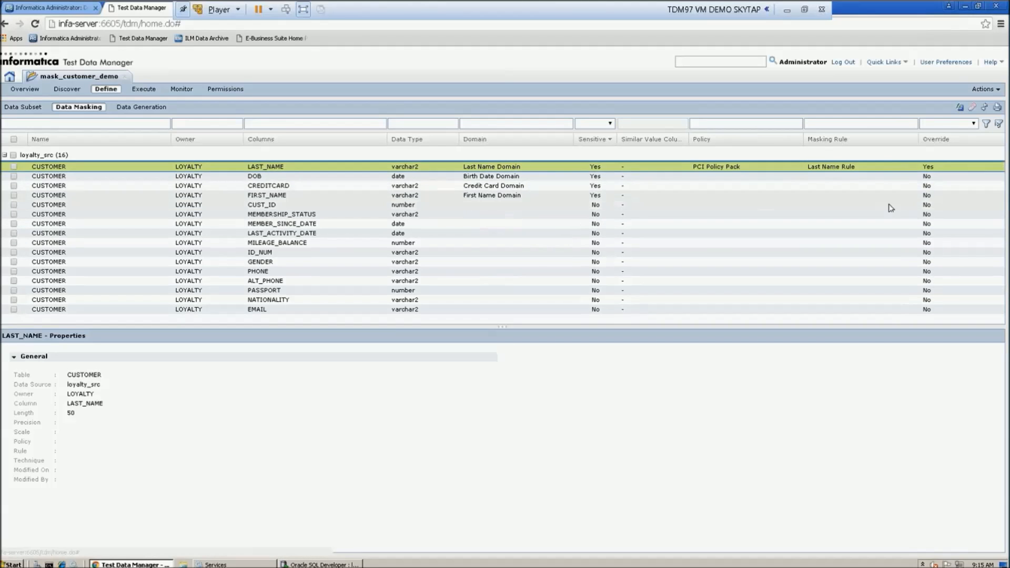
- Assign the PCI Policy Pack's Birth Date Rule to the DOB column and its Credit Card Numbers Rule to CREDITCARD, saving each row
click(744, 178)
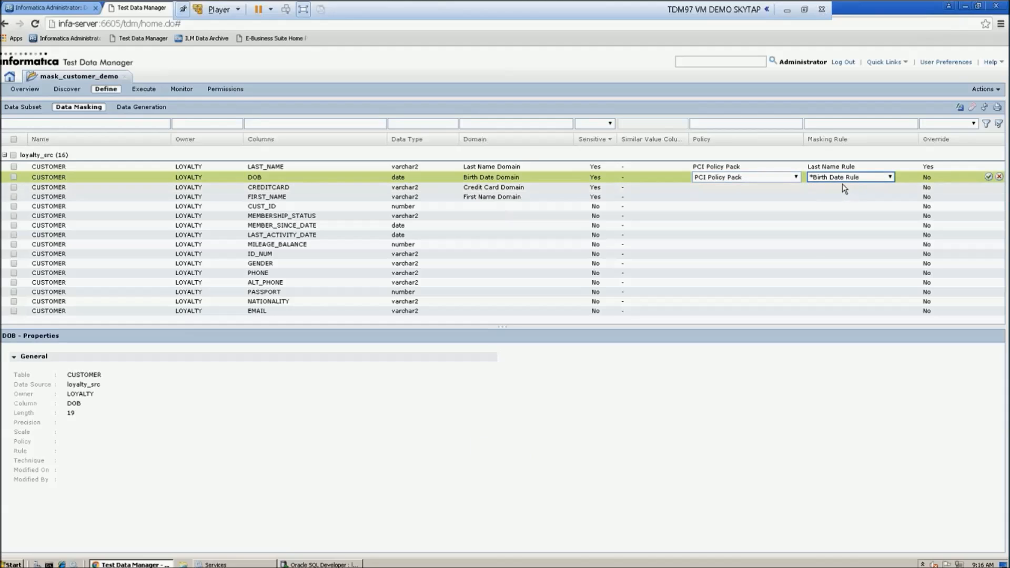
click(989, 176)
click(738, 187)
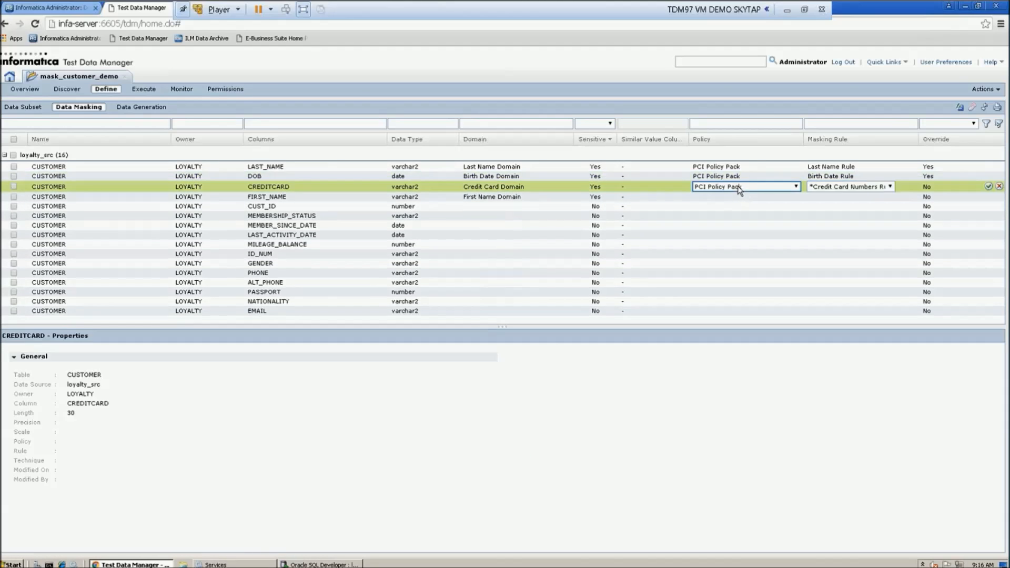
click(988, 186)
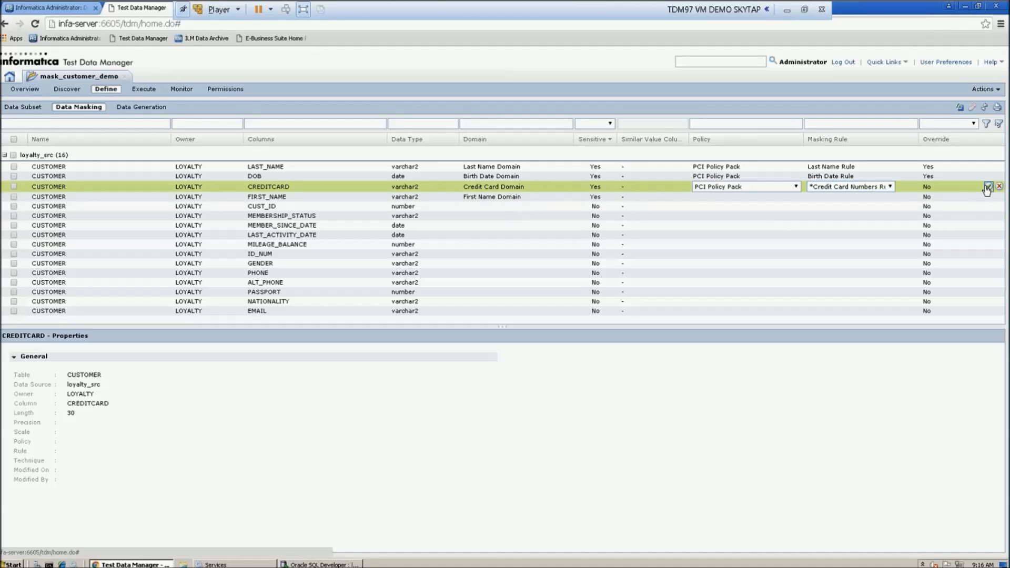
- Assign the PCI Policy Pack's First Name Rule to the FIRST_NAME column, save the row, and mark the project's data masking as complete
click(766, 196)
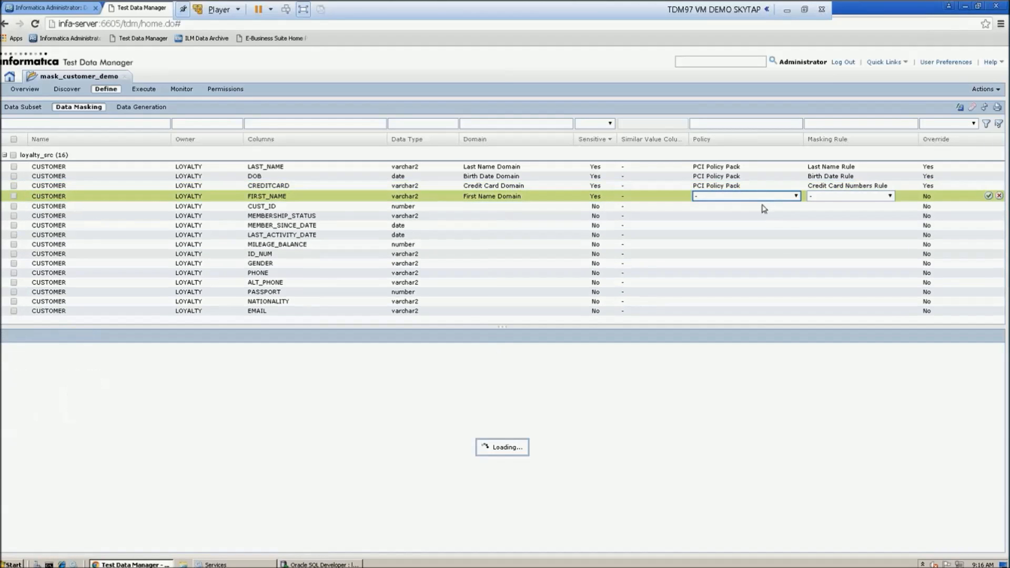
click(988, 196)
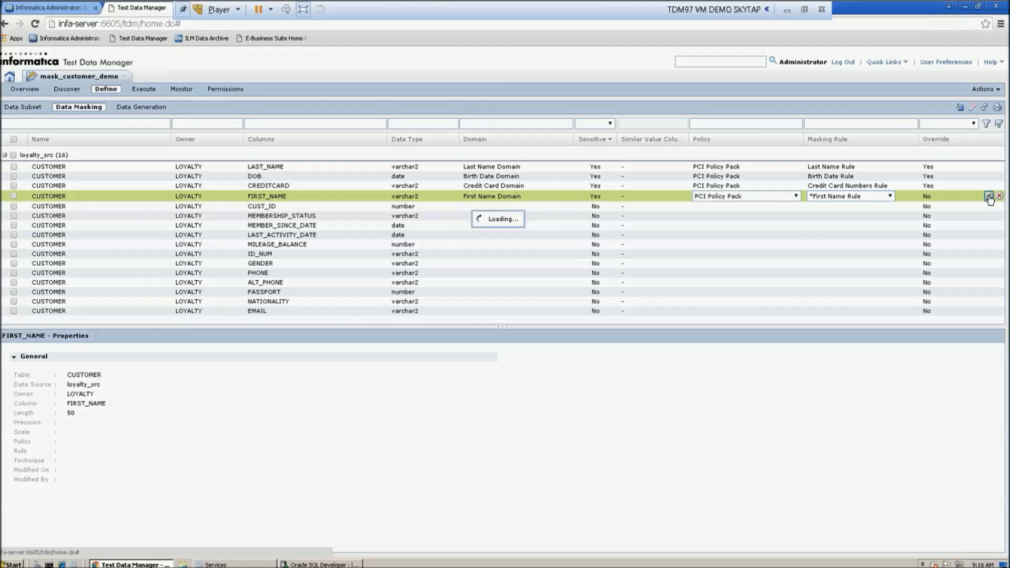
click(994, 90)
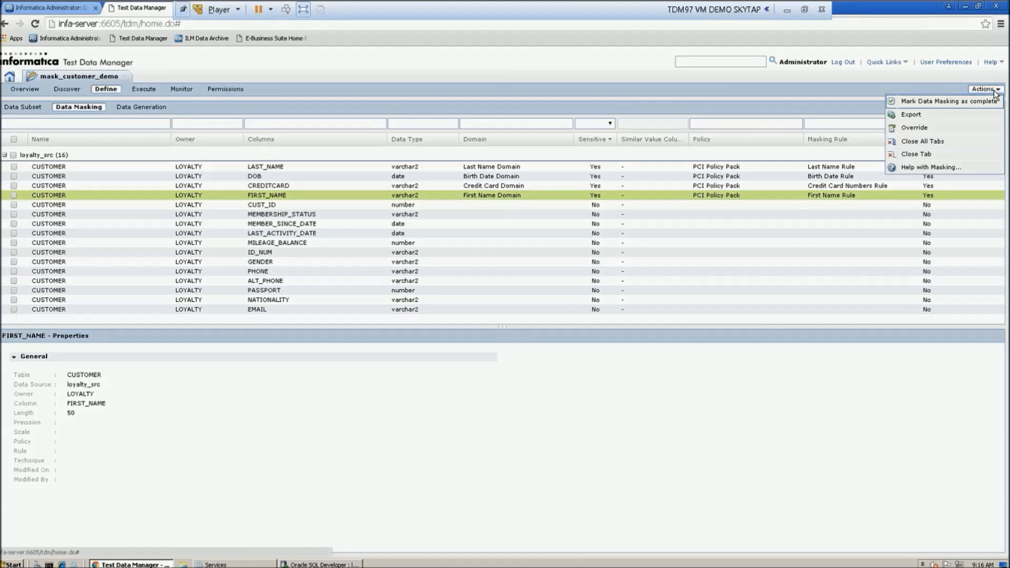
click(943, 104)
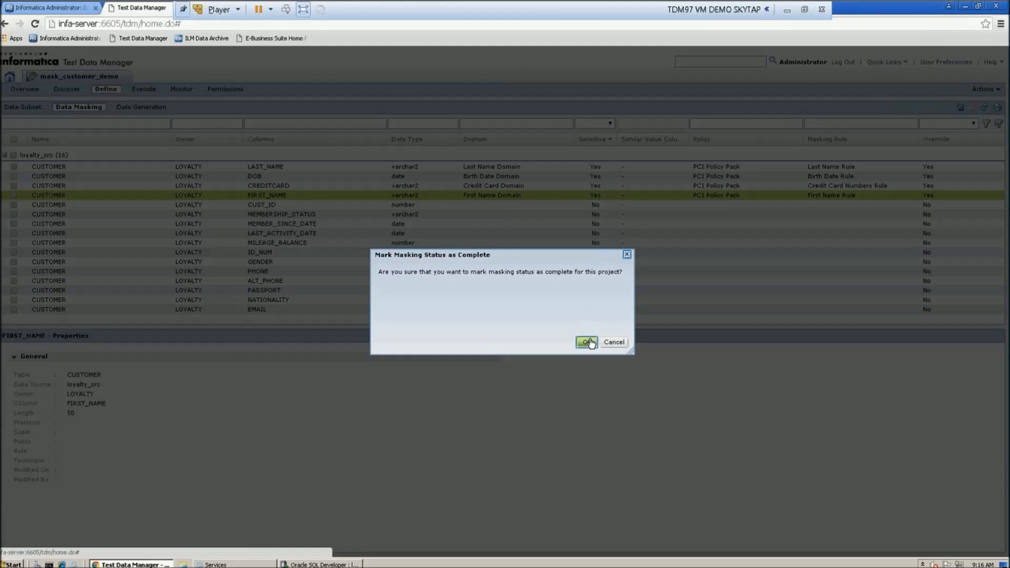
click(589, 340)
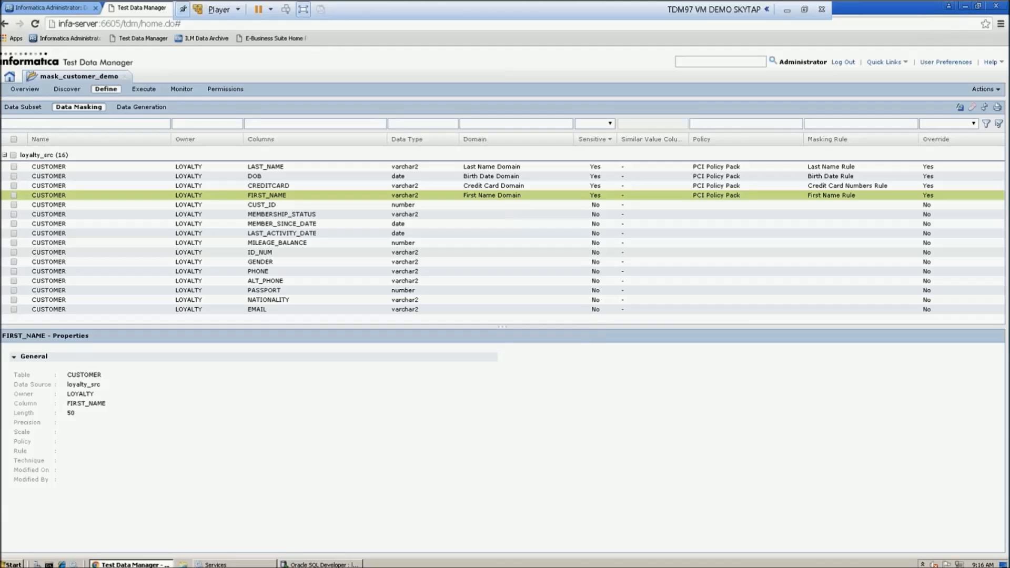
click(979, 90)
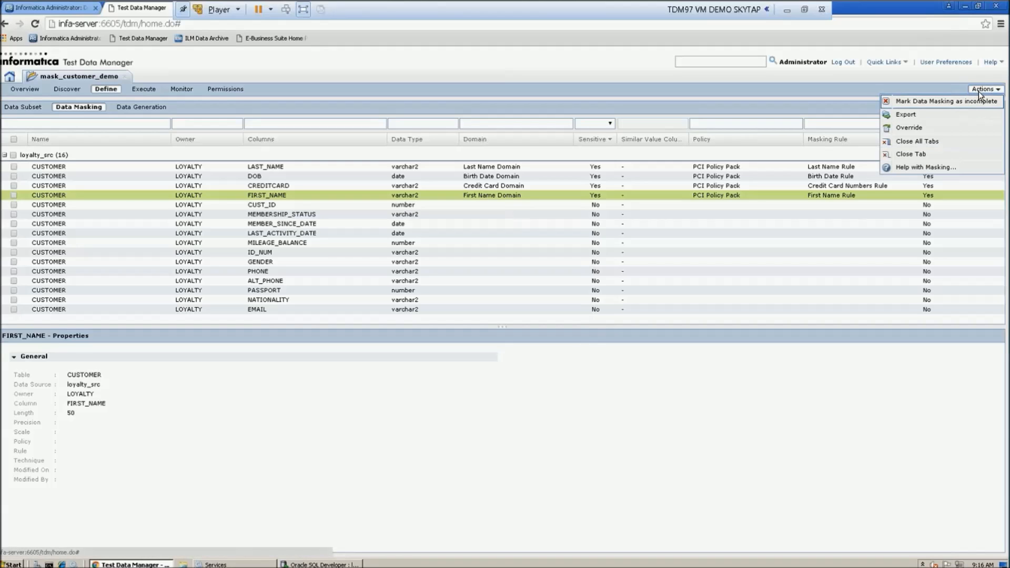
click(740, 413)
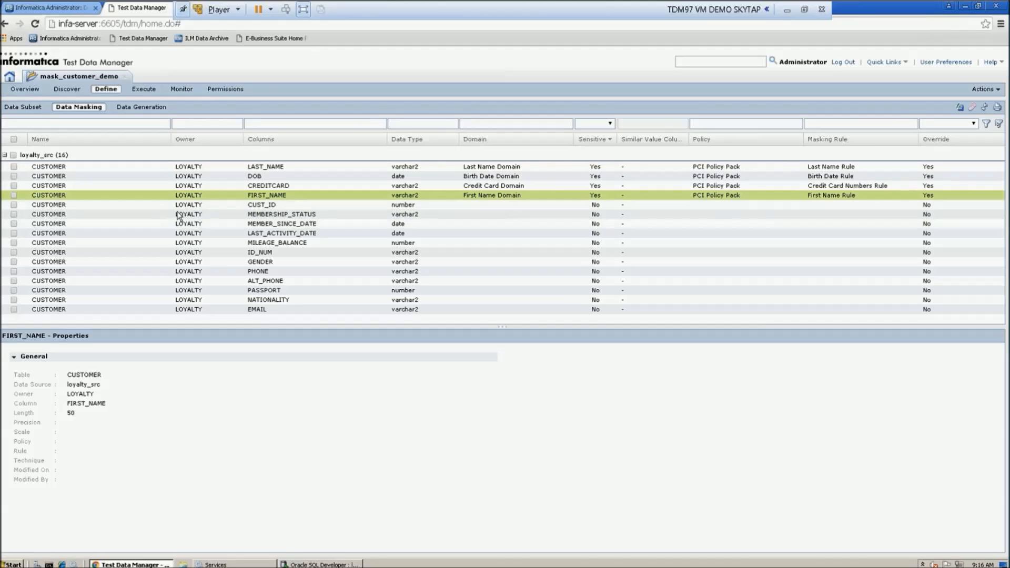
- Create a new execution plan for the project named plan_customer_masking and continue to its masking components
click(142, 89)
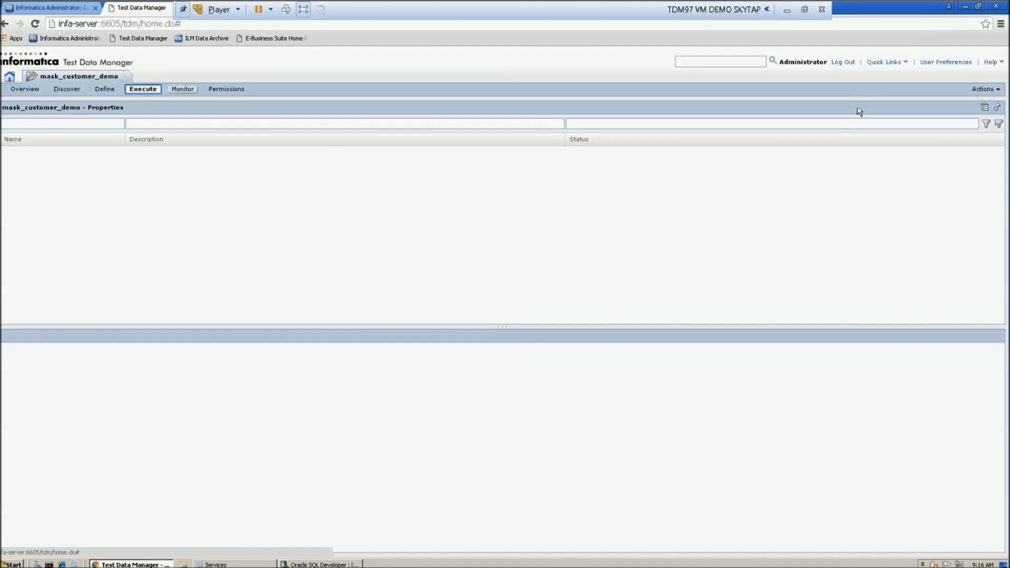
click(982, 92)
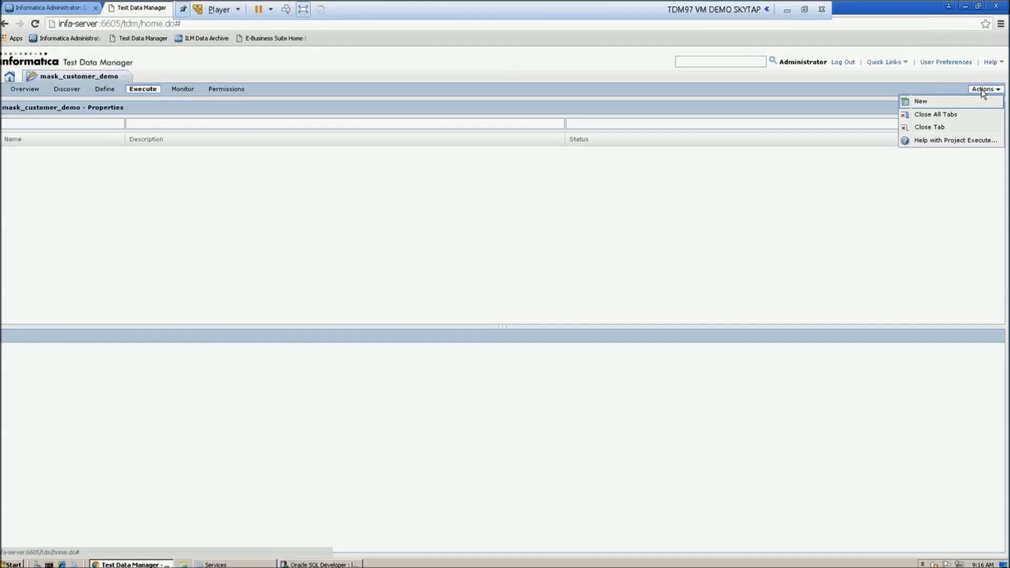
click(935, 103)
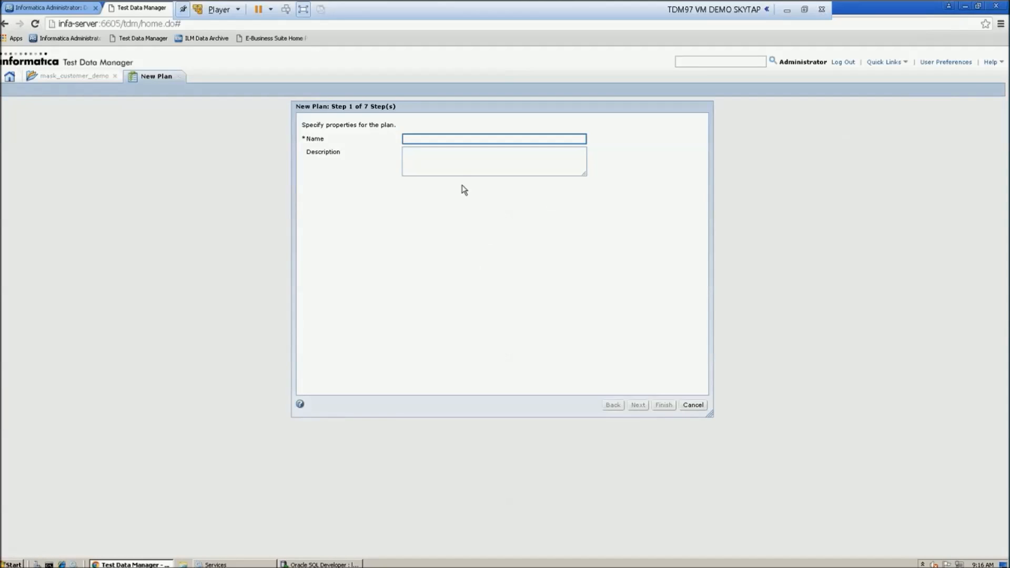
text(plan)
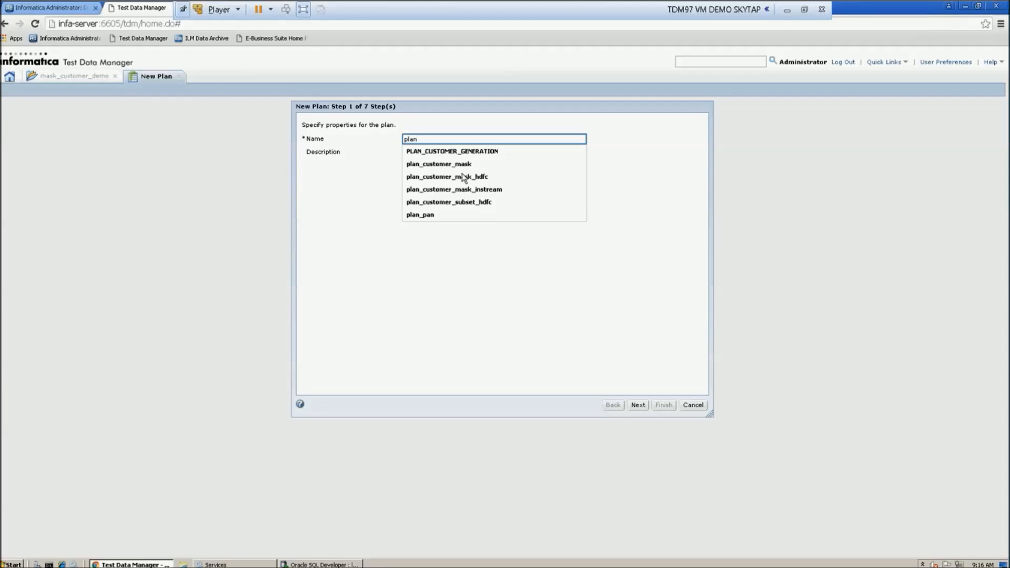
text(_c)
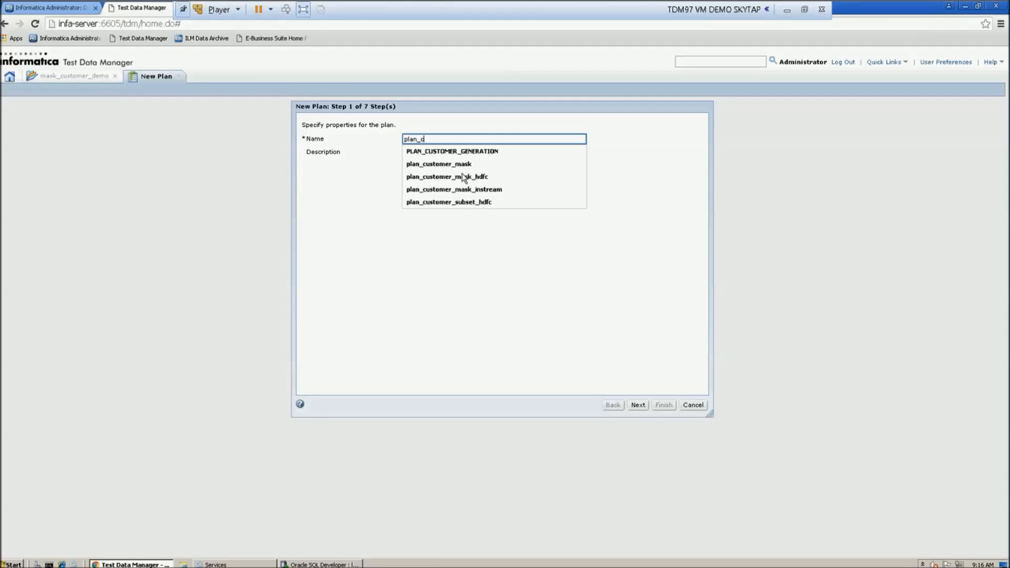
text(ustomer_masking)
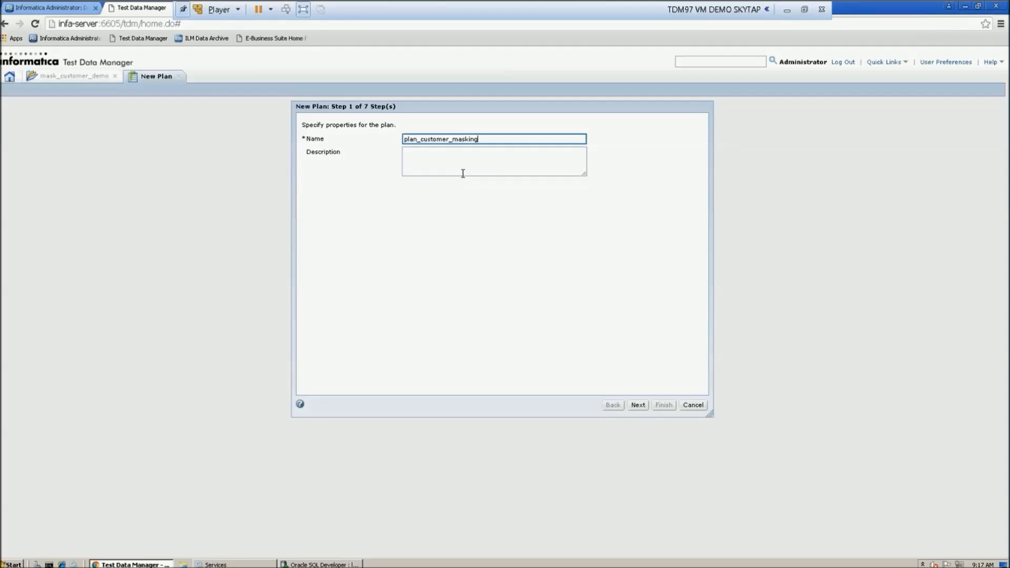
click(638, 405)
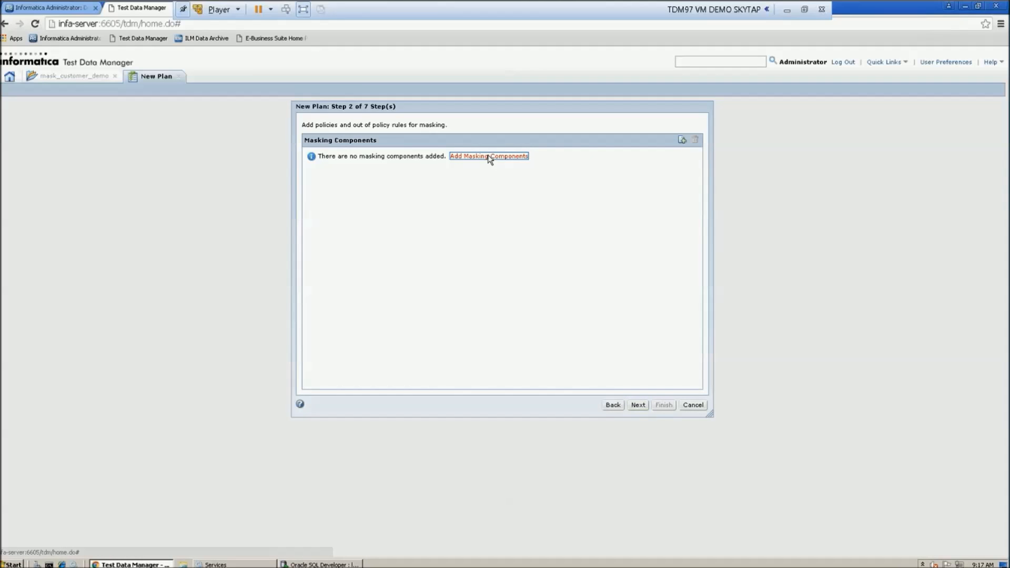
- Add the PCI Policy Pack policy as the plan's masking component, leaving out subset and generation components
click(489, 157)
click(316, 230)
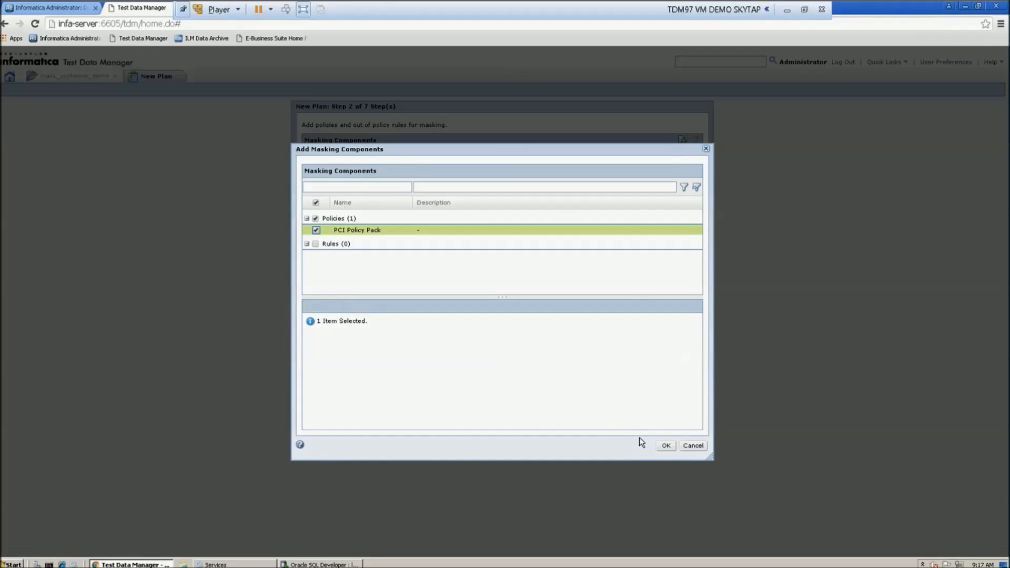
click(665, 446)
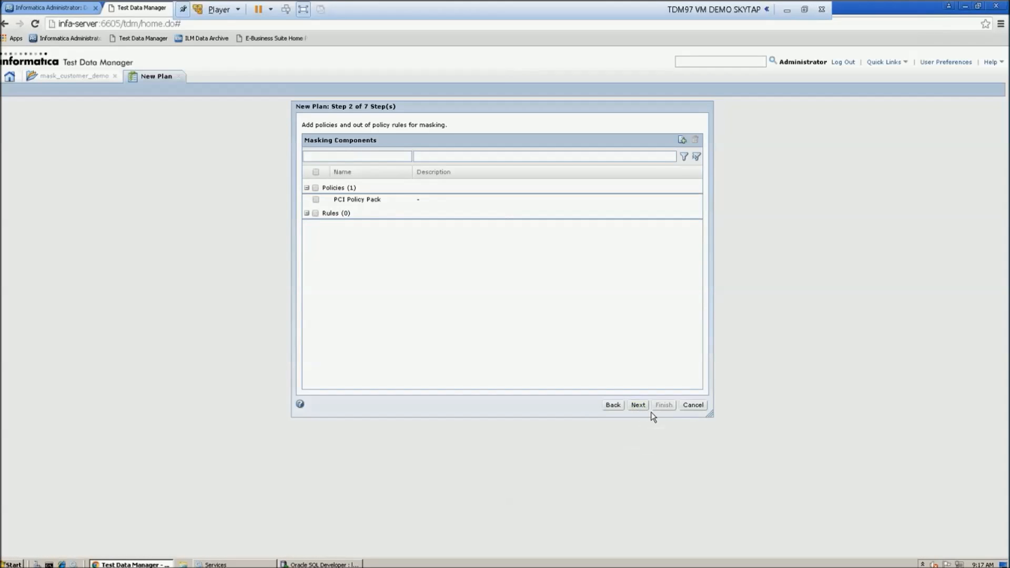
click(638, 406)
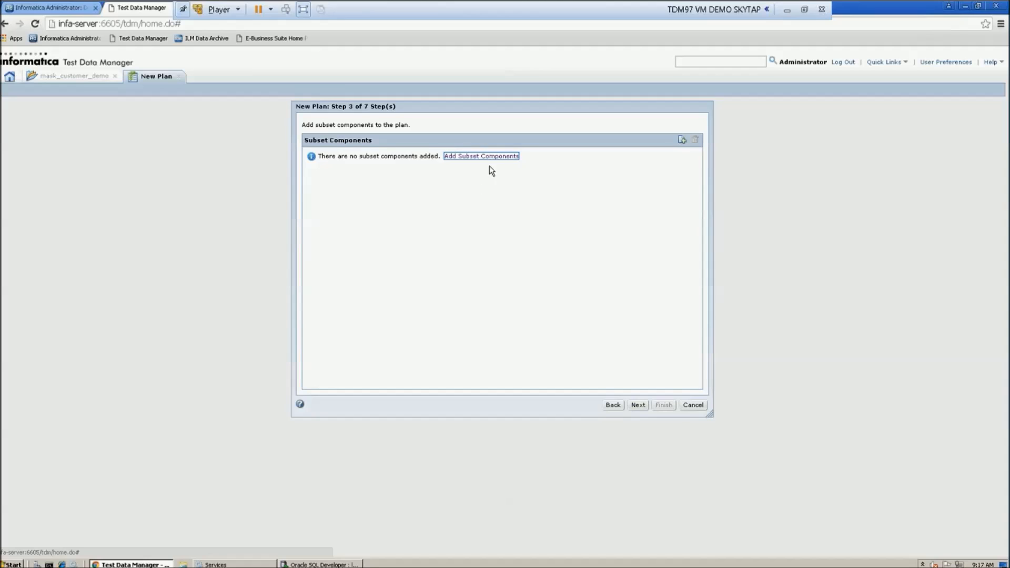
click(638, 406)
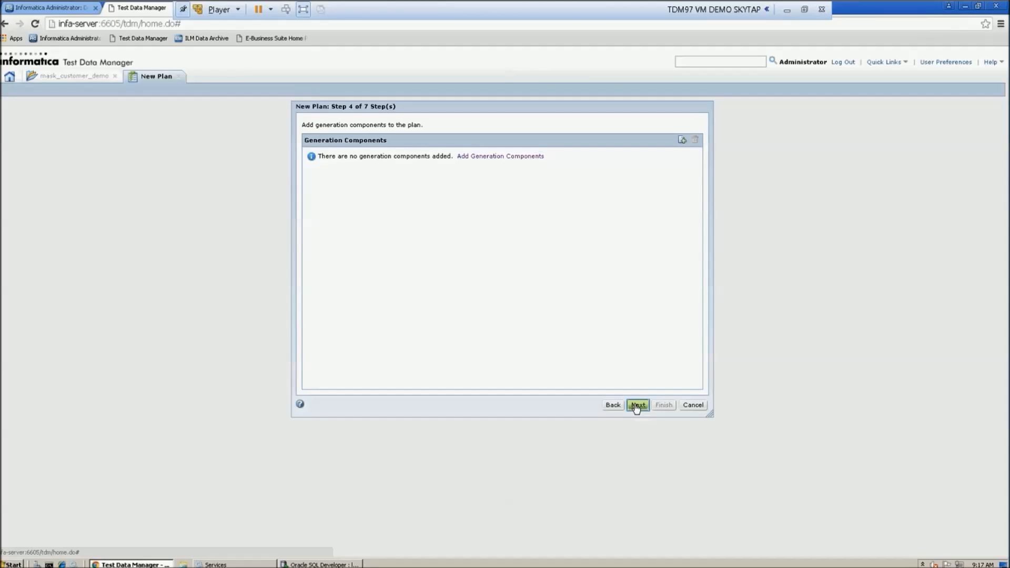
click(638, 405)
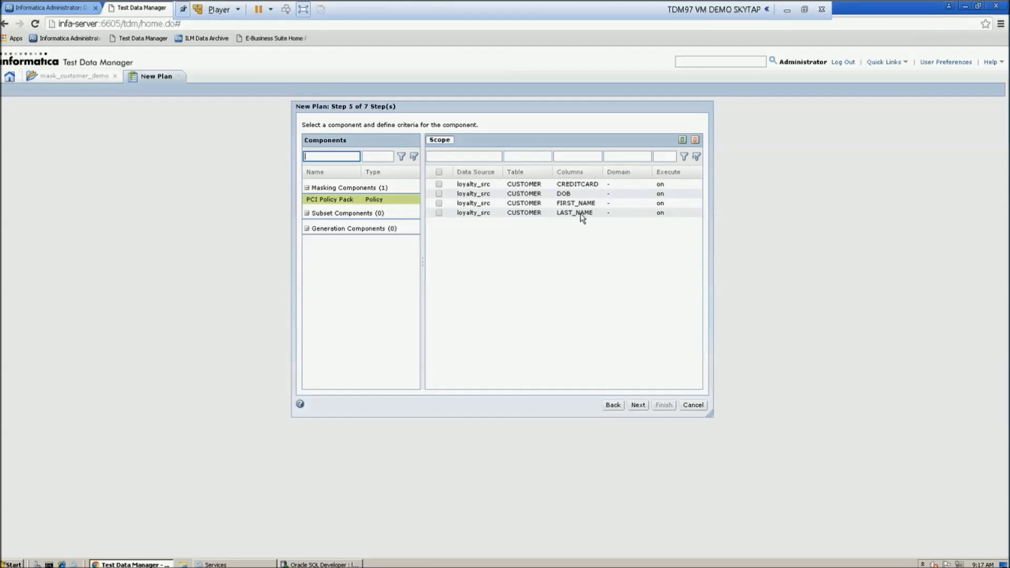
- Select the CREDITCARD, DOB, FIRST_NAME and LAST_NAME columns in the PCI Policy Pack scope and continue to the plan settings
click(440, 185)
click(439, 194)
click(439, 203)
click(439, 212)
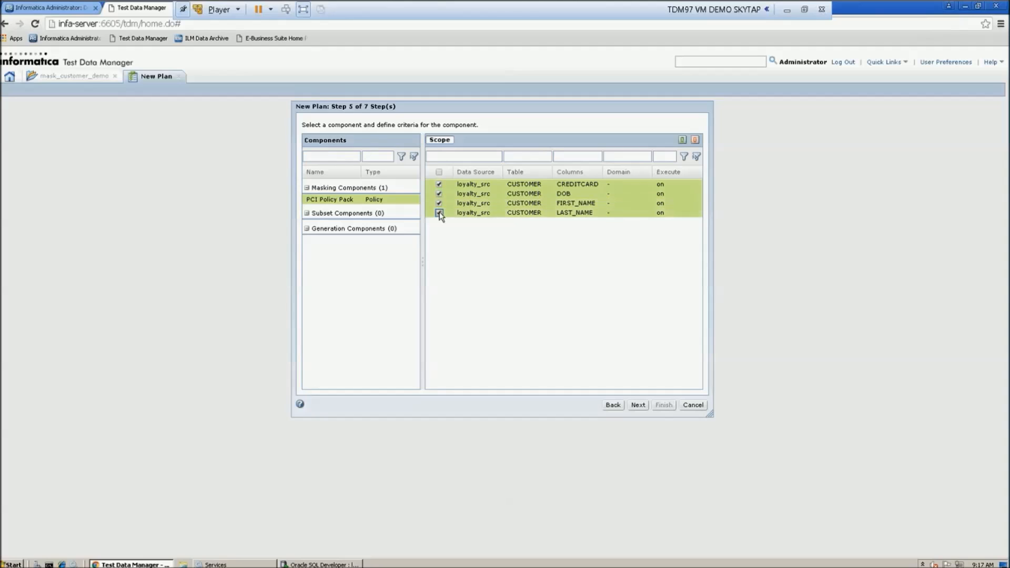
click(638, 406)
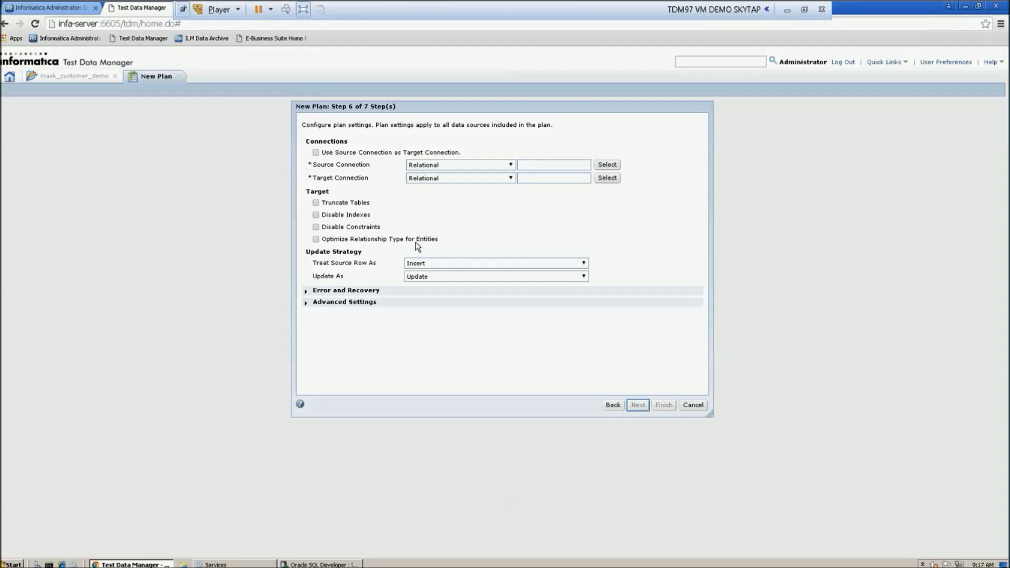
- Set the plan's source connection to loyalty_src and its target connection to loyalty_tgt
click(604, 164)
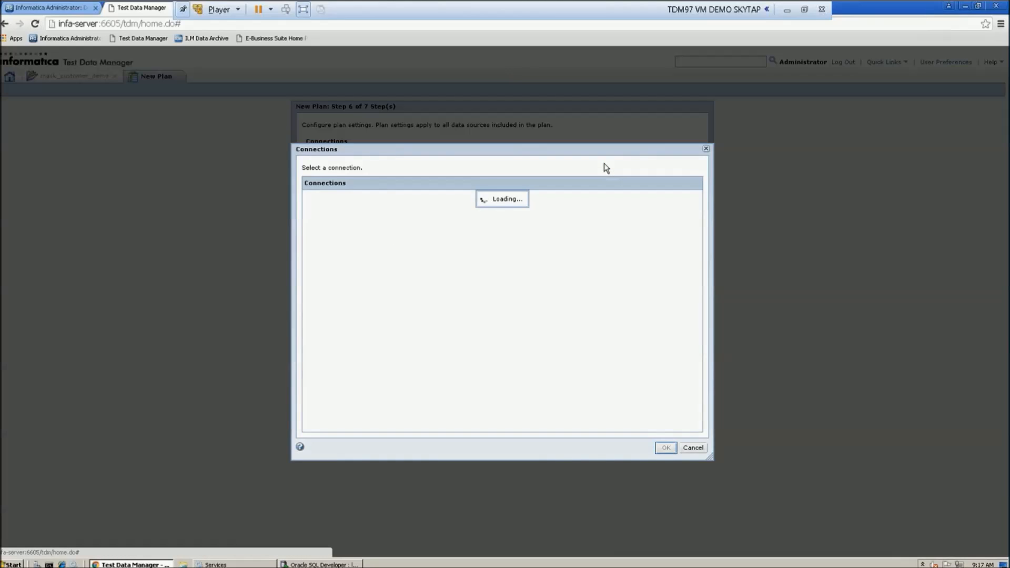
click(329, 324)
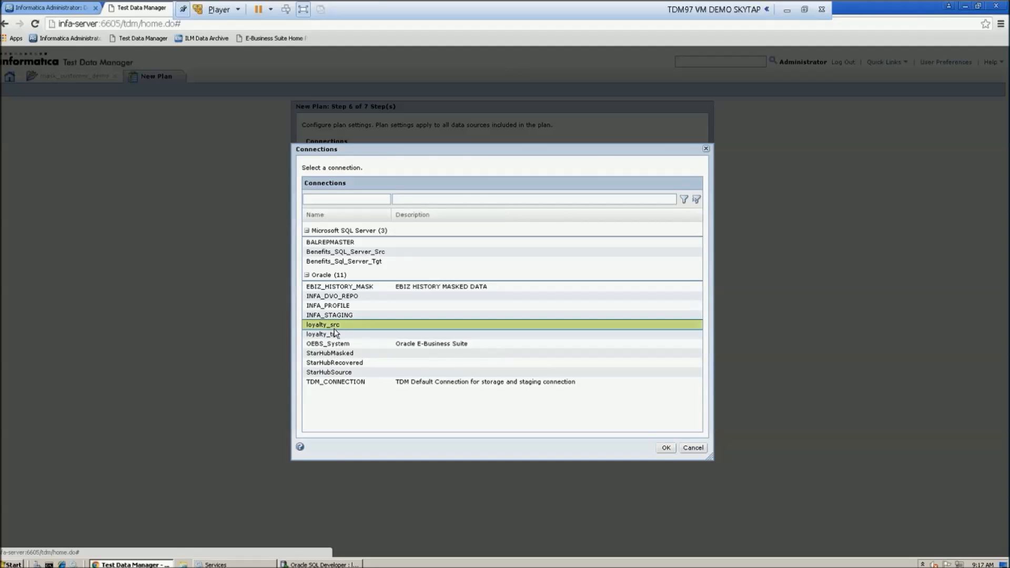
click(663, 448)
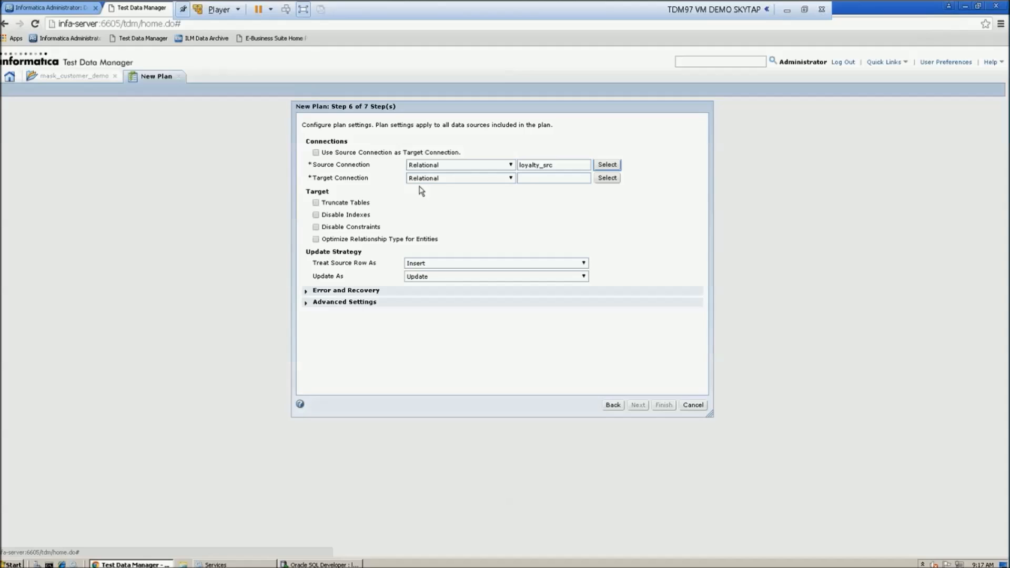
click(604, 178)
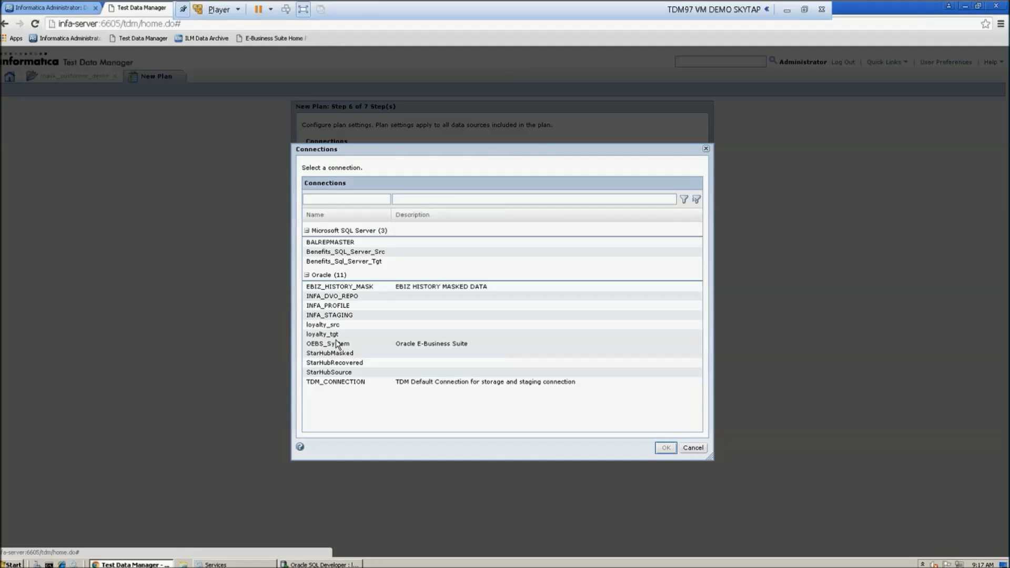
click(332, 335)
click(665, 448)
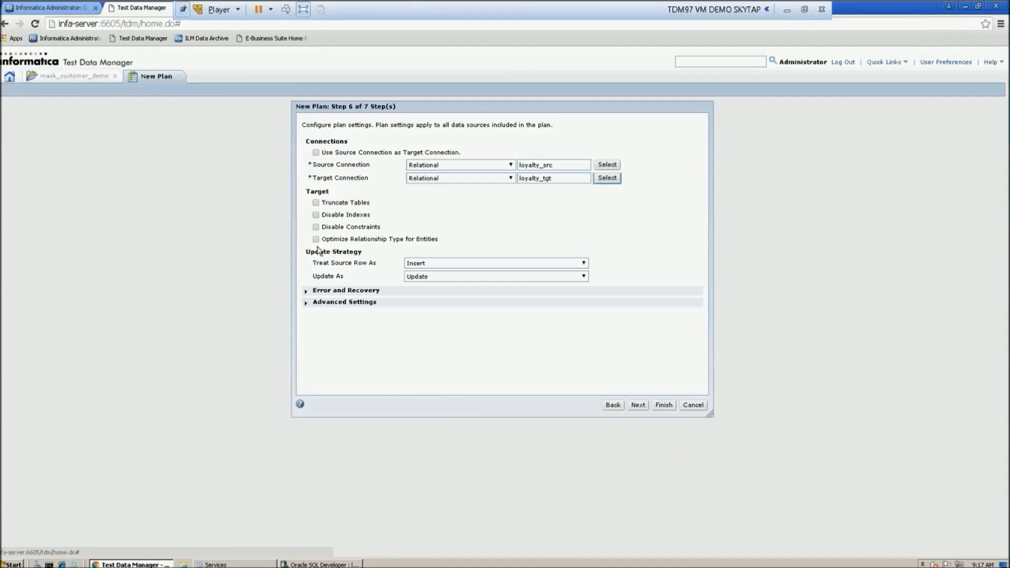
- Enable Truncate Tables, Disable Indexes and Disable Constraints for the target, and finish the plan without table overrides
click(316, 204)
click(316, 214)
click(317, 227)
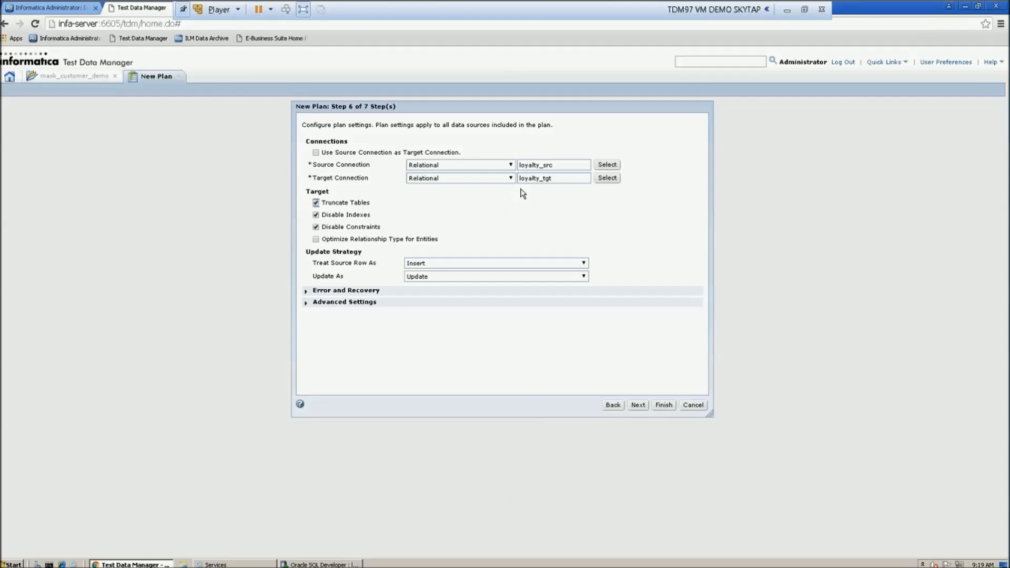
click(637, 406)
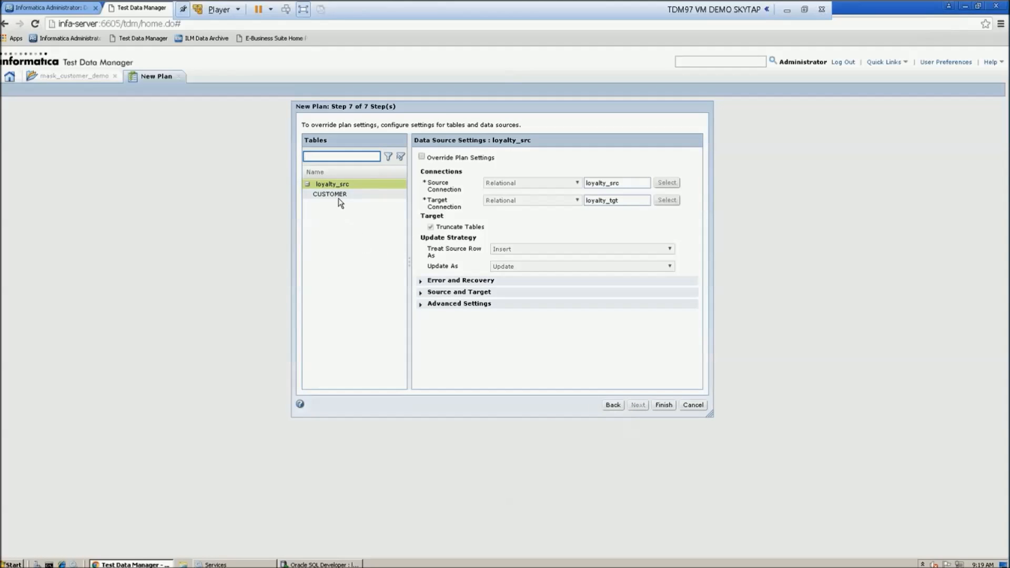
click(660, 409)
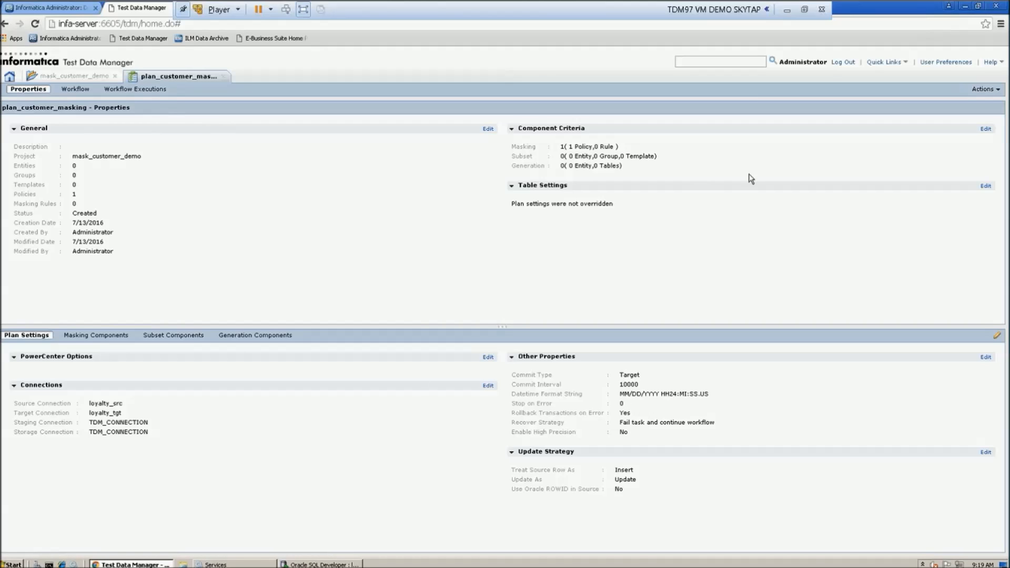
- Generate the workflow for plan_customer_masking, confirm it, and close the plan
click(985, 91)
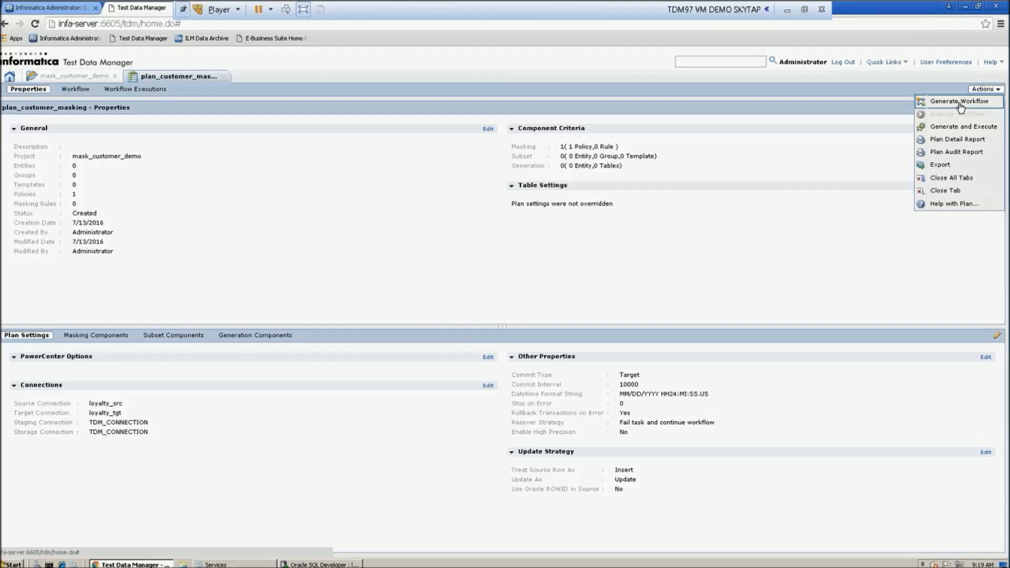
click(959, 101)
click(554, 396)
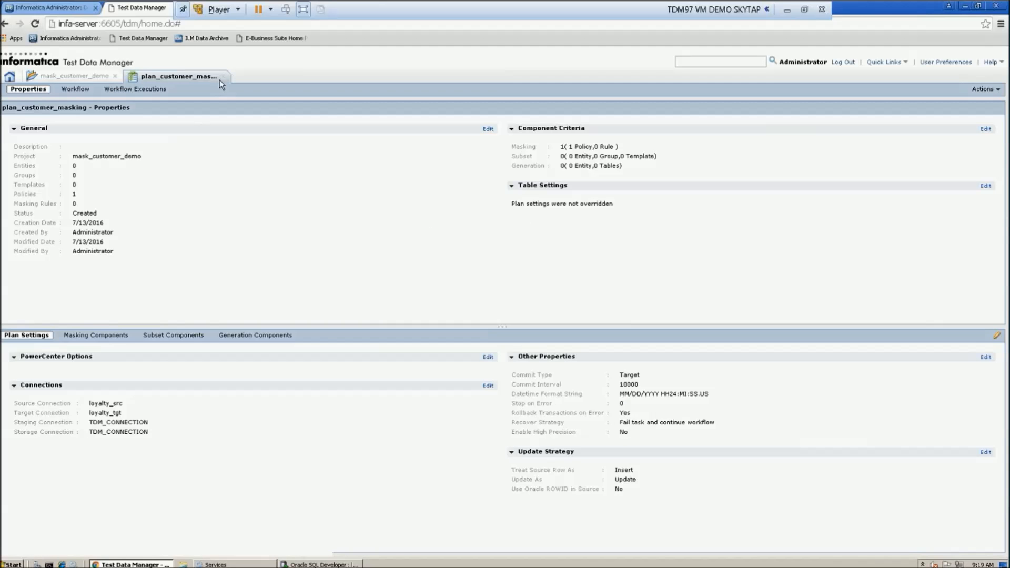
click(223, 77)
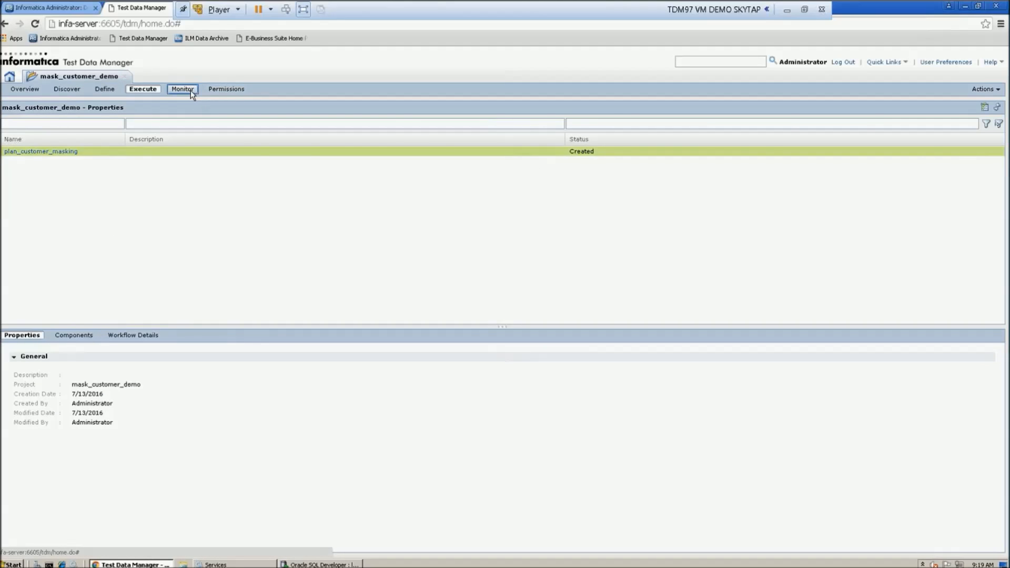
- Check the Generate Workflow job's status among the project's monitored jobs and reopen plan_customer_masking from its execution plans
click(189, 90)
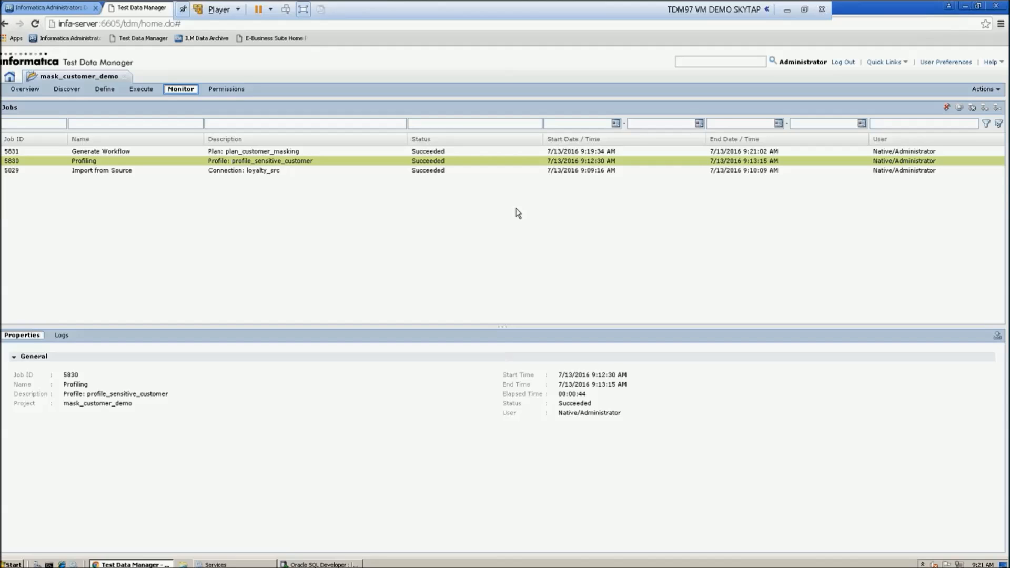
click(142, 88)
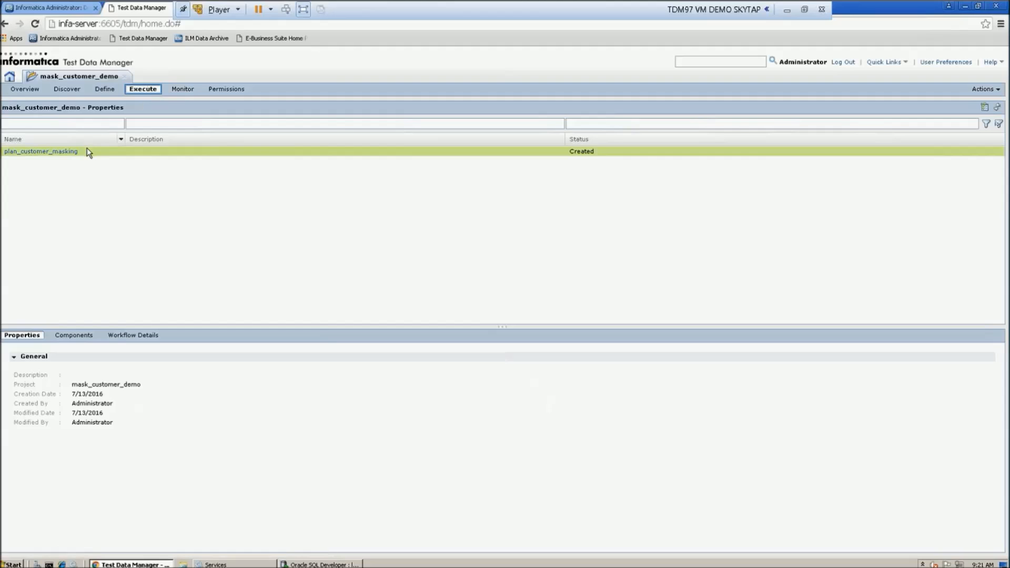
click(64, 152)
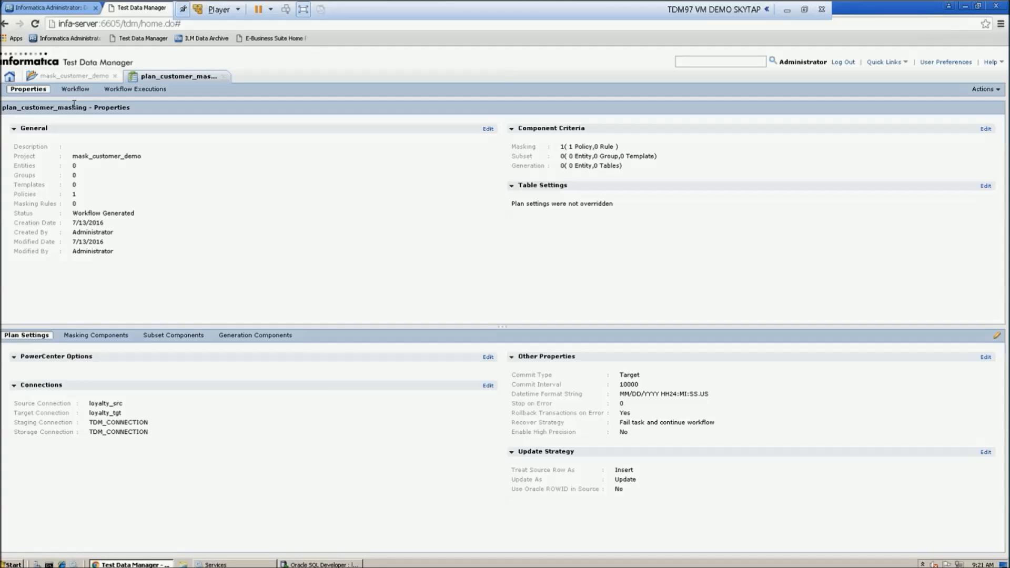
- Execute the workflow w_plan_customer_masking_loyalty_src_CUSTOMER, close the plan, and check the job's status among the project's monitored jobs
click(73, 90)
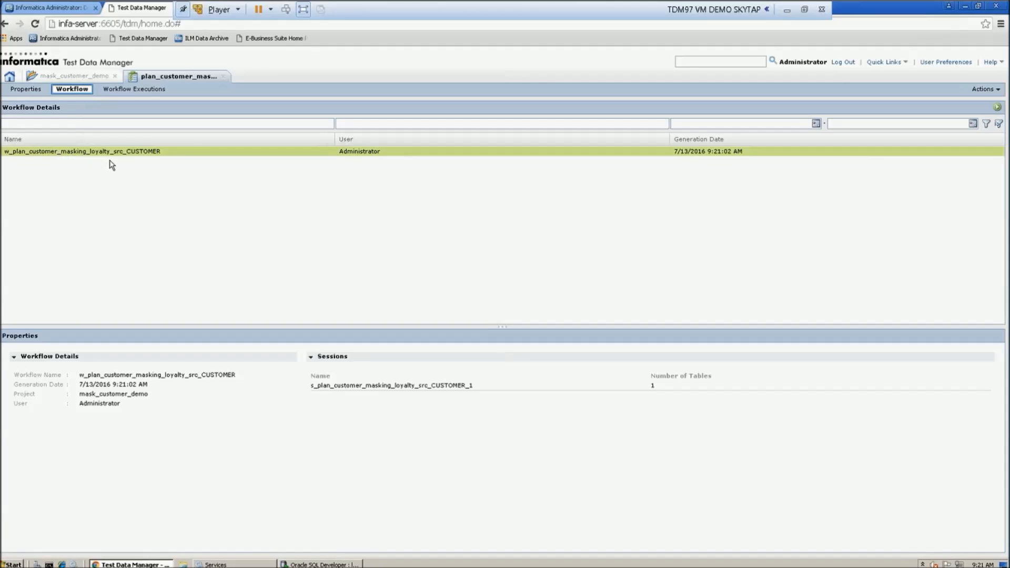
click(985, 89)
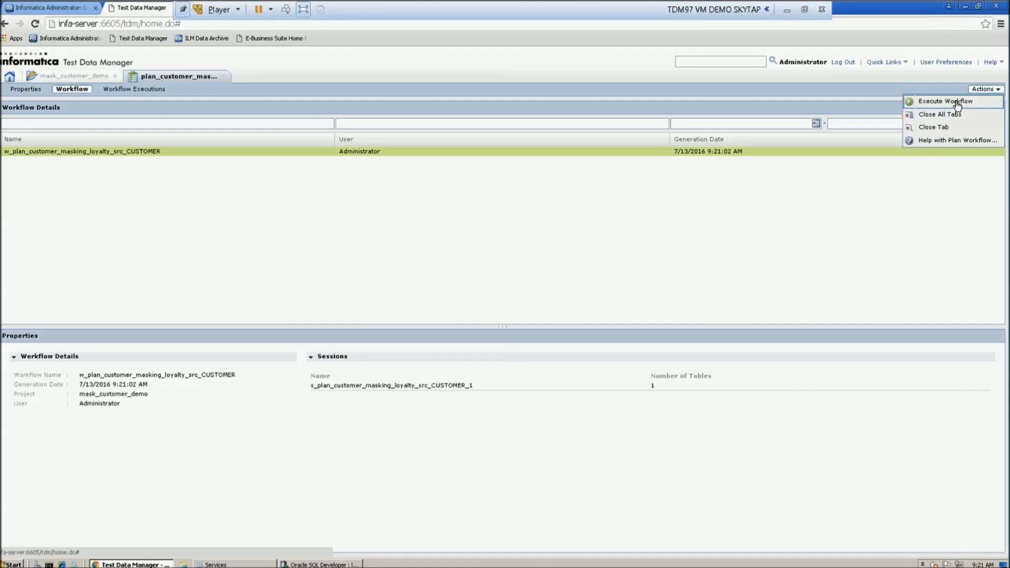
click(945, 101)
click(588, 342)
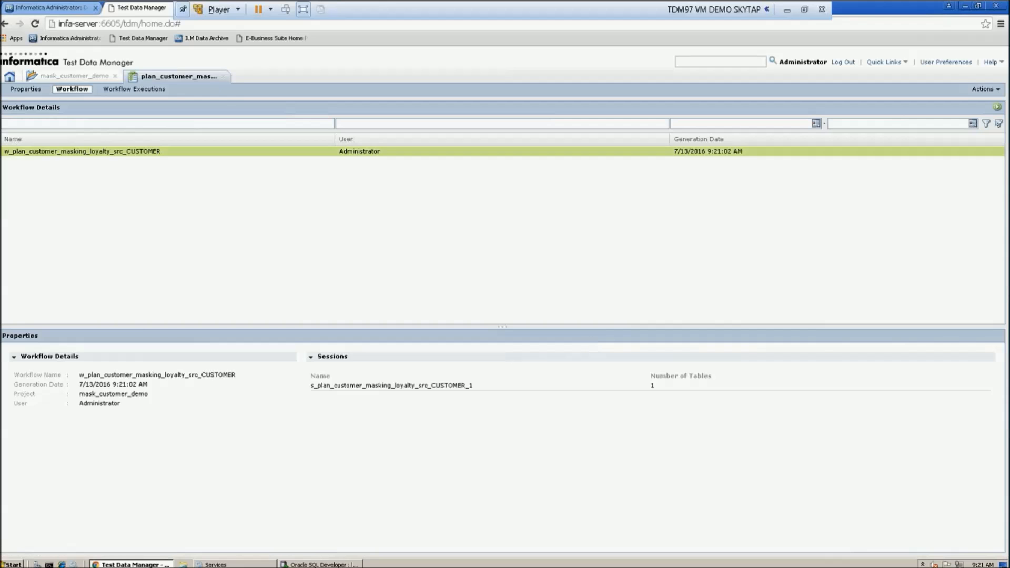
click(223, 77)
click(186, 89)
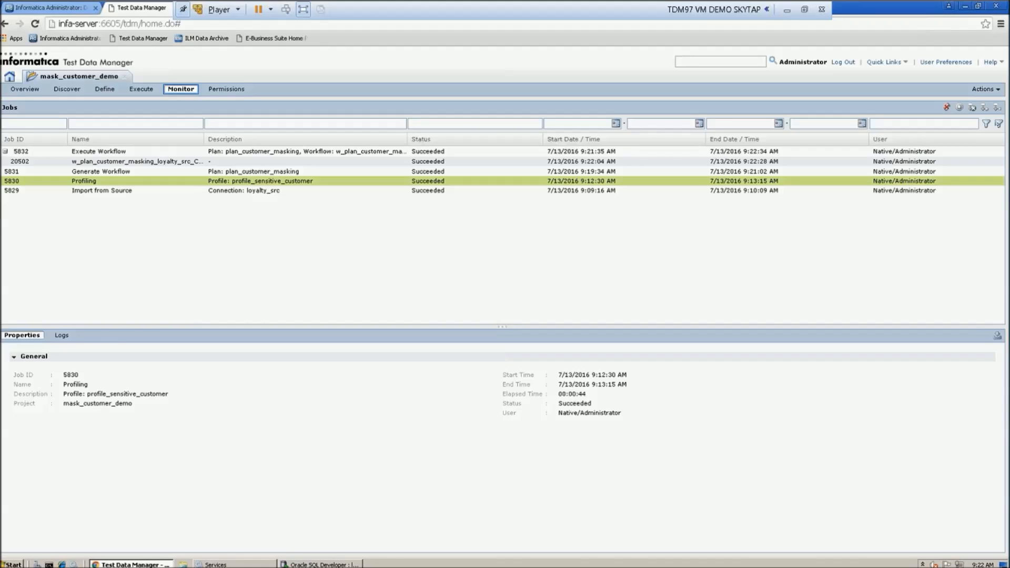
- Switch to Oracle SQL Developer and rerun the select query on the customer table in the loyalty_target worksheet
click(310, 564)
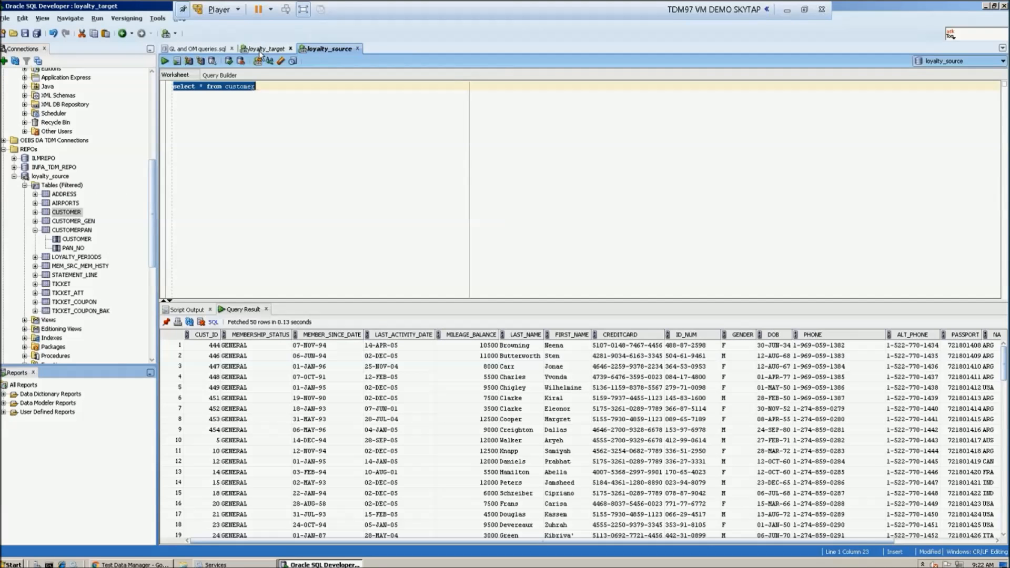
click(268, 49)
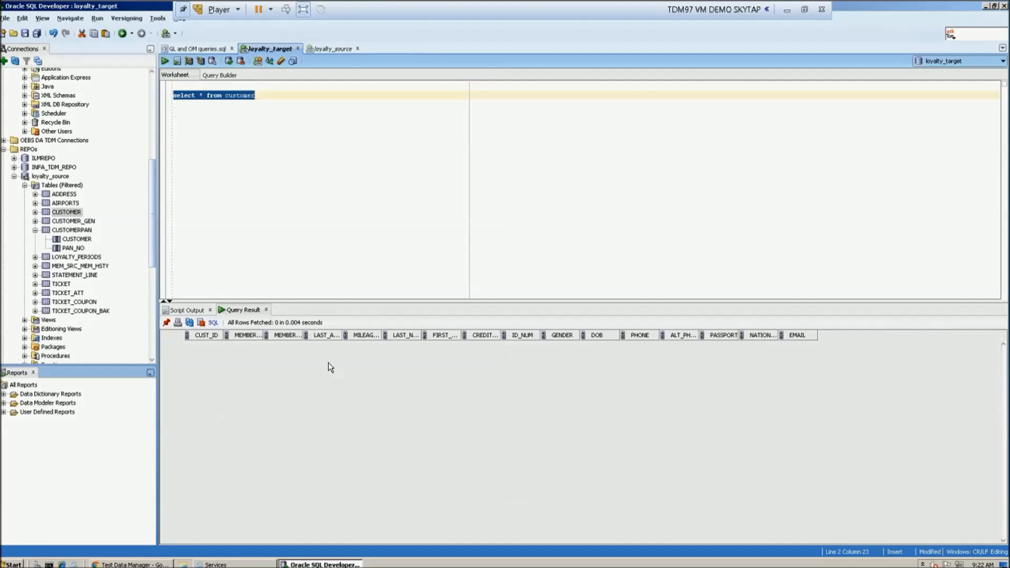
click(164, 61)
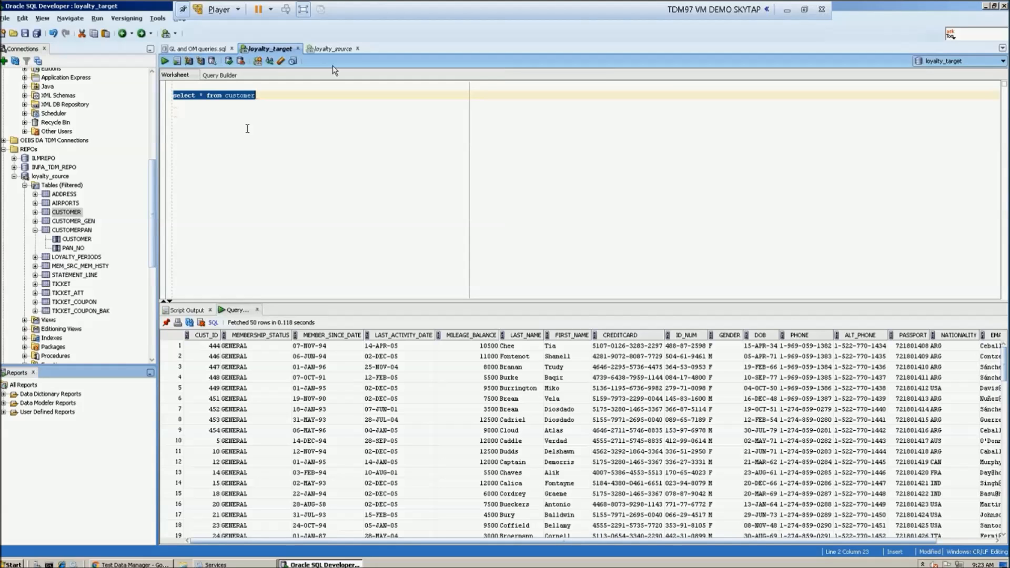
- Extend the loyalty_source query with "where cust_id=444" and run it
click(328, 48)
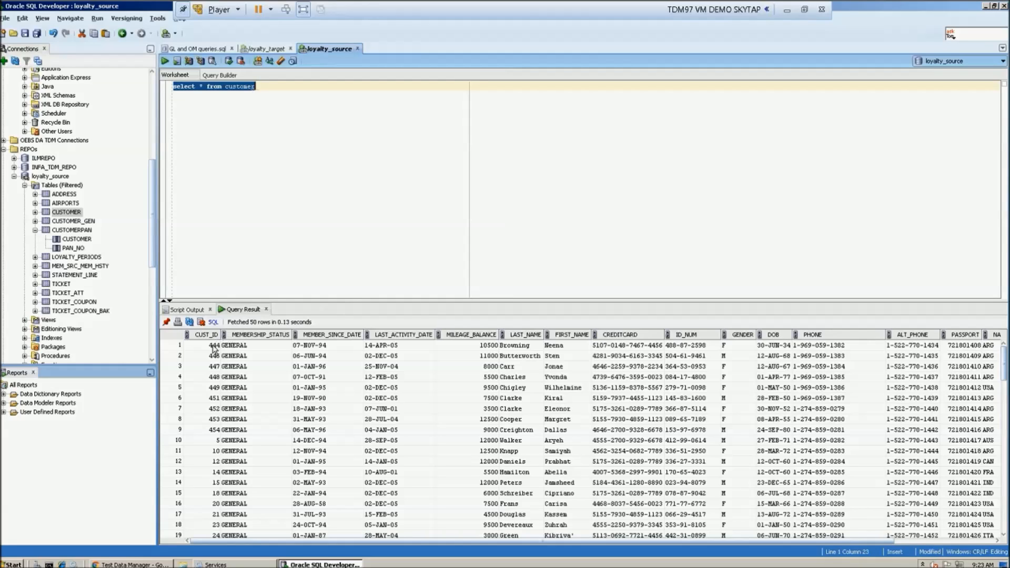
click(302, 93)
click(301, 85)
text(whr)
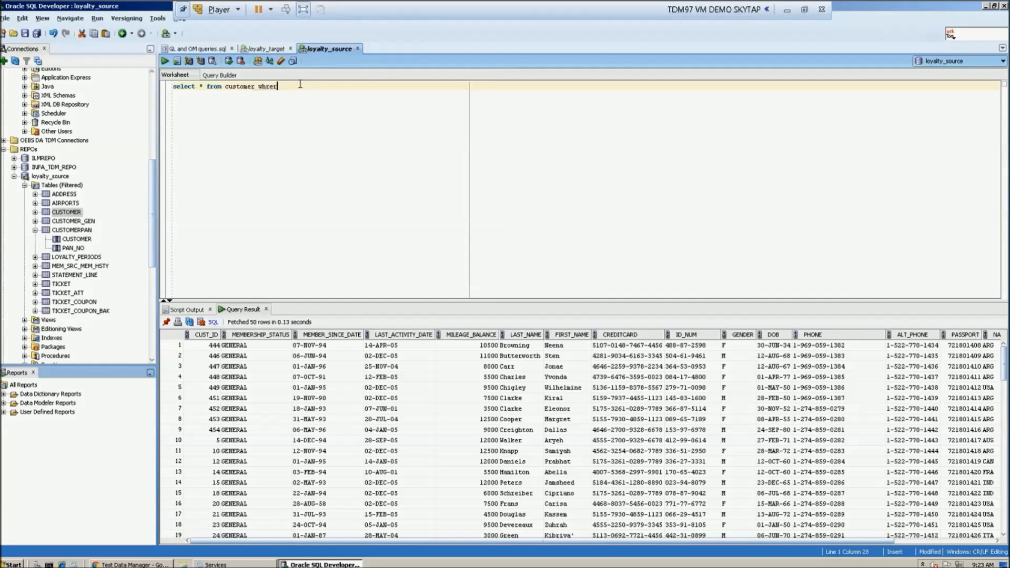
text(re )
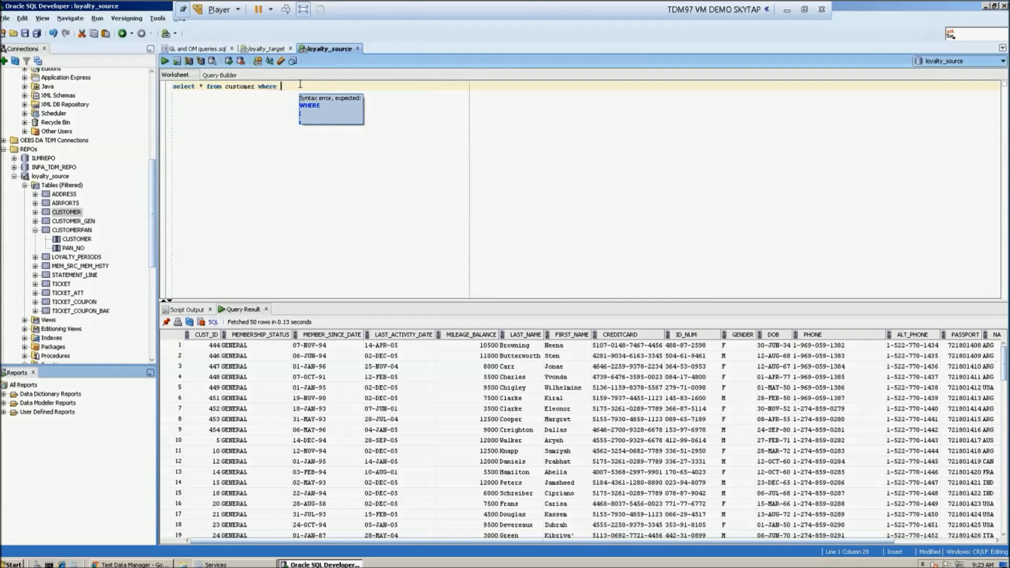
text(cust_id=44)
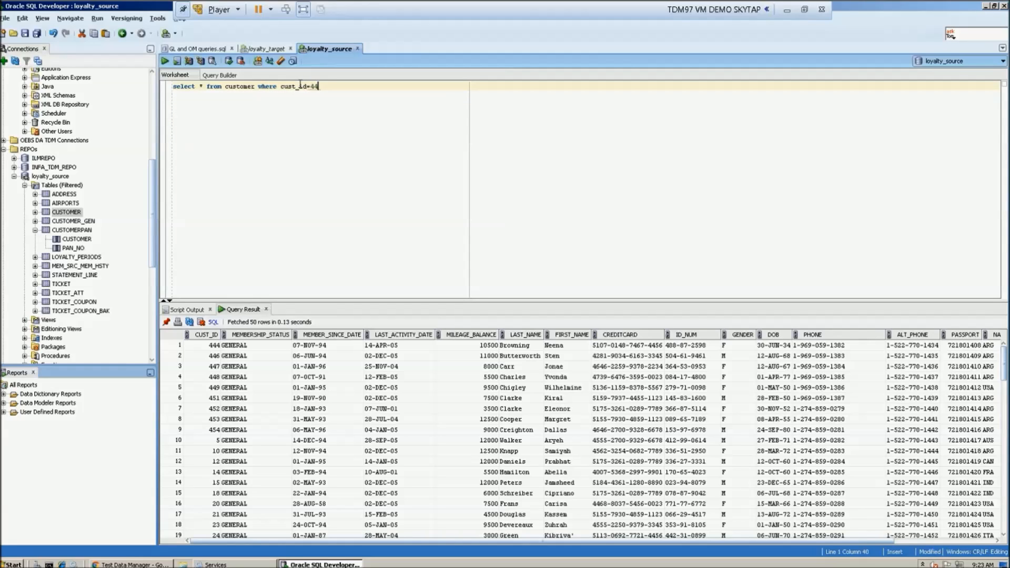
text(4)
drag(360, 86, 173, 86)
click(164, 60)
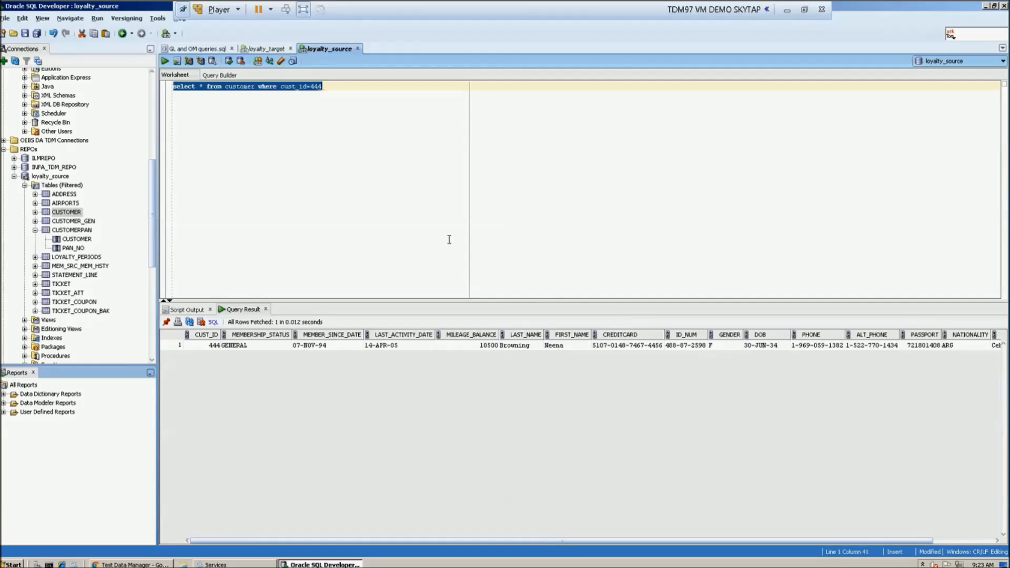
- Run "select * from customer where cust_id=444" on loyalty_target and compare the returned row's masked columns with loyalty_source
click(261, 51)
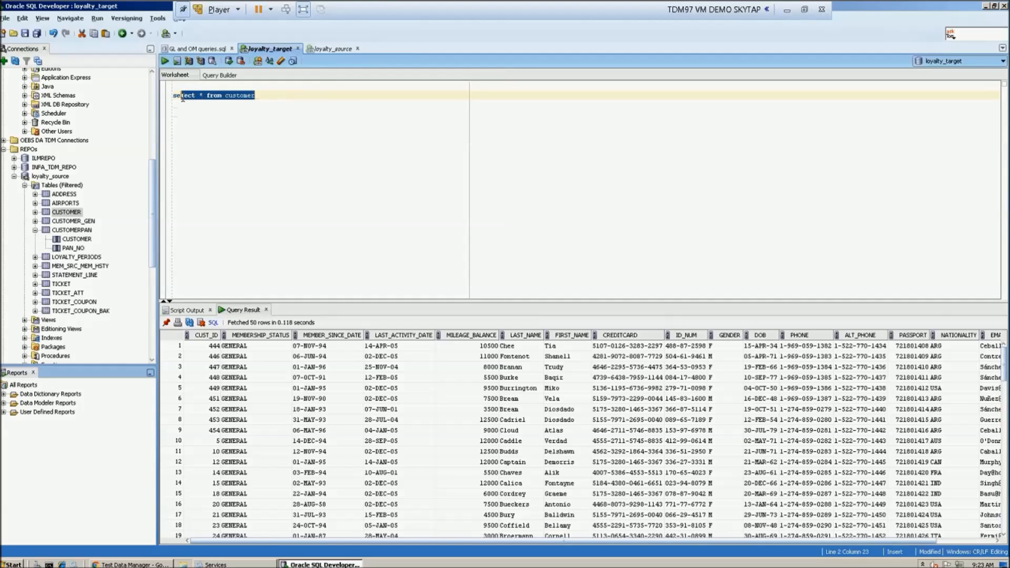
click(164, 61)
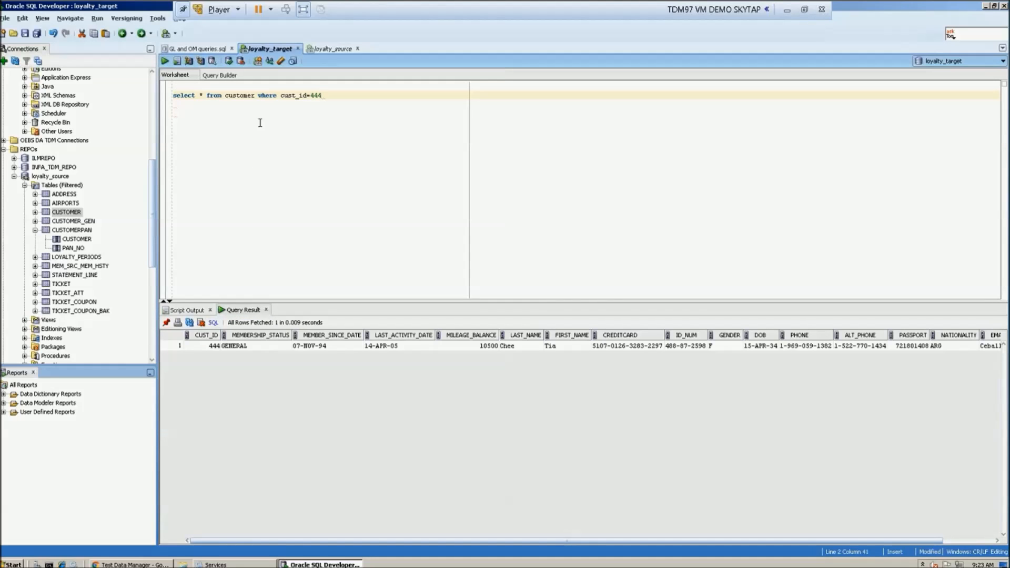
click(329, 48)
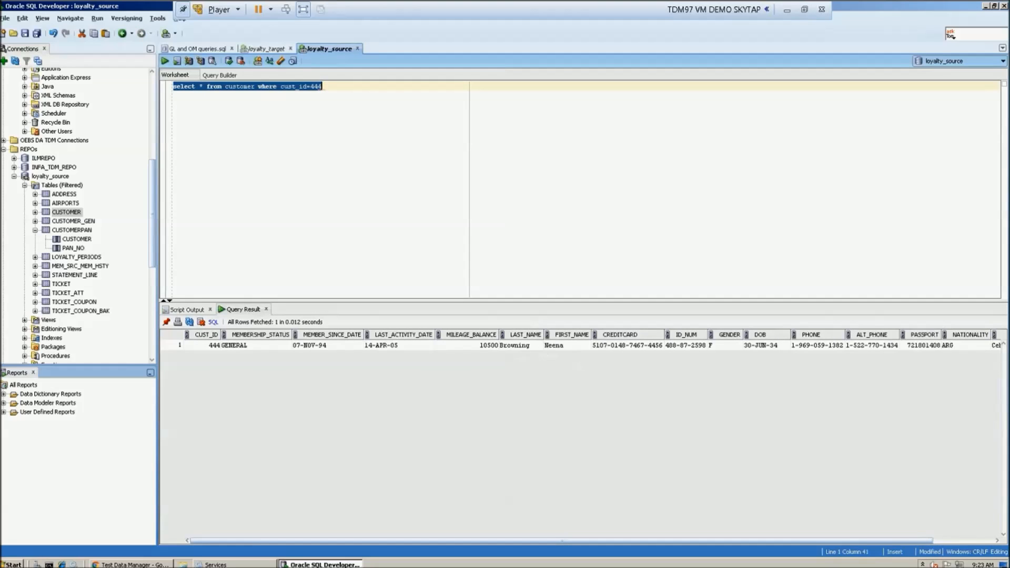
click(258, 50)
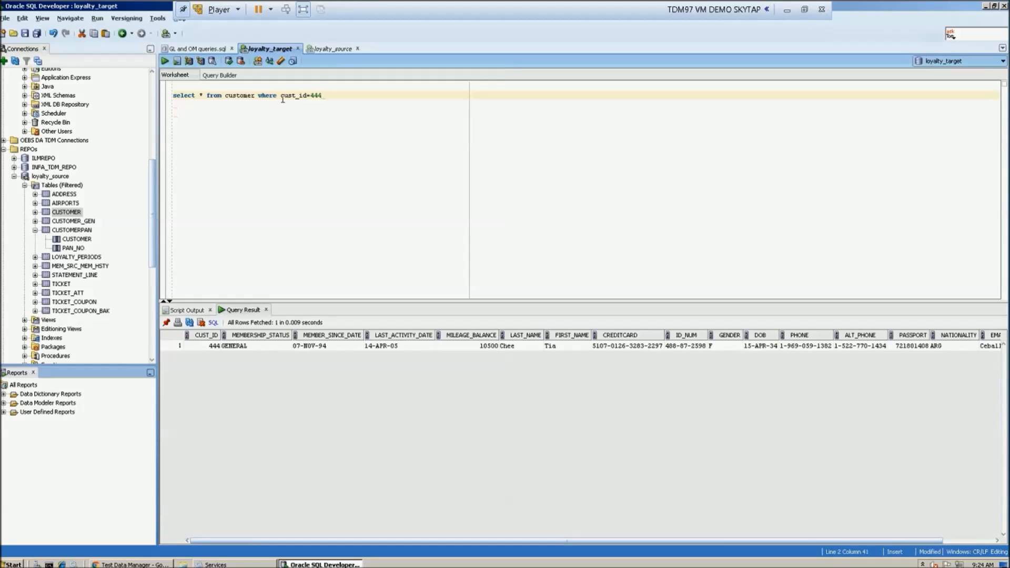
click(330, 49)
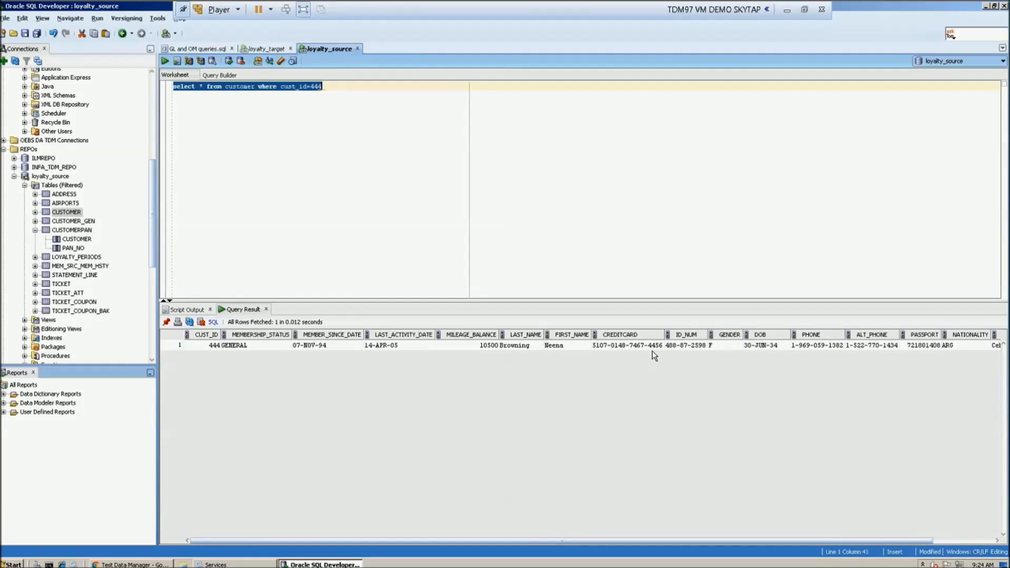
click(252, 50)
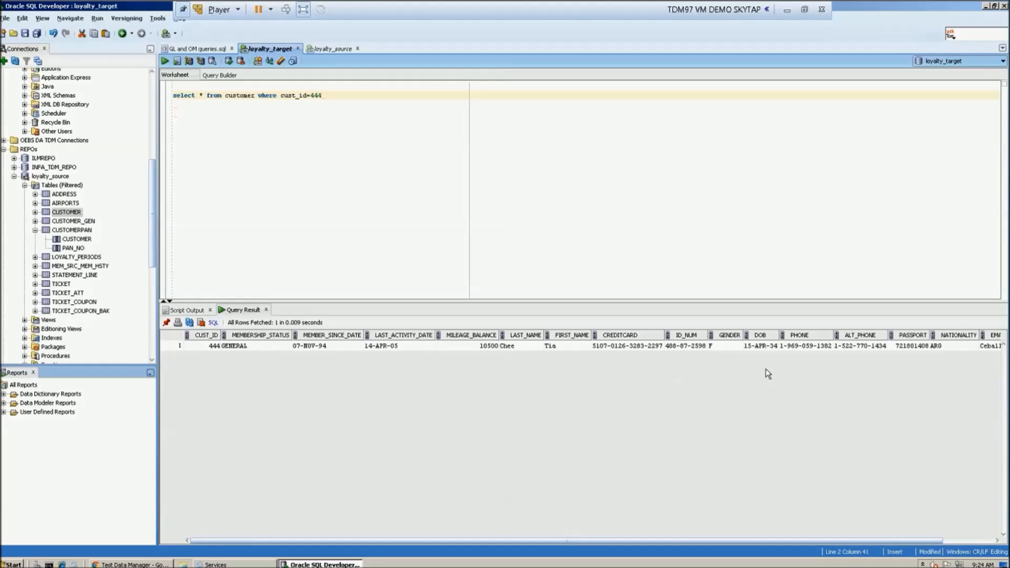
click(323, 50)
click(267, 49)
click(382, 120)
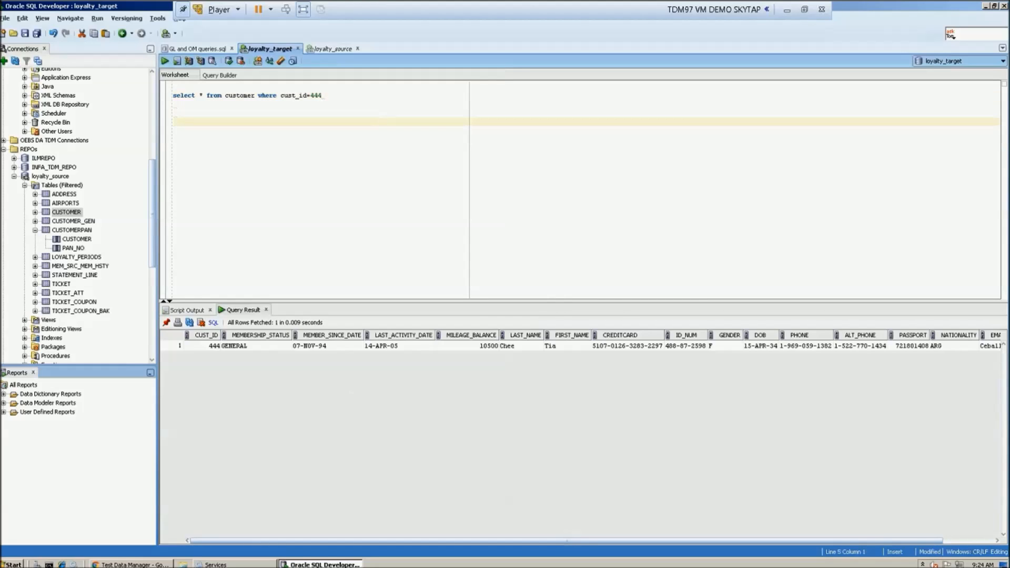
- Switch back to Test Data Manager, close mask_customer_demo, and filter the policies overview by the name "pan"
click(162, 563)
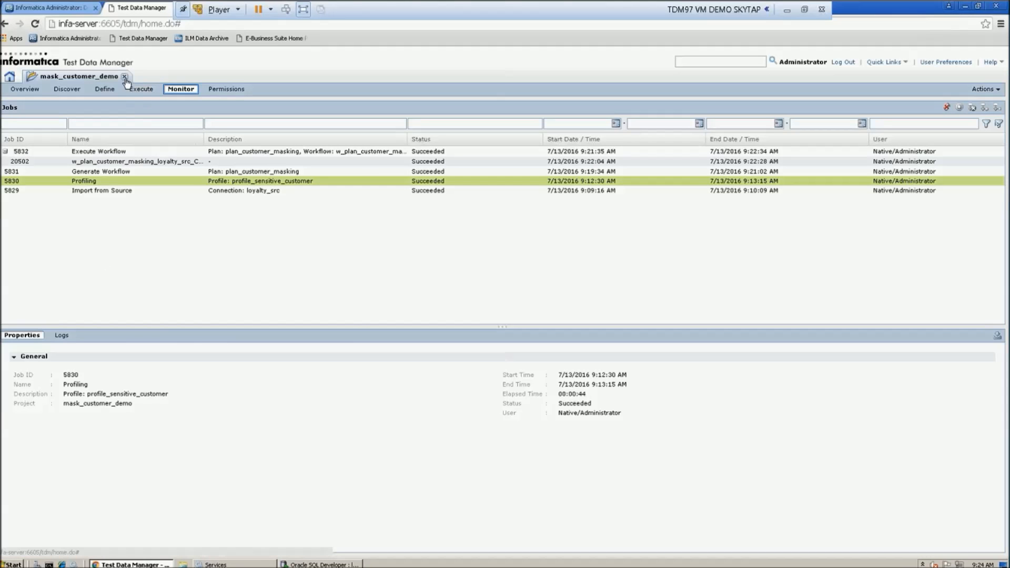
click(124, 77)
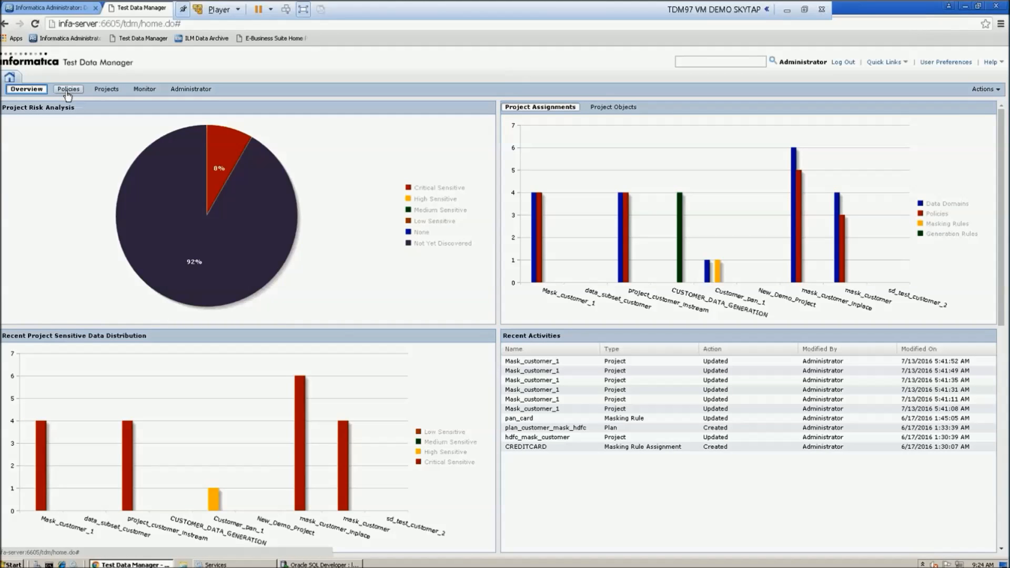
click(68, 91)
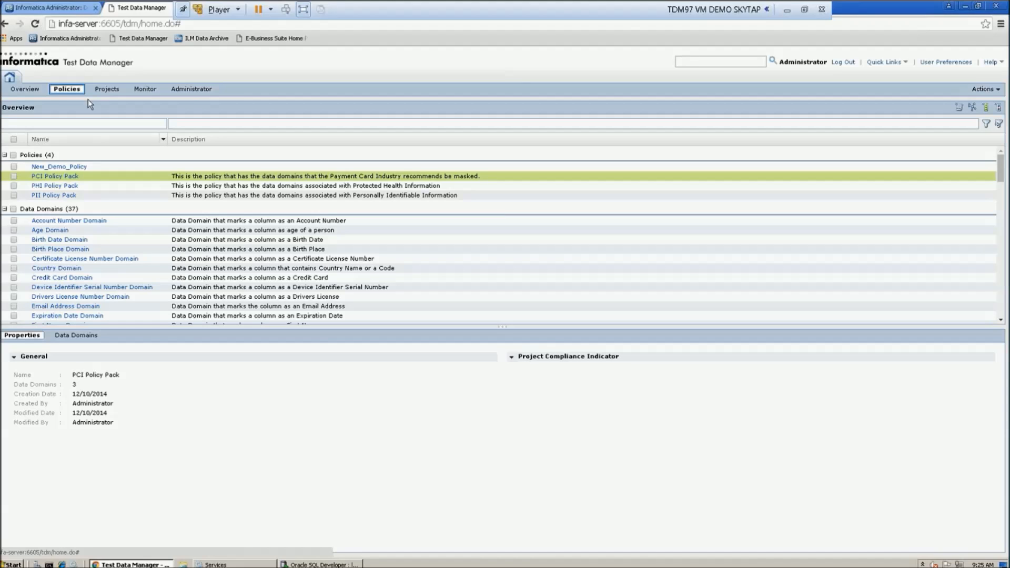
click(79, 123)
text(pan)
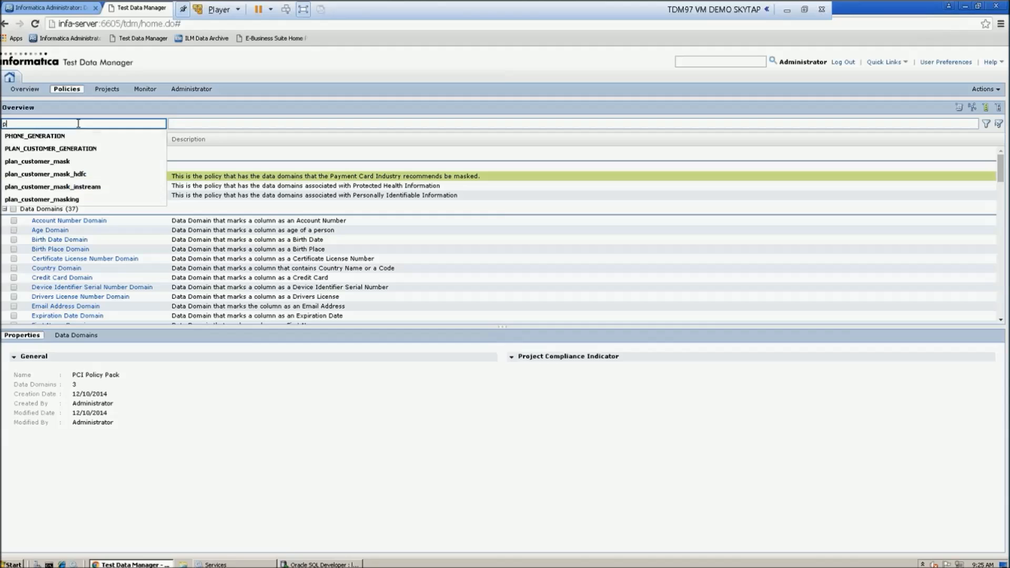
click(985, 124)
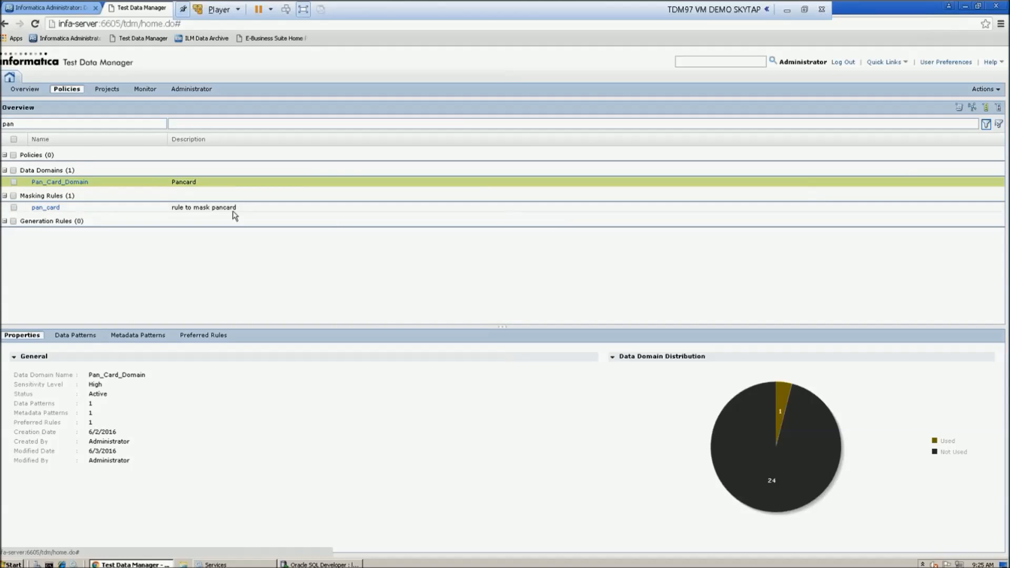
- Open Pan_Card_Domain, review its data patterns, metadata patterns and preferred rules, and open the pan_card masking rule
click(65, 182)
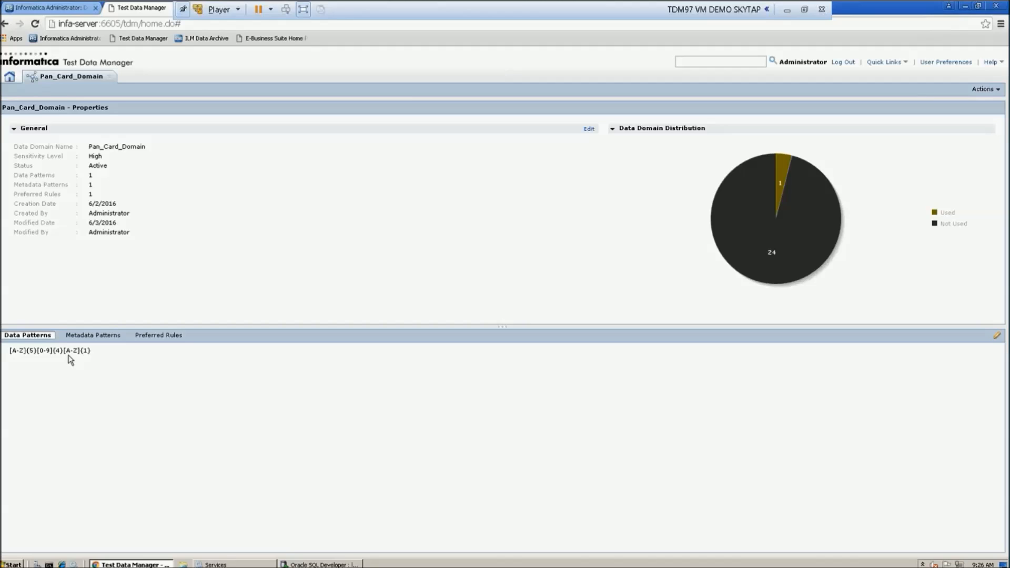
click(79, 337)
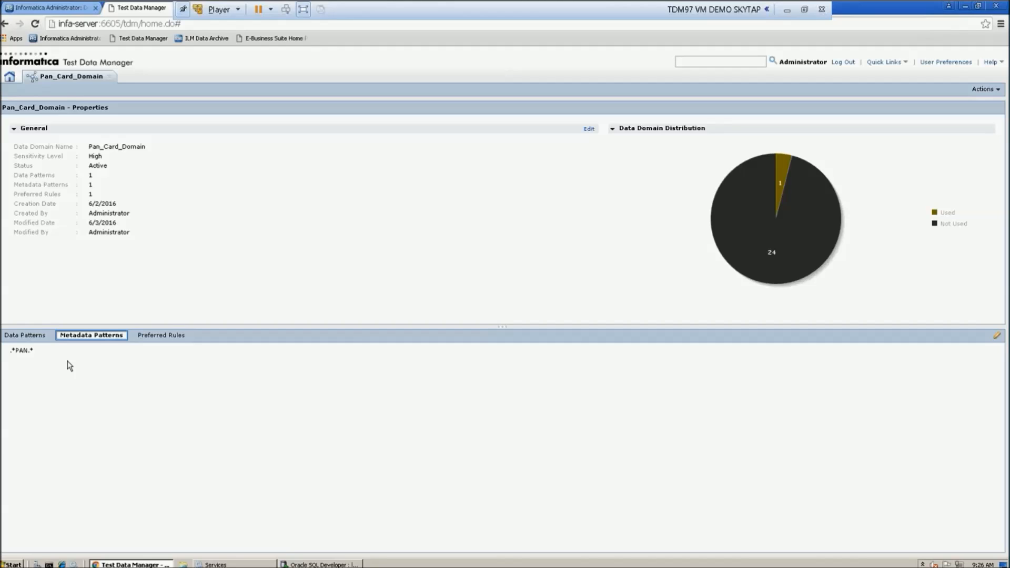
click(34, 339)
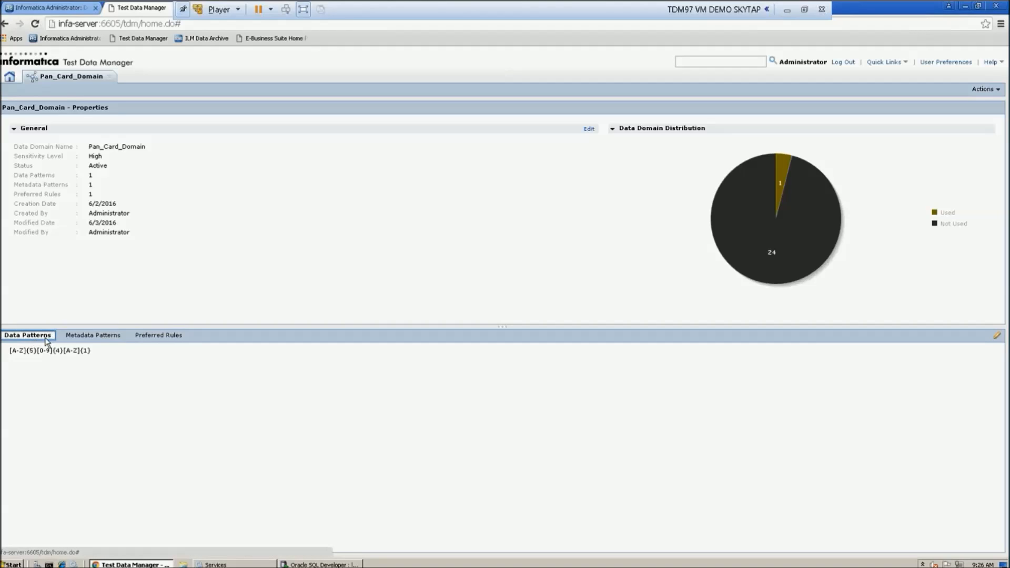
click(86, 337)
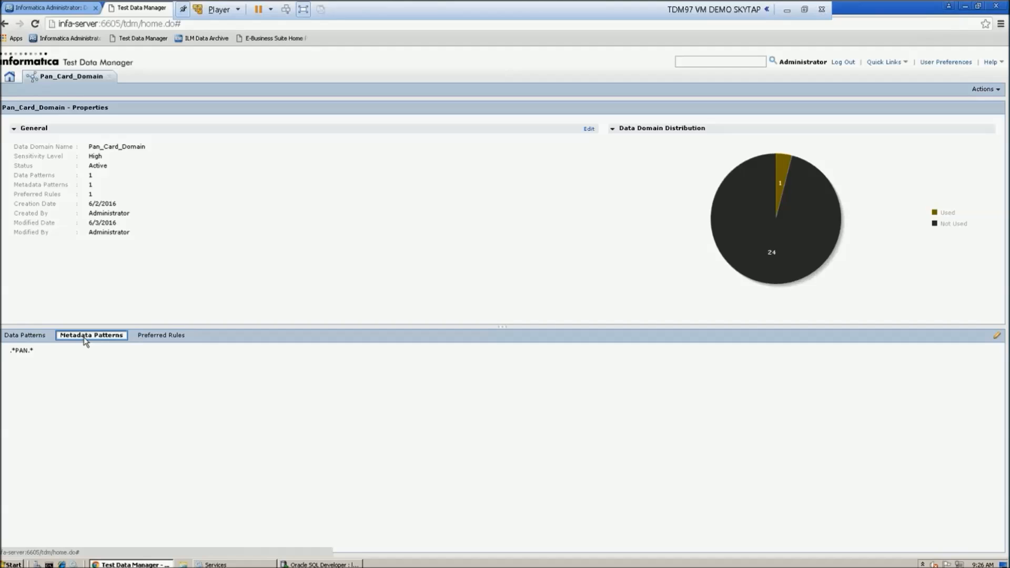
click(159, 337)
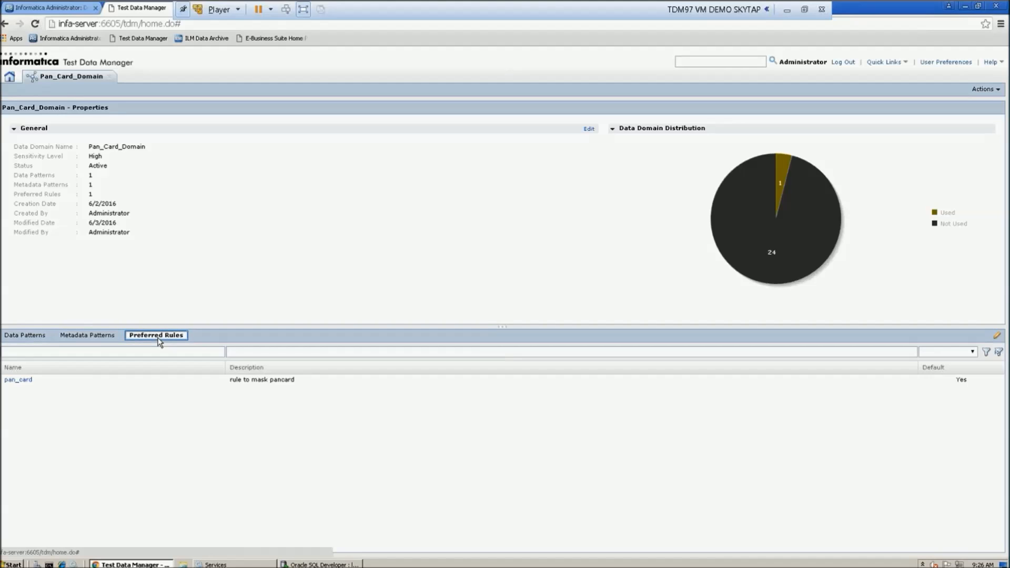
click(24, 380)
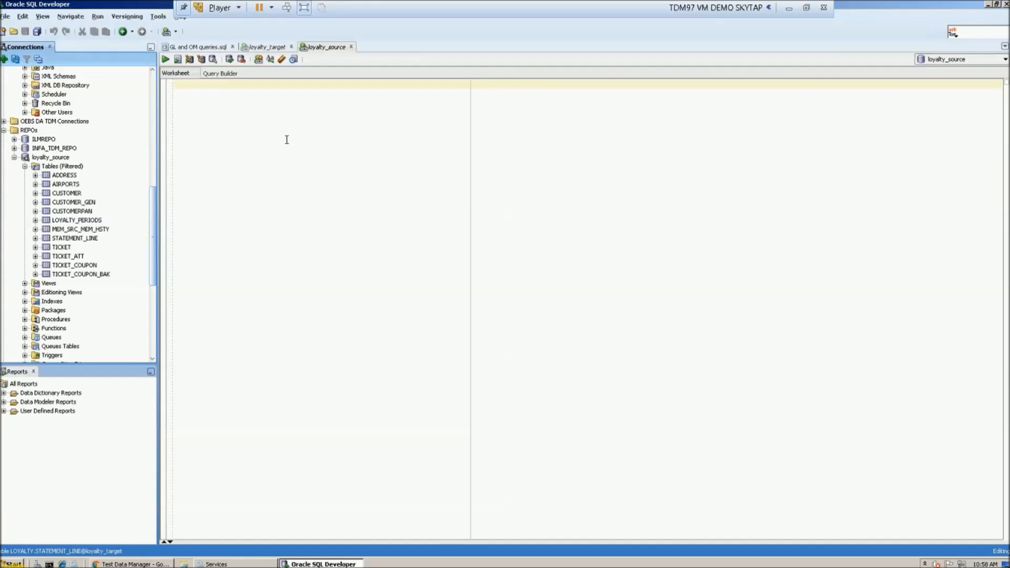
- In Oracle SQL Developer, enter "select * from customerpan" at the start of the loyalty_source worksheet and run it
click(287, 140)
key(Up)
key(Up)
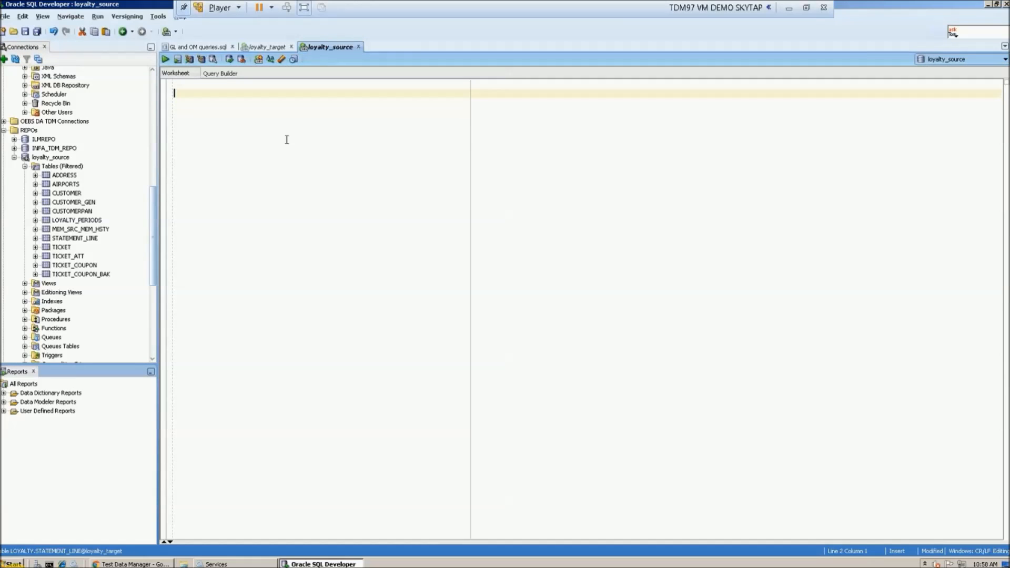
key(Up)
text(select )
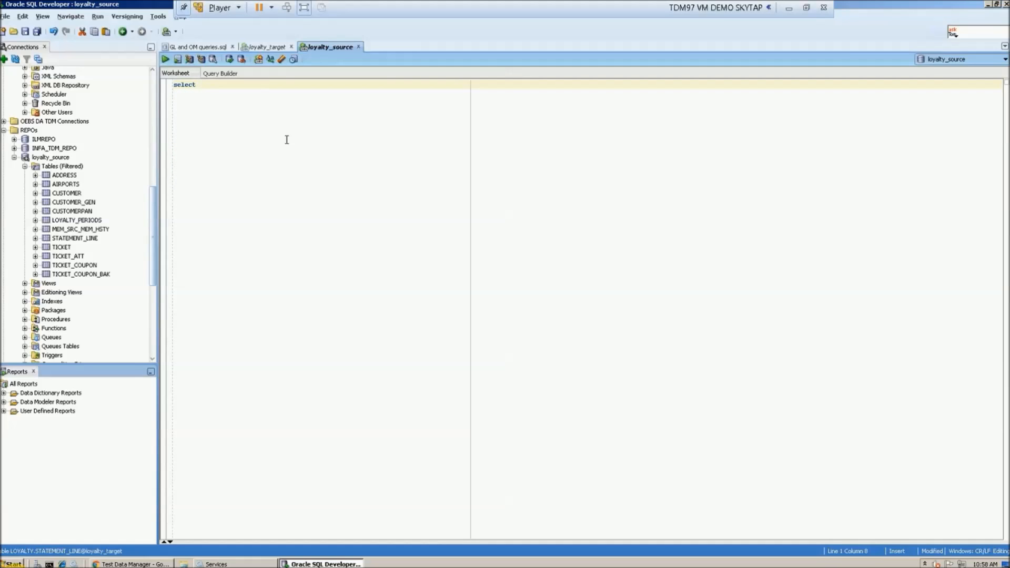
text(* from customerpan)
drag(276, 85, 170, 85)
click(165, 60)
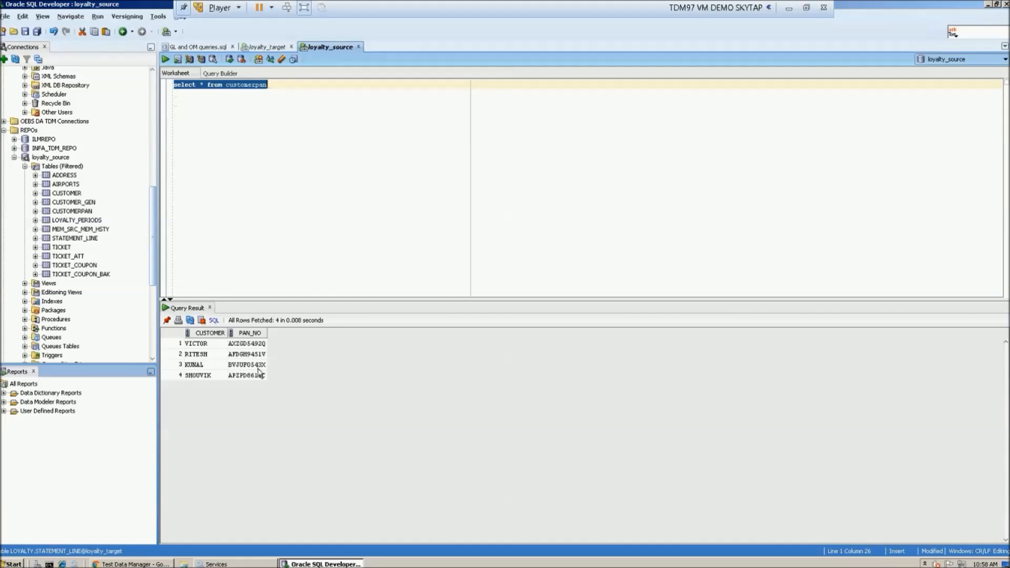
- Copy the fourth result row's customer name and PAN number and paste them two lines below the customerpan query
drag(215, 374, 238, 375)
key(ctrl+c)
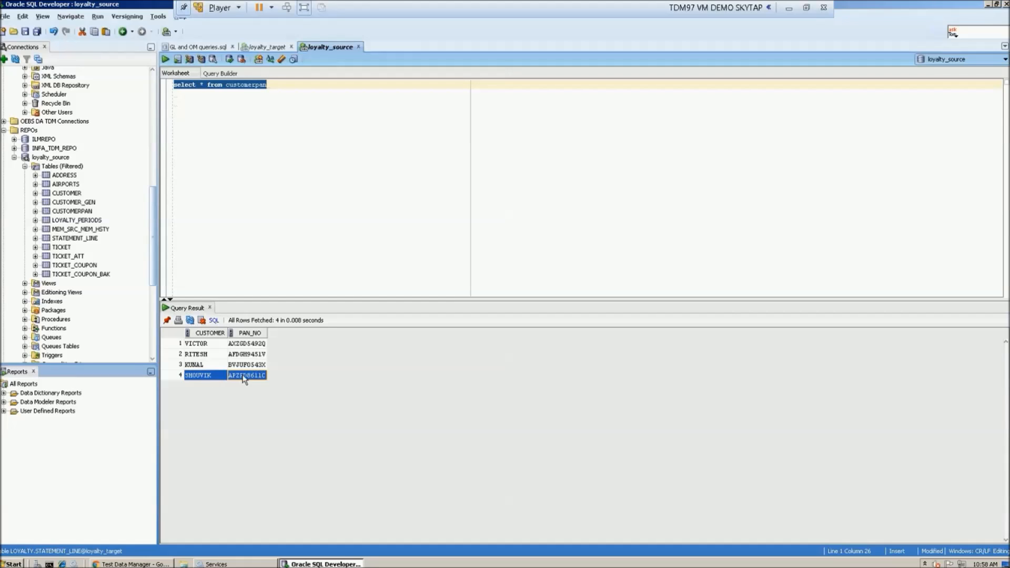
click(287, 85)
key(Return)
key(Return)
key(ctrl+v)
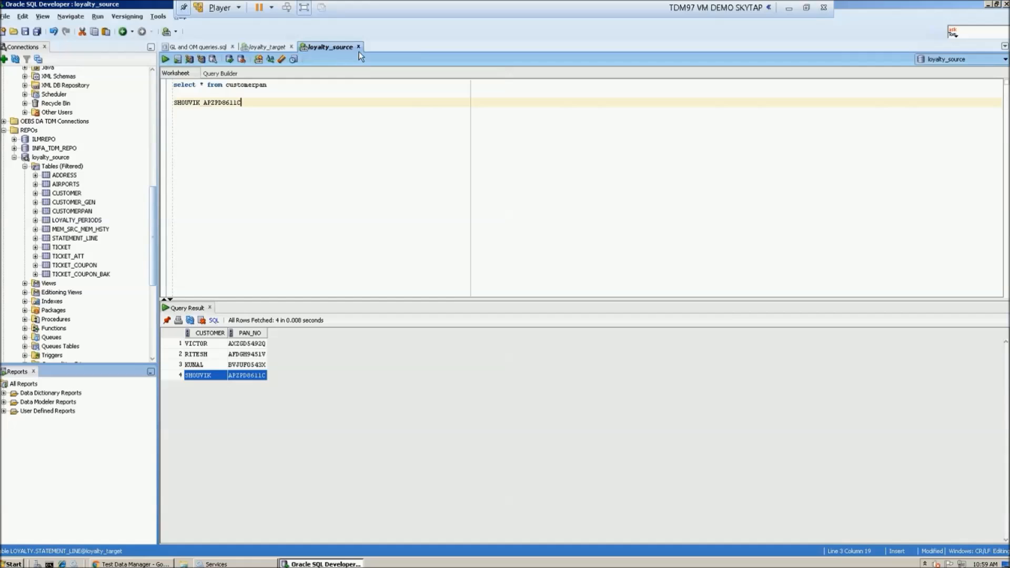
- Switch back to Test Data Manager and create a new project named pan_card_mask
click(146, 564)
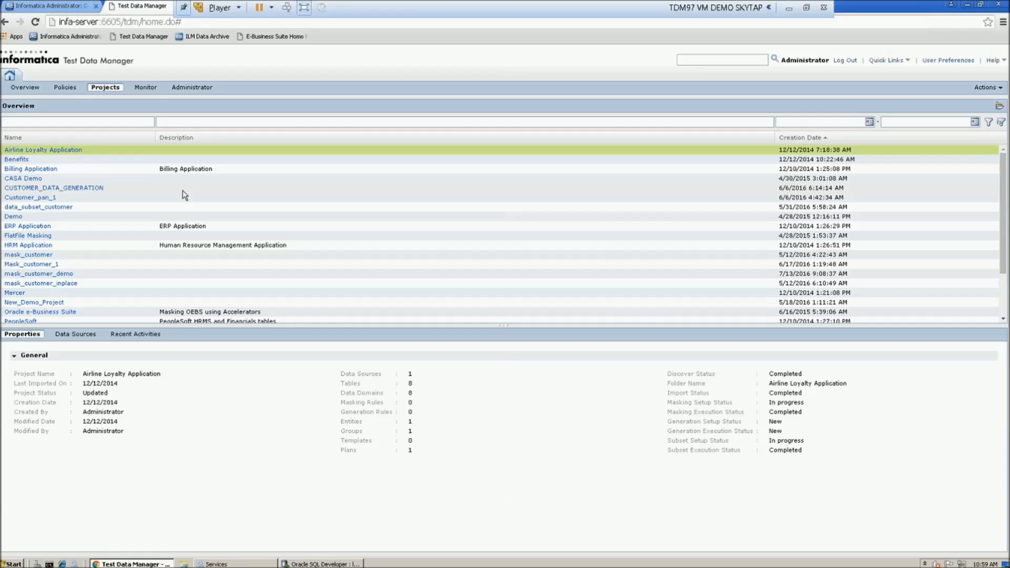
click(983, 88)
click(949, 138)
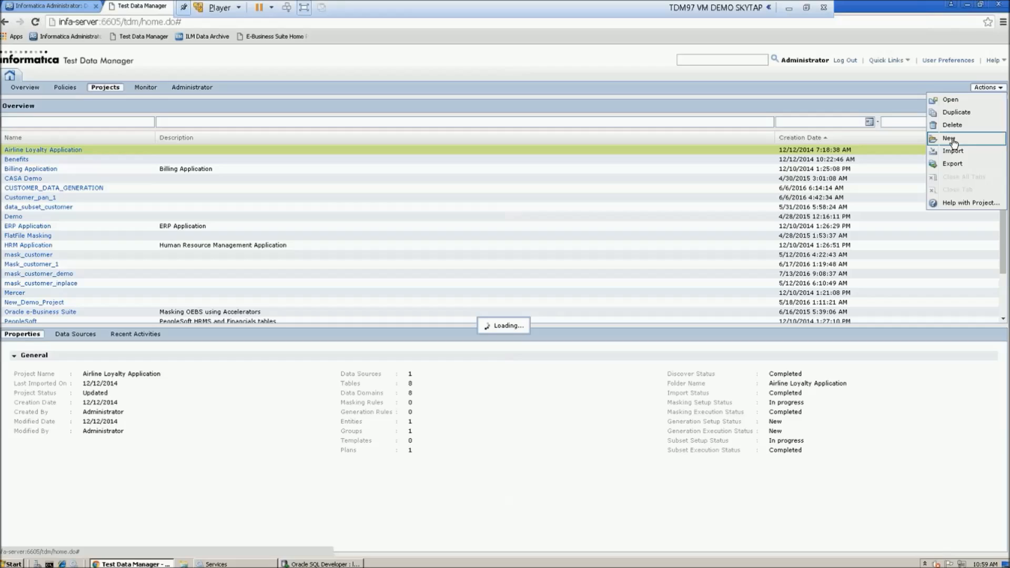
text(pan)
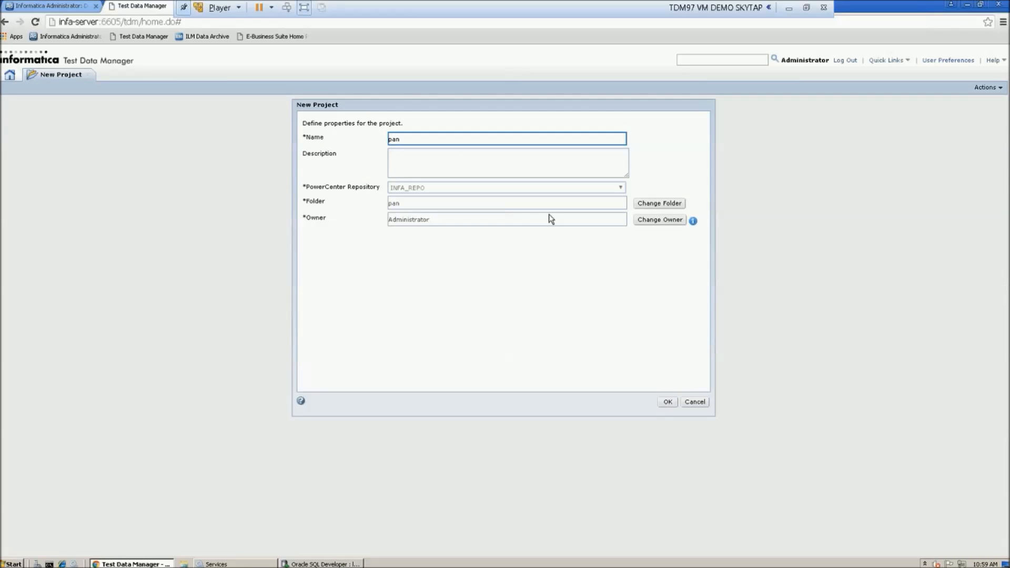
text(_card_mask)
click(668, 403)
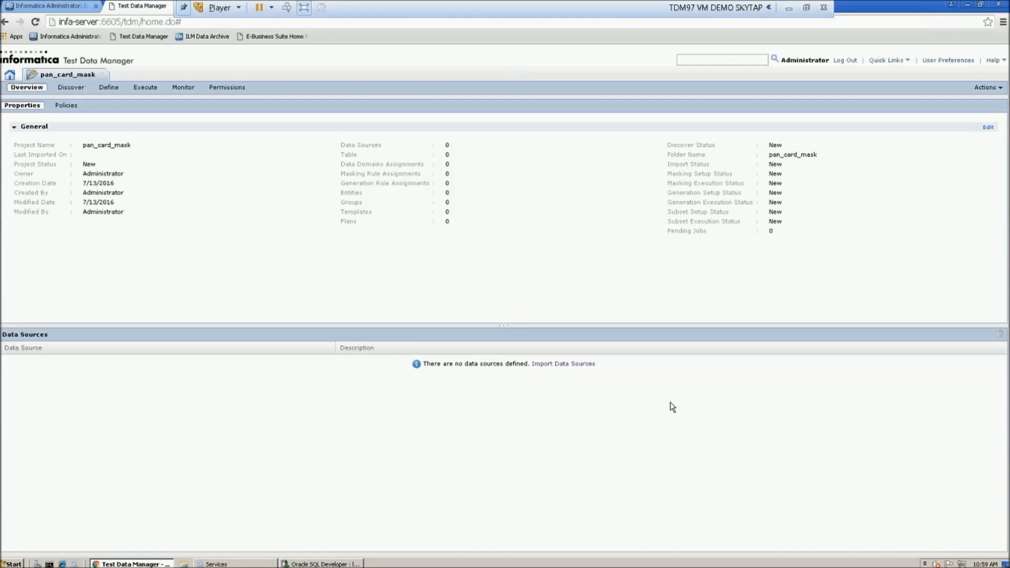
- Start a metadata import for the project, using the datasource connection loyalty_src as the source
click(547, 367)
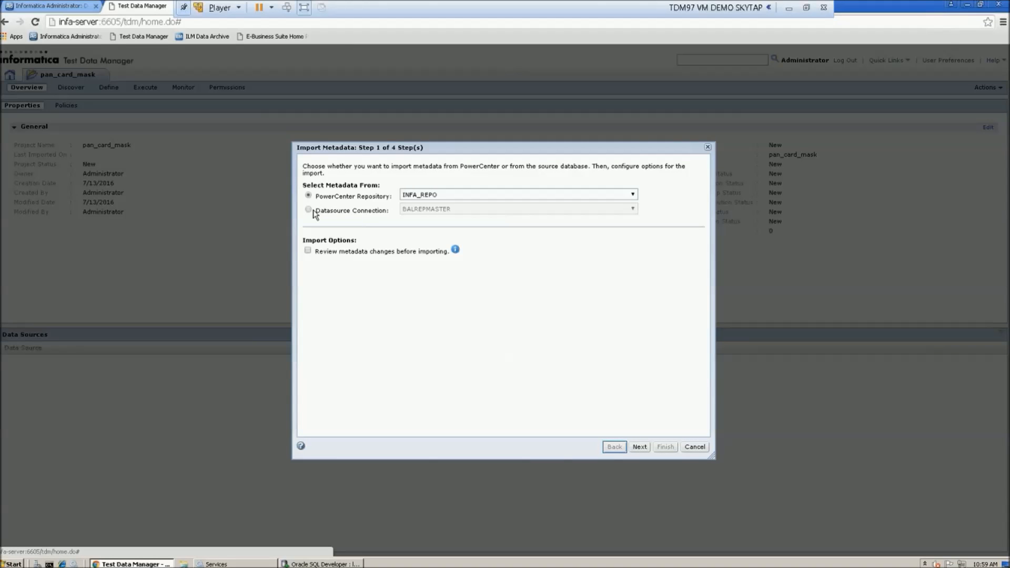
click(309, 210)
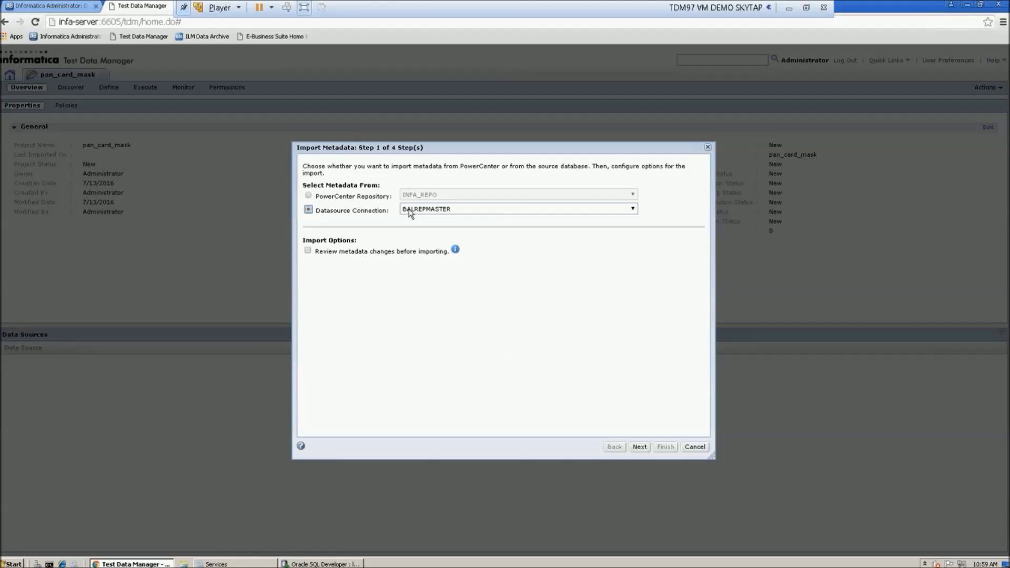
click(409, 212)
click(423, 272)
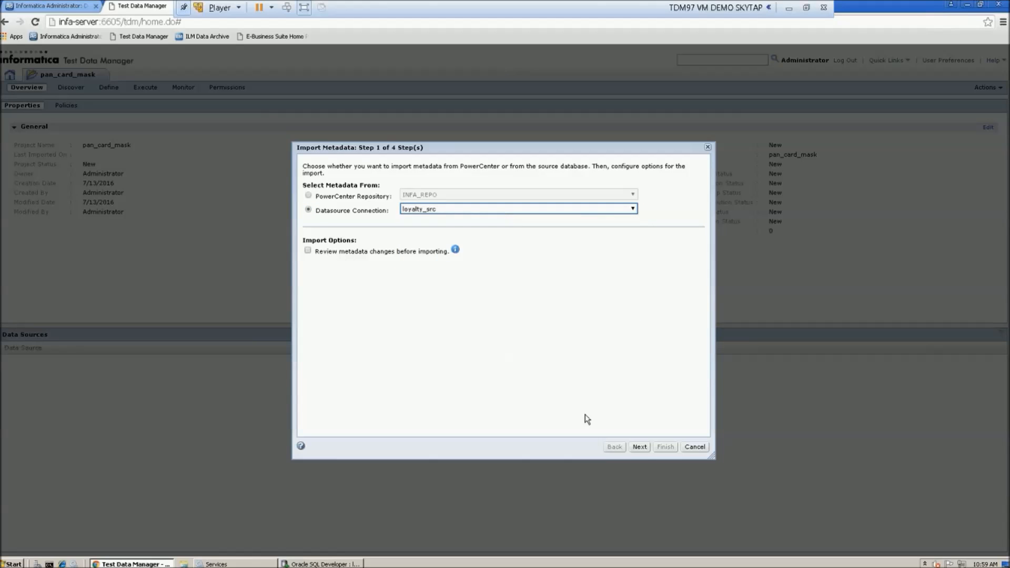
click(639, 446)
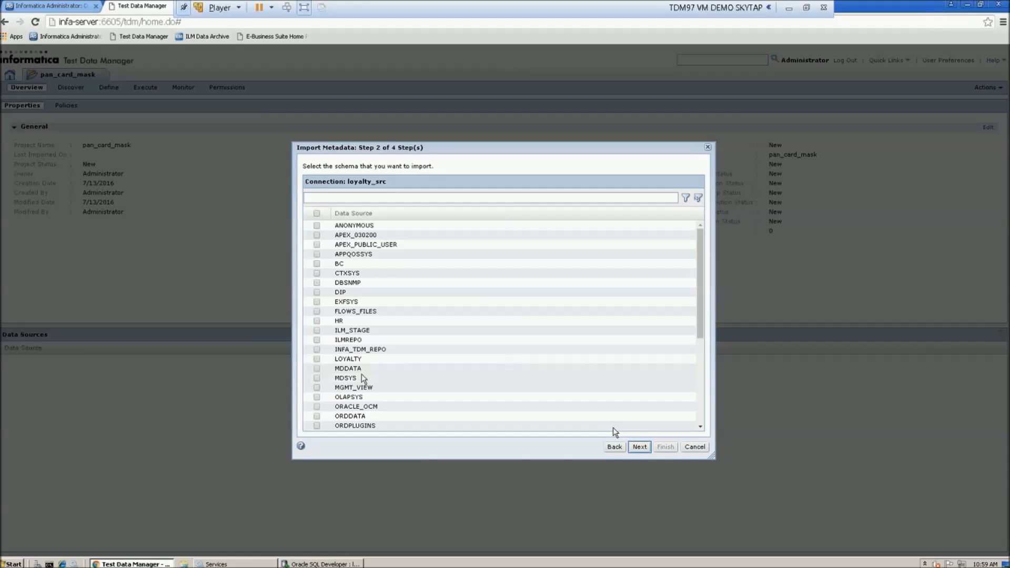
- Choose the LOYALTY schema, limit the tables to CUSTOMERPAN, and import the metadata immediately
click(318, 358)
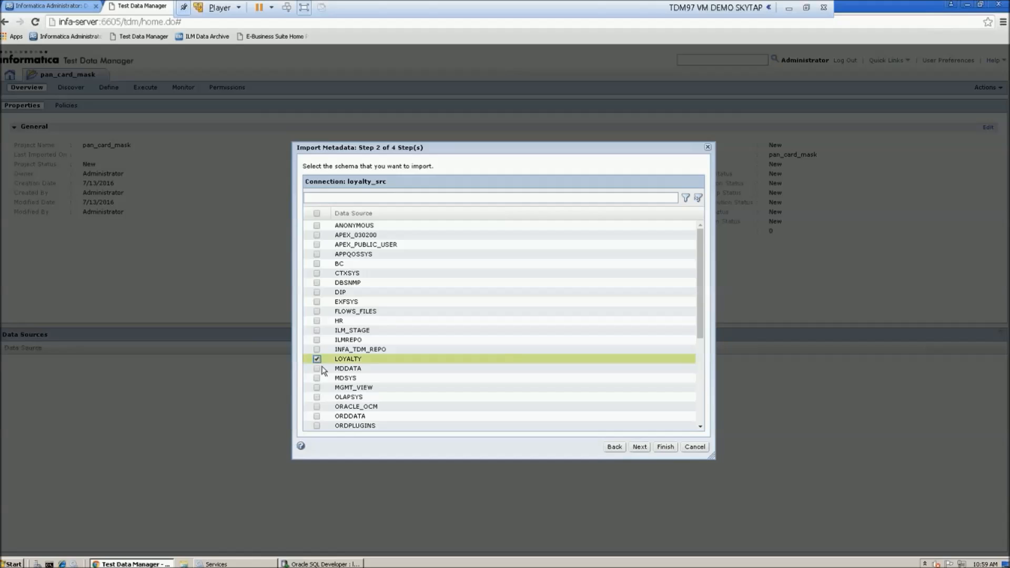
click(638, 447)
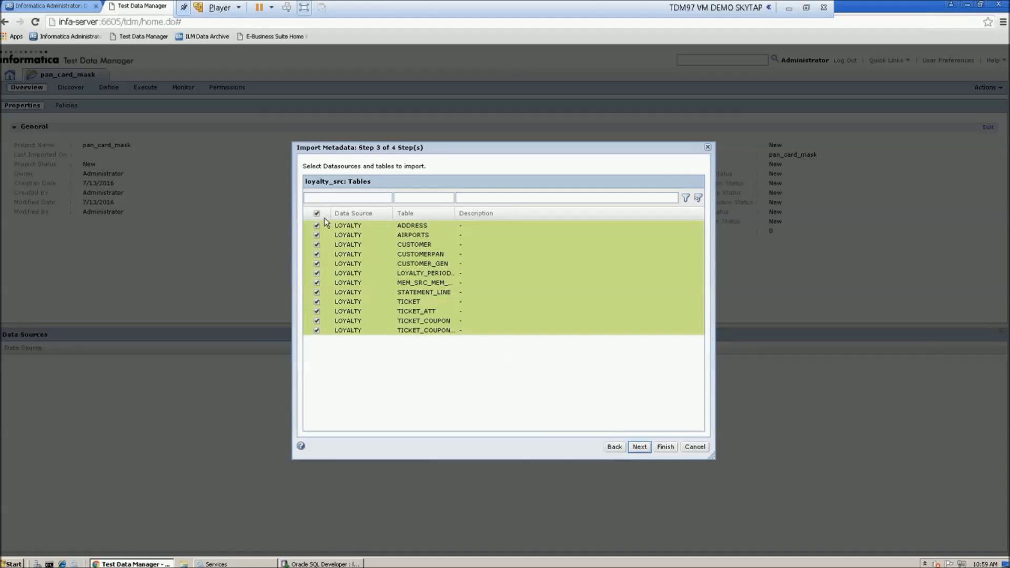
click(317, 213)
click(316, 254)
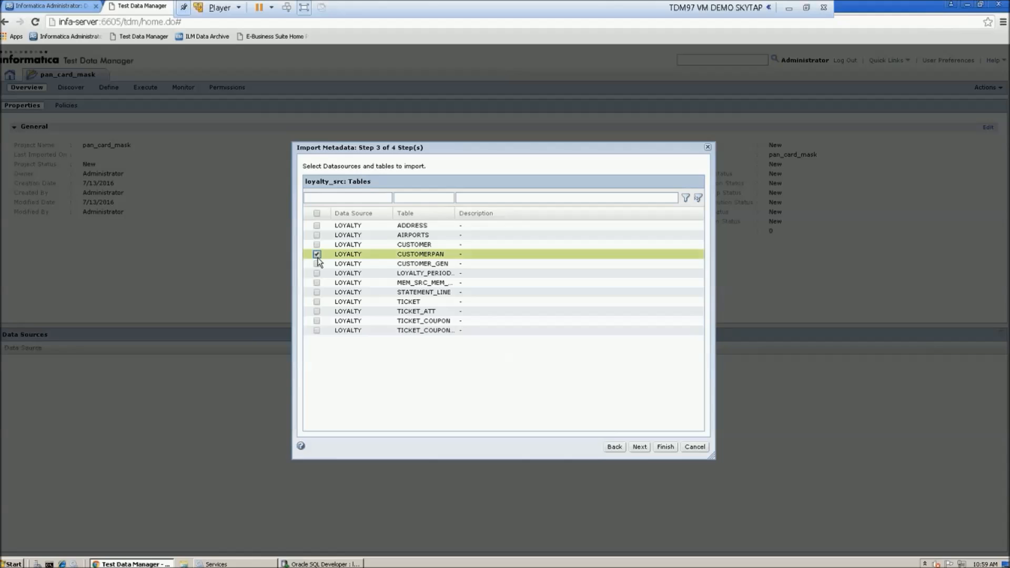
click(640, 448)
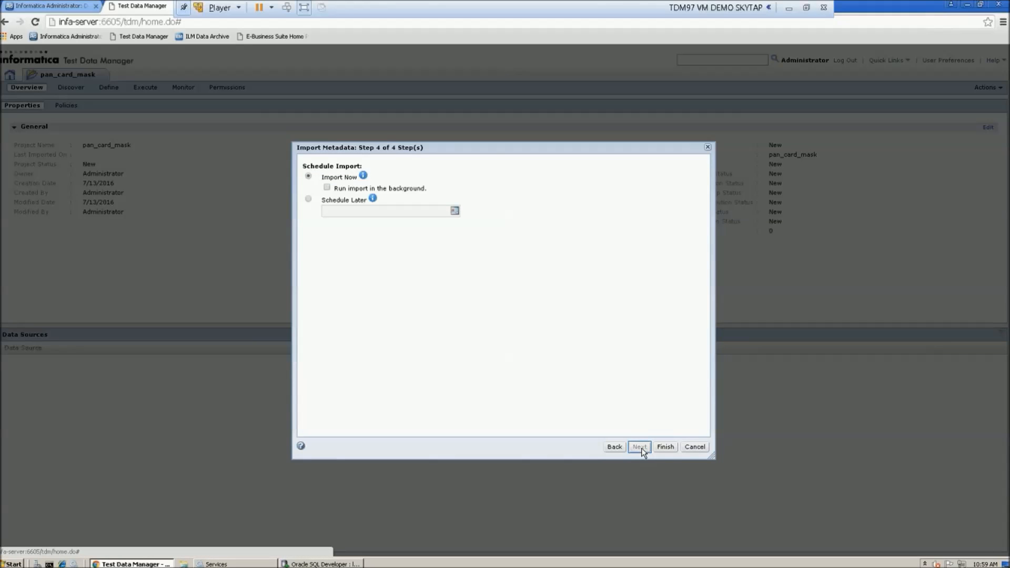
click(666, 447)
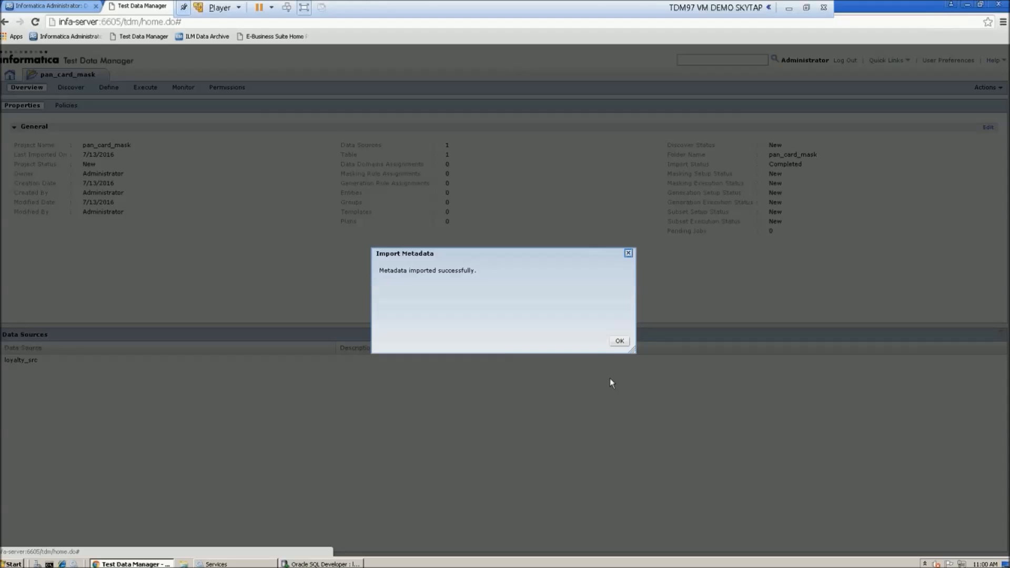
click(618, 342)
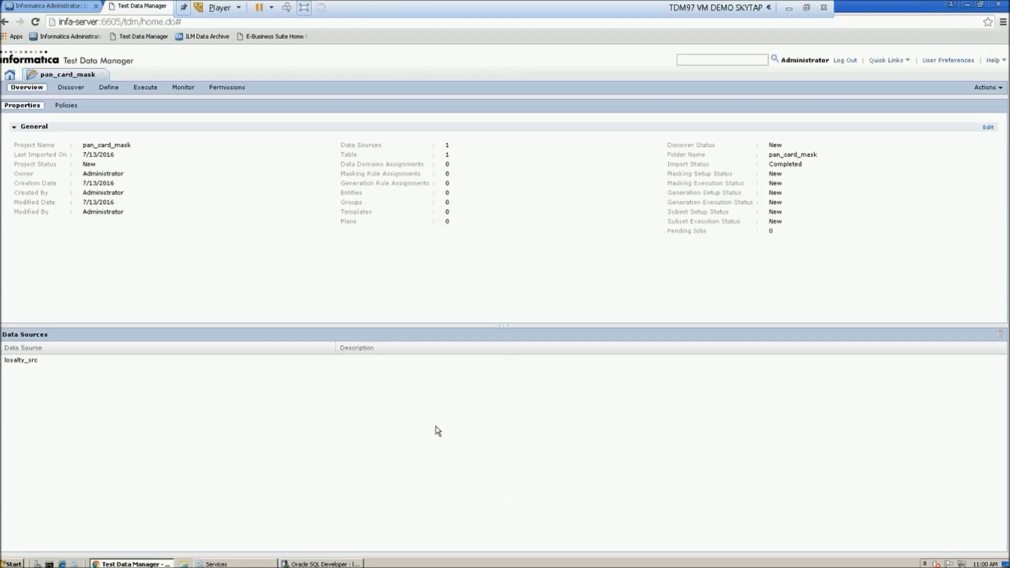
- Add the pan_card masking rule to the project's policies as an additional rule, filtering the available rules by "pan"
click(70, 106)
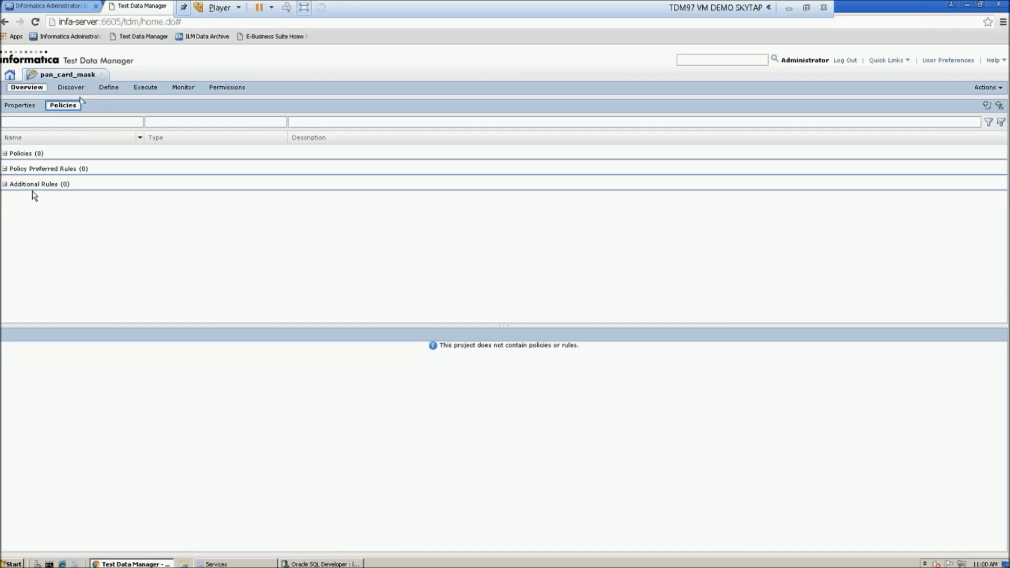
click(987, 107)
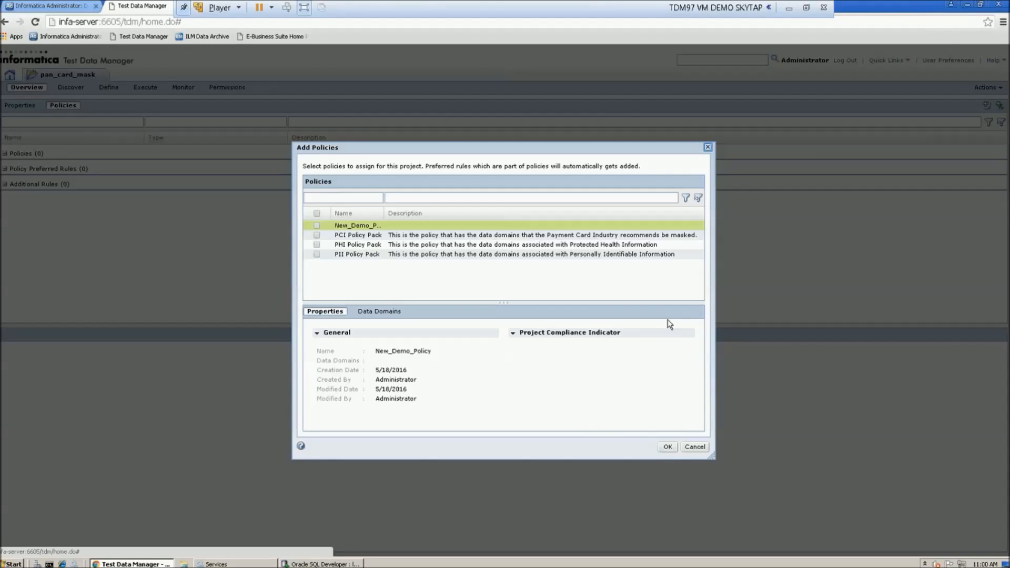
click(694, 447)
click(987, 88)
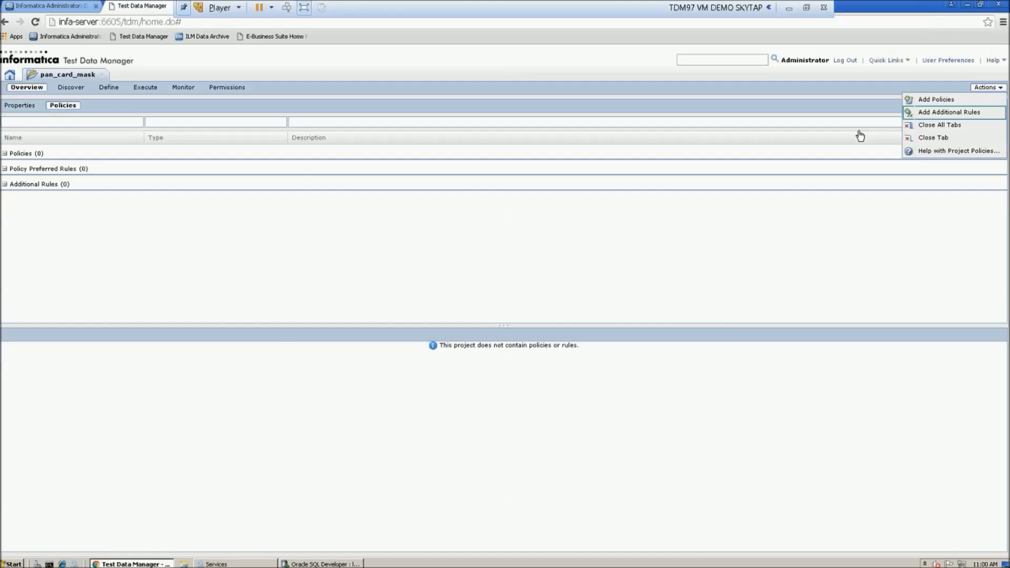
click(948, 112)
click(353, 200)
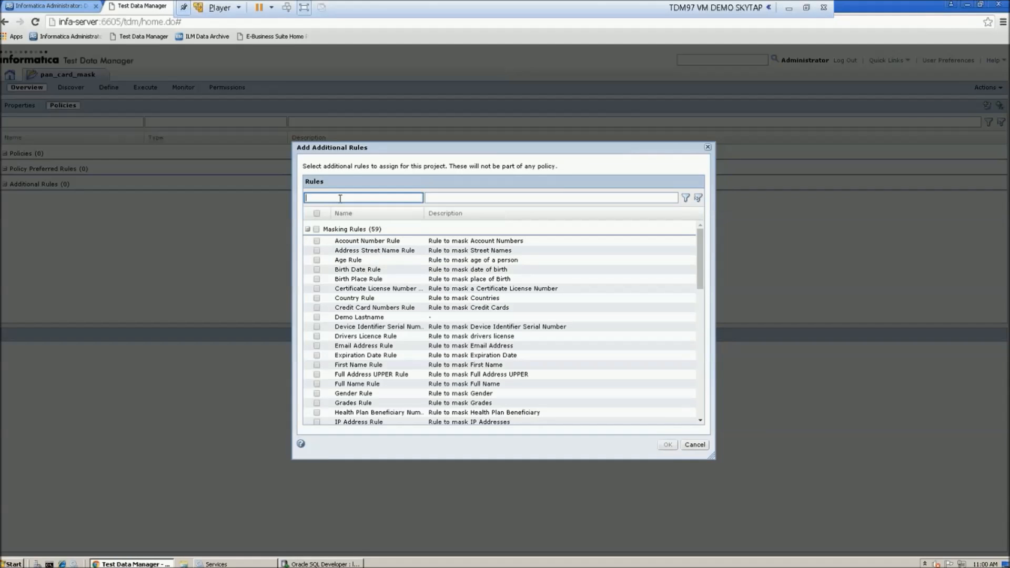
text(pan)
click(685, 198)
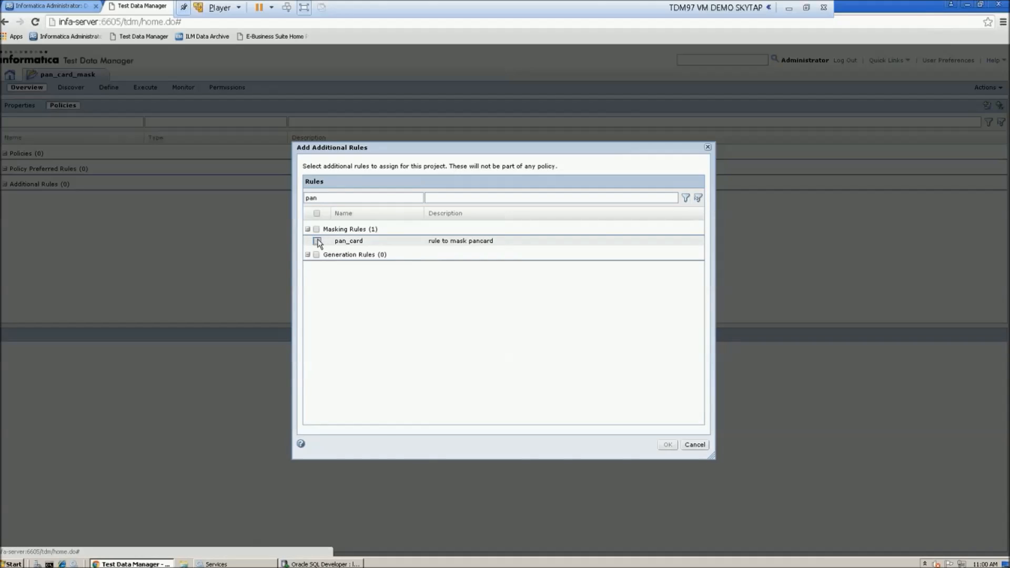
click(316, 241)
click(667, 445)
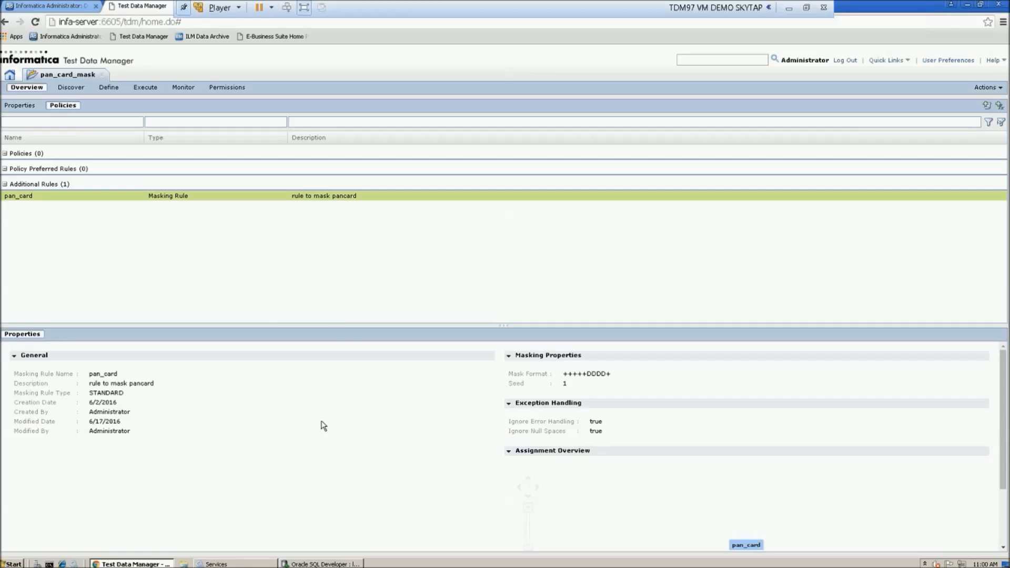
click(991, 91)
click(864, 252)
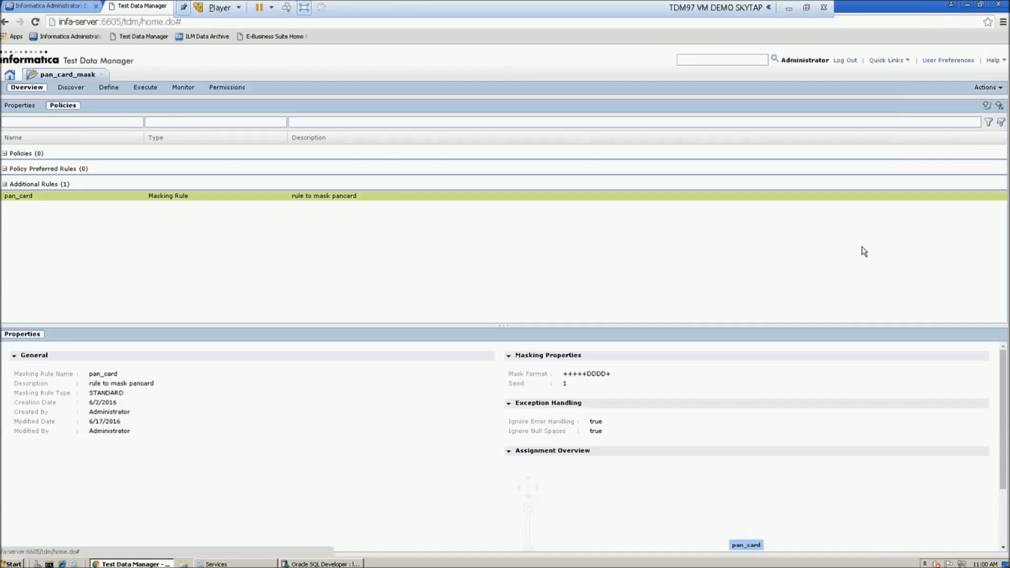
- Start a new discovery profile in the project and name it profile_pan_card
click(68, 87)
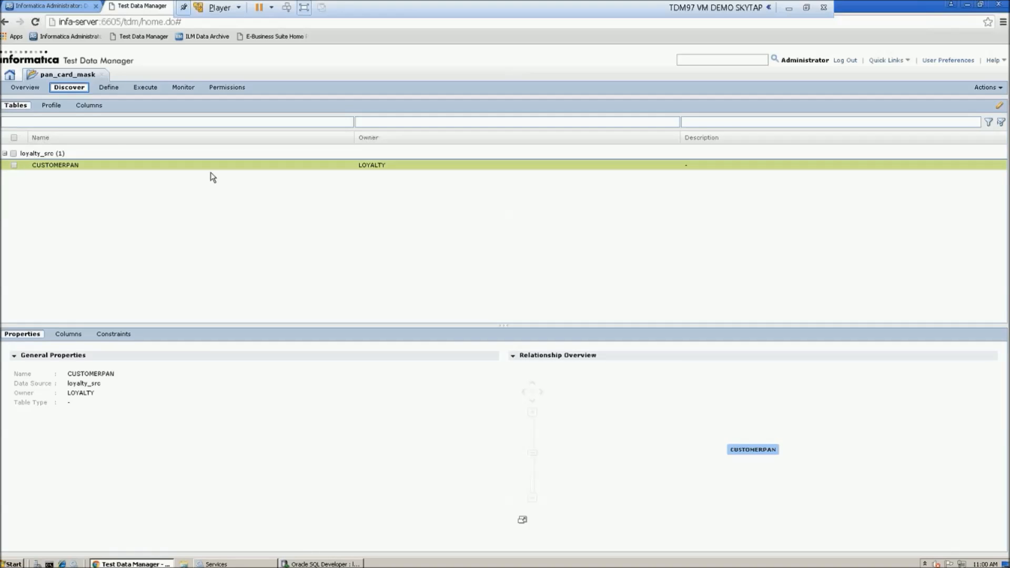
click(51, 105)
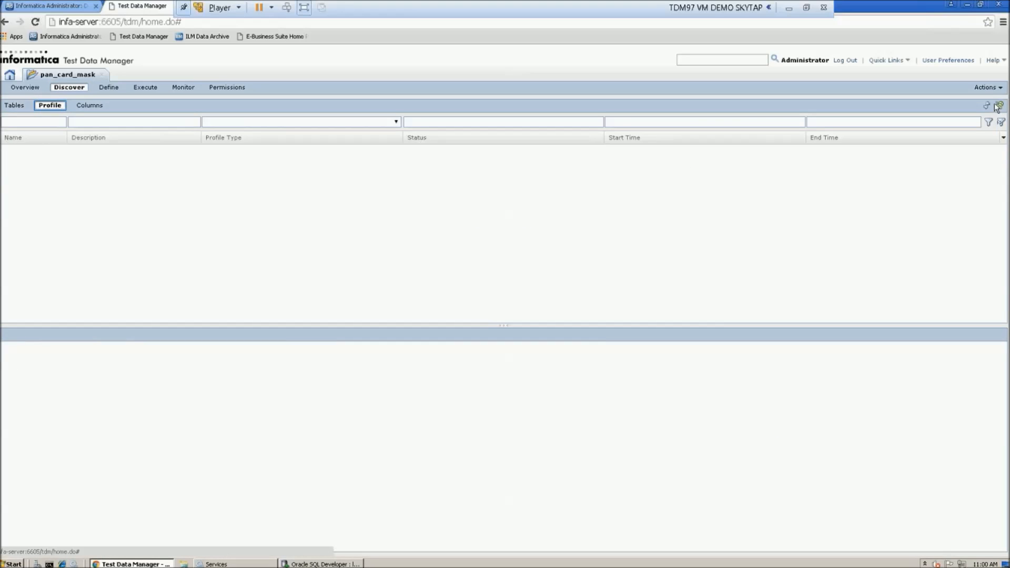
click(987, 87)
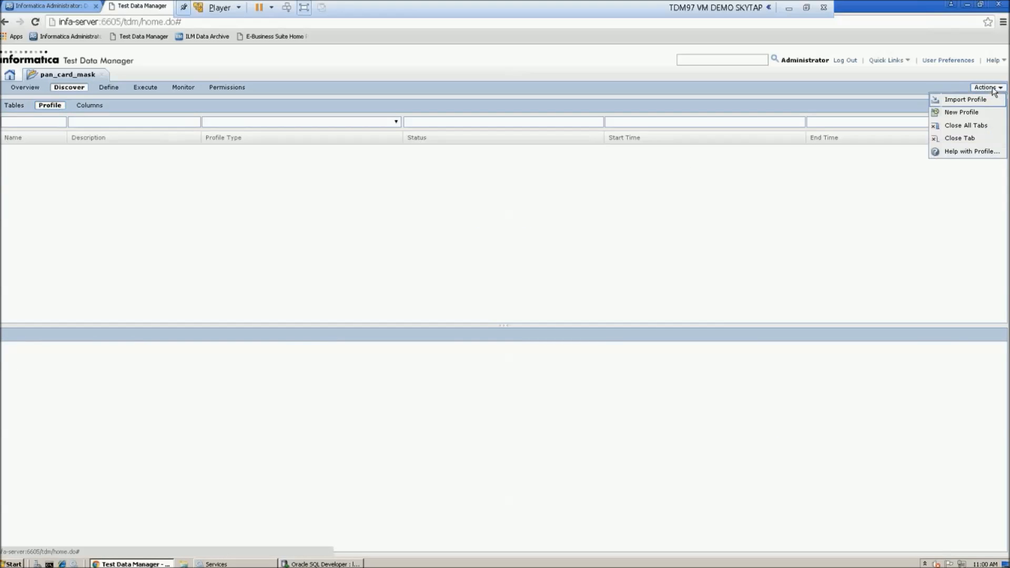
click(960, 112)
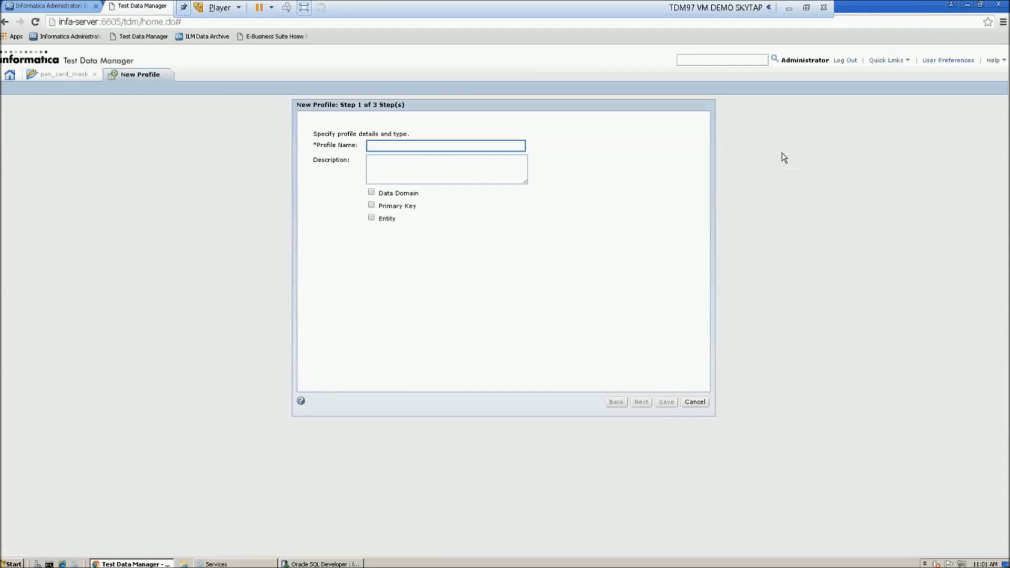
text(p)
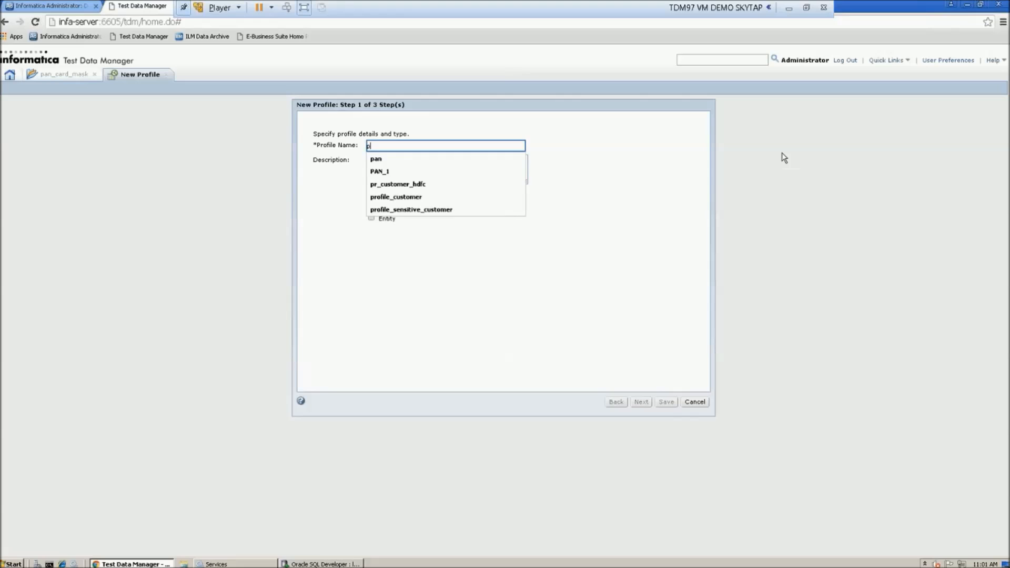
text(rofile_pan_card)
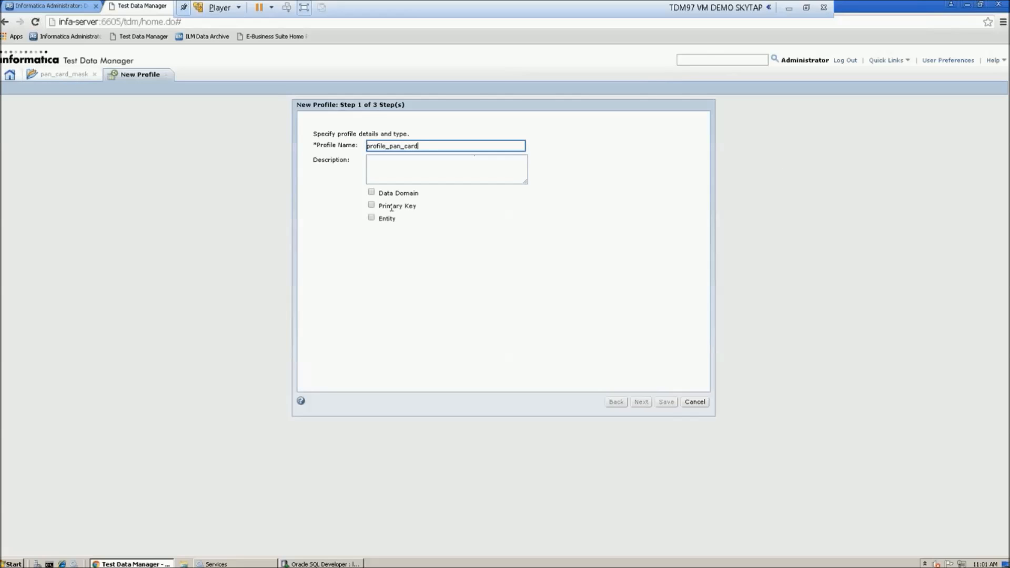
- Set the new profile's types to Data Domain and Primary Key and proceed to its table selection
click(371, 193)
click(371, 205)
click(641, 403)
- Add the CUSTOMERPAN table from loyalty_src to the profile, select it and proceed to the domain settings
click(324, 141)
click(316, 228)
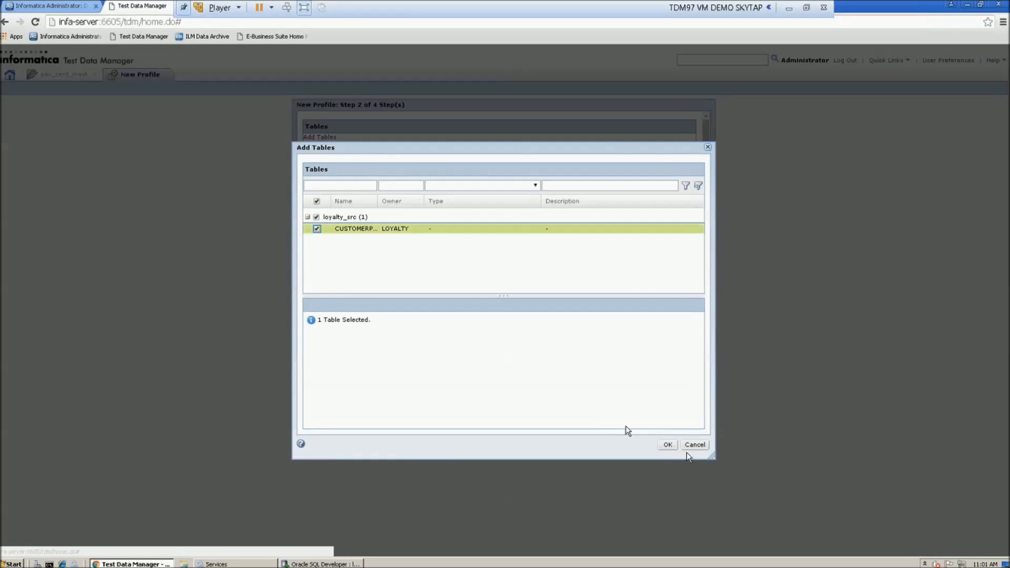
click(667, 444)
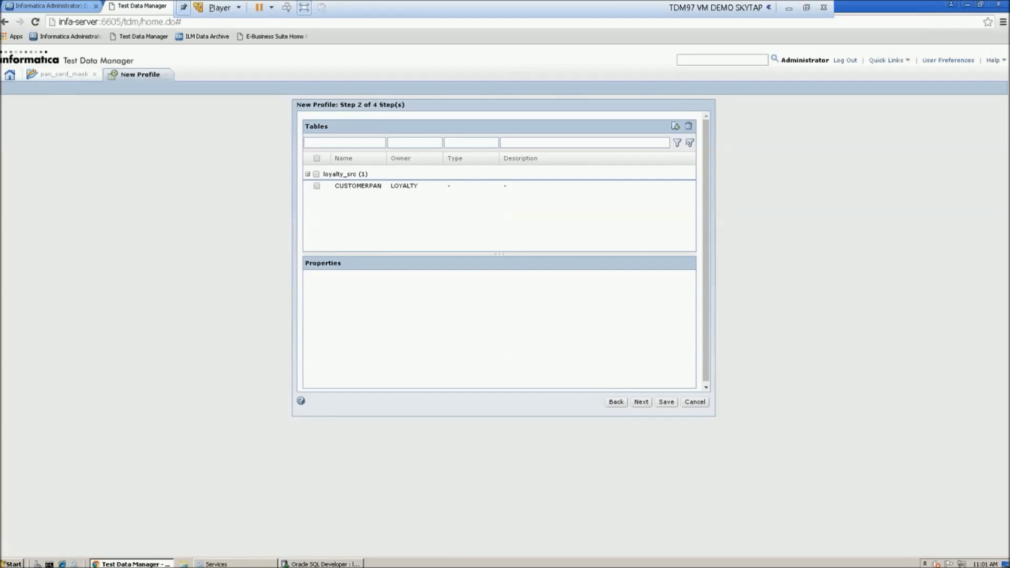
click(316, 186)
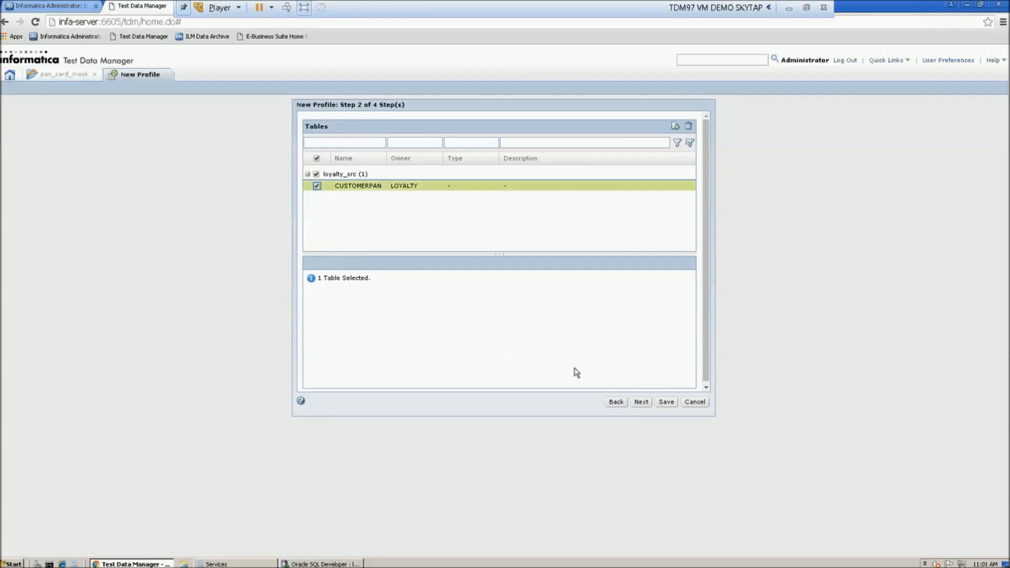
click(647, 402)
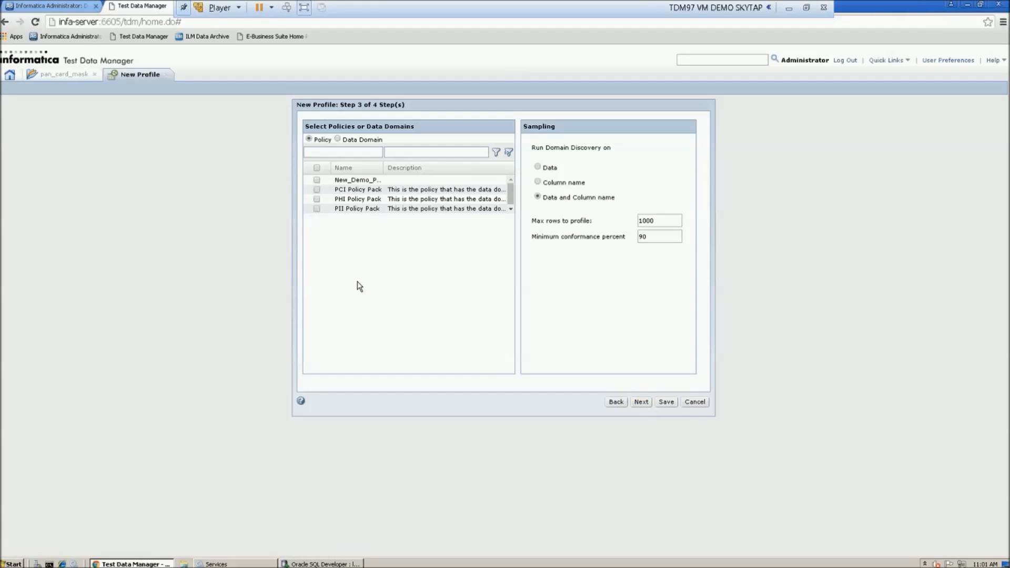
- Filter the data domains by "pan", select the Pancard data domain for discovery and save the profile
click(338, 140)
text(pan)
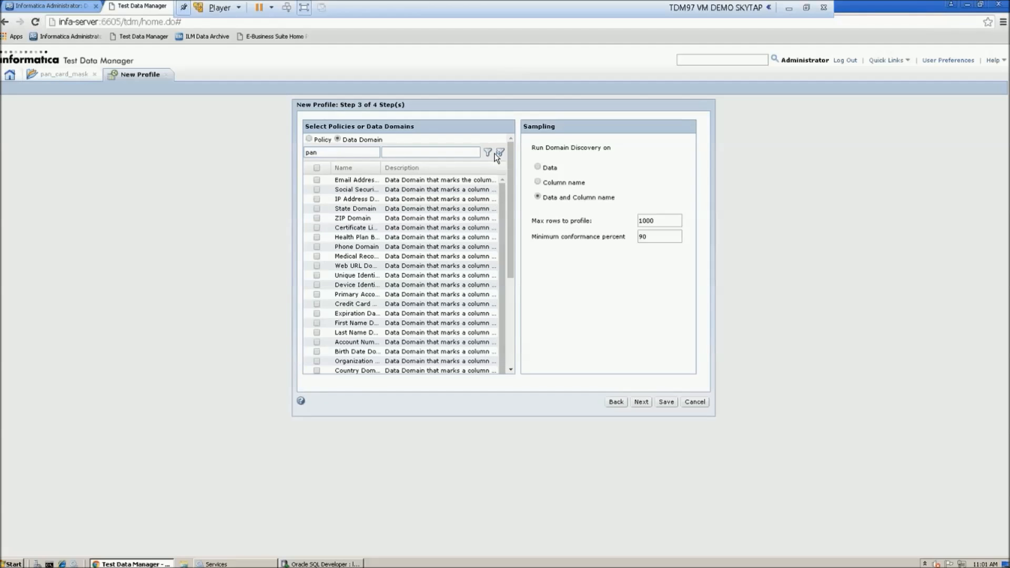
click(488, 153)
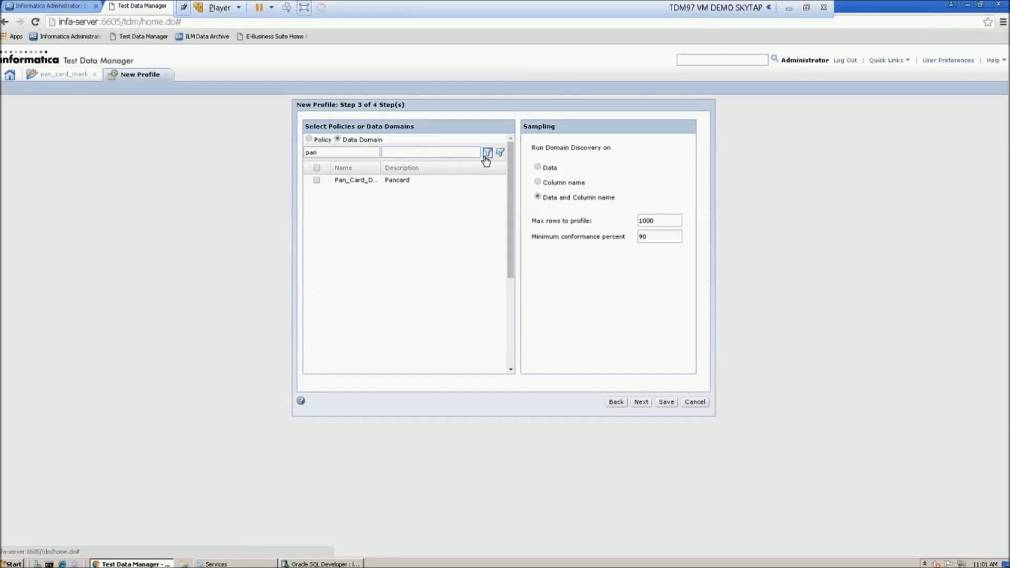
click(317, 180)
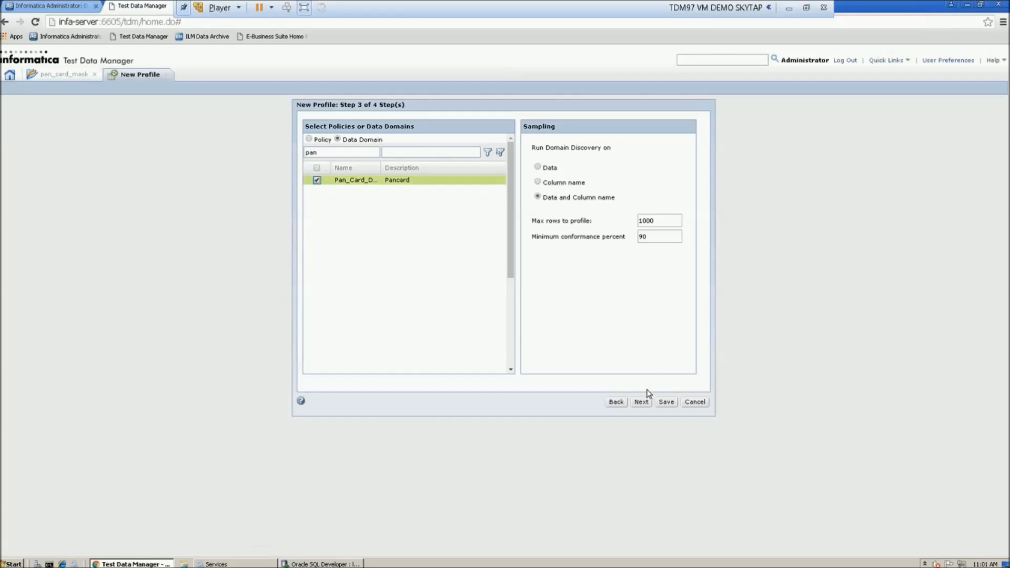
click(641, 402)
click(666, 403)
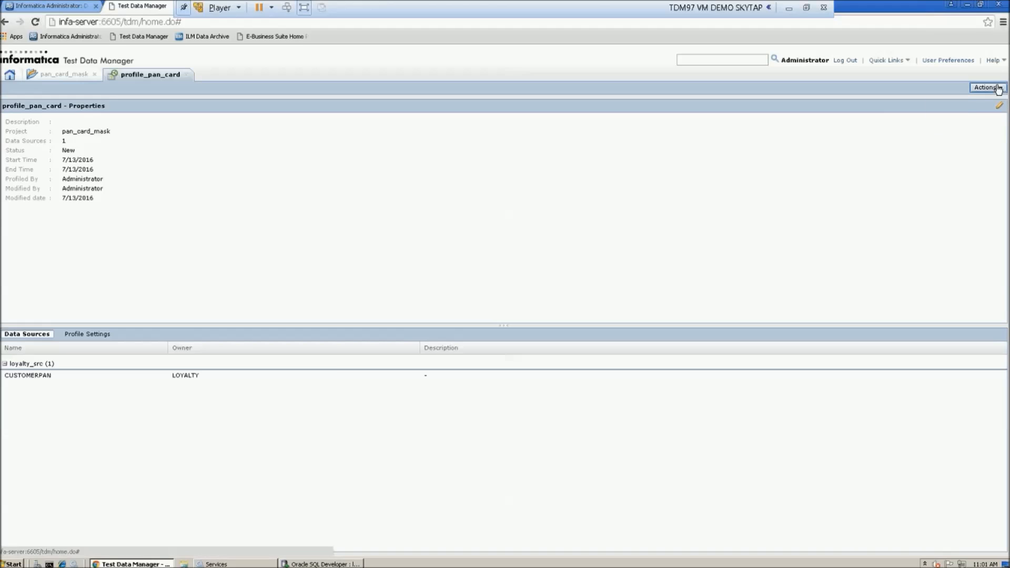
- Execute the profile with the loyalty_src connection and check its job in the project's monitor
click(986, 88)
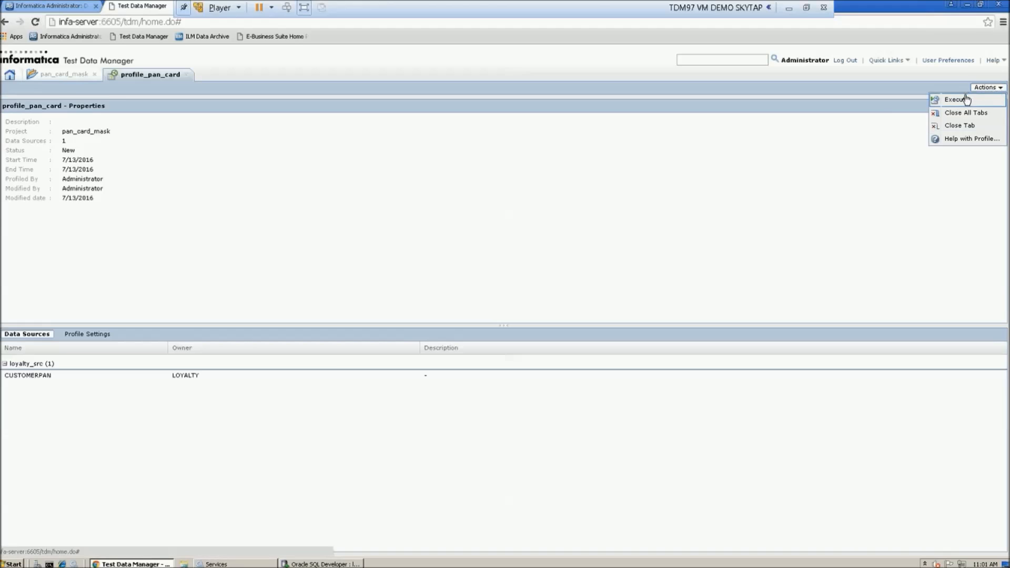
click(961, 103)
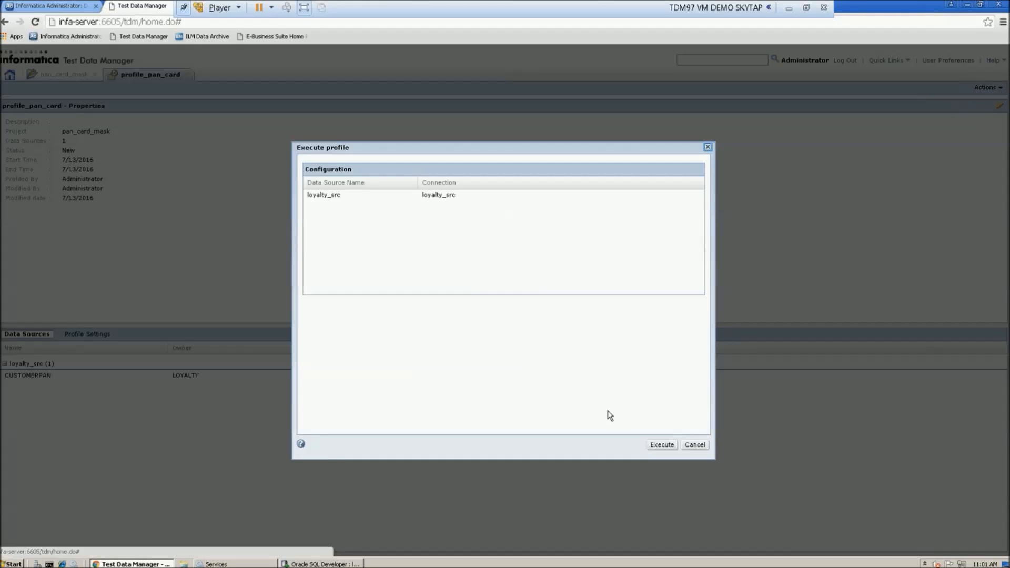
click(338, 194)
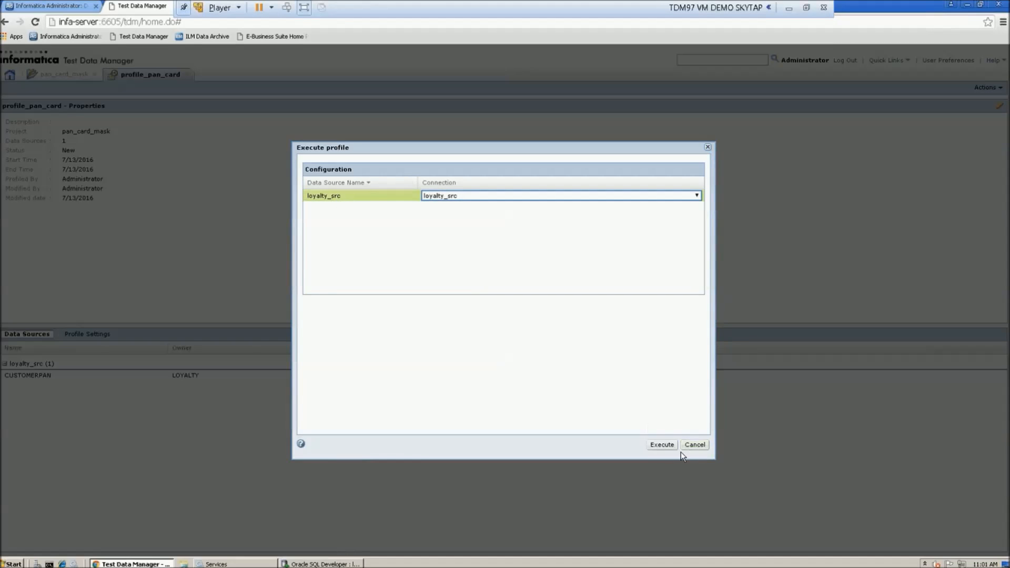
click(657, 446)
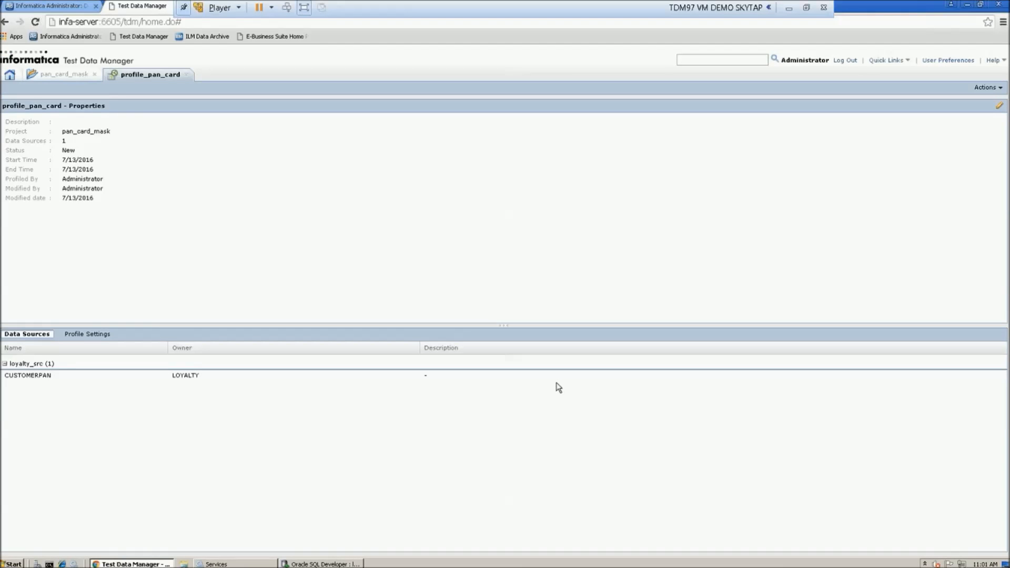
click(186, 75)
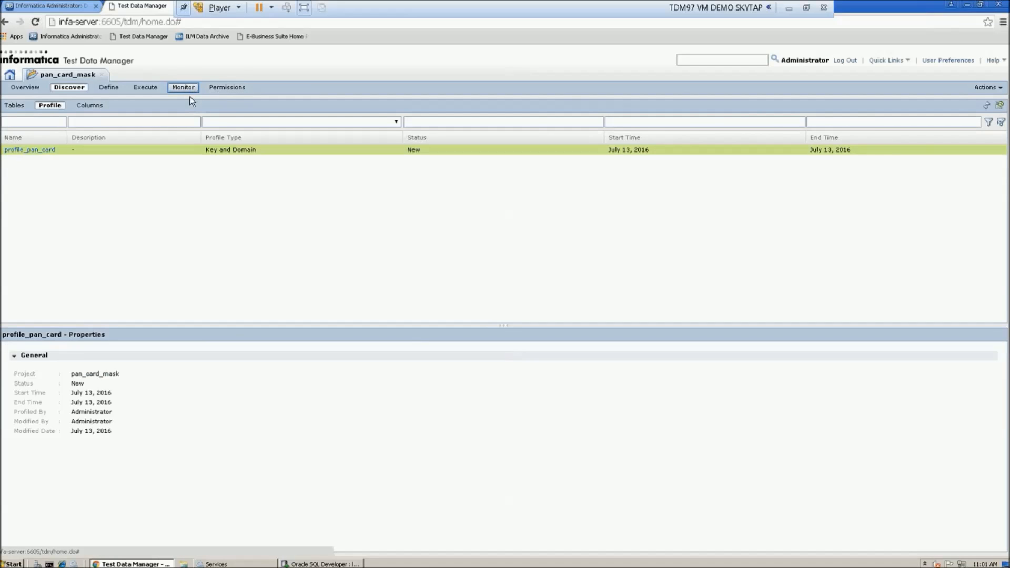
click(189, 88)
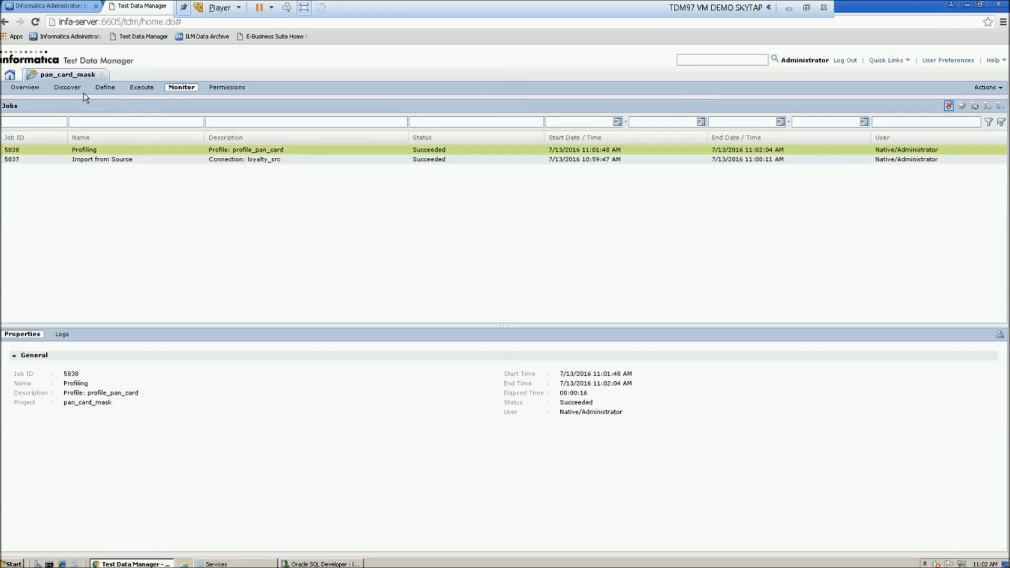
- Approve Pan_Card_Domain for the PAN_NO column in the data domain results of profile_pan_card
click(70, 88)
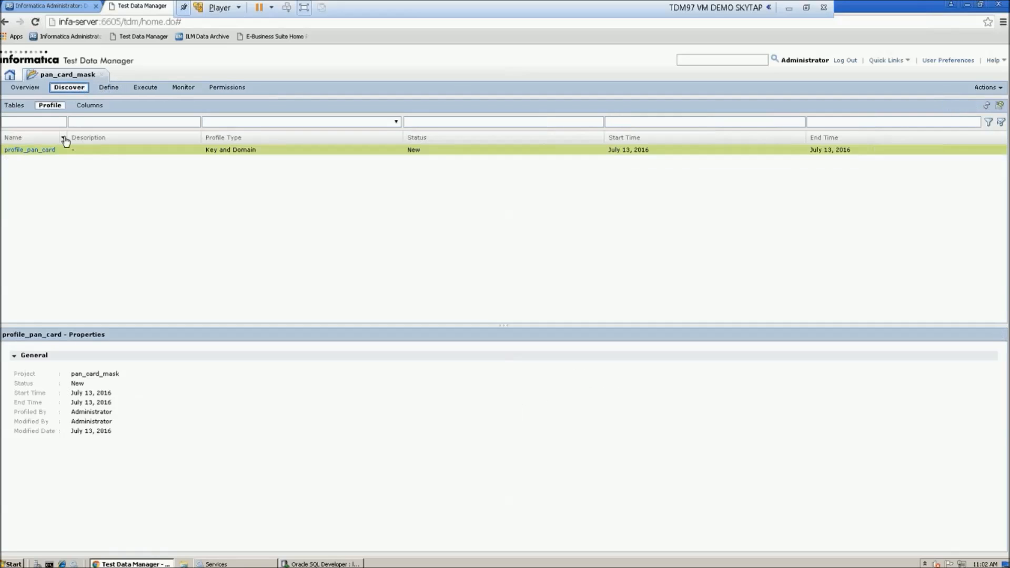
click(44, 152)
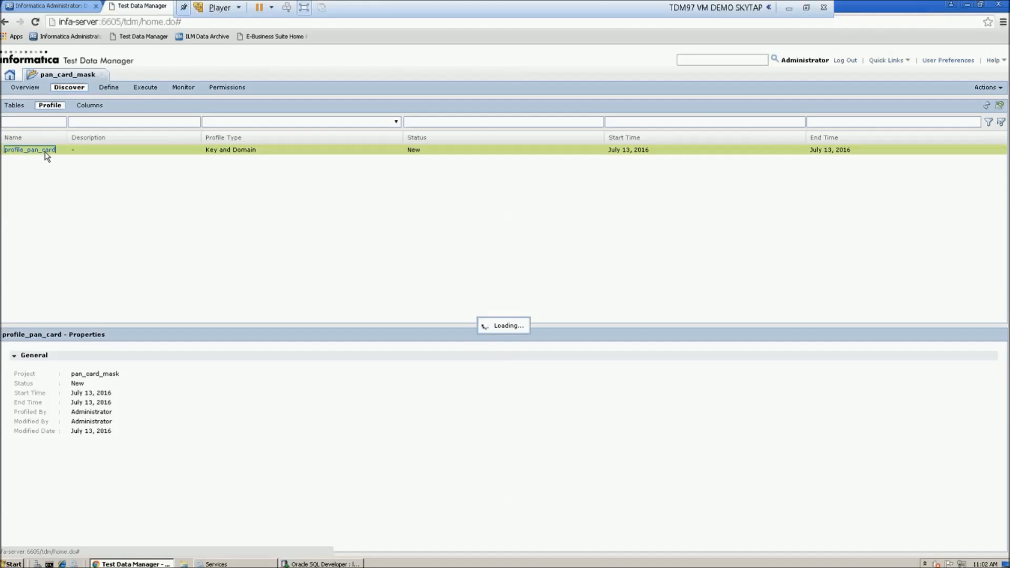
click(78, 87)
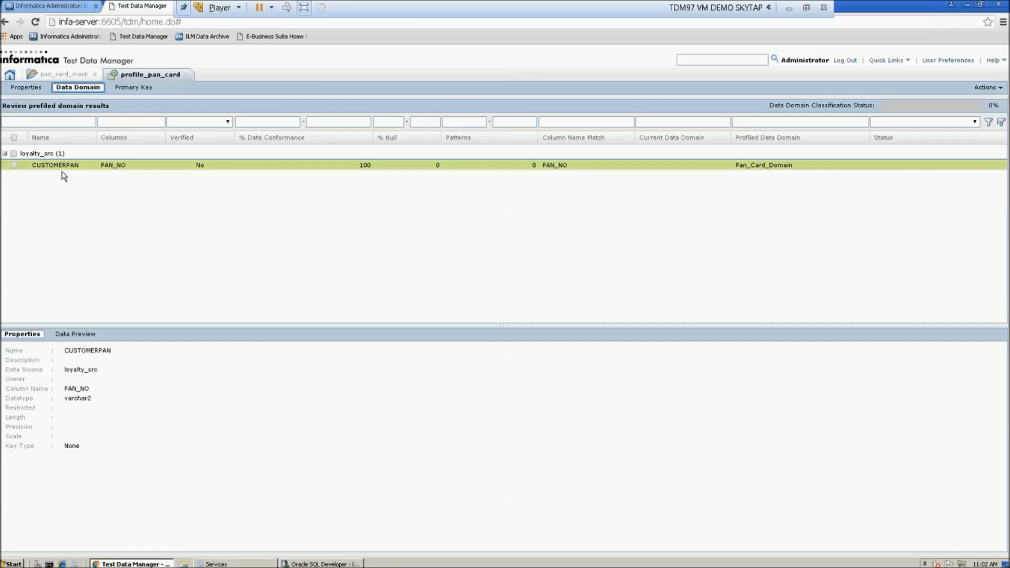
click(928, 165)
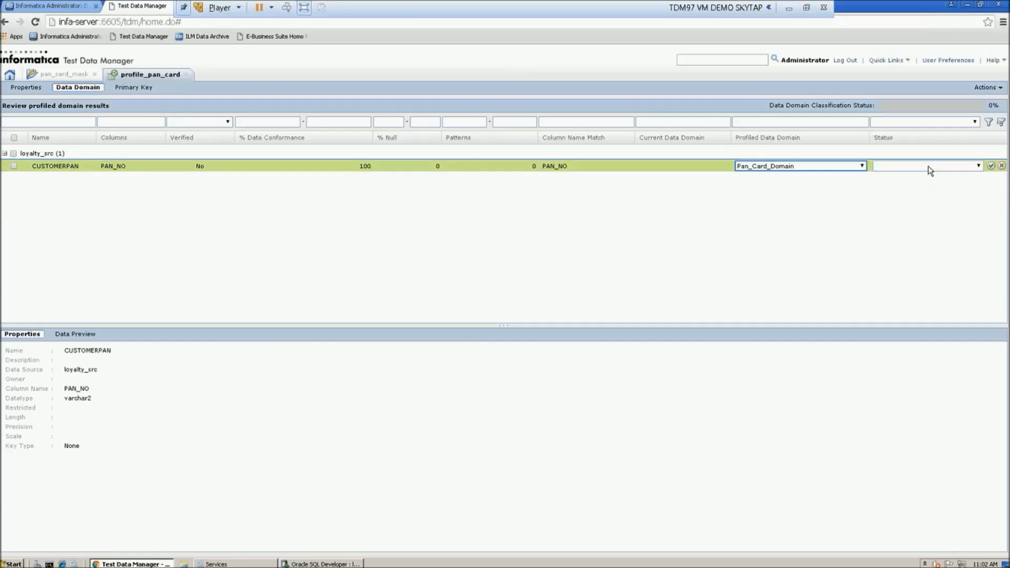
click(974, 166)
click(944, 179)
click(991, 166)
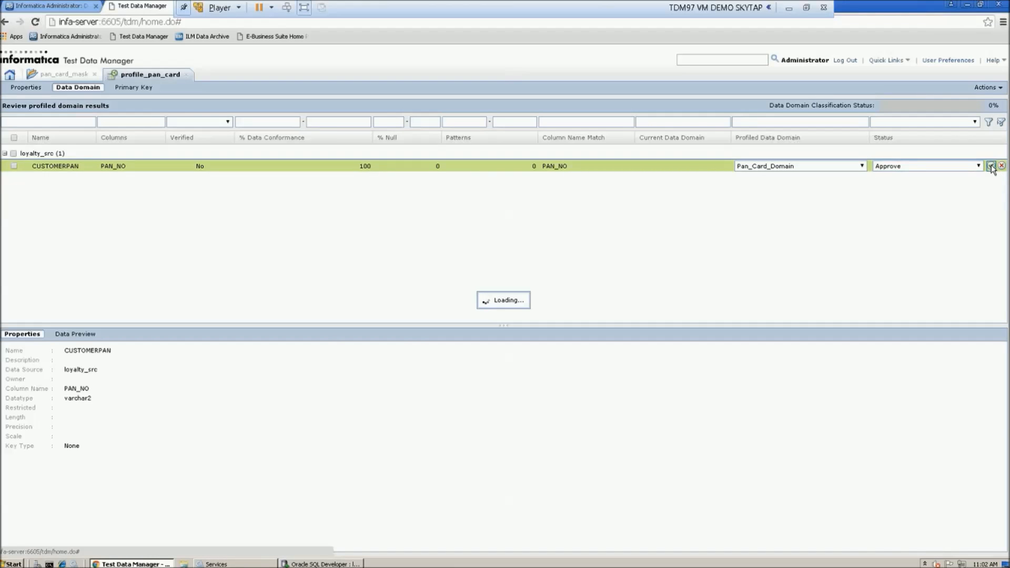
click(991, 89)
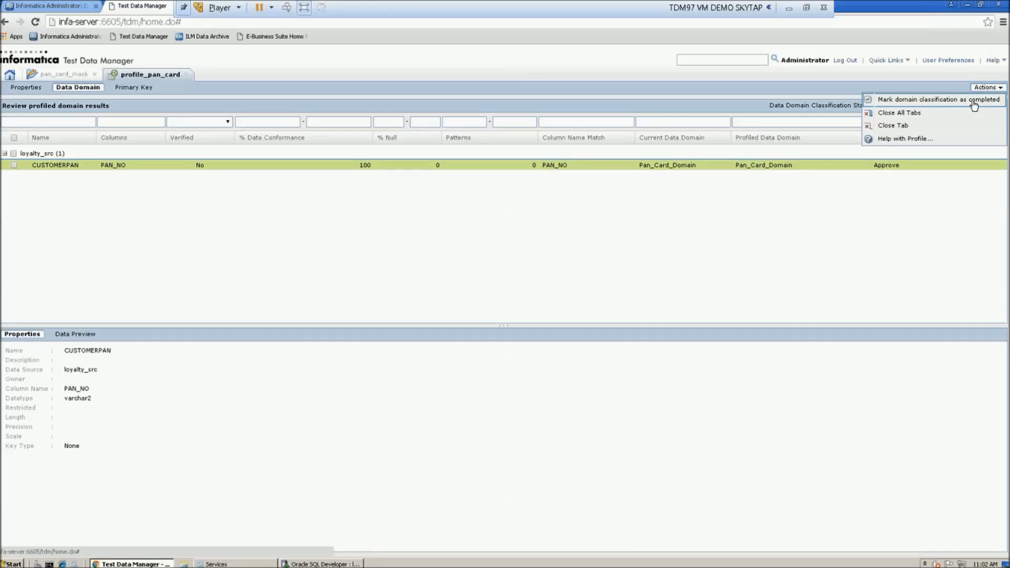
click(942, 100)
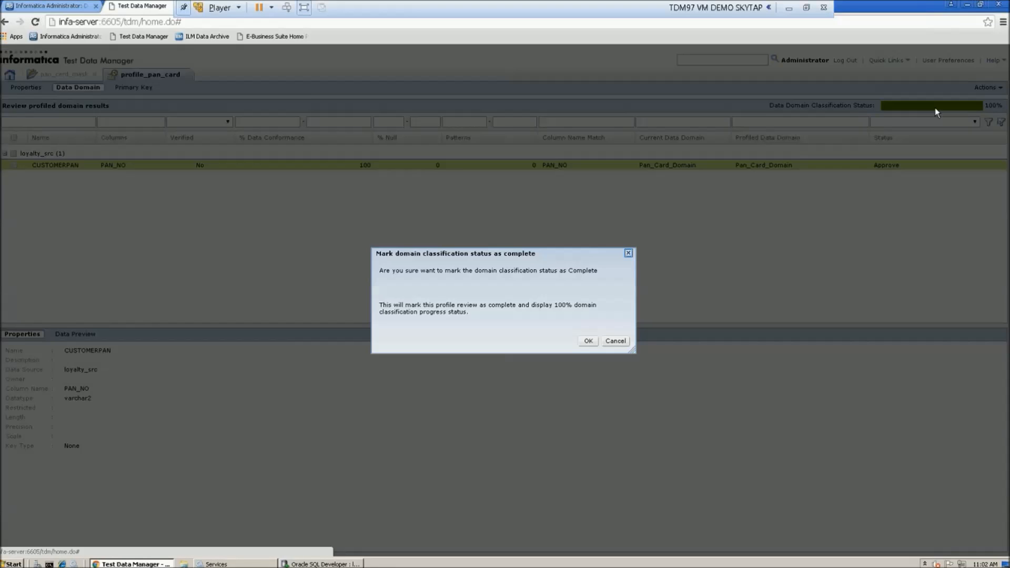
click(612, 344)
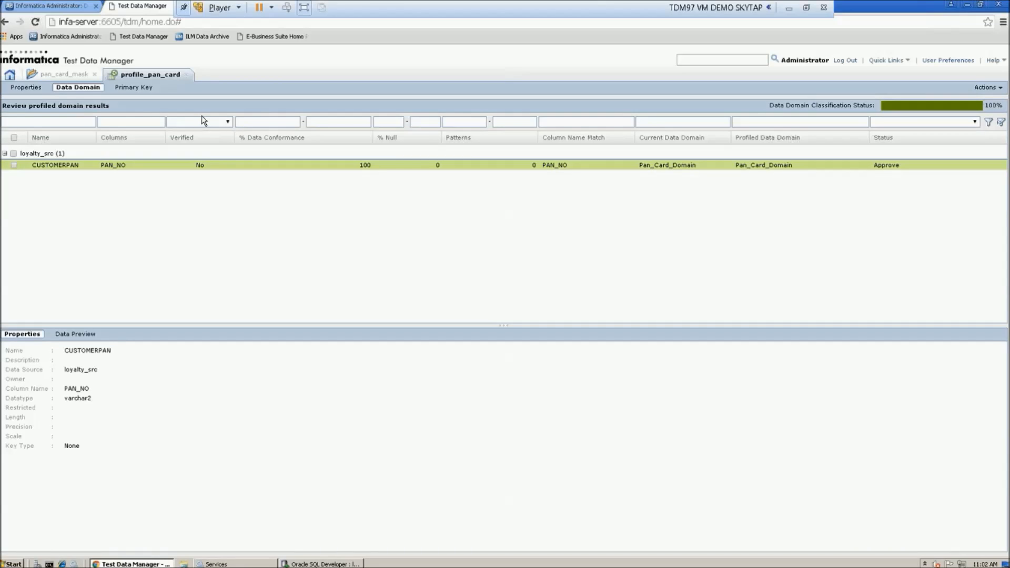
- Close the profile and assign the pan_card masking rule to the PAN_NO column in the project's data masking definition
click(186, 75)
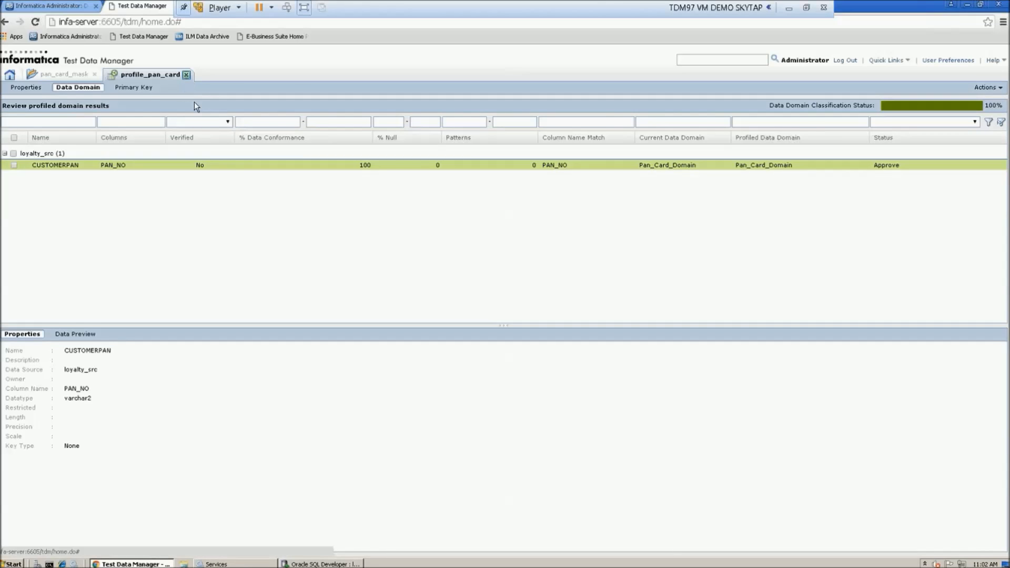
click(110, 88)
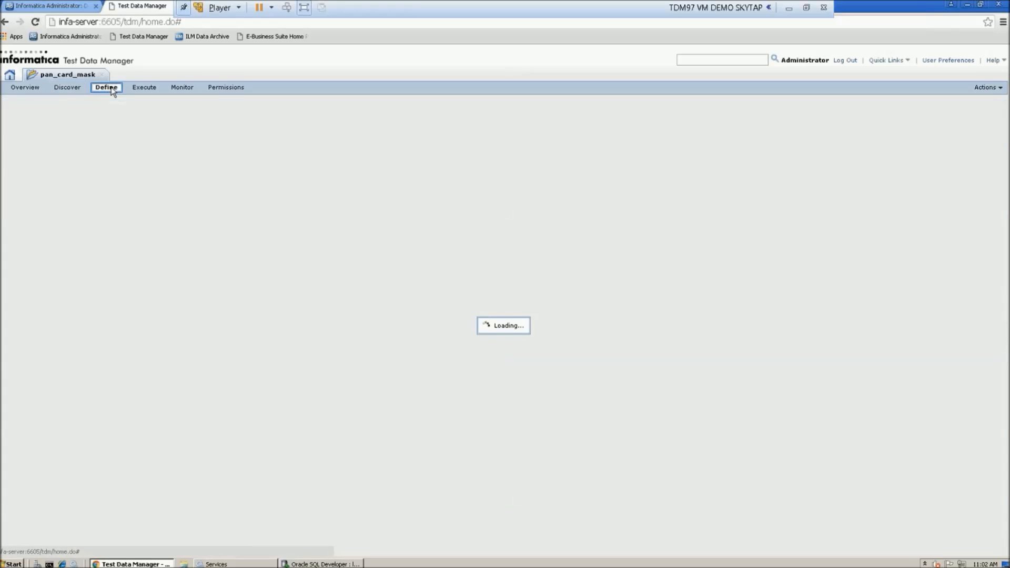
click(90, 107)
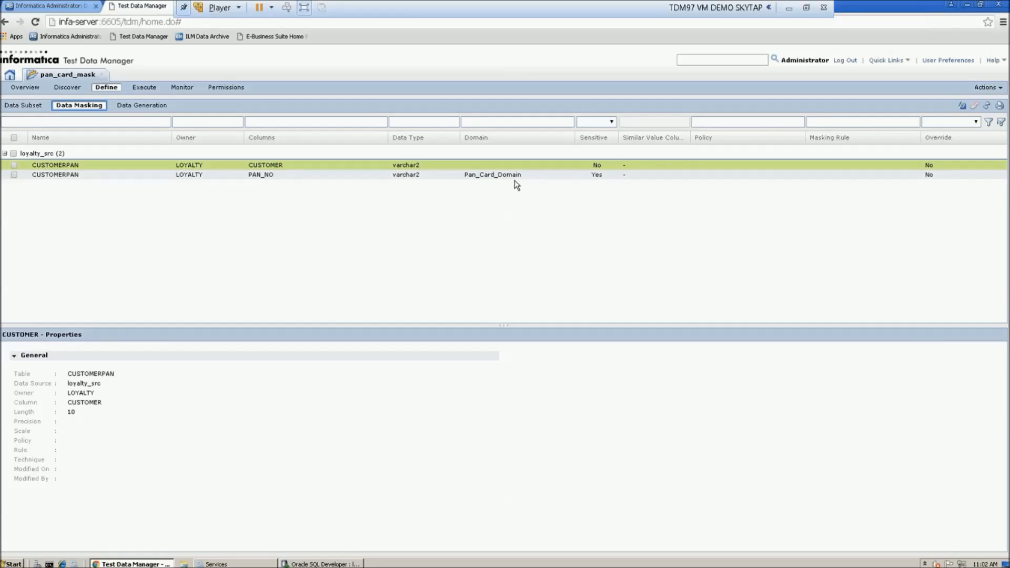
click(863, 176)
click(892, 175)
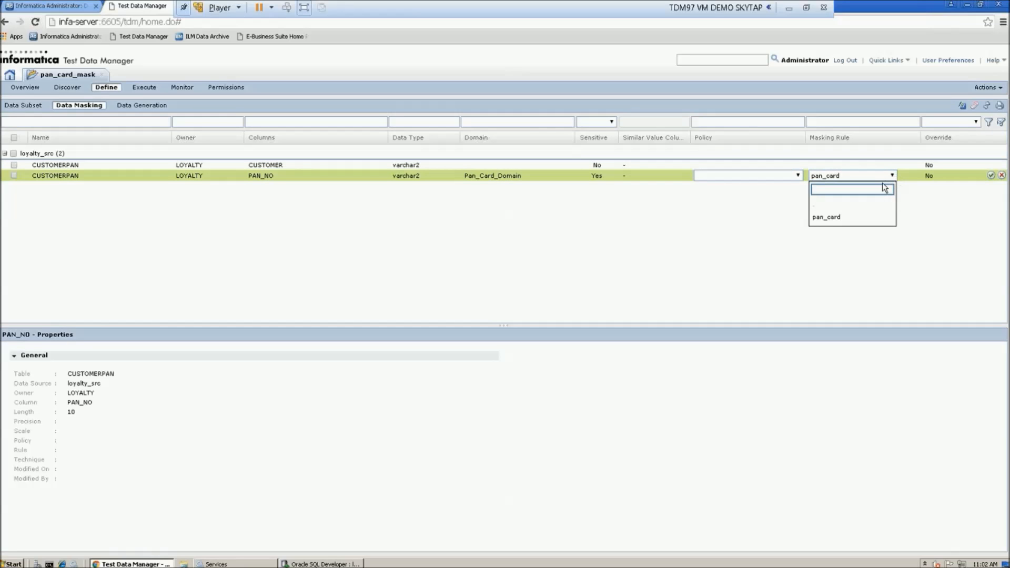
click(842, 217)
click(989, 177)
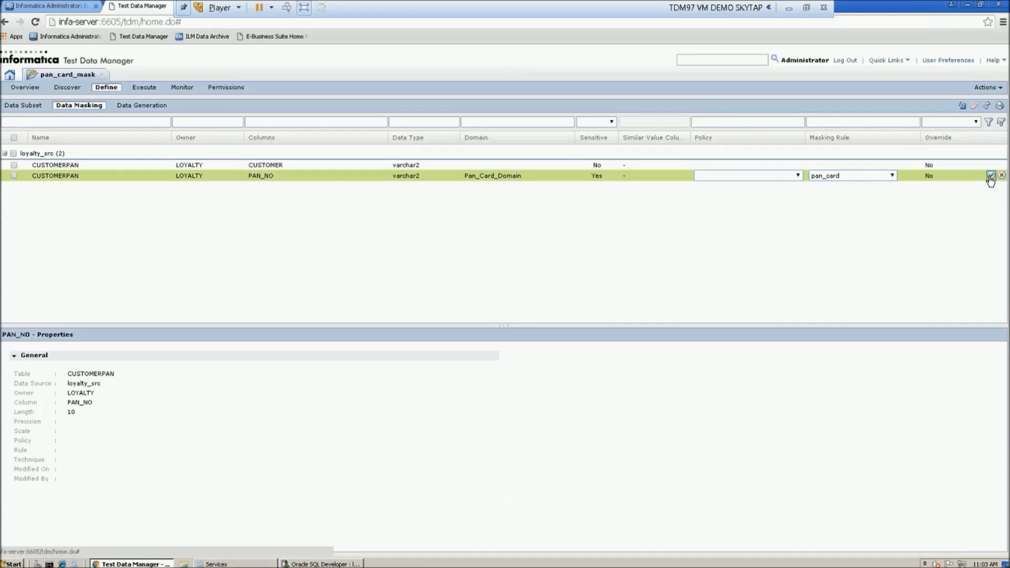
- Mark the project's data masking as complete and confirm it
click(988, 88)
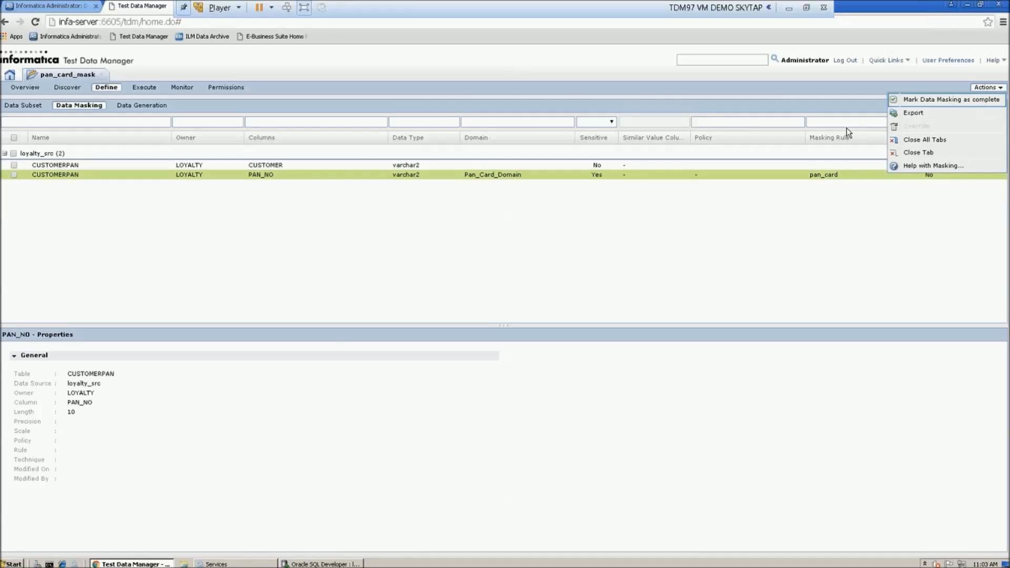
click(947, 99)
click(588, 341)
- Create a new execution plan named plan_customer_pan_mask and proceed to its masking components
click(148, 90)
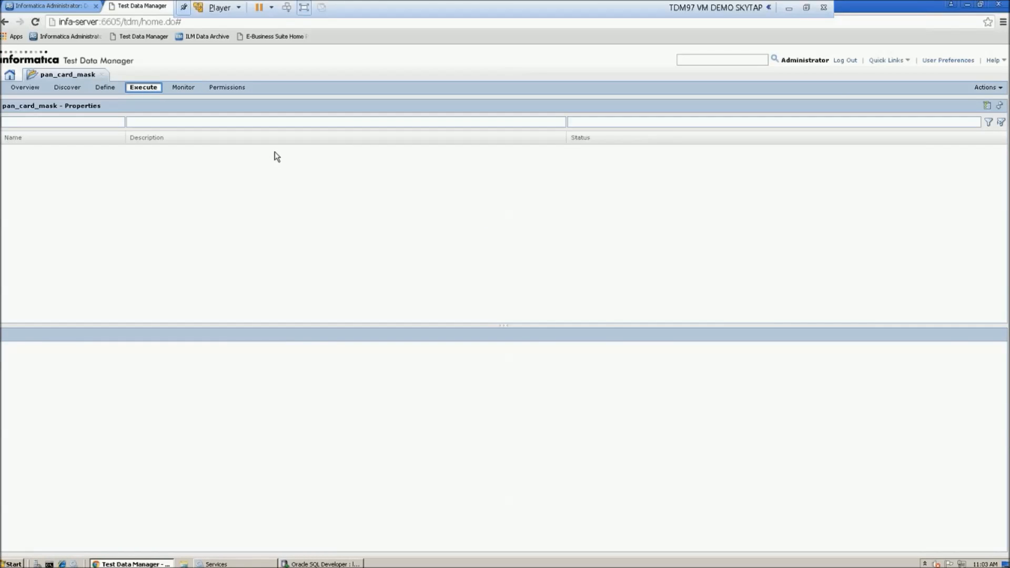
click(976, 88)
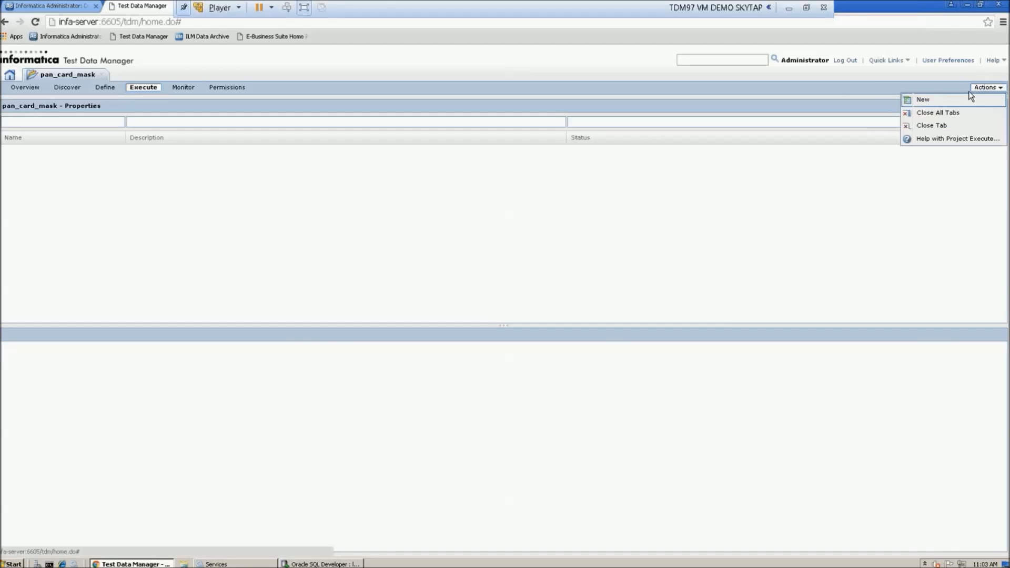
click(922, 100)
text(plan_c)
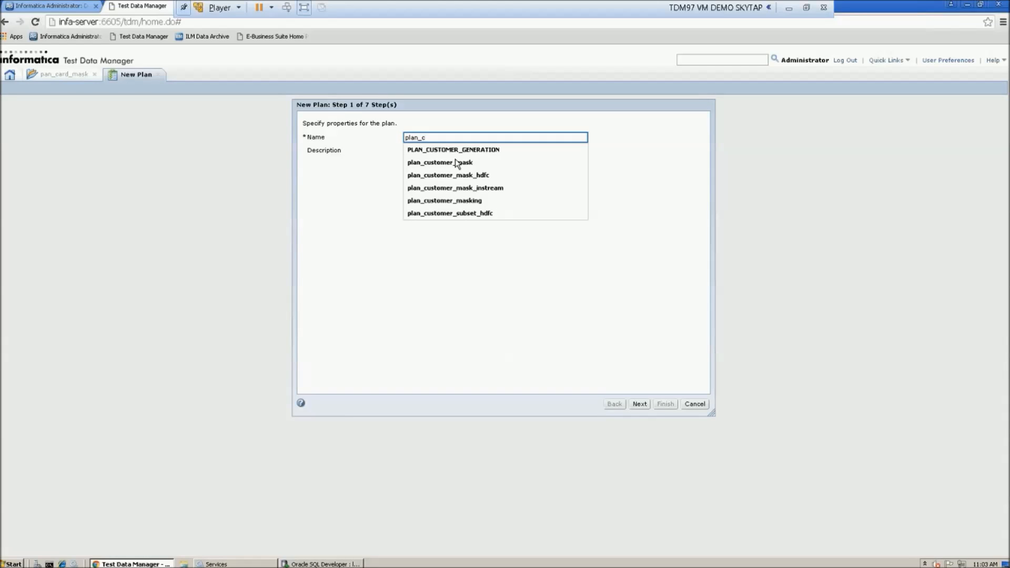
text(ustomer_pan_mask)
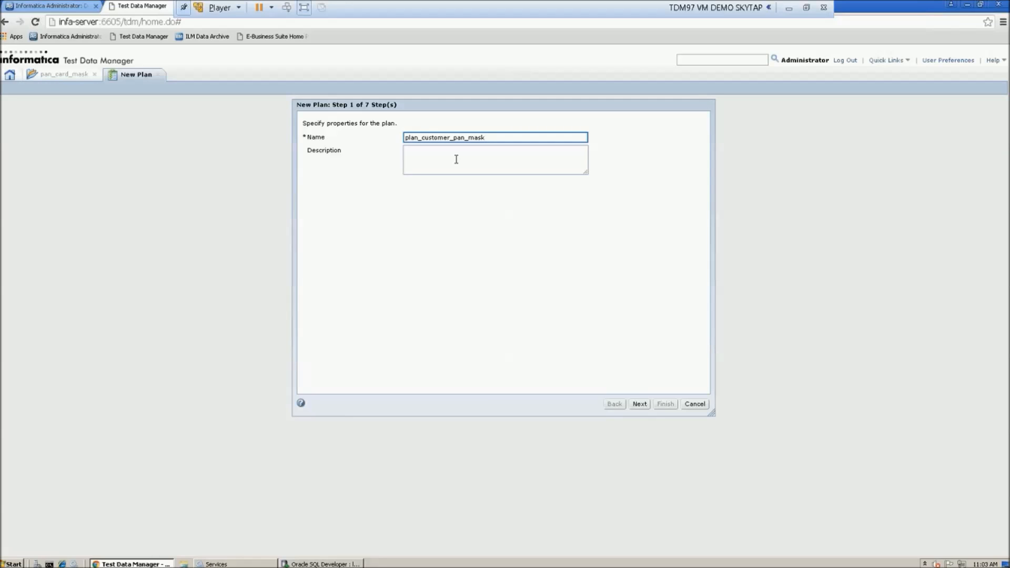
click(639, 403)
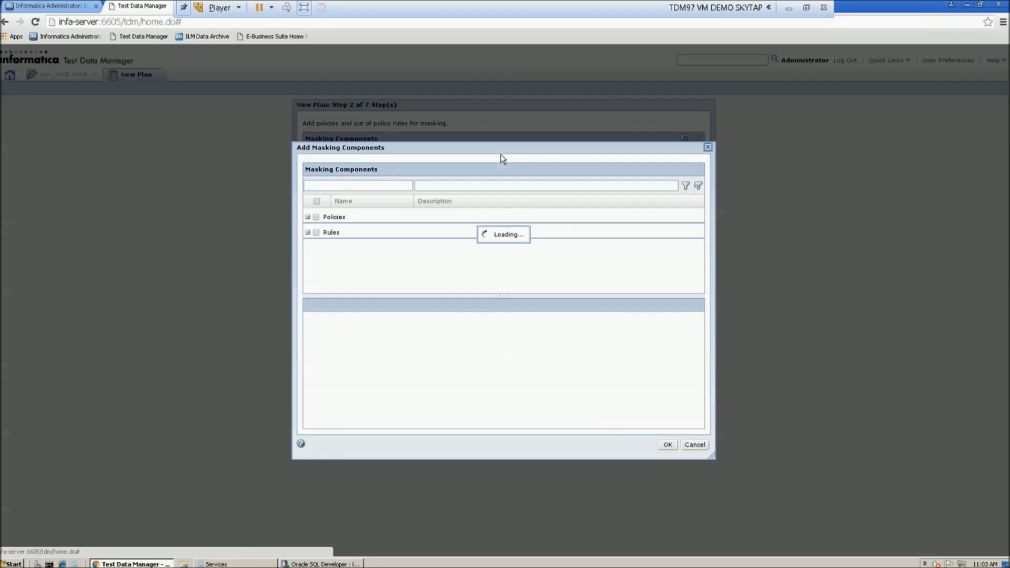
- Add the pan_card rule to the plan's masking components and proceed to the subset components
click(317, 244)
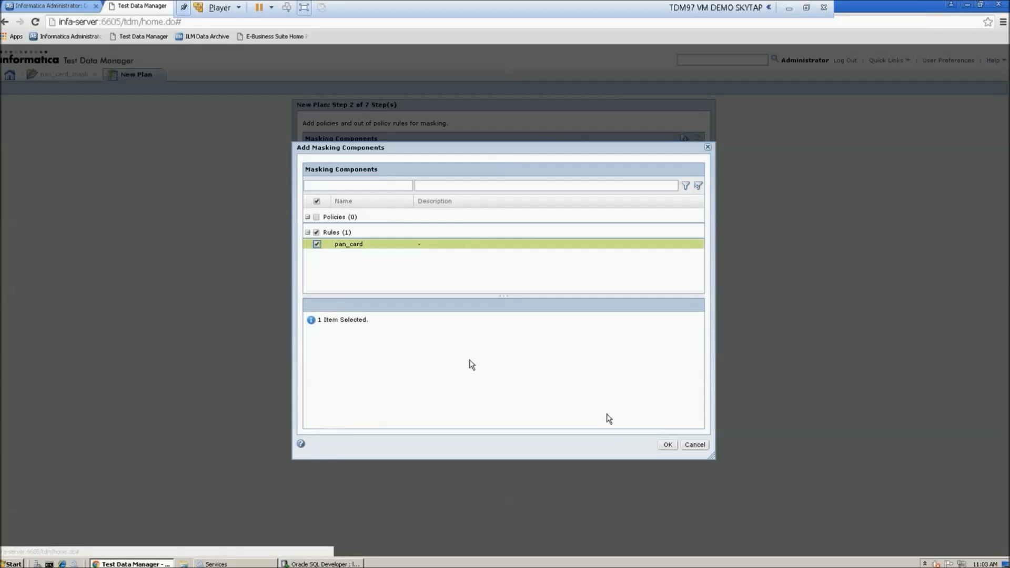
click(666, 446)
click(316, 213)
click(640, 404)
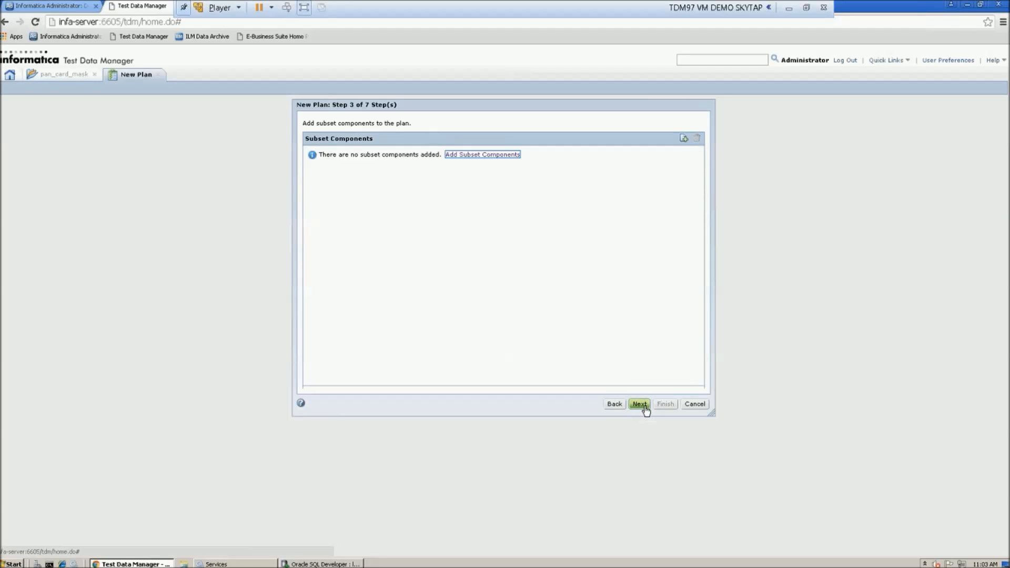
- Skip the subset and generation components, select the CUSTOMERPAN PAN_NO row in the pan_card rule's scope, and proceed to the plan settings
click(647, 405)
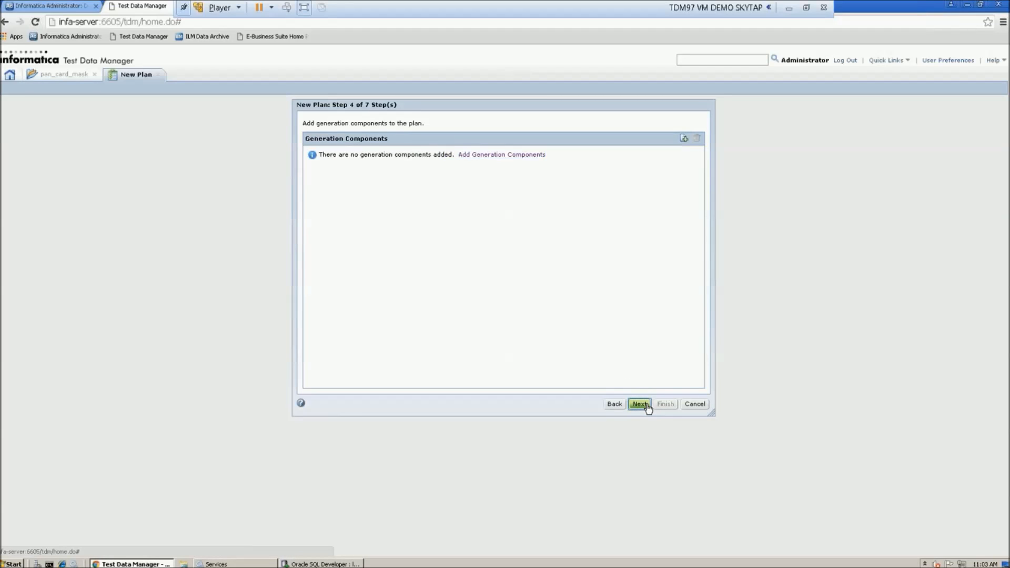
click(640, 404)
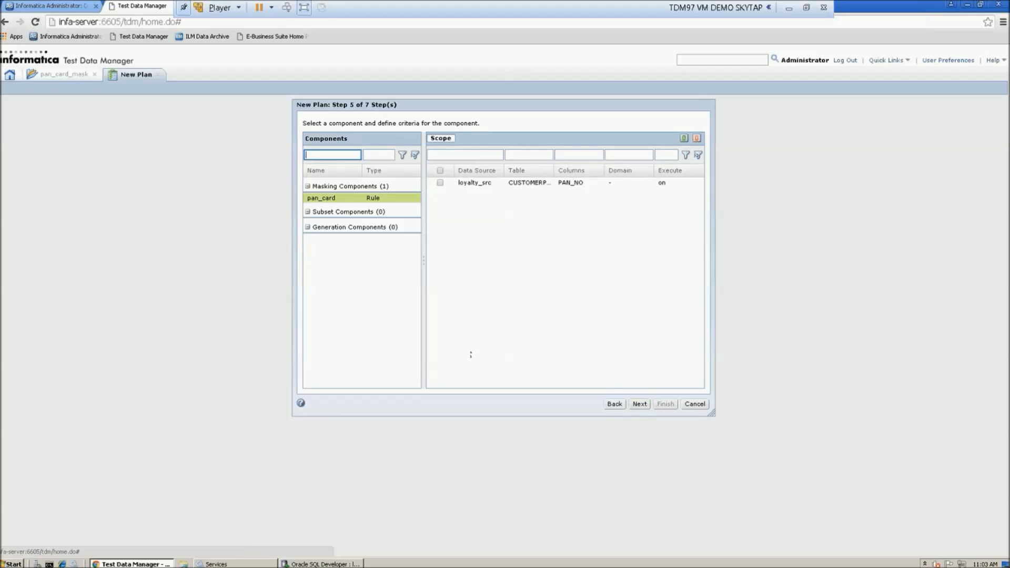
click(441, 184)
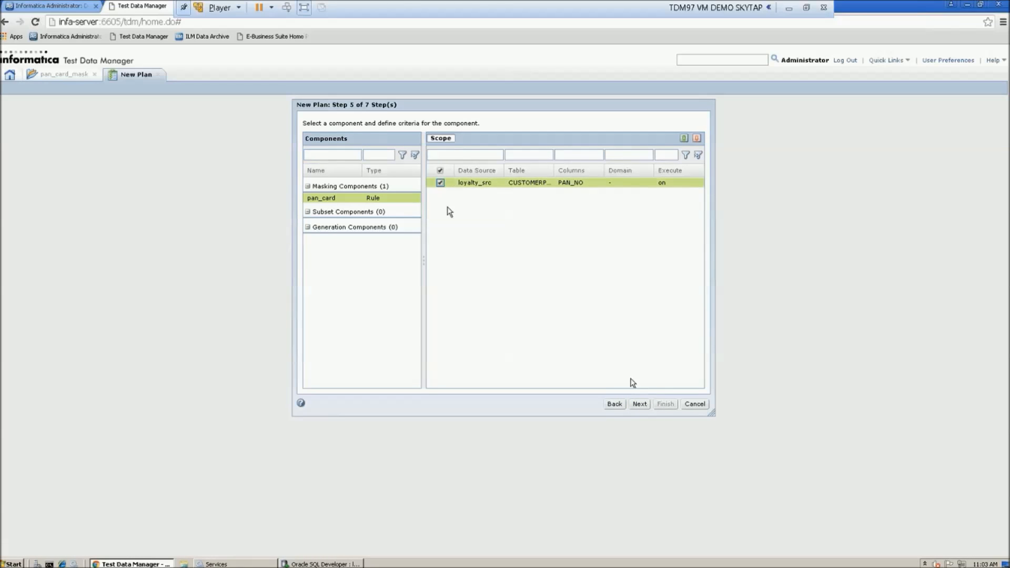
click(639, 405)
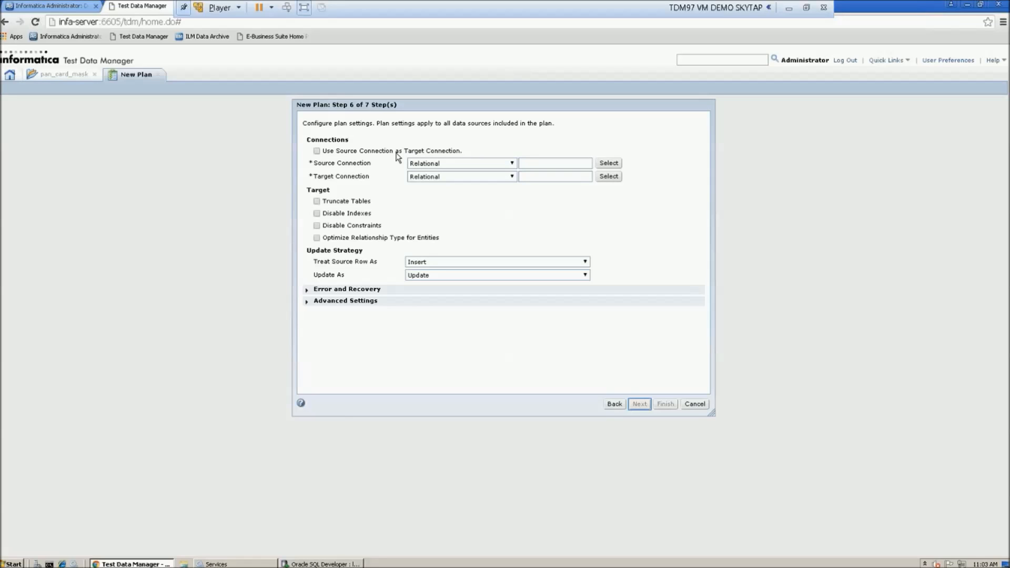
- Use loyalty_src as both source and target connection and finish creating the plan without overriding table settings
click(317, 151)
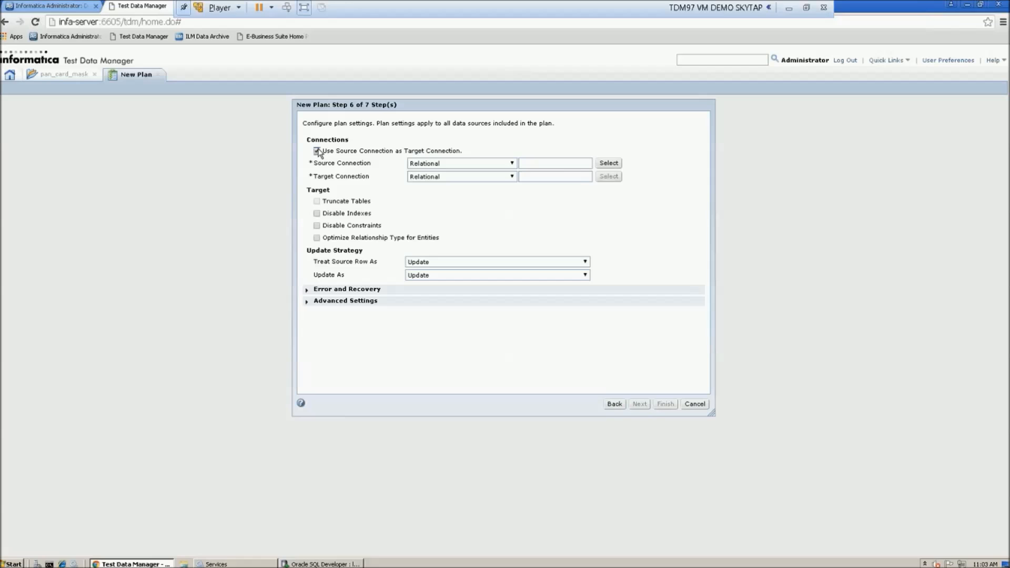
click(609, 163)
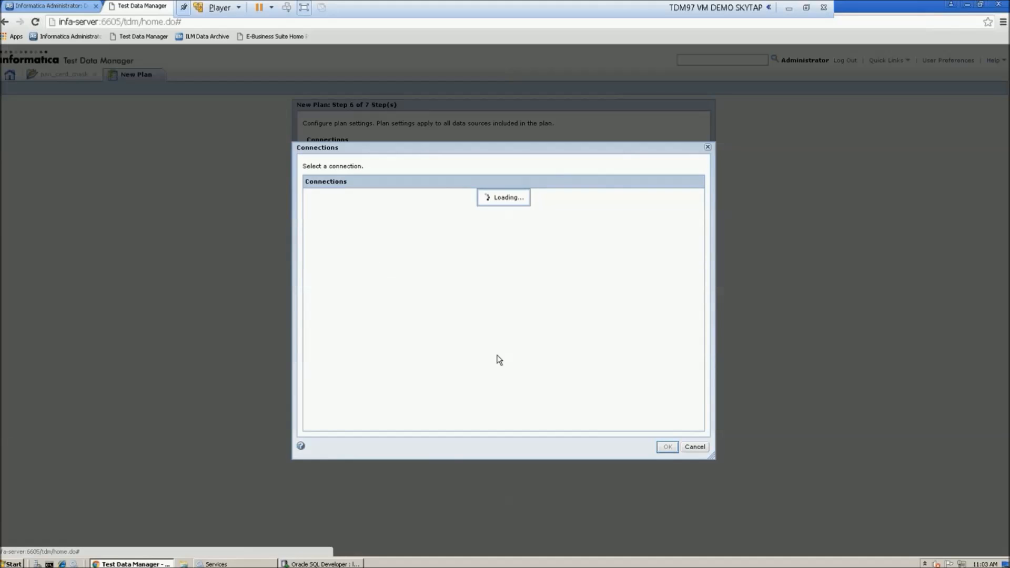
click(332, 325)
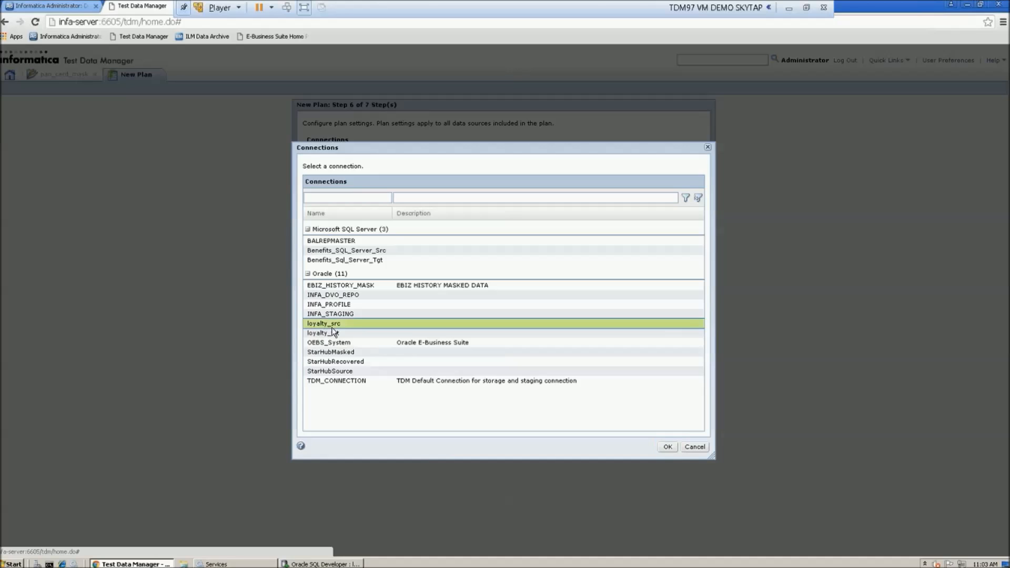
click(662, 447)
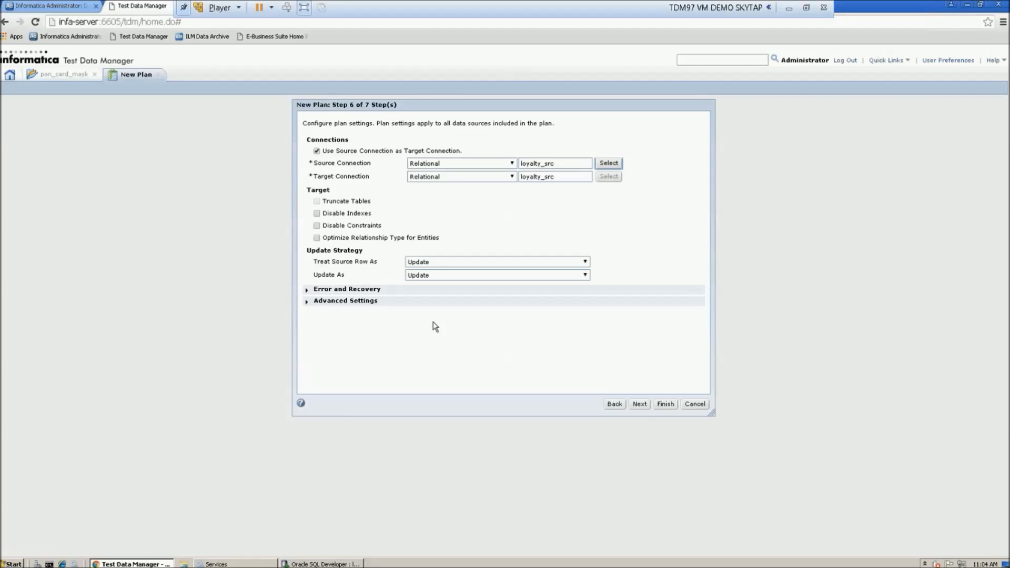
click(643, 406)
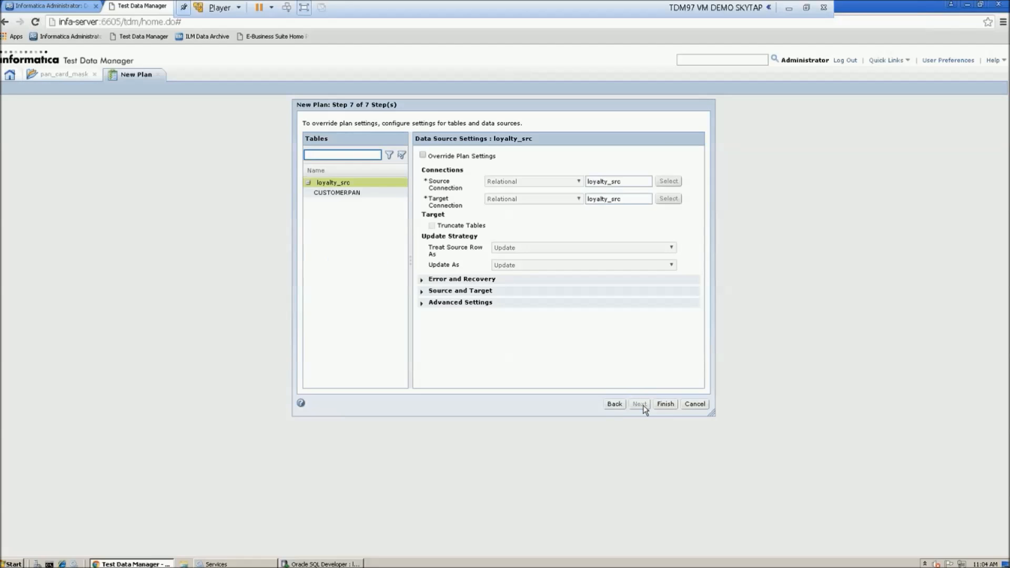
click(667, 406)
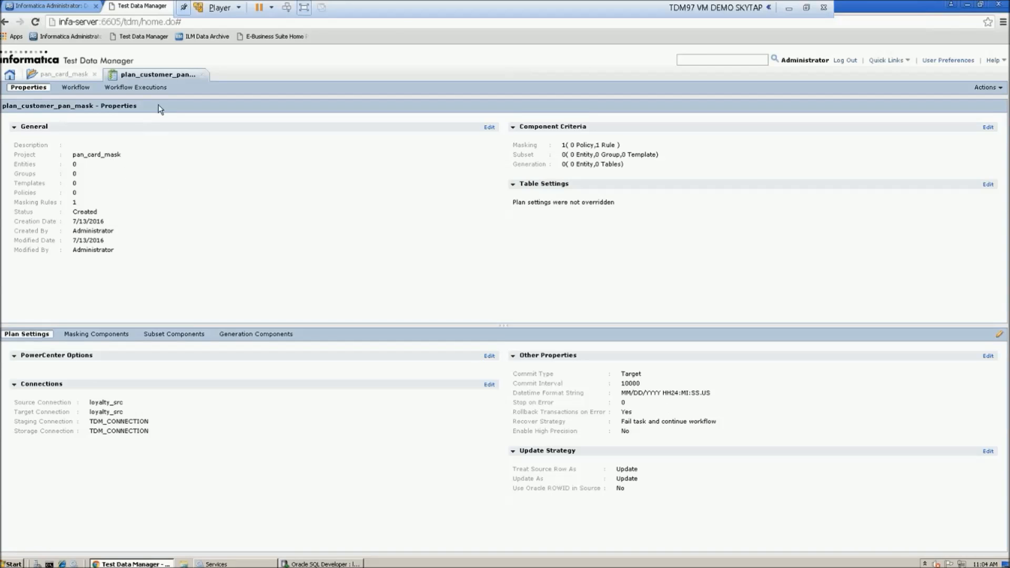
- Generate and execute the plan_customer_pan_mask workflow, then close the plan and monitor the pan_card_mask project's jobs
click(984, 93)
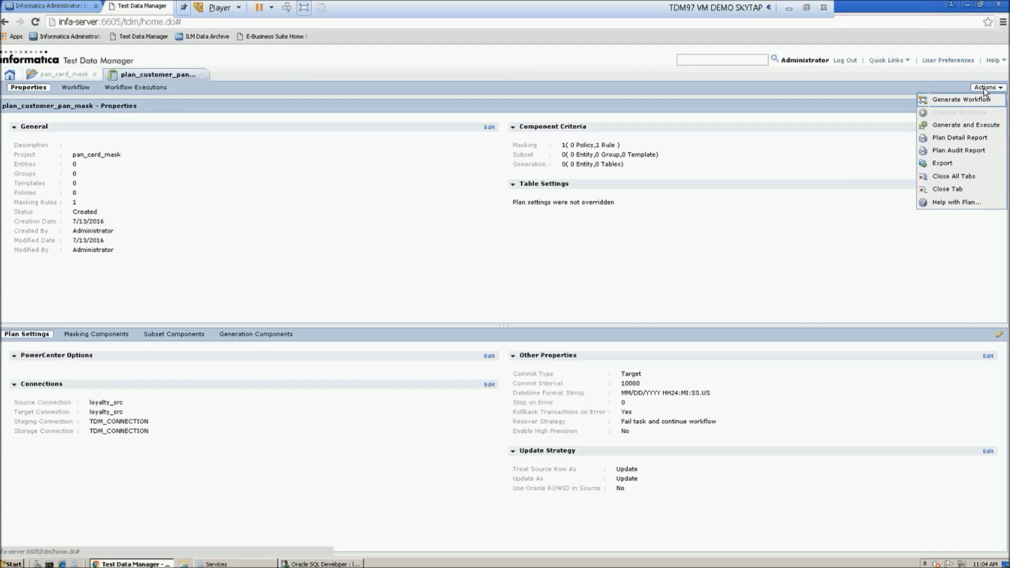
click(957, 129)
click(581, 393)
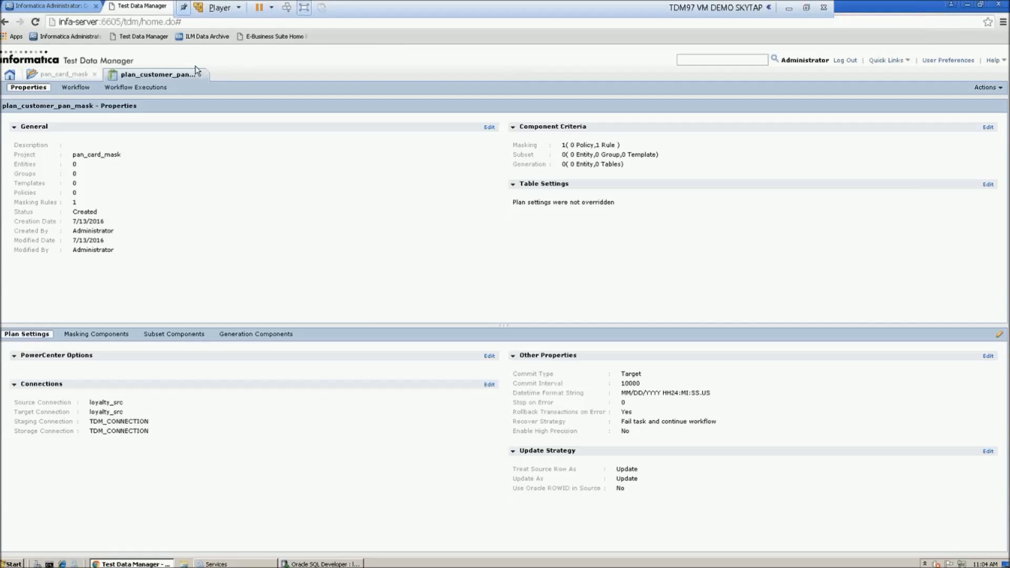
click(199, 74)
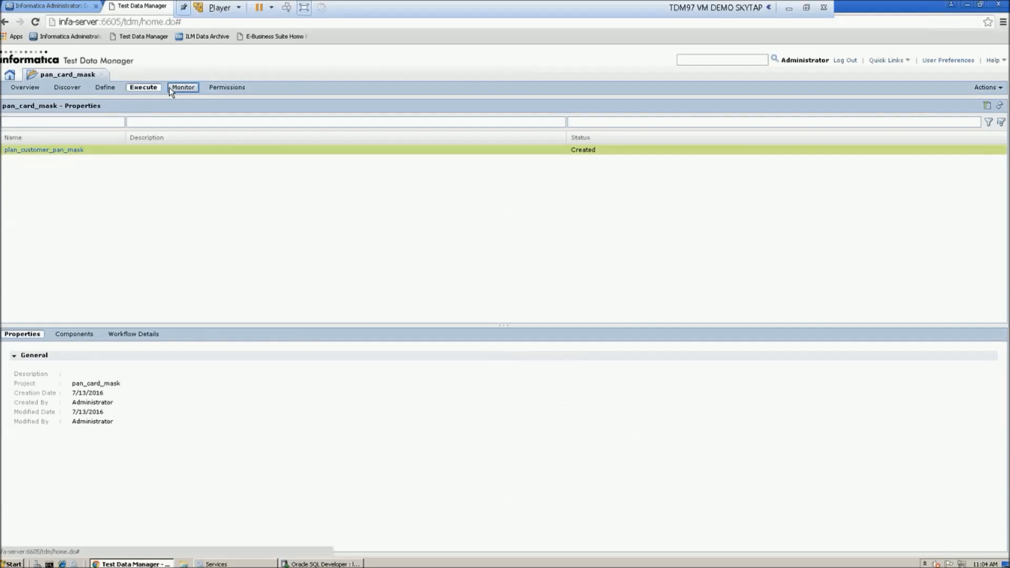
click(182, 87)
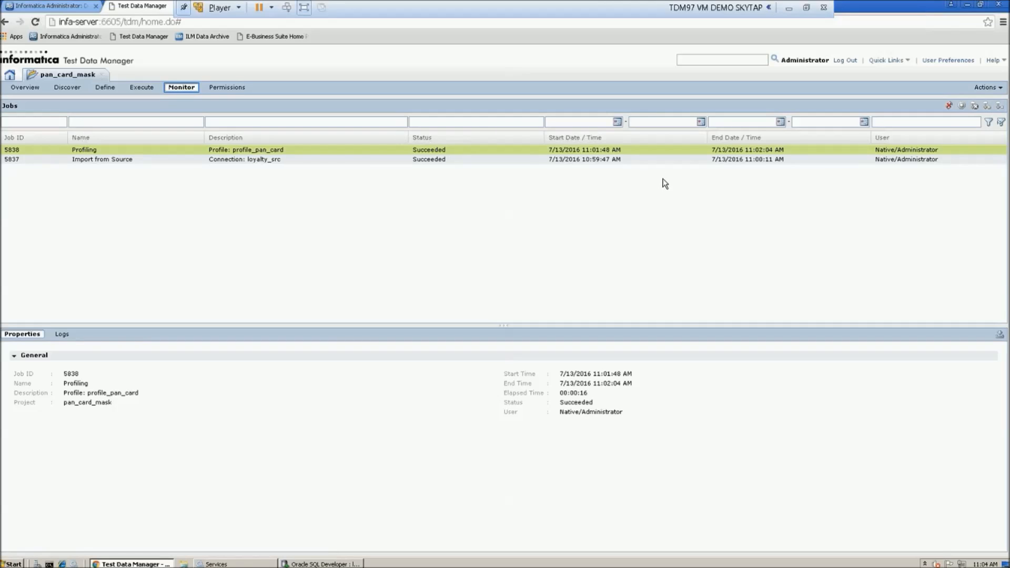
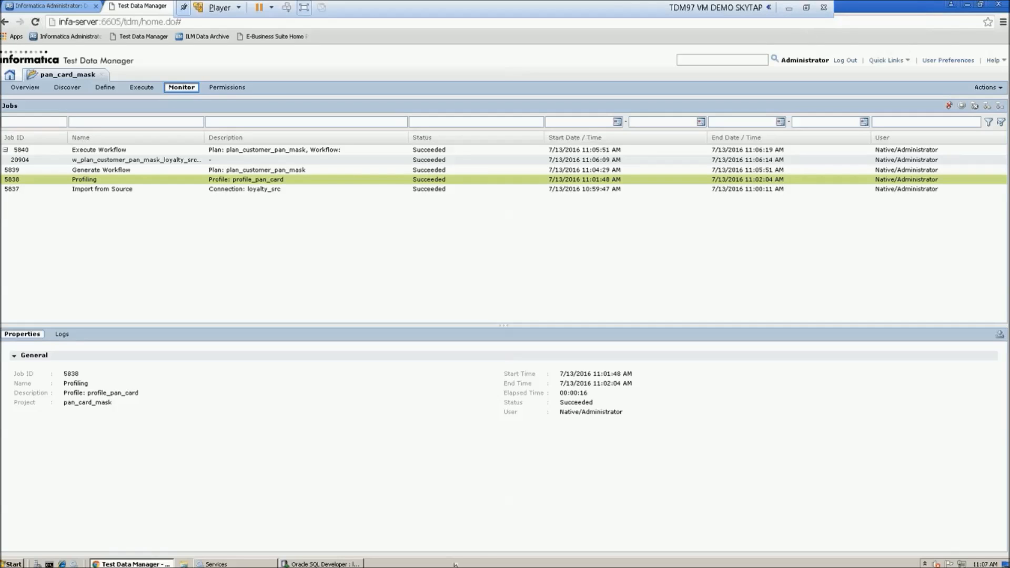
- Switch to Oracle SQL Developer and rerun select * from customerpan on loyalty_source to check the masked PAN numbers
click(350, 562)
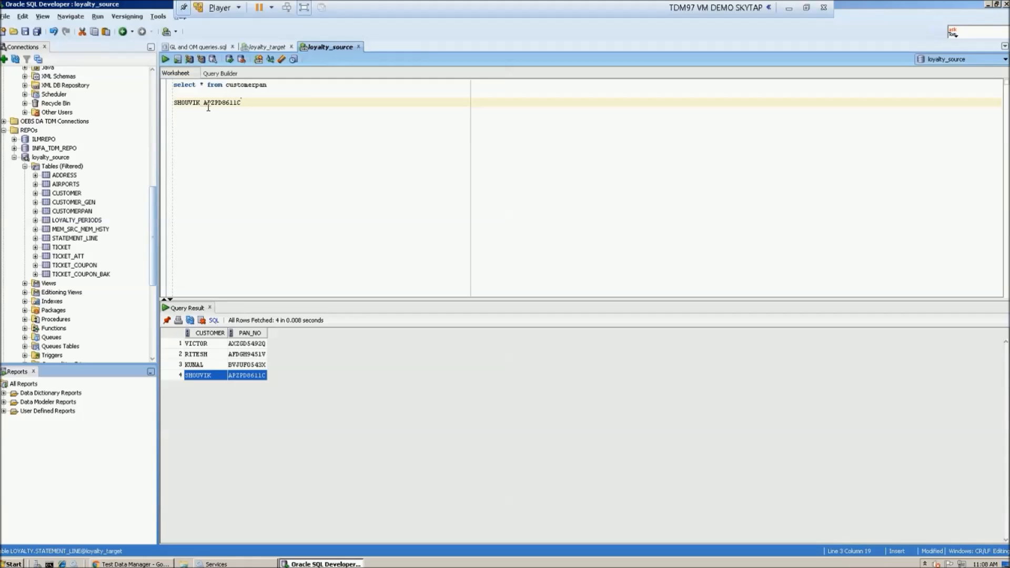
drag(271, 85, 174, 86)
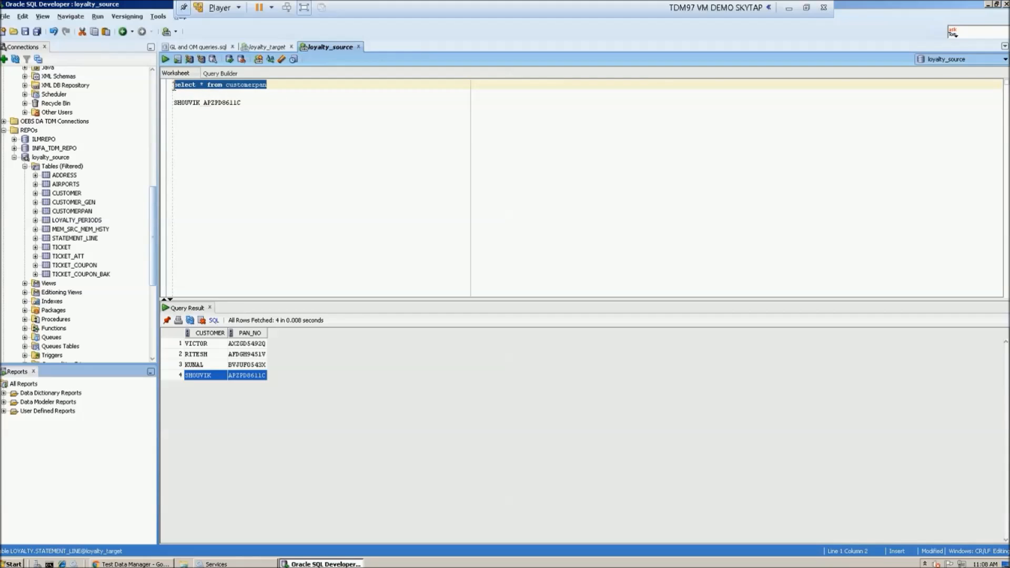
click(166, 60)
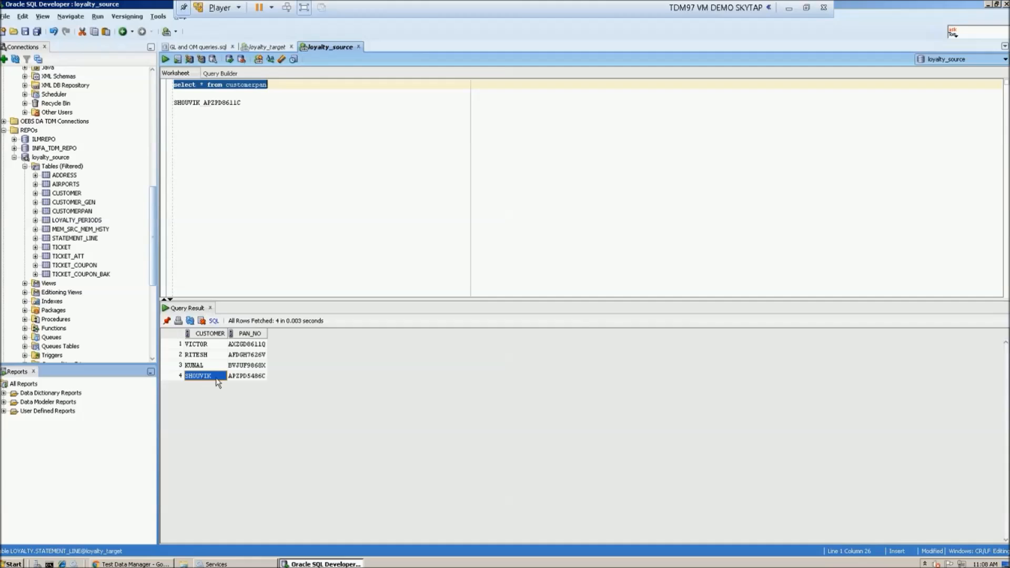
- Copy the fourth customer's masked row from the query result and paste it beneath the original record in the worksheet for comparison
drag(218, 383, 240, 383)
key(ctrl+c)
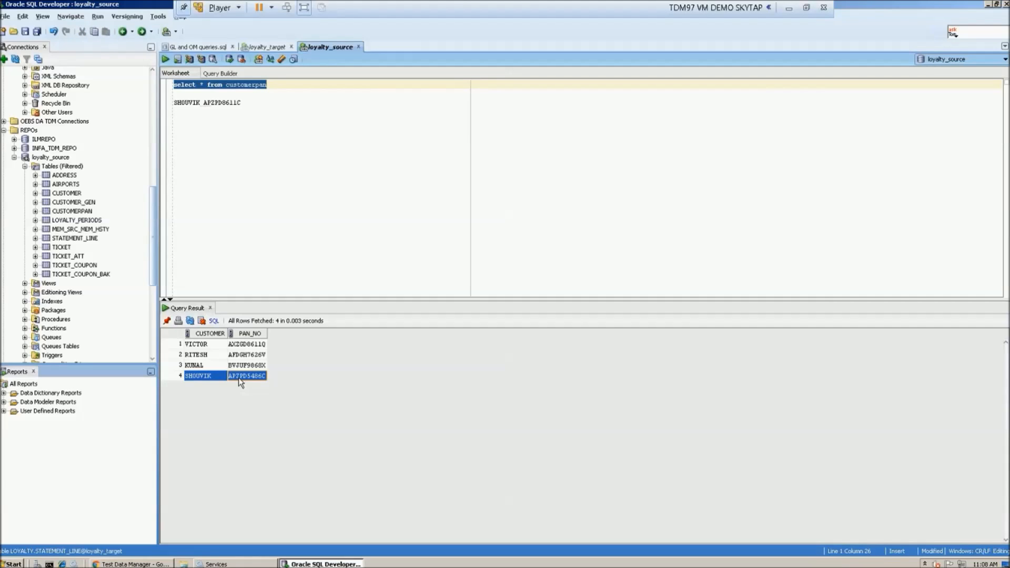
click(247, 102)
key(Return)
key(Return)
key(ctrl+v)
key(Return)
key(Return)
key(Return)
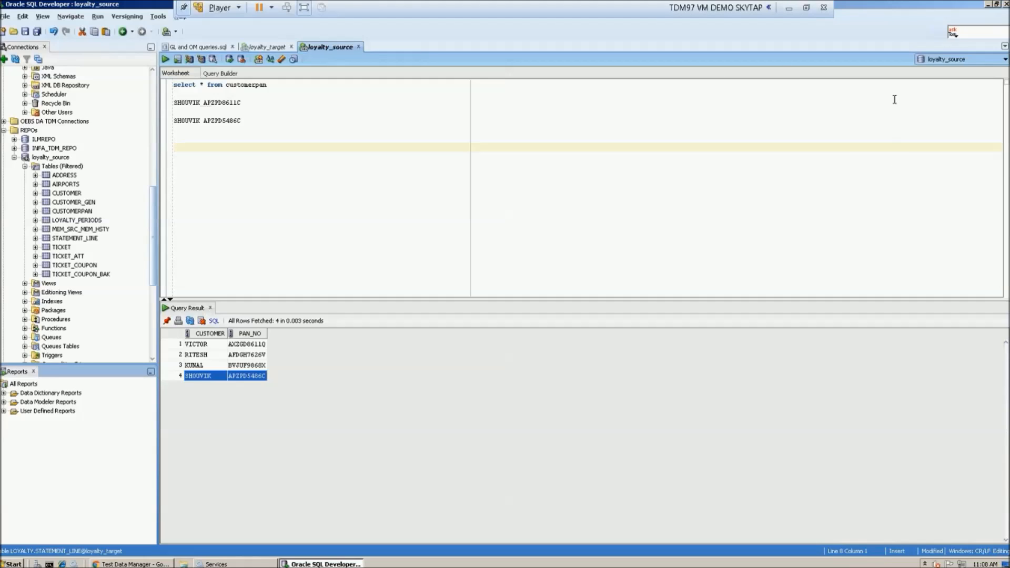
- Replace the worksheet contents with select * from customer, run the query and examine the customer columns in the result
drag(242, 120, 178, 91)
key(Delete)
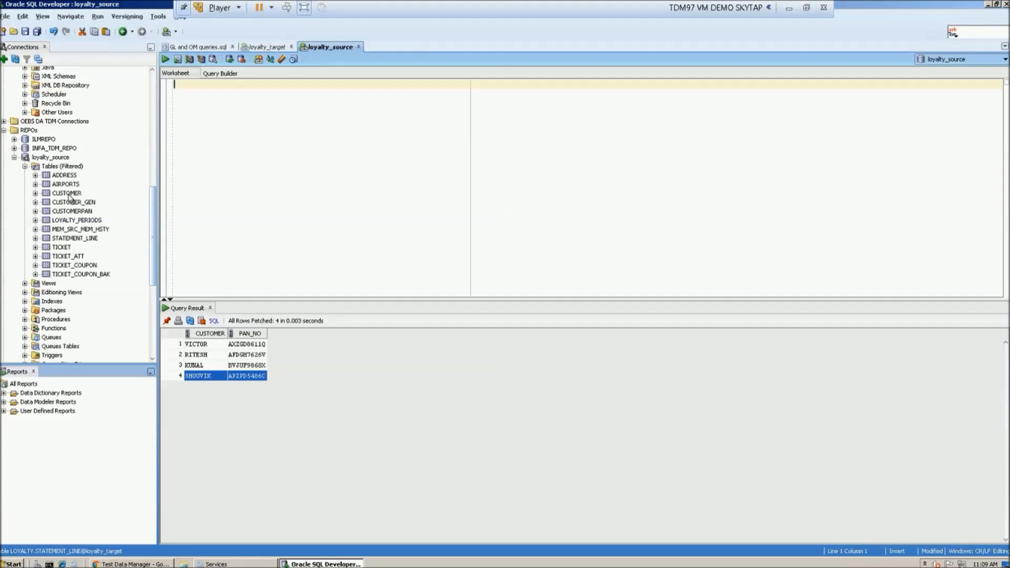
click(227, 103)
text(selec)
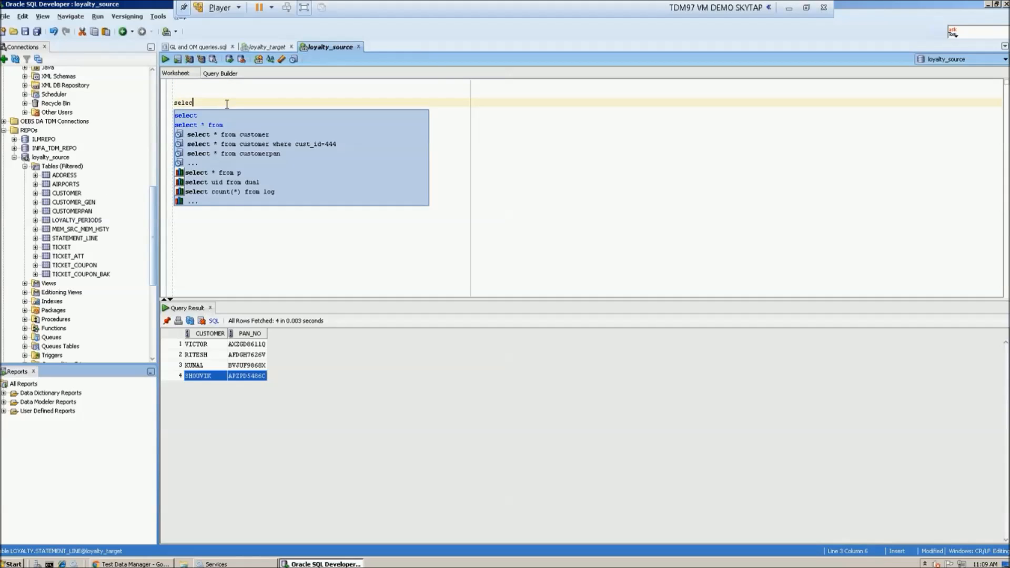
text(t * from cuso)
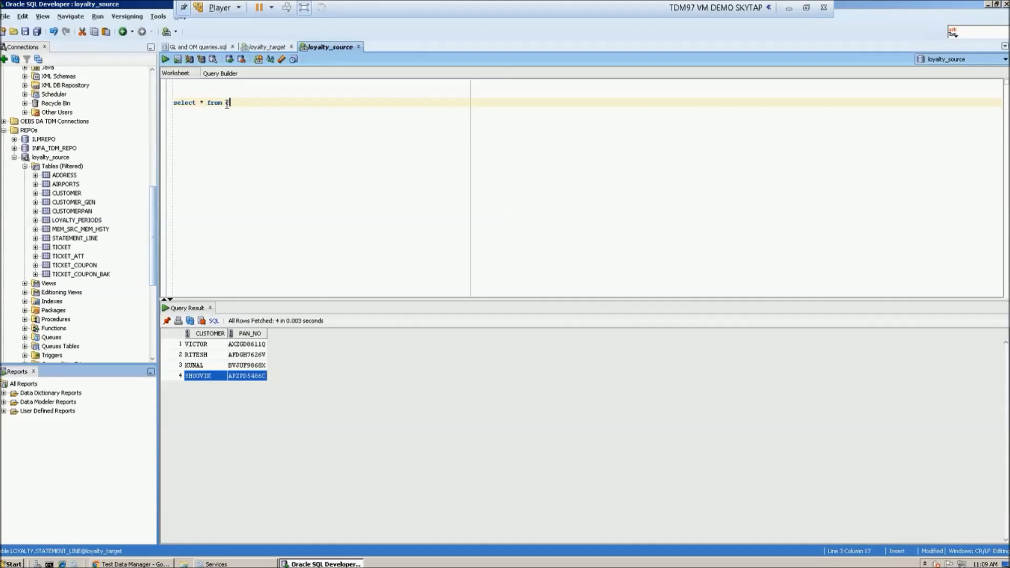
text(mer)
key(BackSpace)
key(BackSpace)
key(BackSpace)
key(BackSpace)
text(tomer)
drag(275, 97, 173, 104)
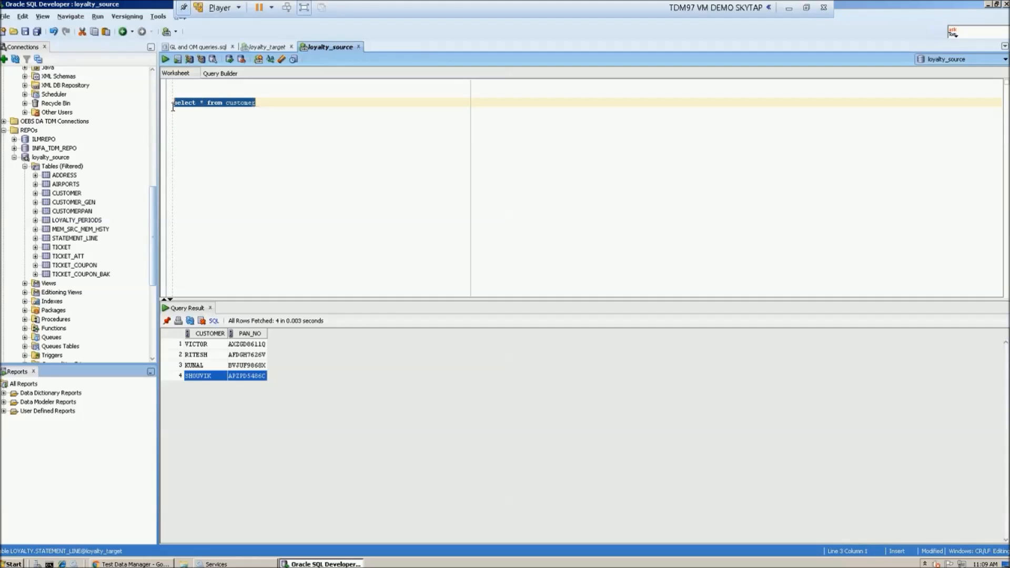
click(165, 59)
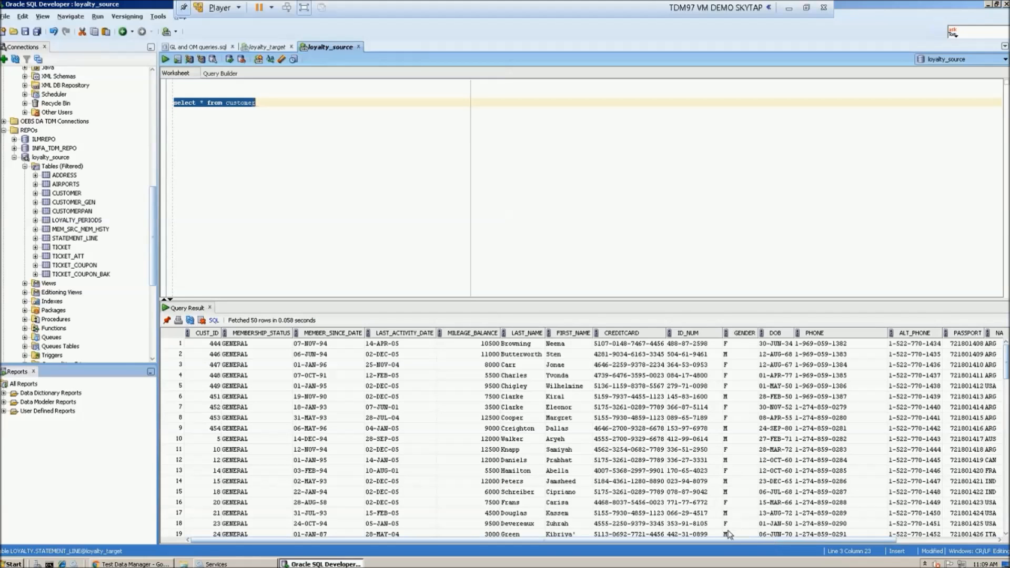
drag(757, 540, 833, 542)
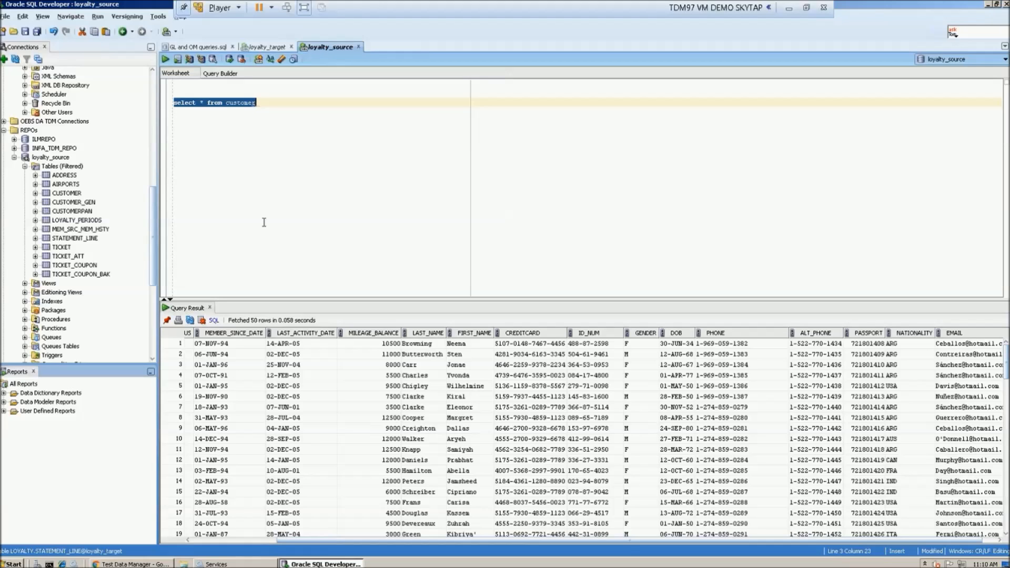
- Switch to Test Data Manager and try to create a new project named subset_customer_demo
mouse_move(120, 564)
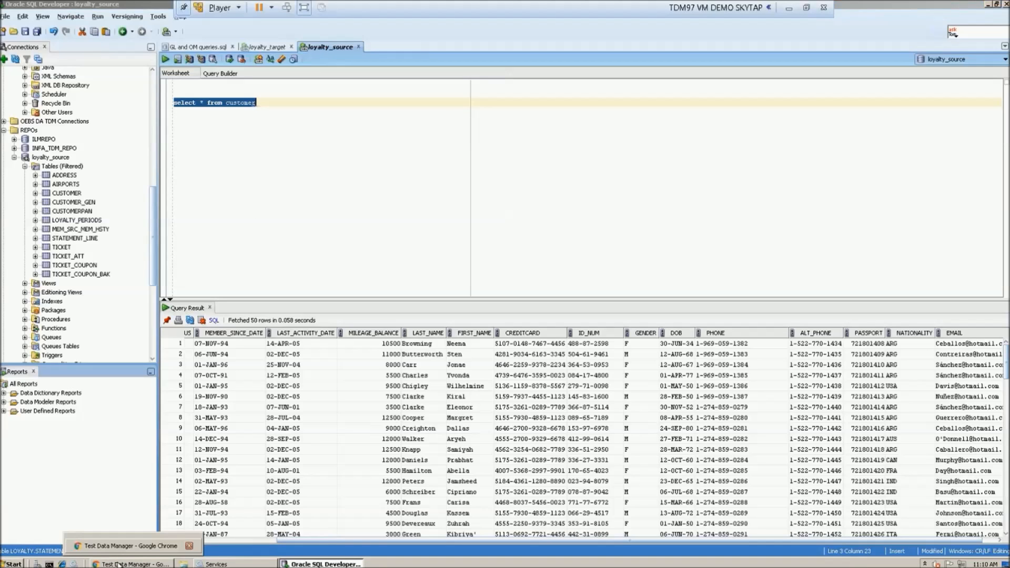
click(119, 563)
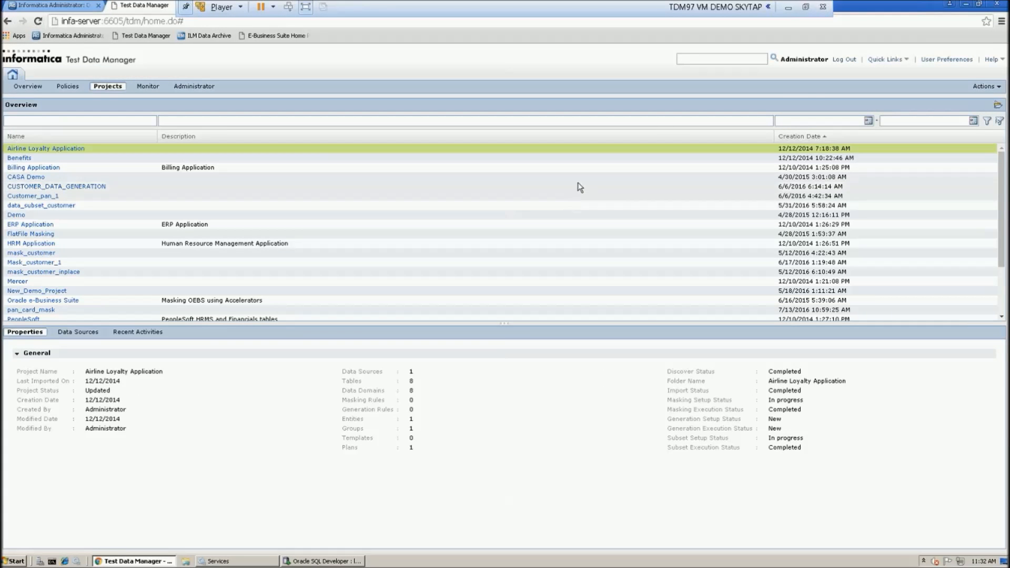
click(992, 89)
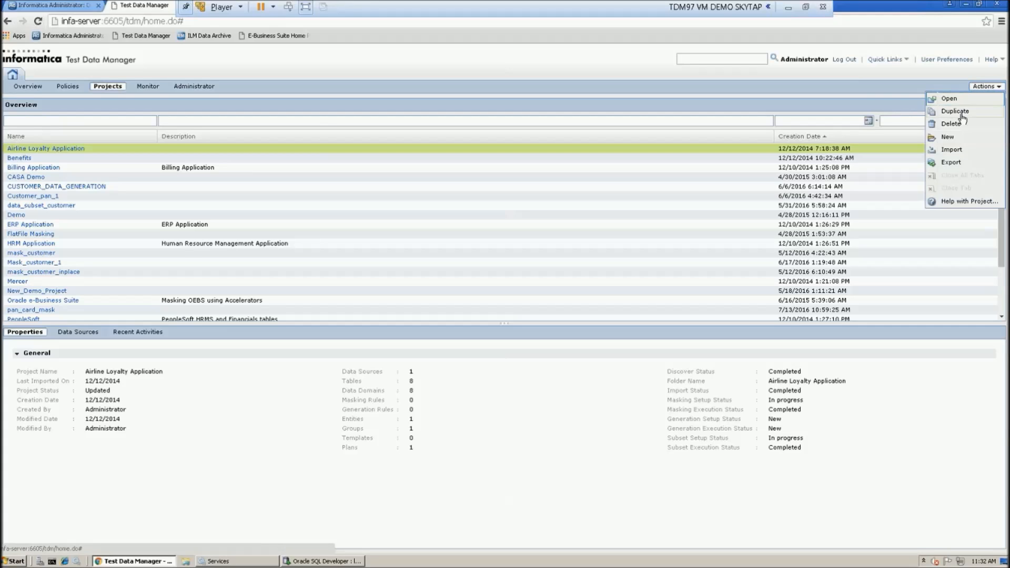
click(946, 137)
text(s)
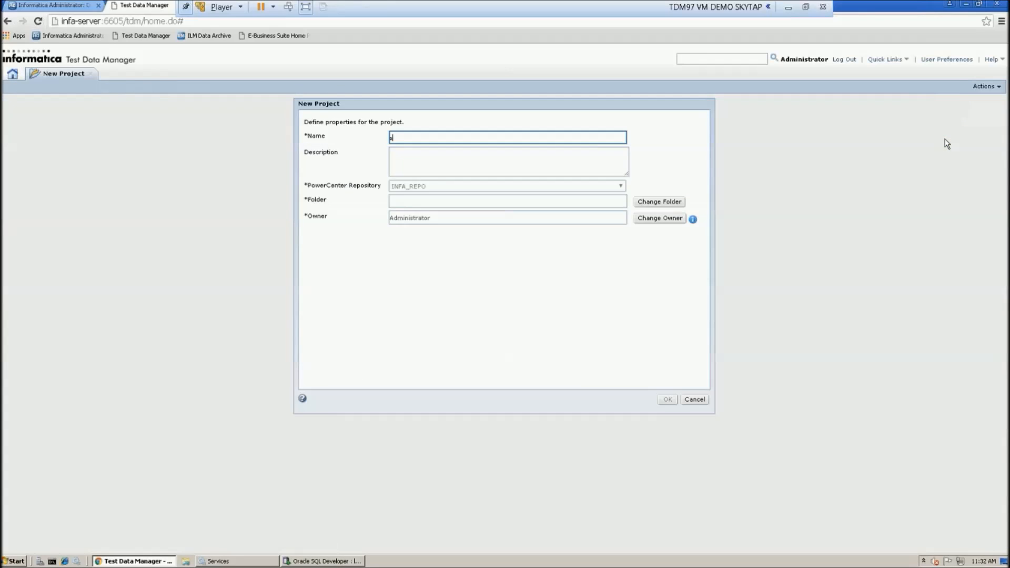
text(ubset_customer_demo)
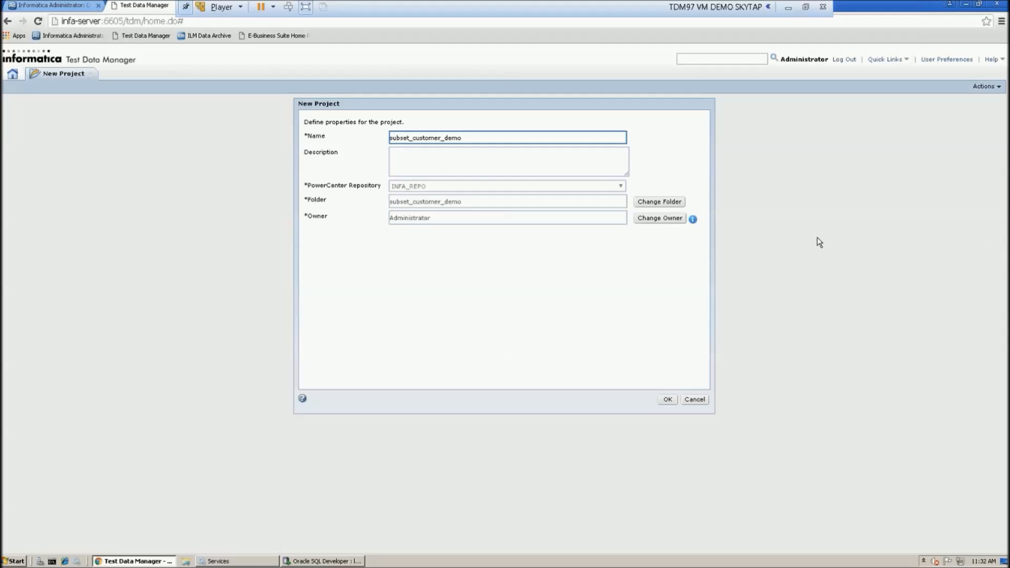
click(669, 400)
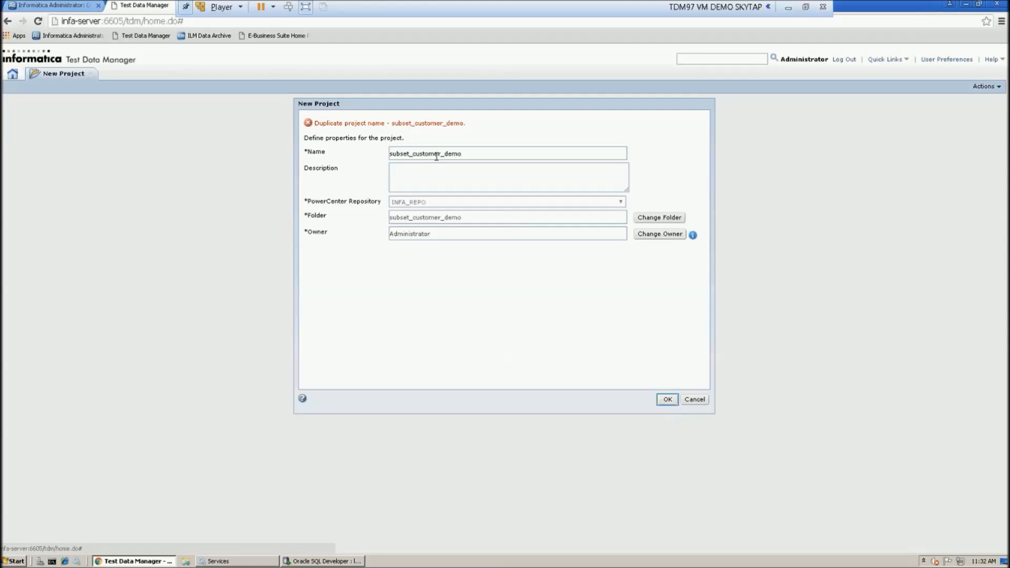
- Change the new project's name to subset_customer_demo_1 and create it
click(471, 156)
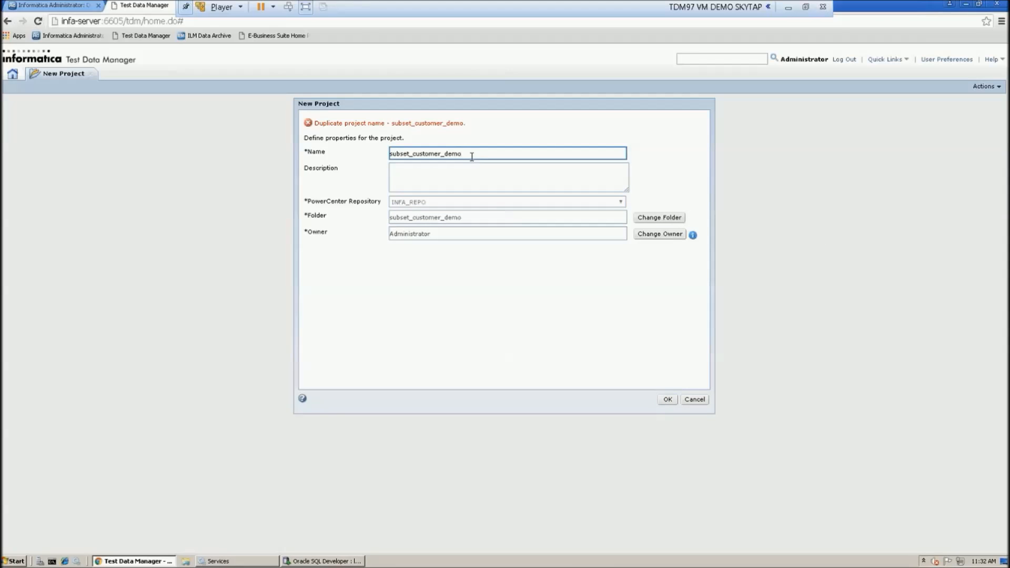
text(_1)
click(667, 400)
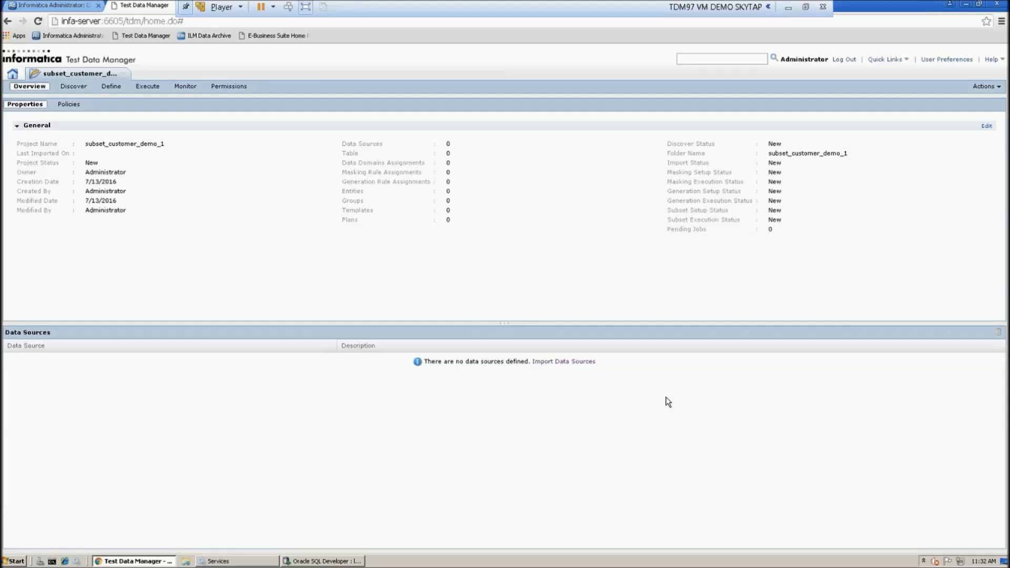
- Start importing data source metadata into the project from the loyalty_src datasource connection
click(574, 363)
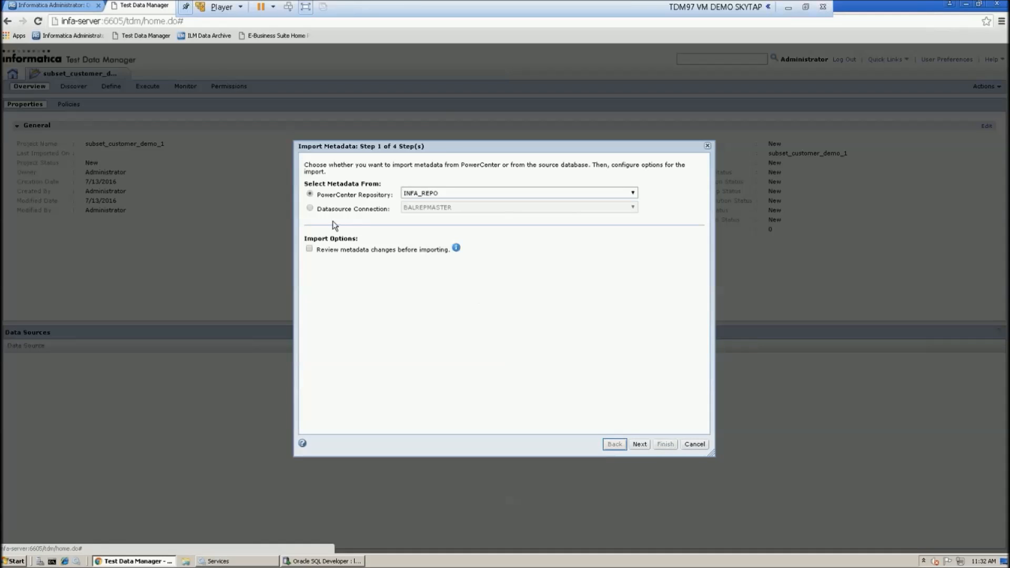
click(310, 208)
click(428, 208)
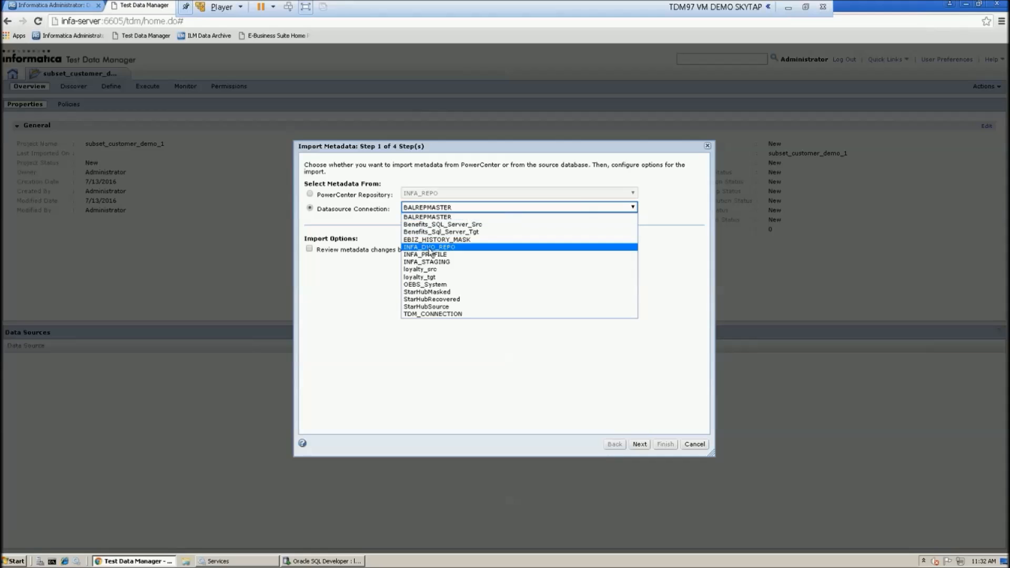
click(431, 272)
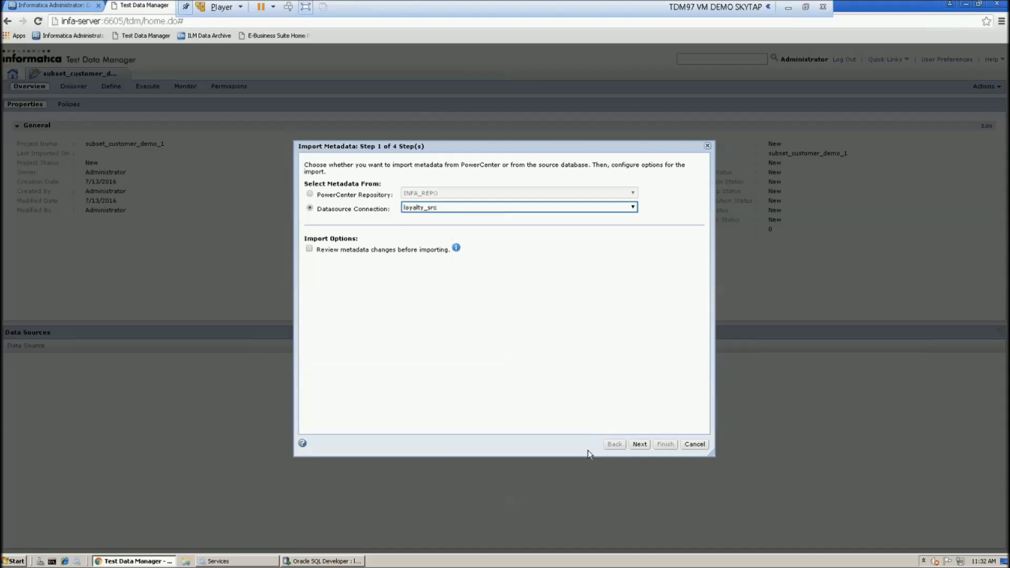
click(637, 446)
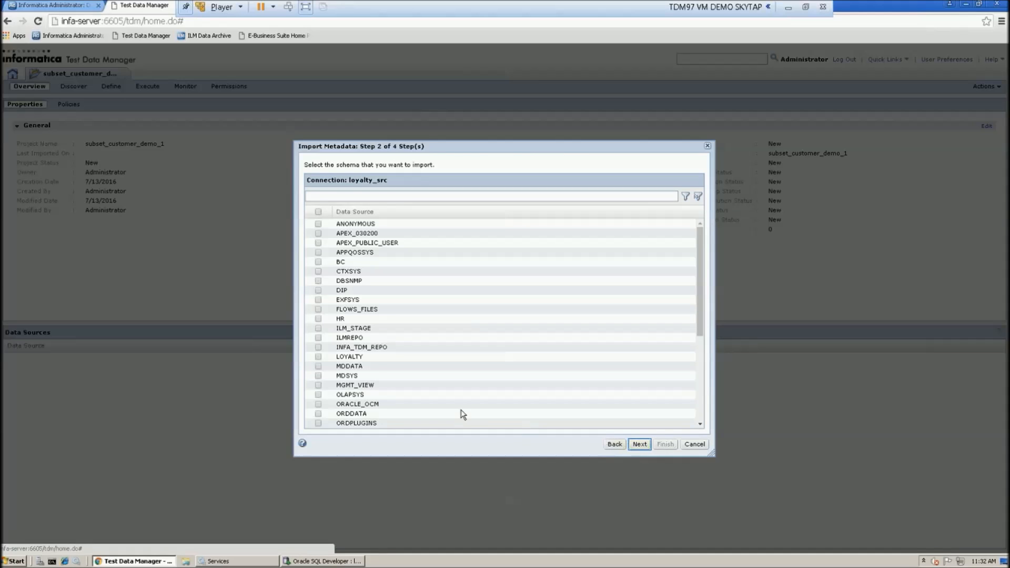
- Choose the LOYALTY schema with all of its tables and import the metadata immediately
click(318, 357)
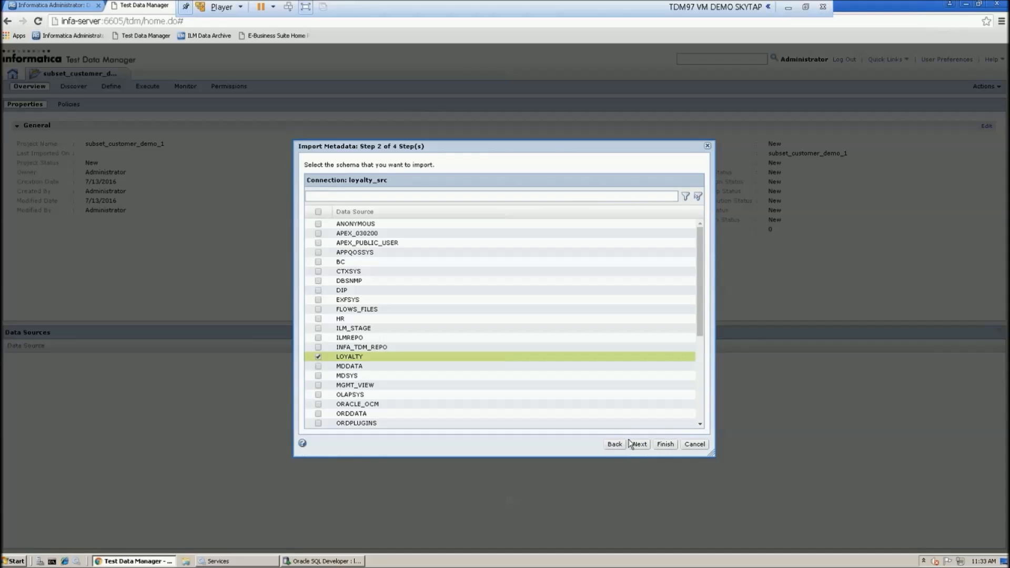
click(638, 444)
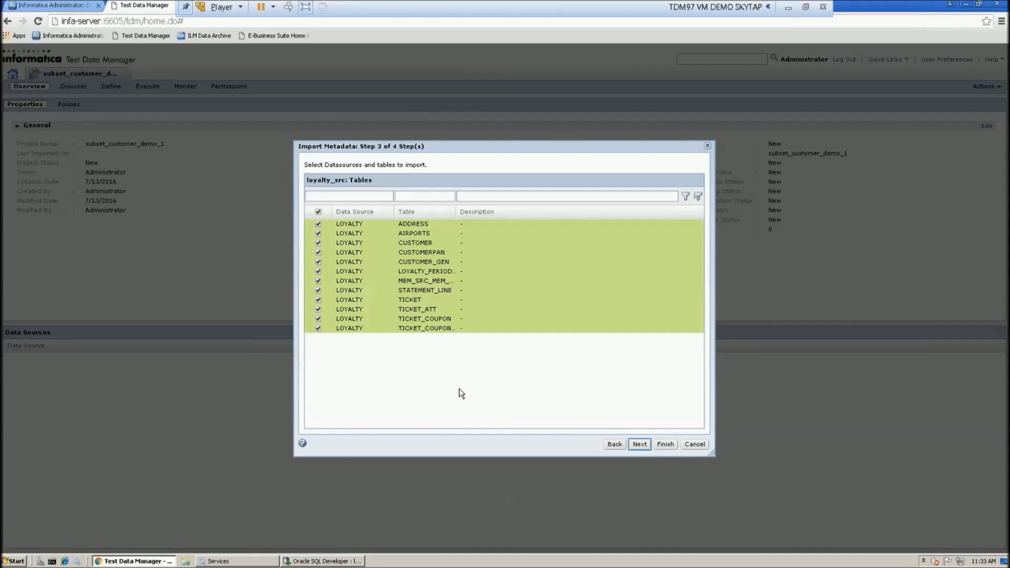
click(639, 444)
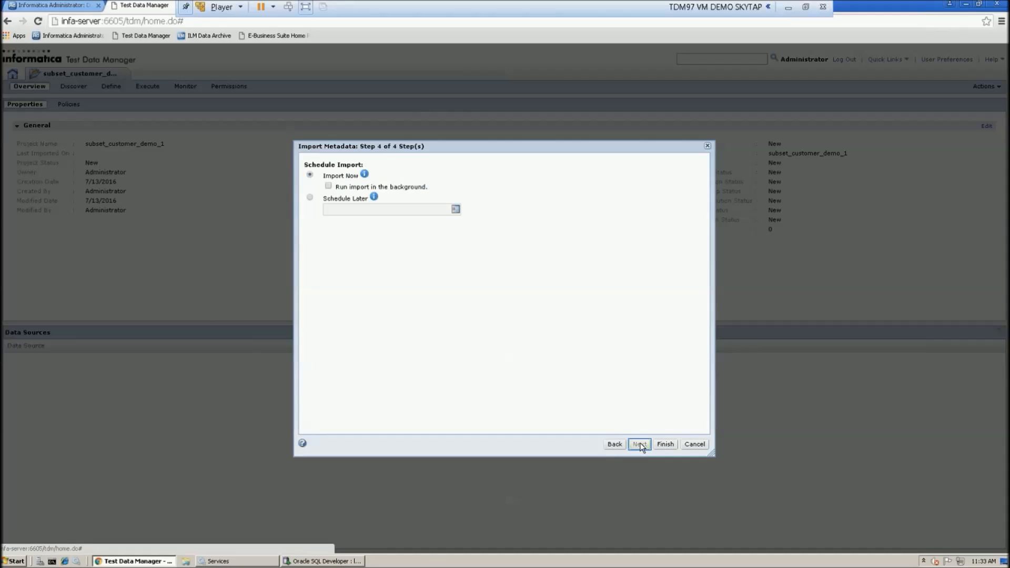
click(665, 444)
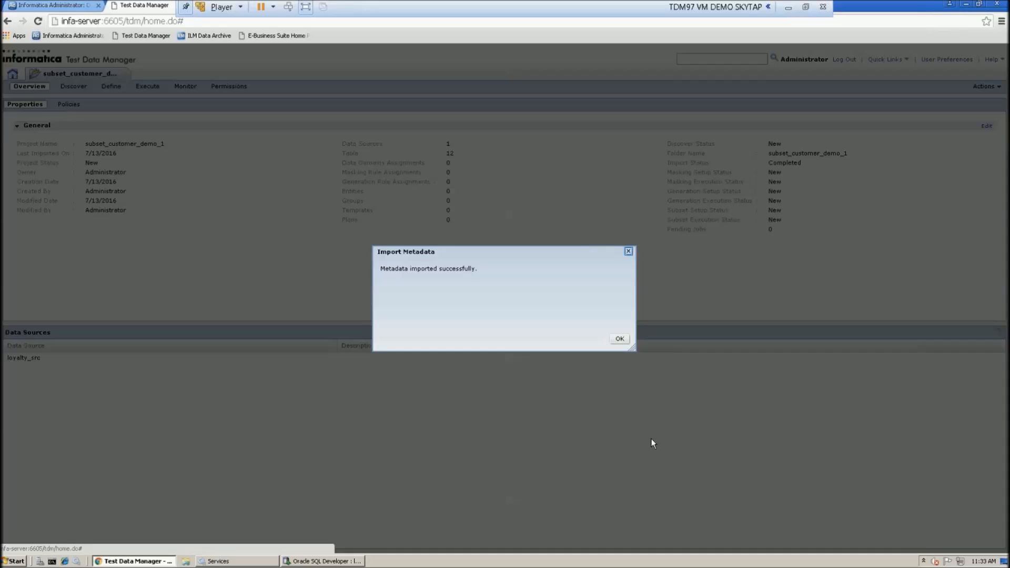
click(620, 340)
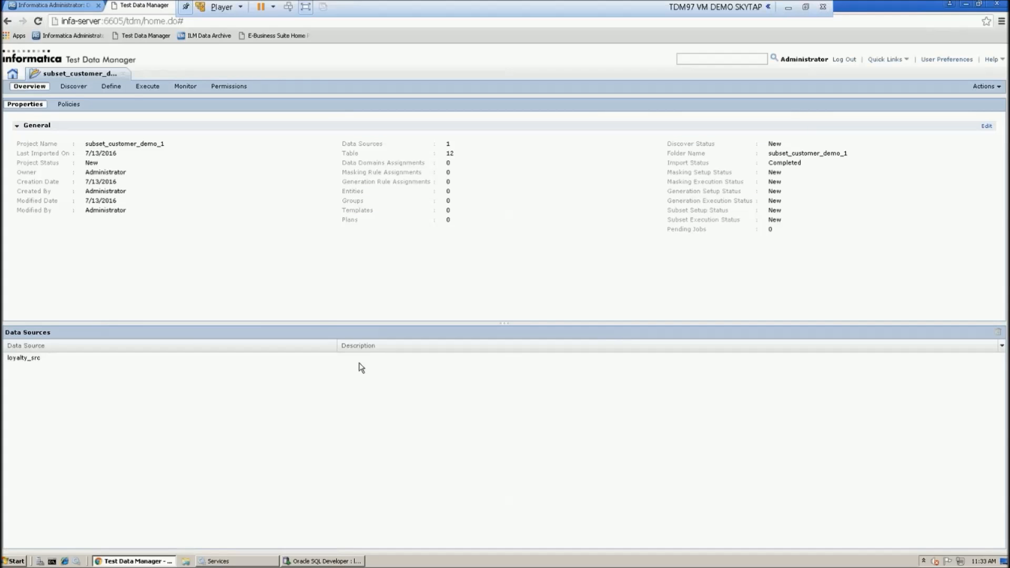
- Start a new discovery profile named subset_profile_customer with the Primary Key and Entity types enabled
click(76, 86)
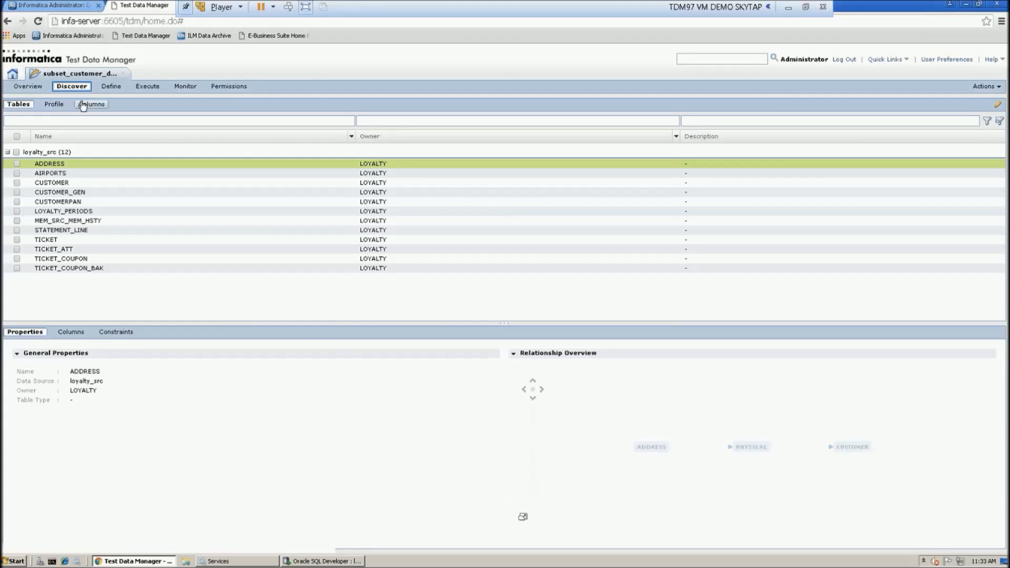
click(53, 104)
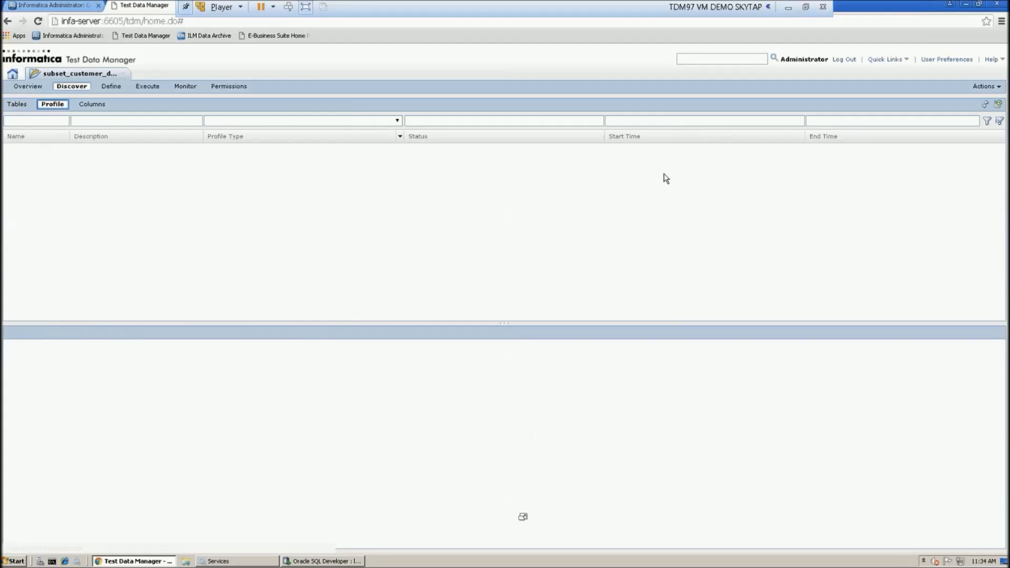
click(985, 86)
click(970, 110)
text(subse)
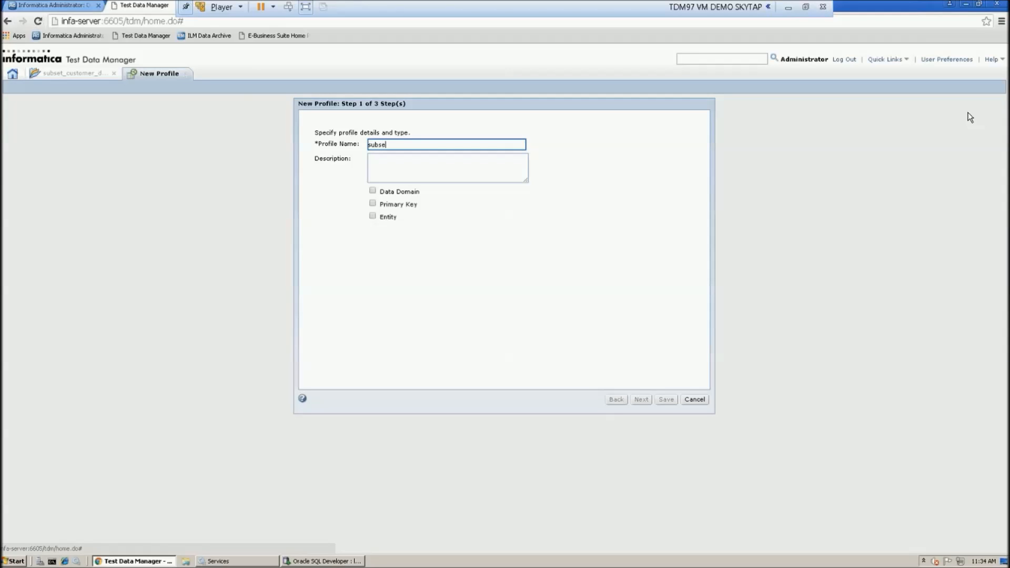
text(t_profile_customer)
click(372, 203)
click(372, 216)
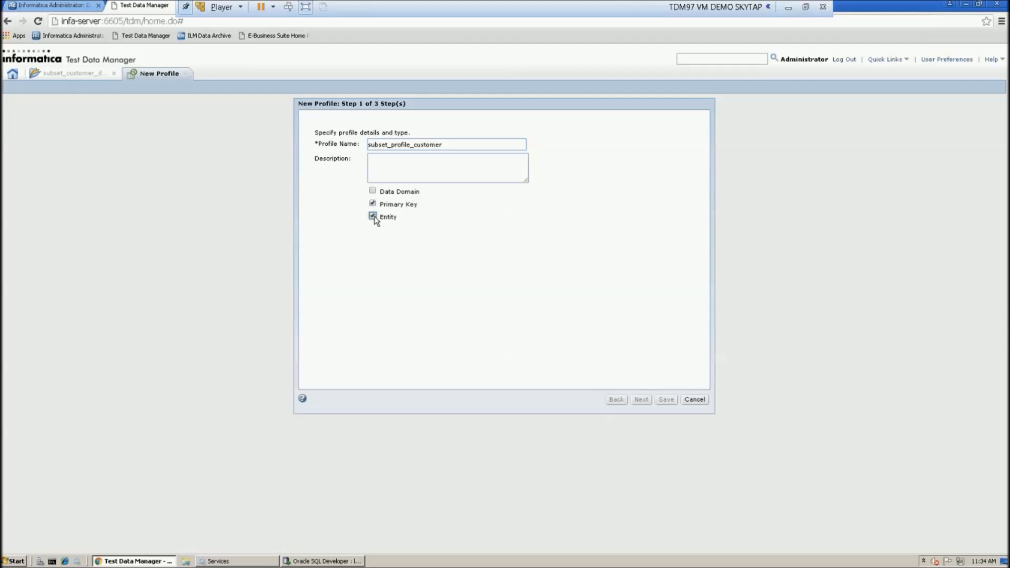
click(642, 399)
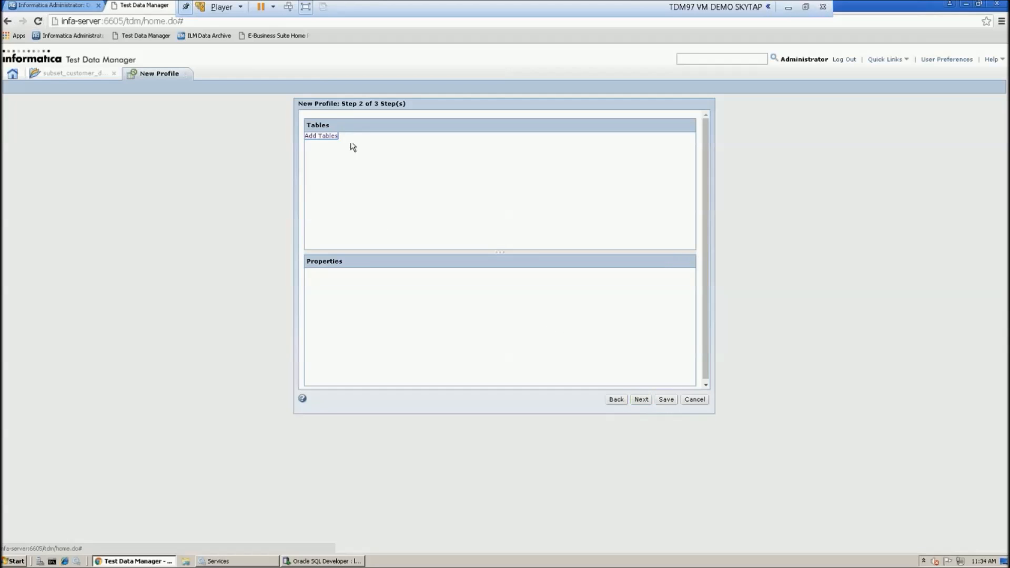
- Add all loyalty_src tables to the profile and save it with the default sampling options
click(316, 137)
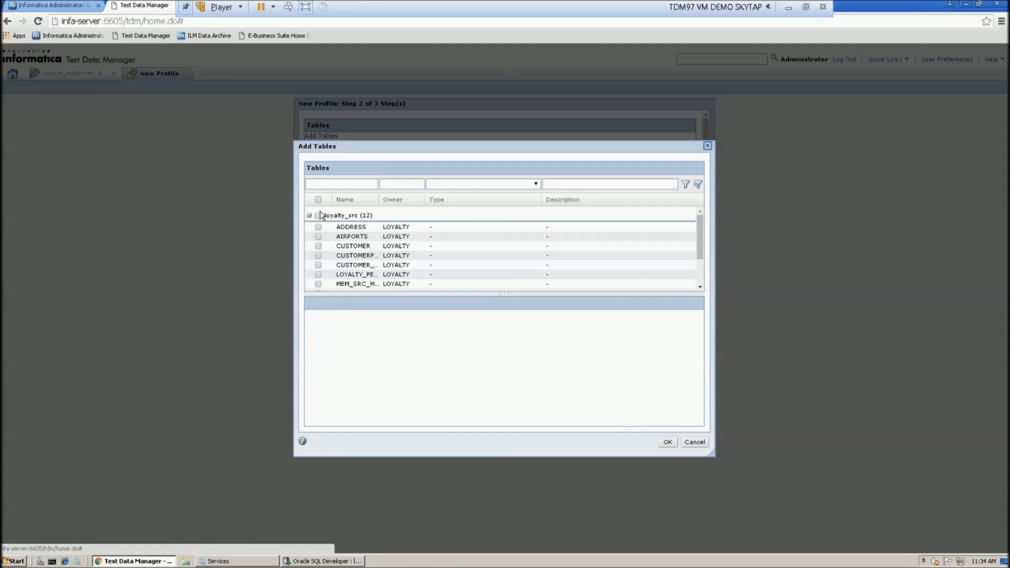
click(318, 215)
click(665, 442)
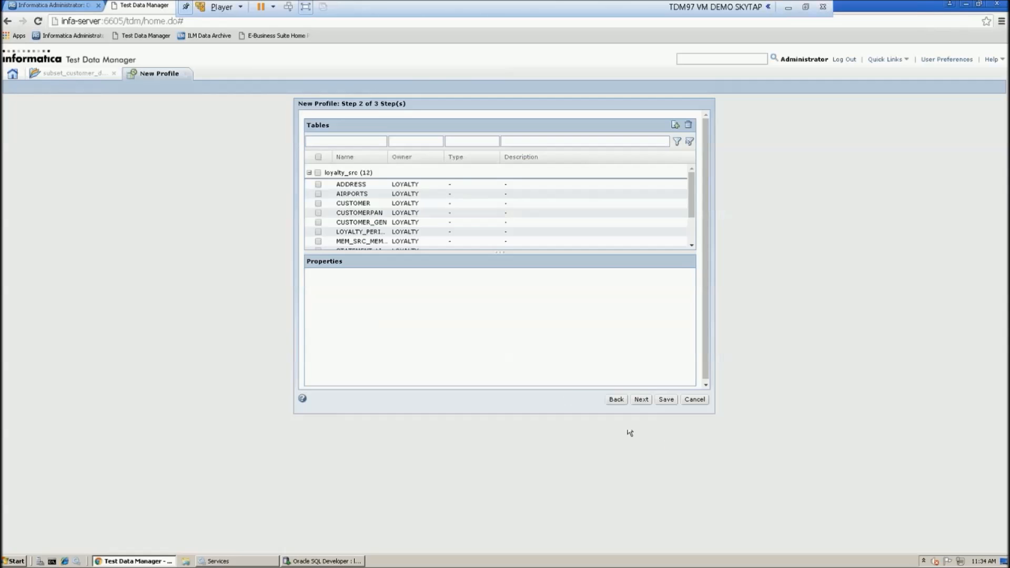
click(317, 173)
click(642, 401)
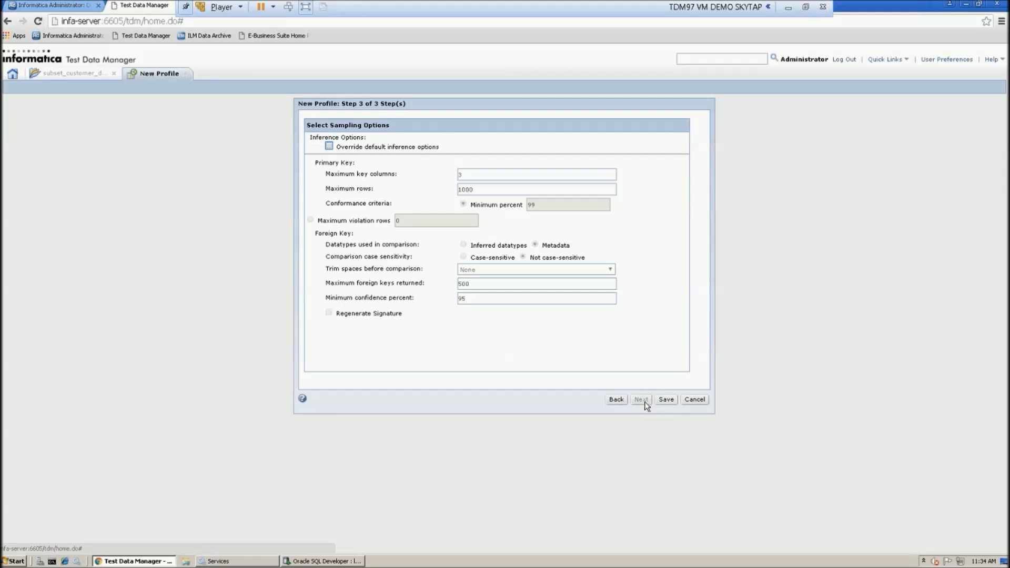
click(662, 401)
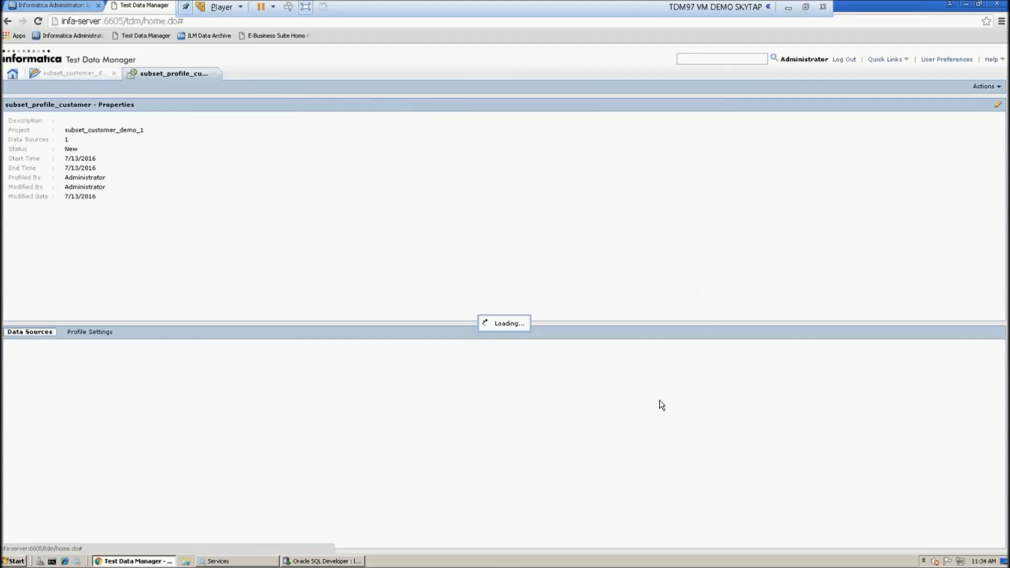
- Execute the subset_profile_customer profile and refresh its profiling job until it finishes
click(983, 86)
click(973, 100)
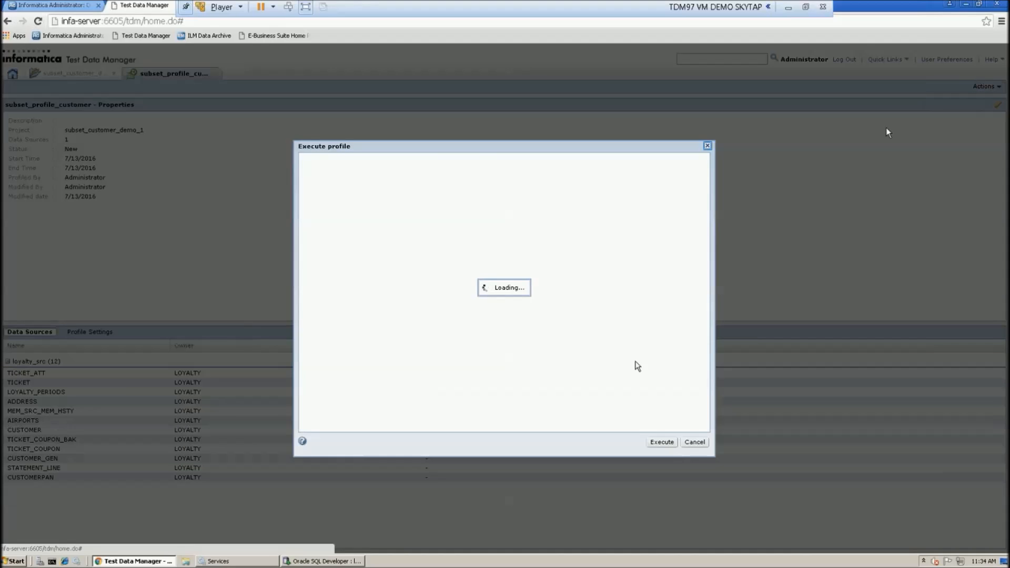
click(657, 444)
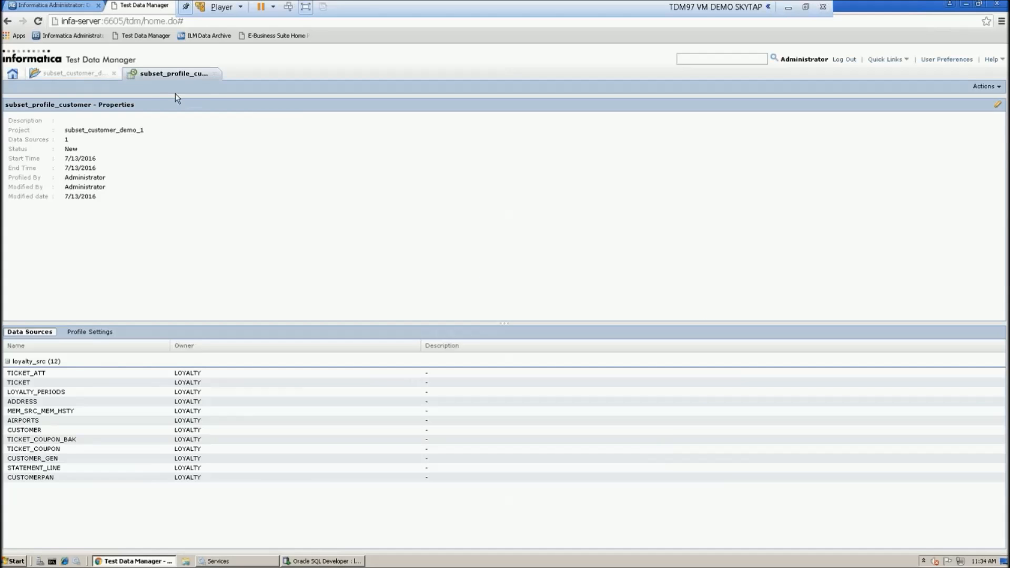
click(214, 73)
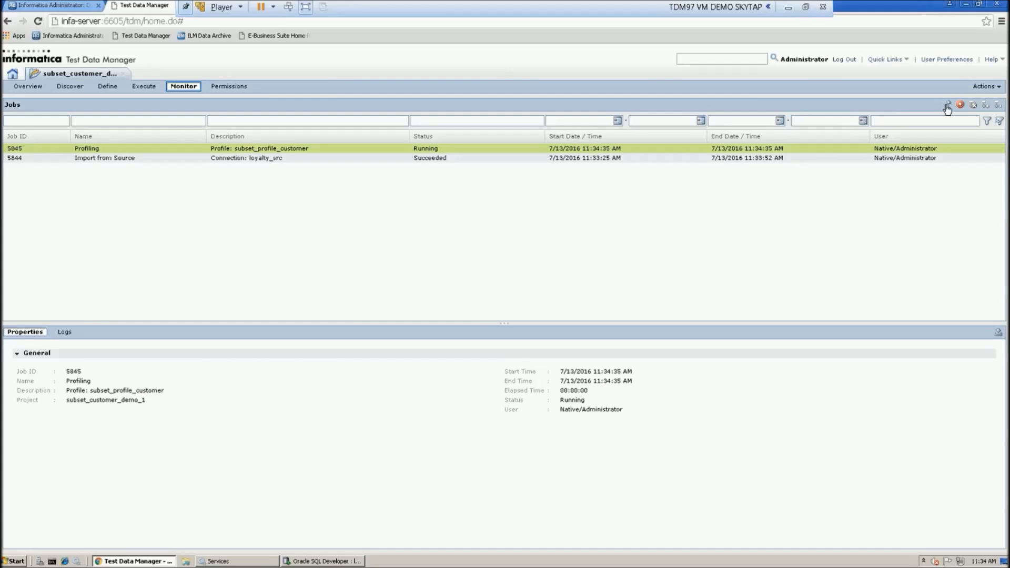
click(947, 106)
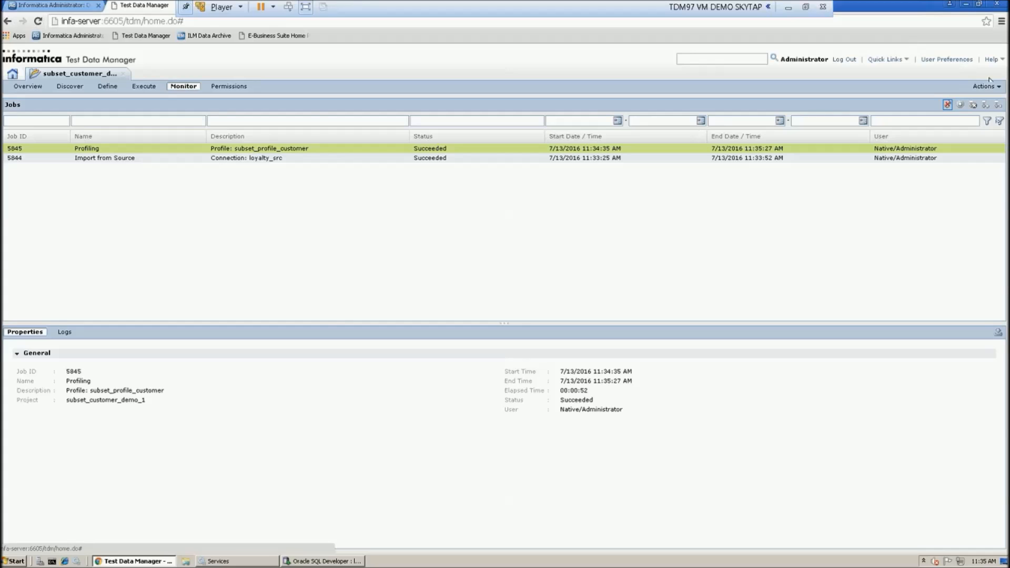
- In subset_profile_customer's entity results, approve Entity_1_CUSTOMER's constraints to ADDRESS.CUST_ID, TICKET_COUPON.ID_NUM, STATEMENT_LINE.CUST_ID and TICKET.CUST_ID
click(70, 86)
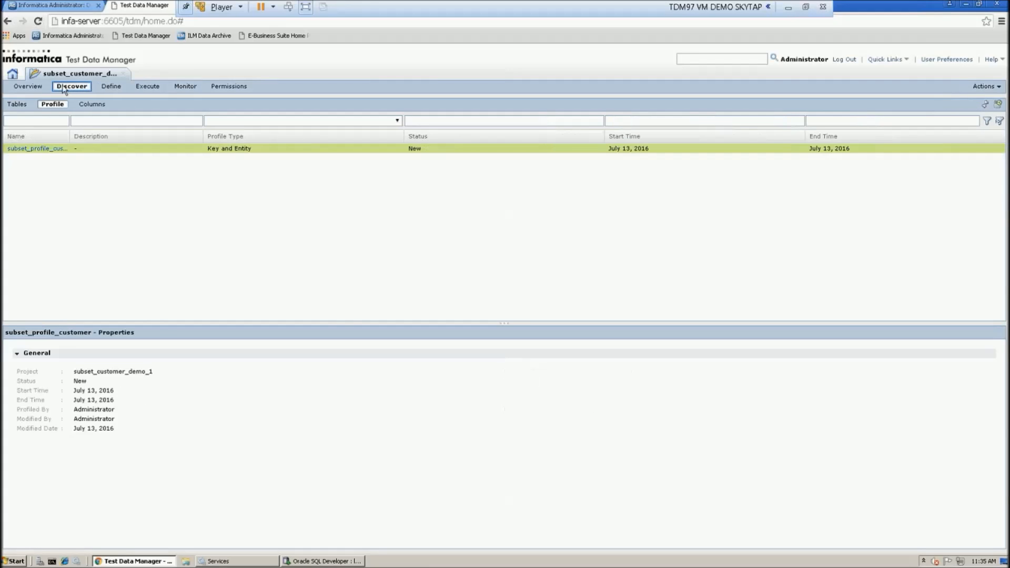
click(49, 149)
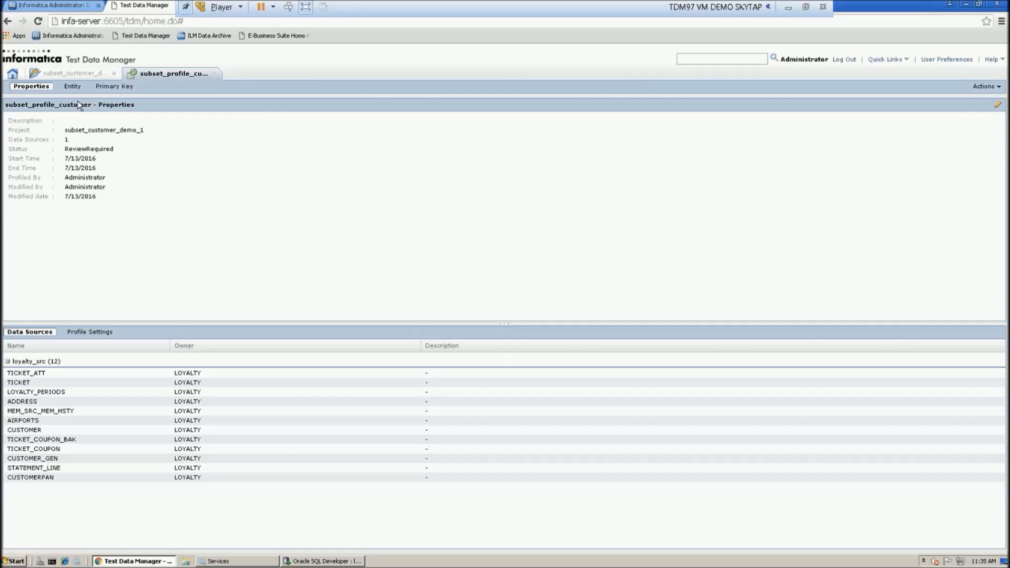
click(72, 86)
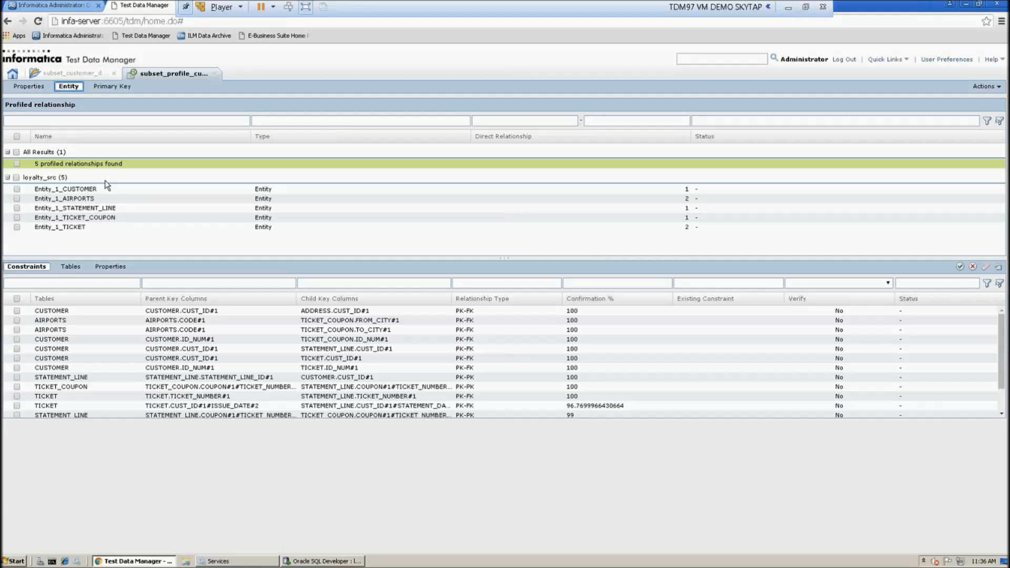
click(87, 189)
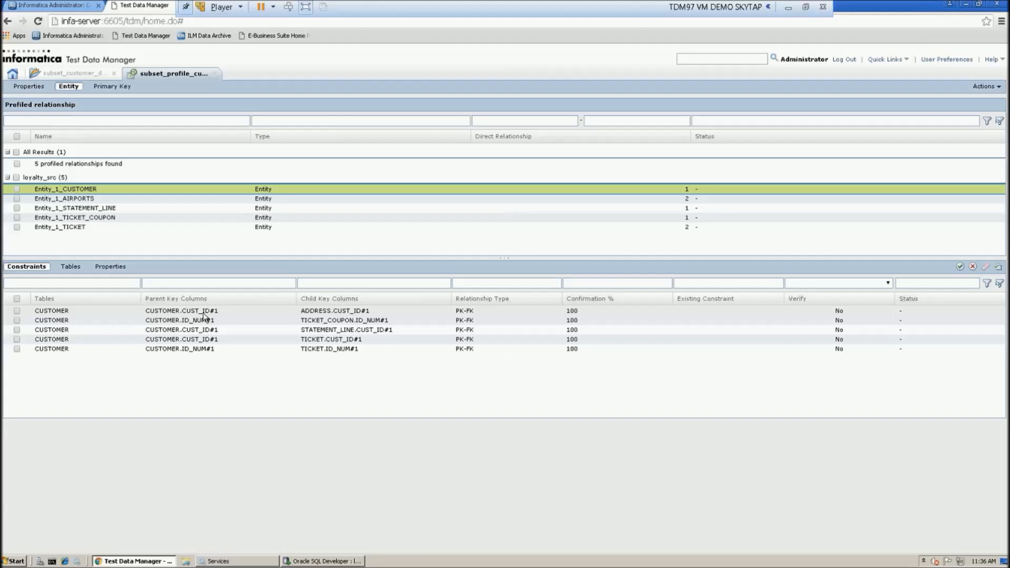
click(17, 311)
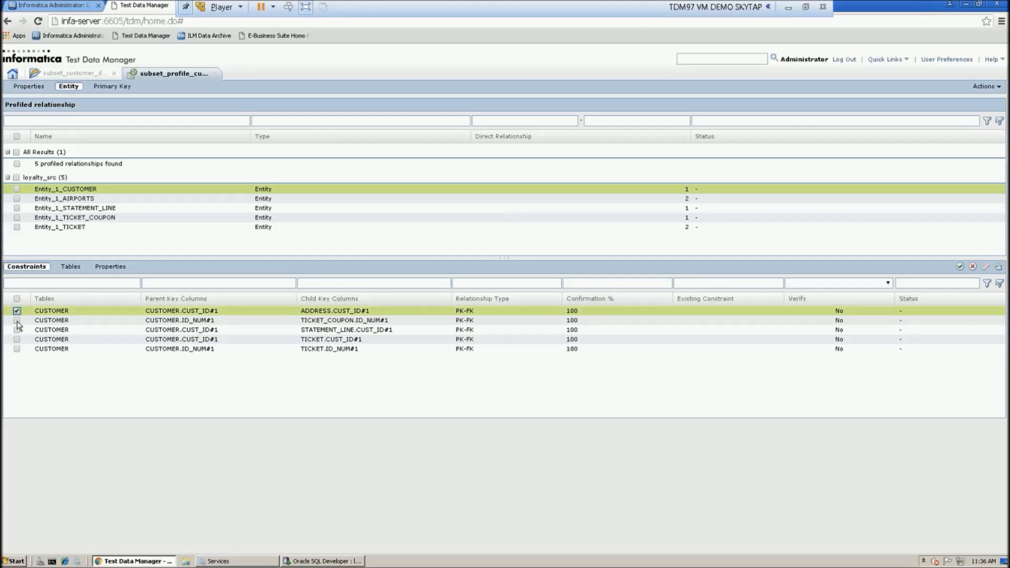
click(17, 320)
click(17, 330)
click(17, 339)
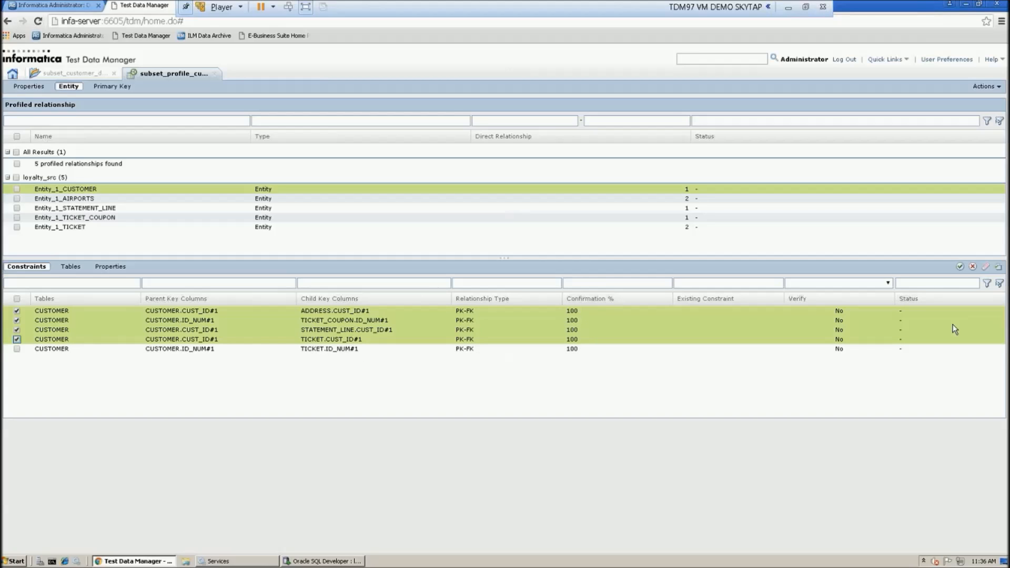
click(960, 267)
click(960, 267)
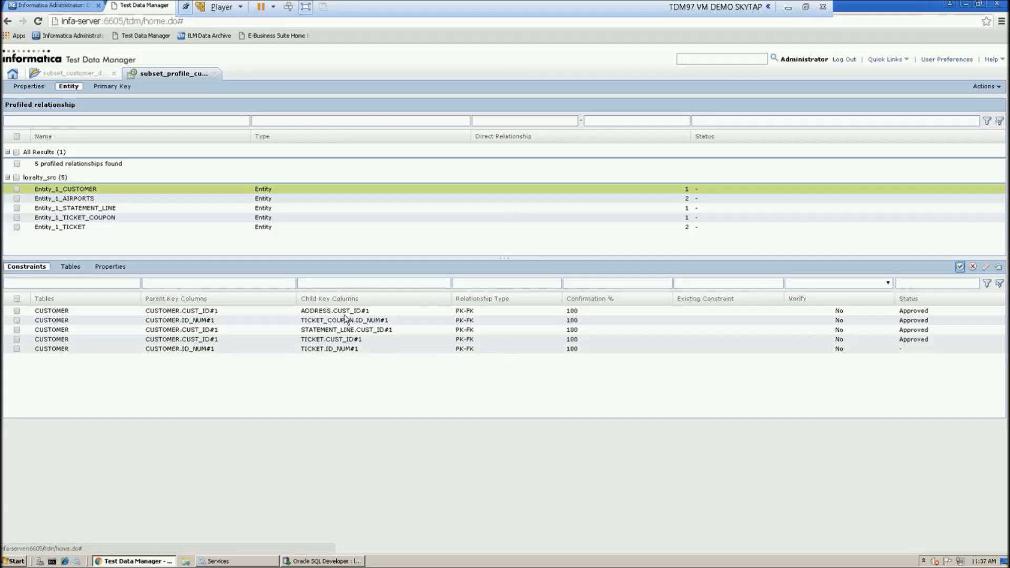
- Generate a subset entity from the profiled relationship Entity_1_CUSTOMER
click(17, 190)
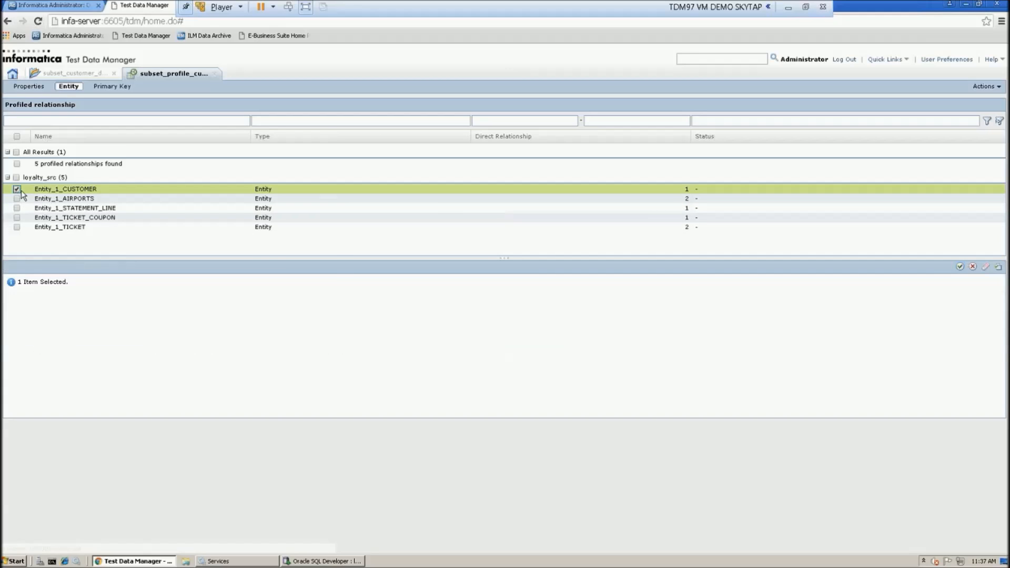
click(979, 87)
click(972, 98)
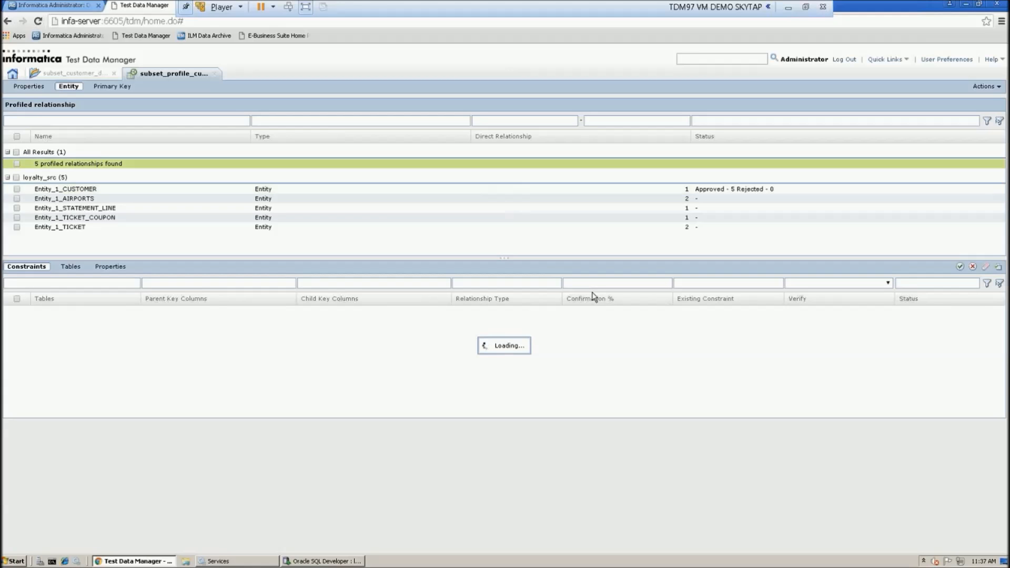
- Open the subset criteria of the CUSTOMER driving table in the project's PROFILE_Entity_1_CUSTOMER entity
click(214, 75)
click(107, 88)
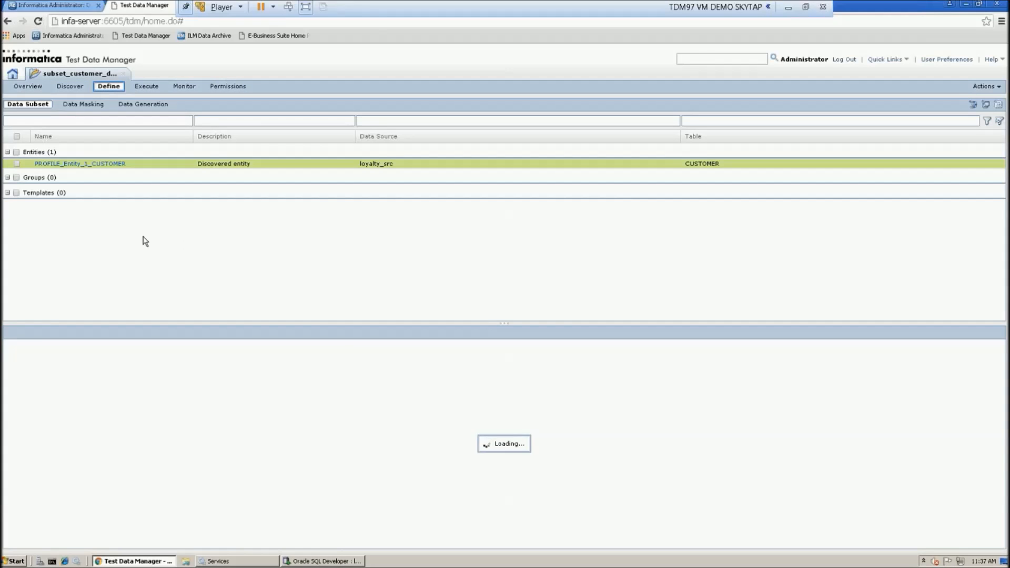
click(20, 163)
click(76, 163)
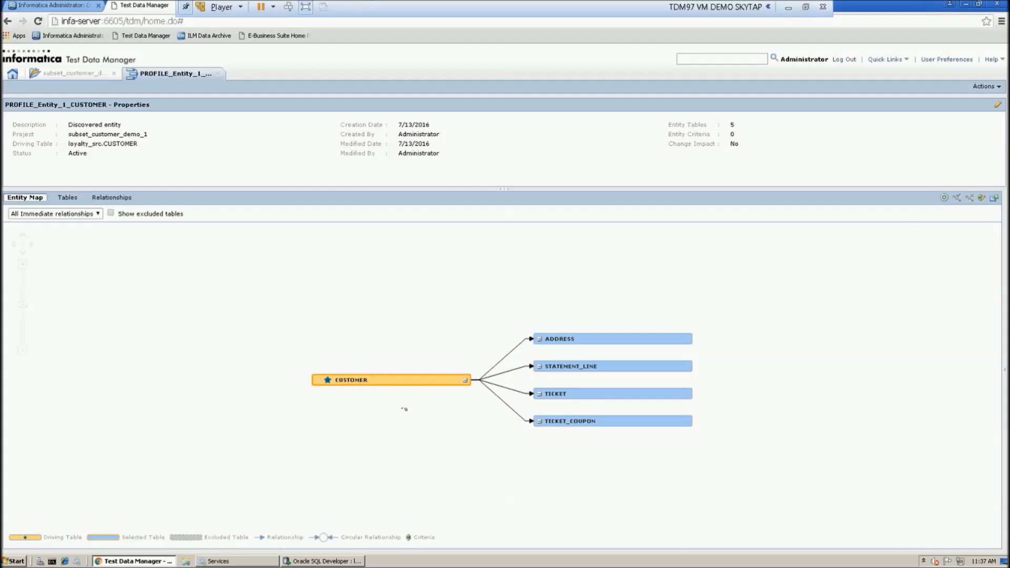
right_click(398, 383)
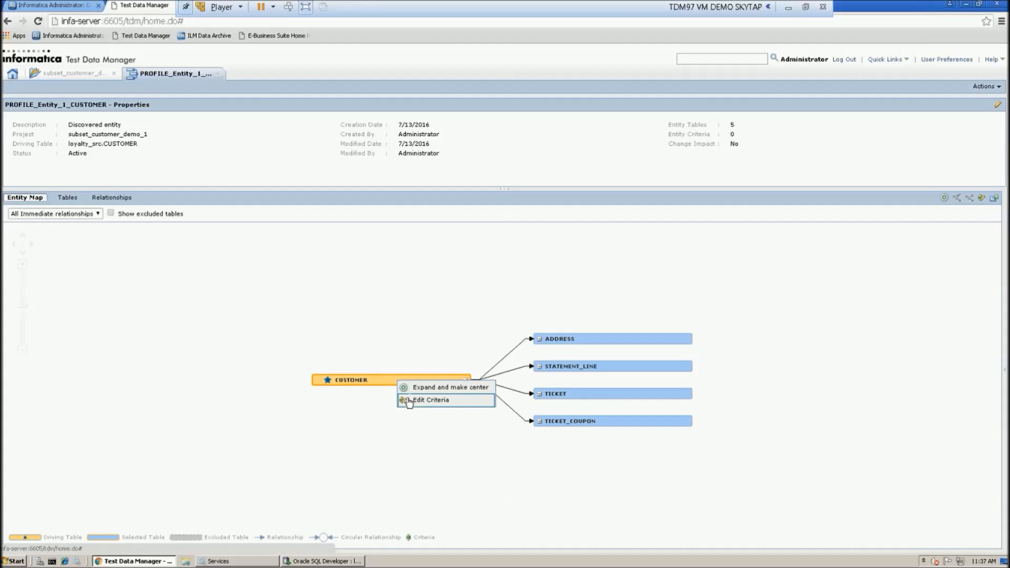
click(409, 401)
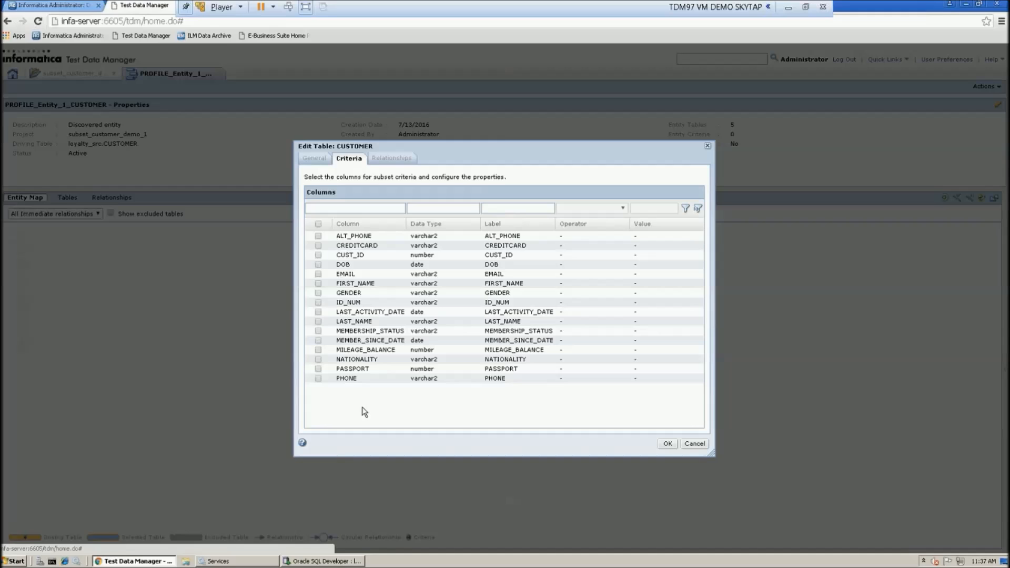
- Define the CUSTOMER table's subset criterion as NATIONALITY Equals IND, save it and close the entity
click(317, 360)
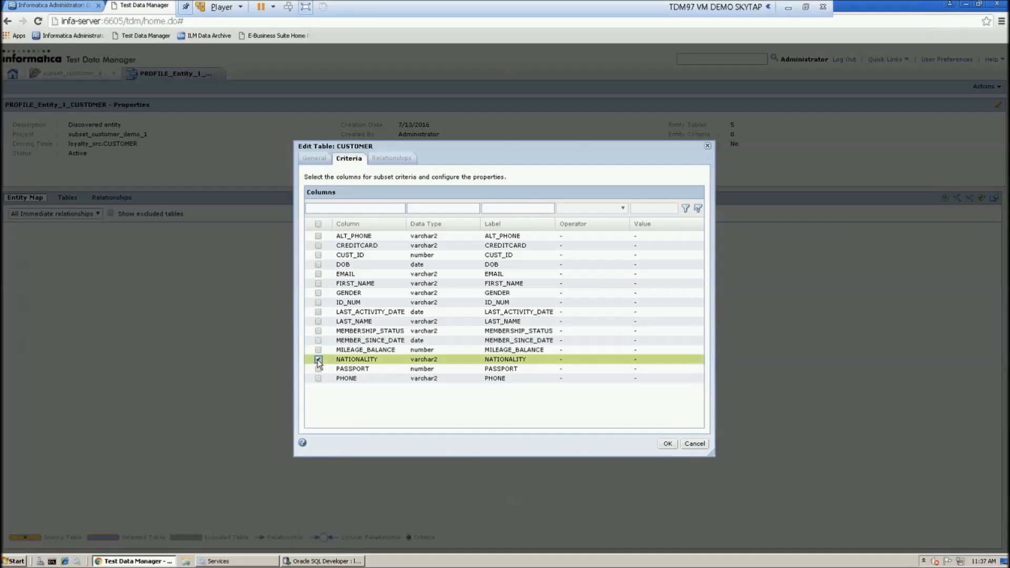
click(614, 370)
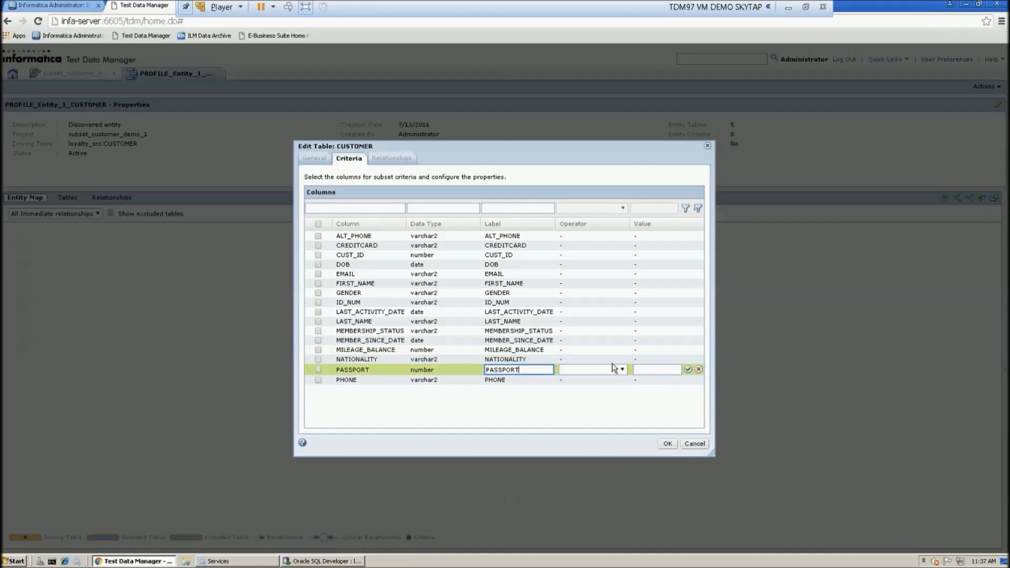
click(319, 359)
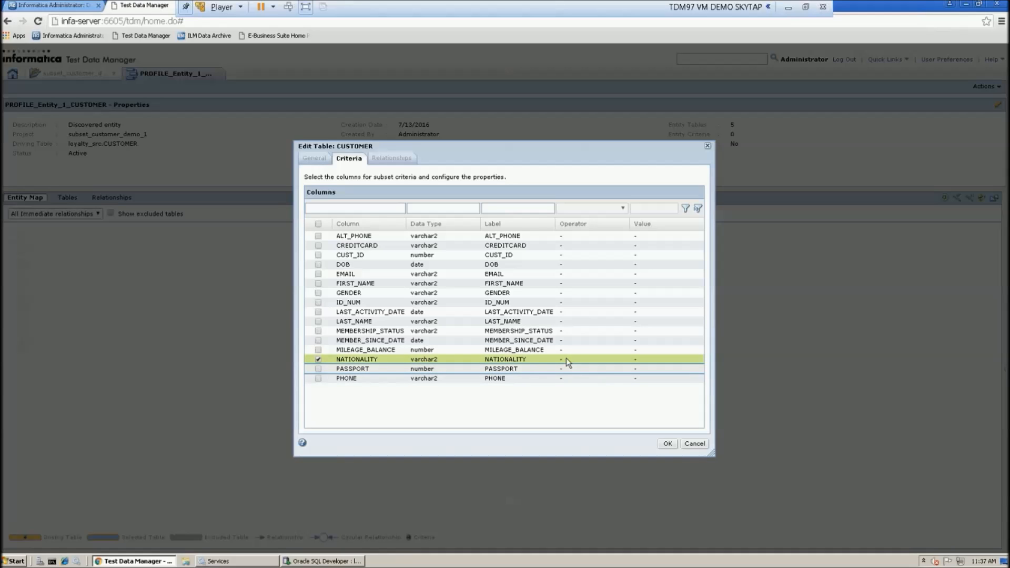
click(599, 360)
click(622, 361)
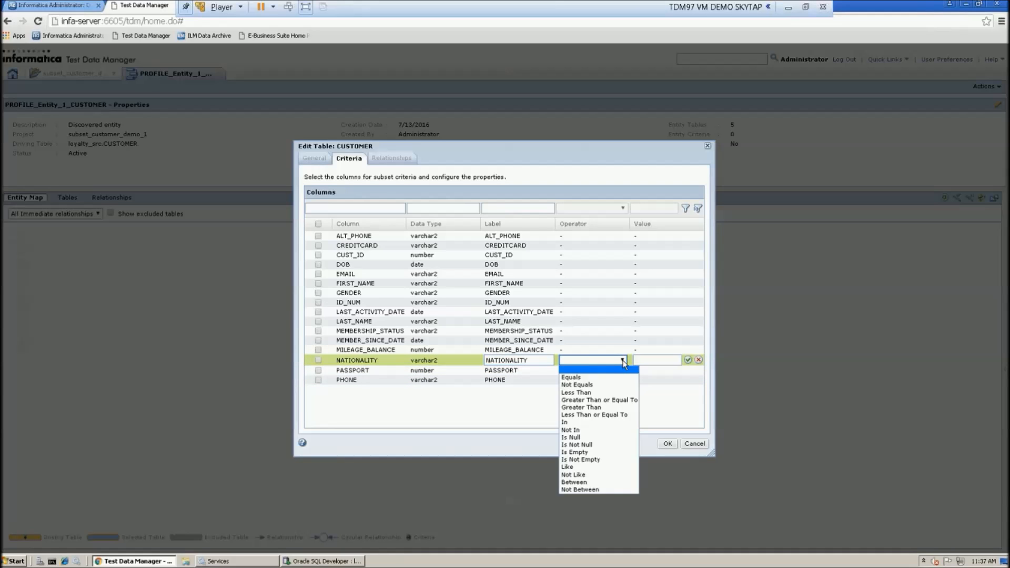
click(589, 367)
click(648, 363)
text(IND)
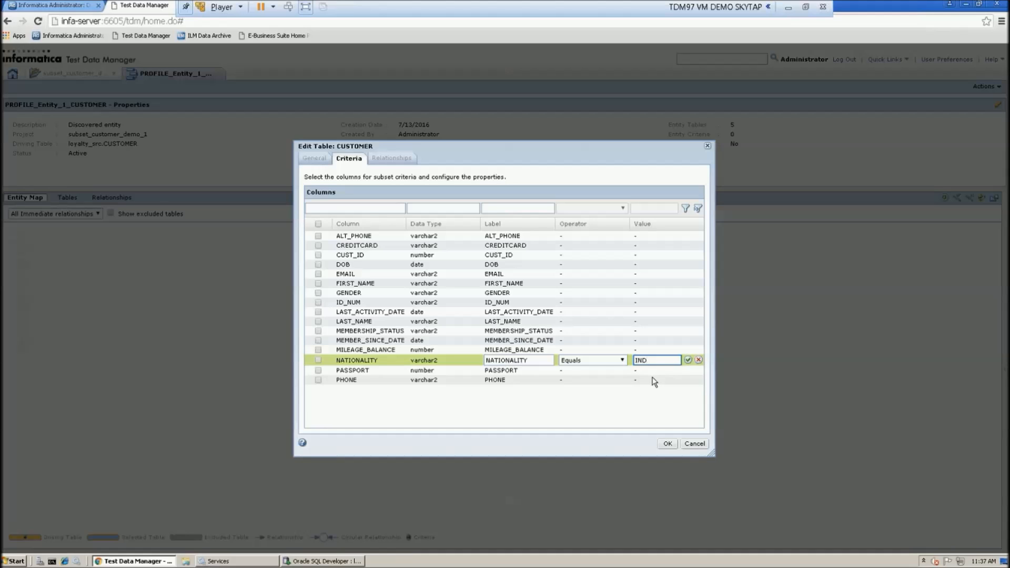
click(688, 360)
click(318, 359)
click(667, 444)
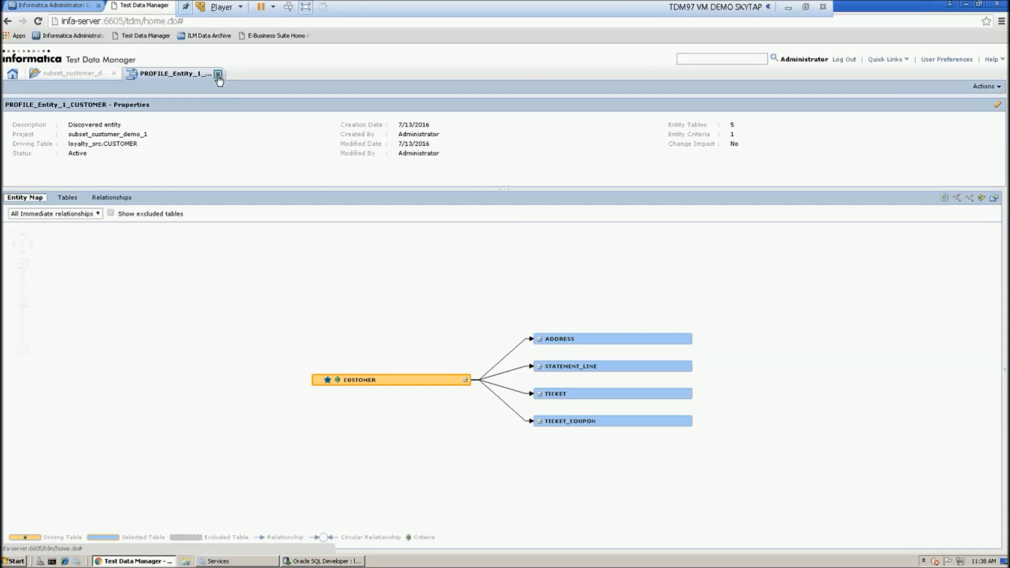
click(218, 74)
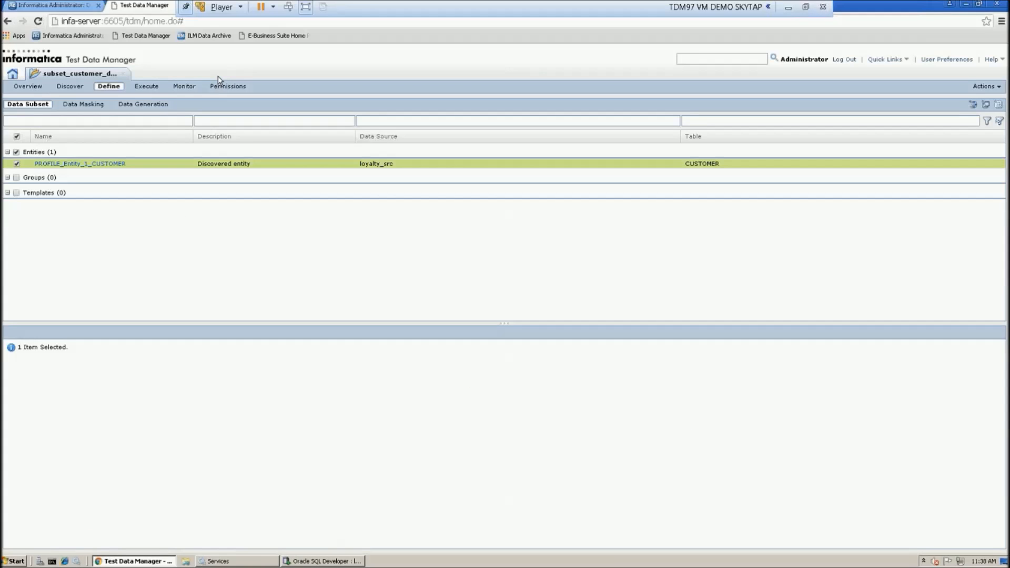
- Start a new execution plan named subset_customer_plan in the project, without adding masking components
click(144, 88)
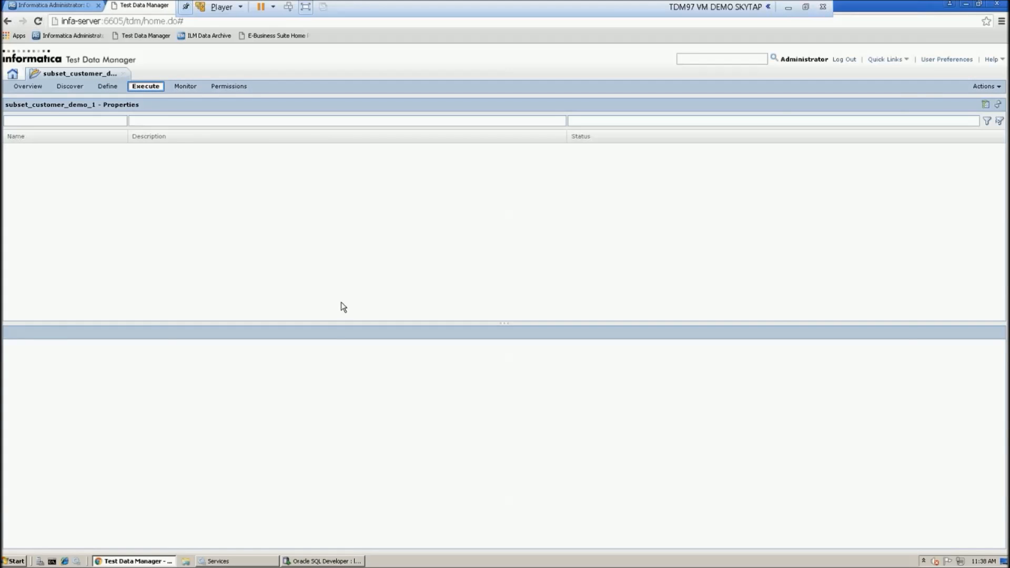
click(983, 87)
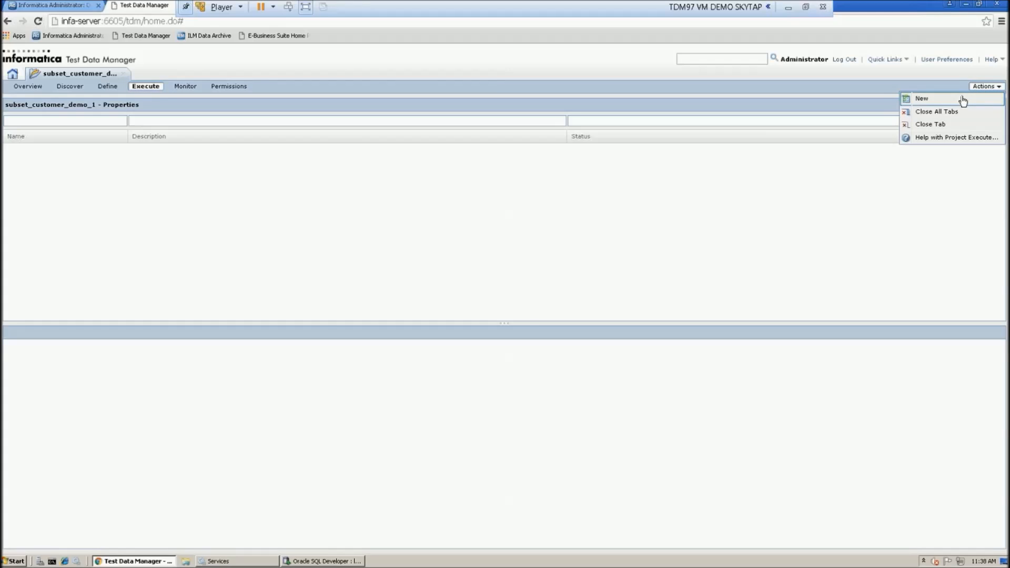
click(963, 99)
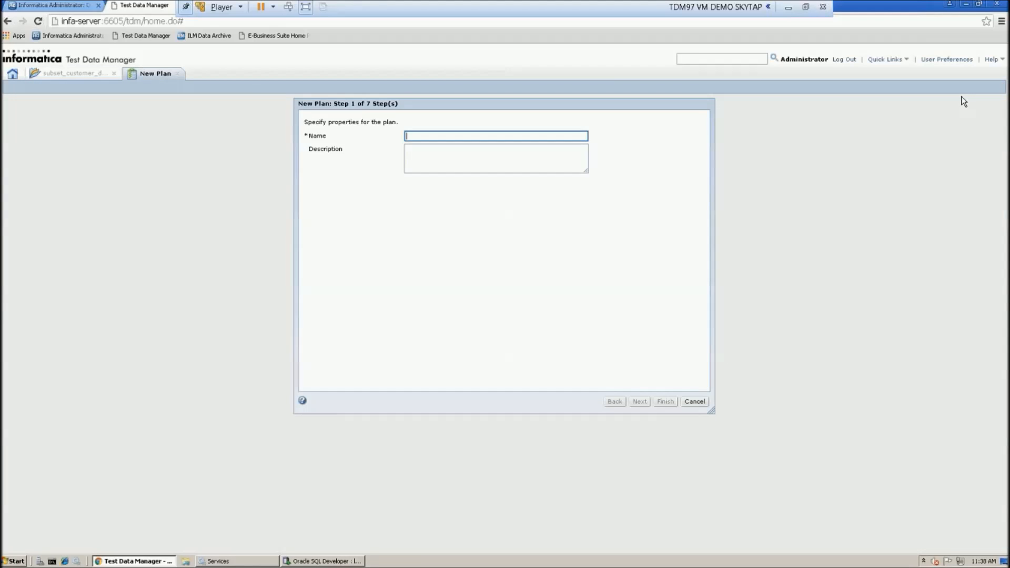
text(subset_customer_plan)
click(640, 402)
click(638, 404)
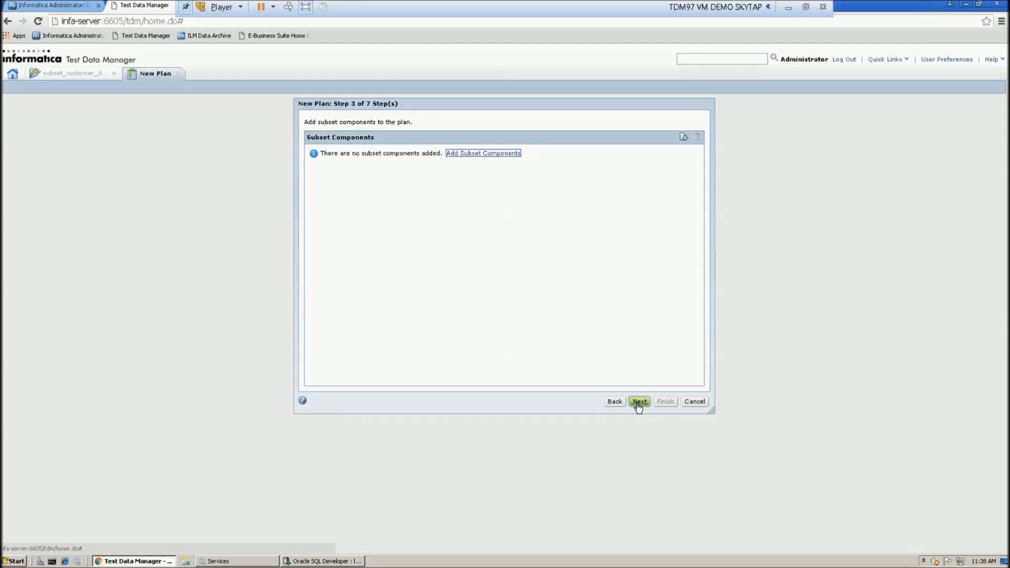
- Add the entity PROFILE_Entity_1_CUSTOMER to the plan as its subset component
click(475, 153)
click(318, 227)
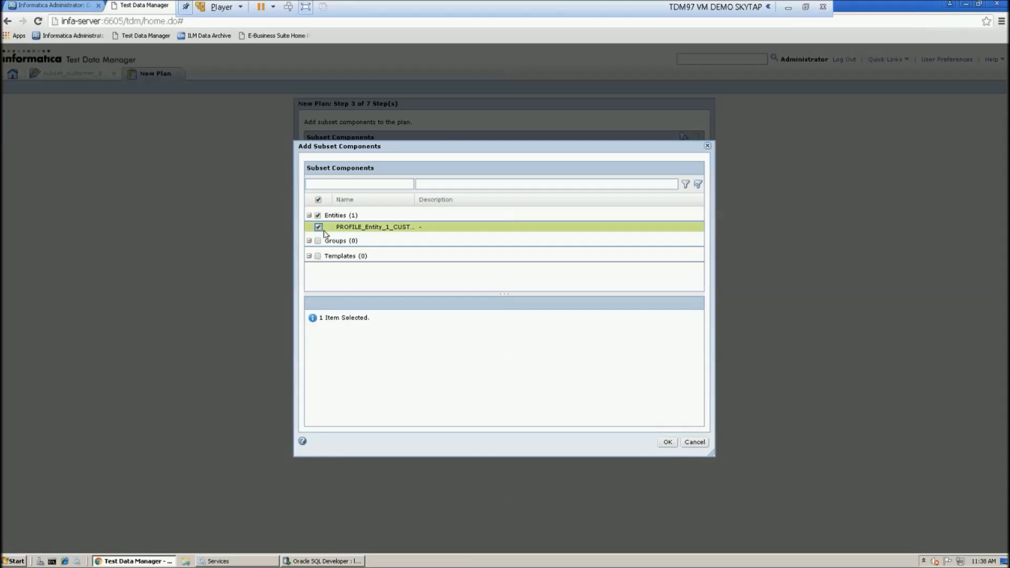
click(667, 443)
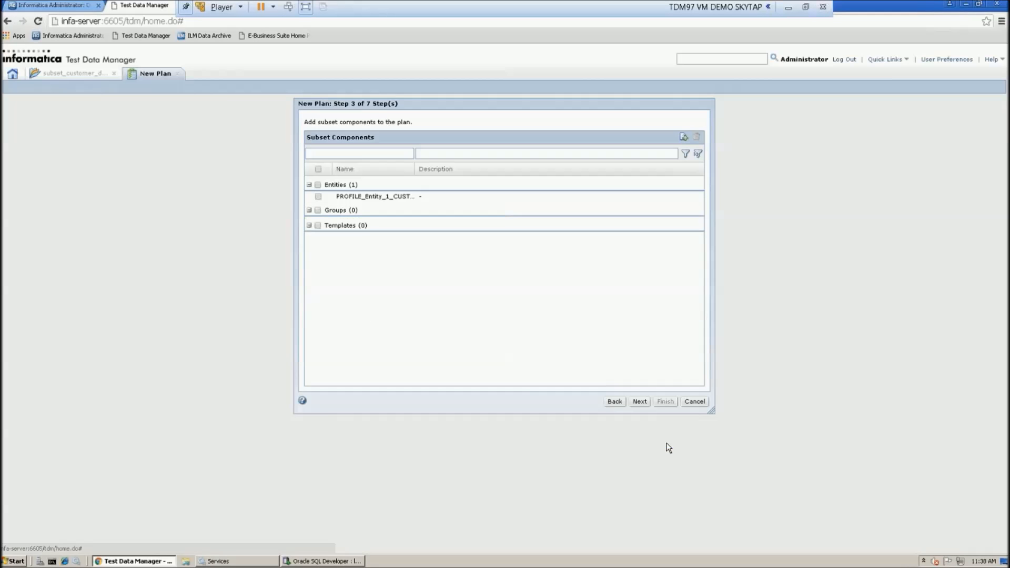
click(320, 198)
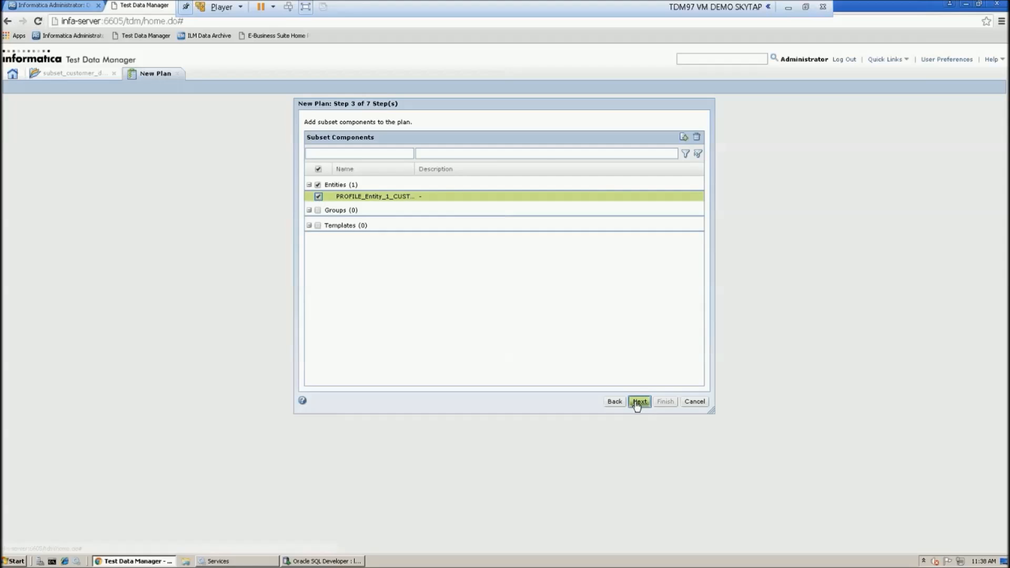
click(638, 402)
- Skip the generation components and select the NATIONALITY Equals IND criterion for the plan's subset entity
click(639, 402)
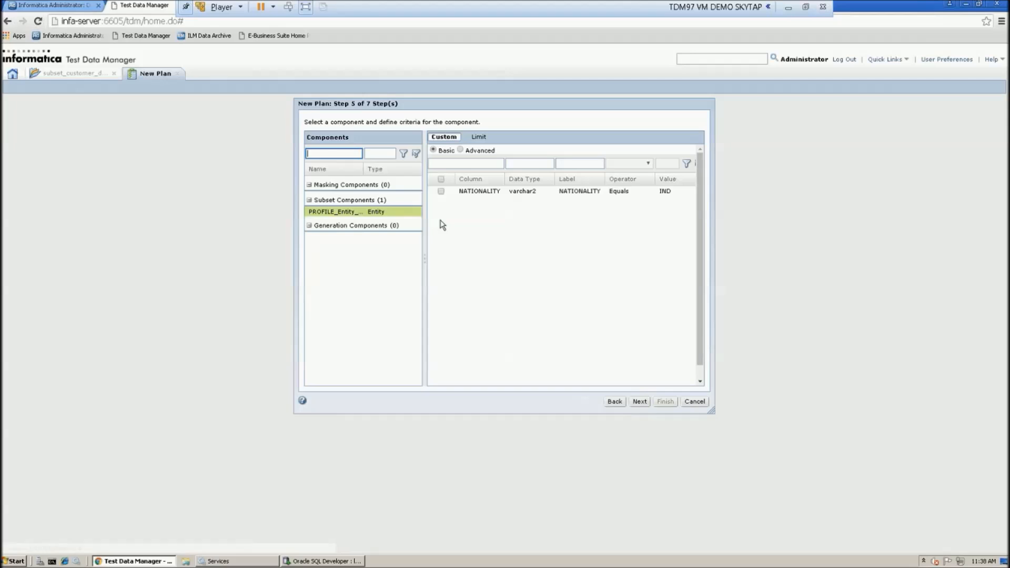
click(441, 191)
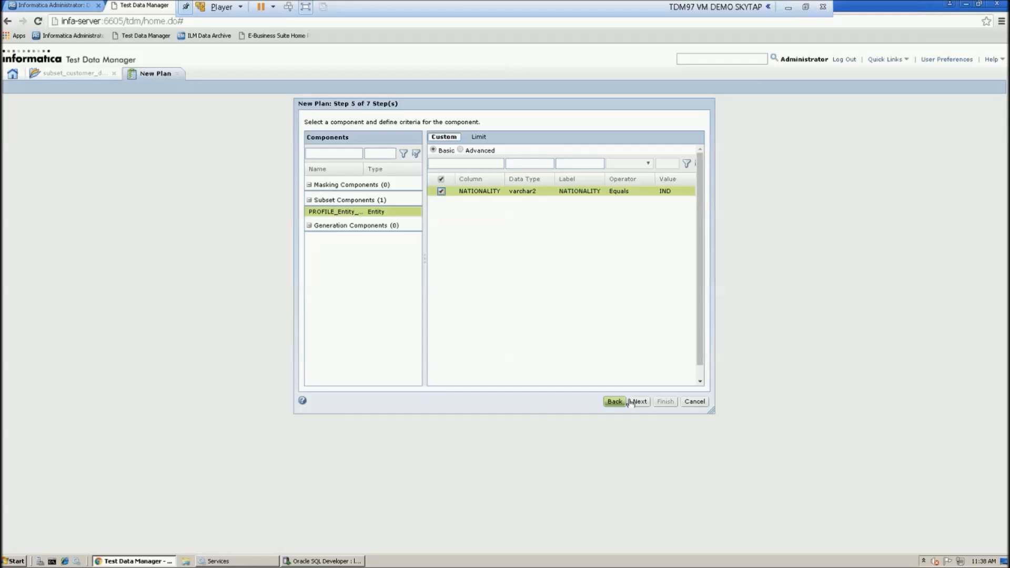
click(639, 402)
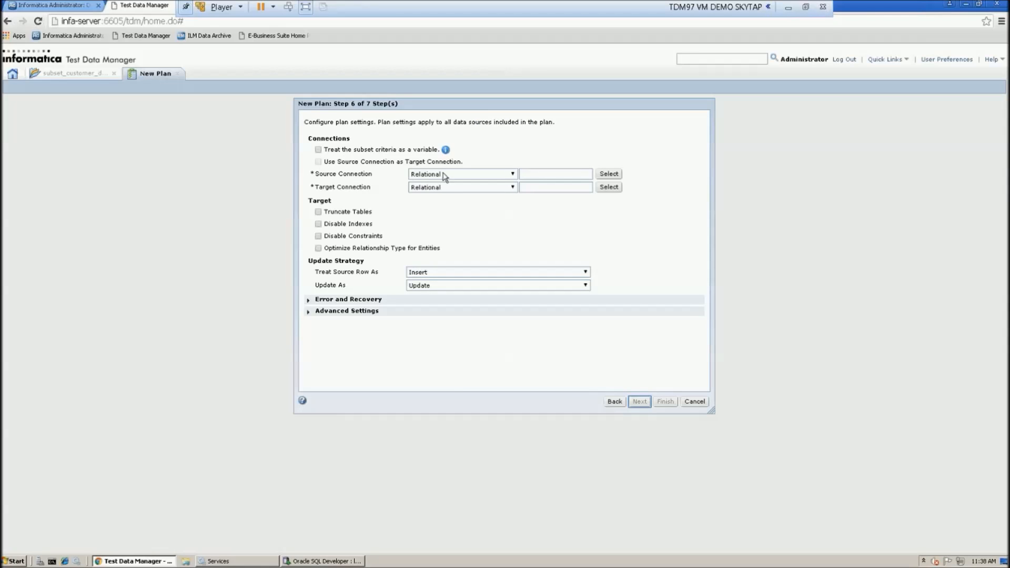
- Set the plan's source connection to loyalty_src and its target connection to loyalty_tgt
click(609, 174)
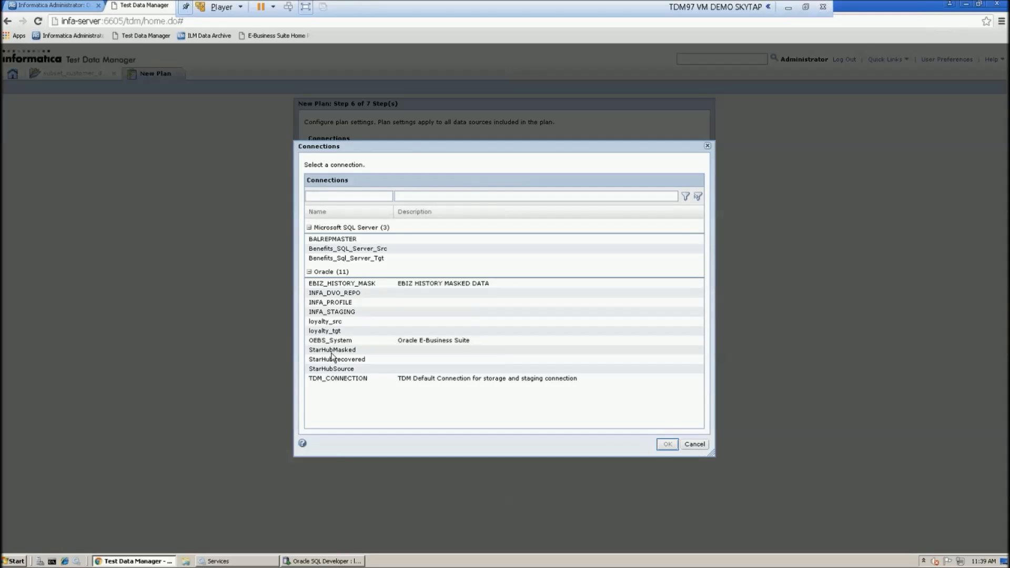
click(328, 321)
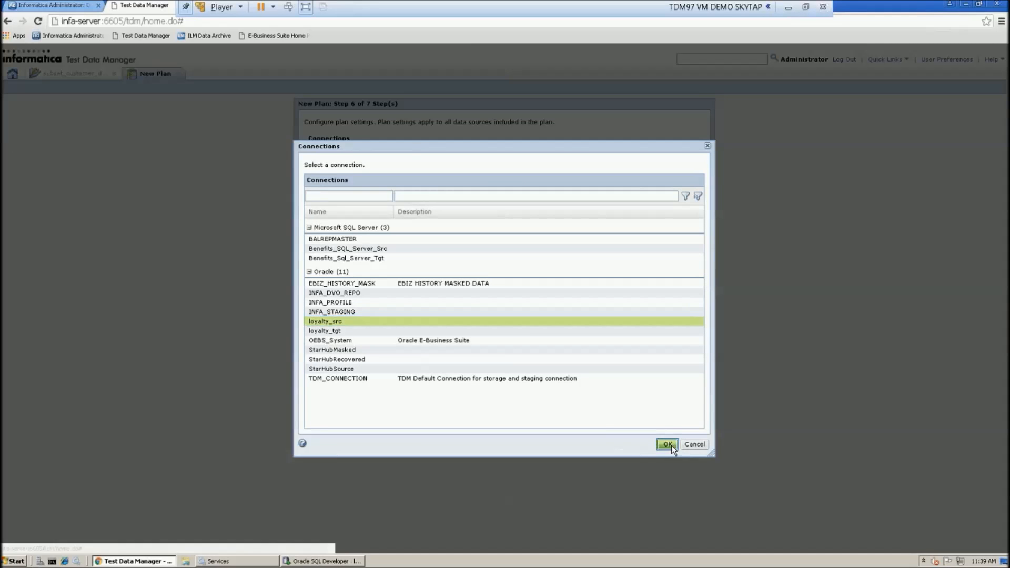
click(667, 444)
click(608, 187)
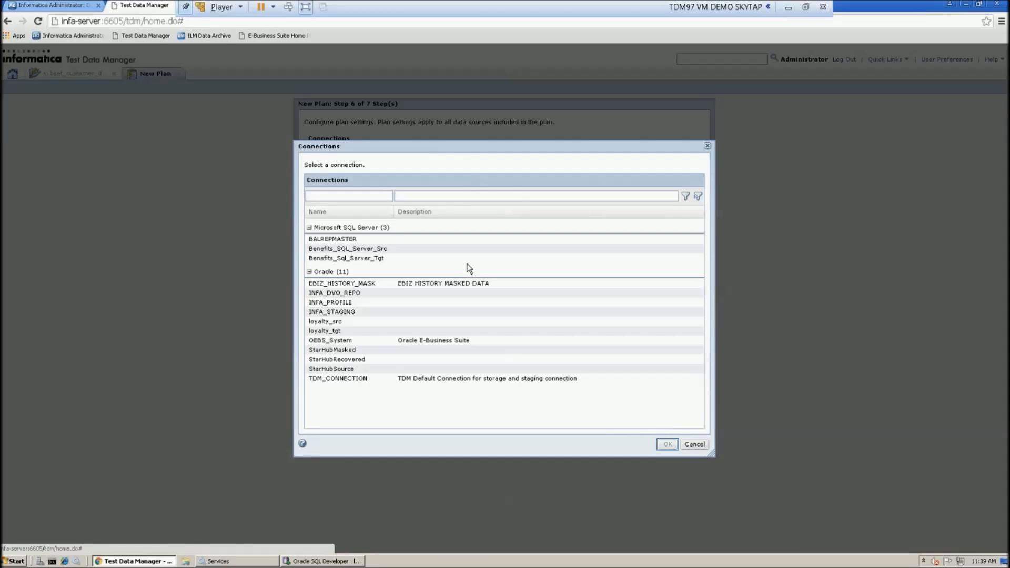
click(332, 331)
click(668, 443)
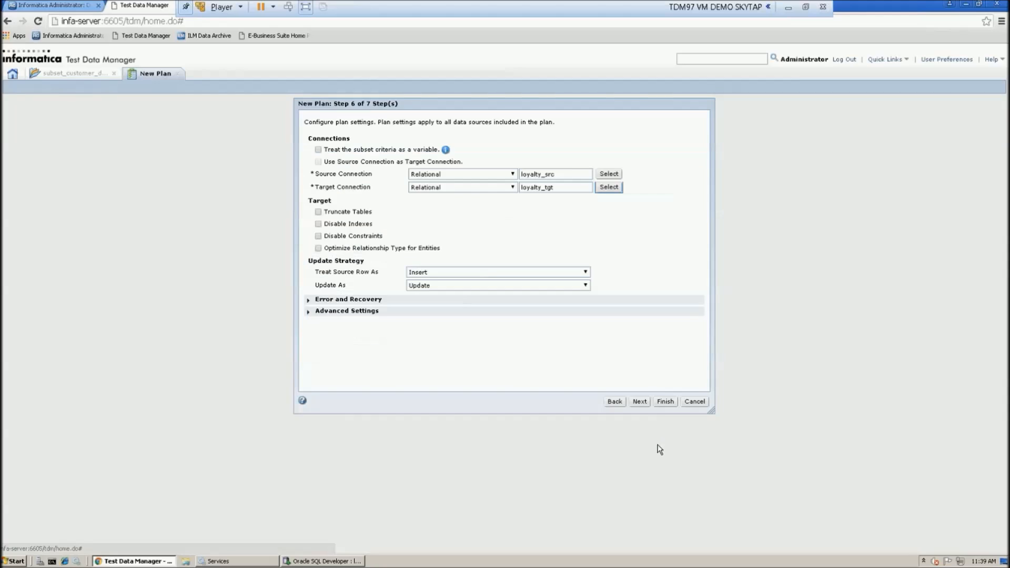
- Enable Truncate Tables, Disable Indexes and Disable Constraints for the target, and finish the plan without overriding table settings
click(318, 236)
click(318, 223)
click(318, 211)
click(640, 403)
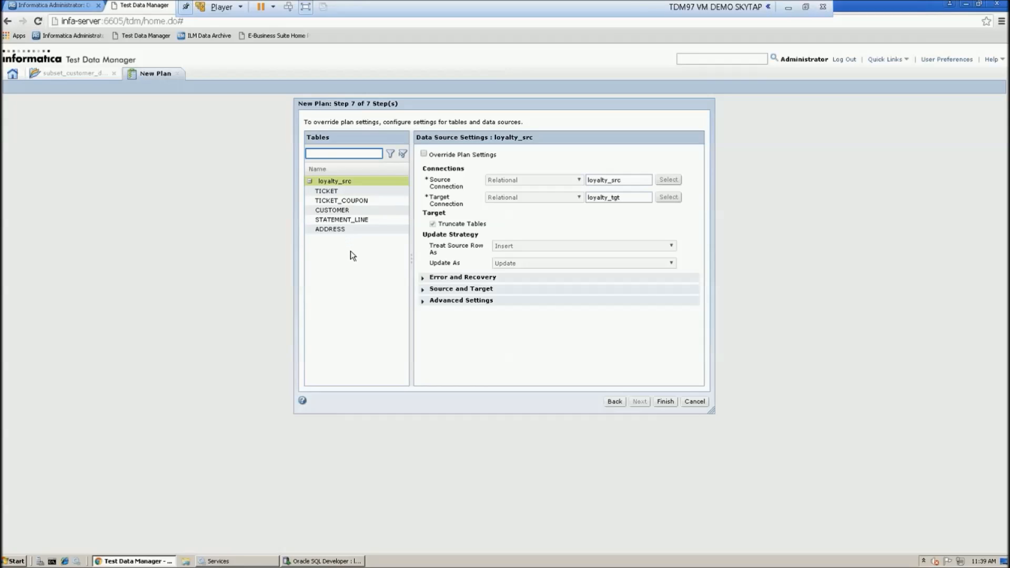
click(673, 401)
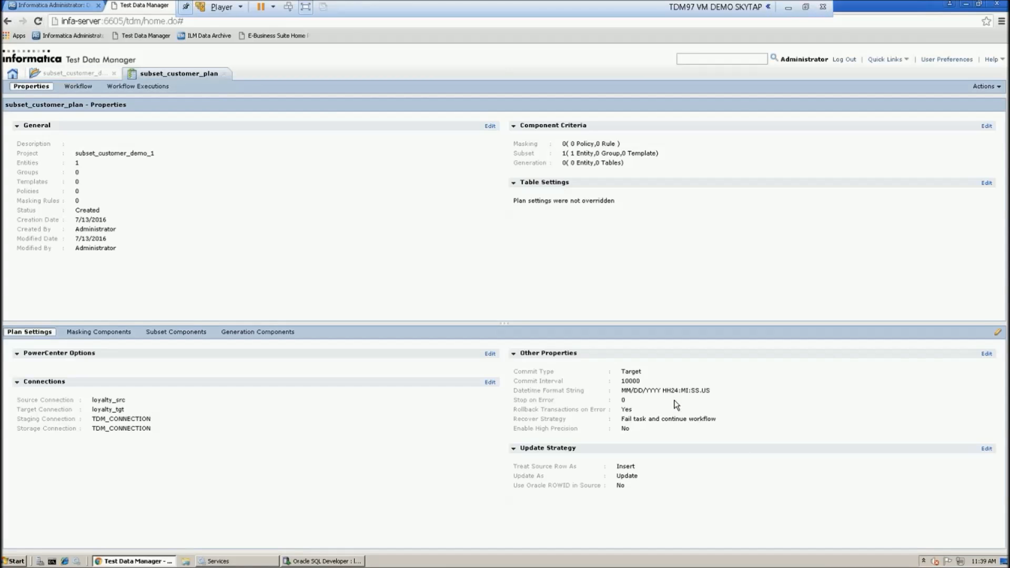
- Generate and execute subset_customer_plan immediately with the INFA_IS integration service, and check its job in the project's job monitor
click(980, 89)
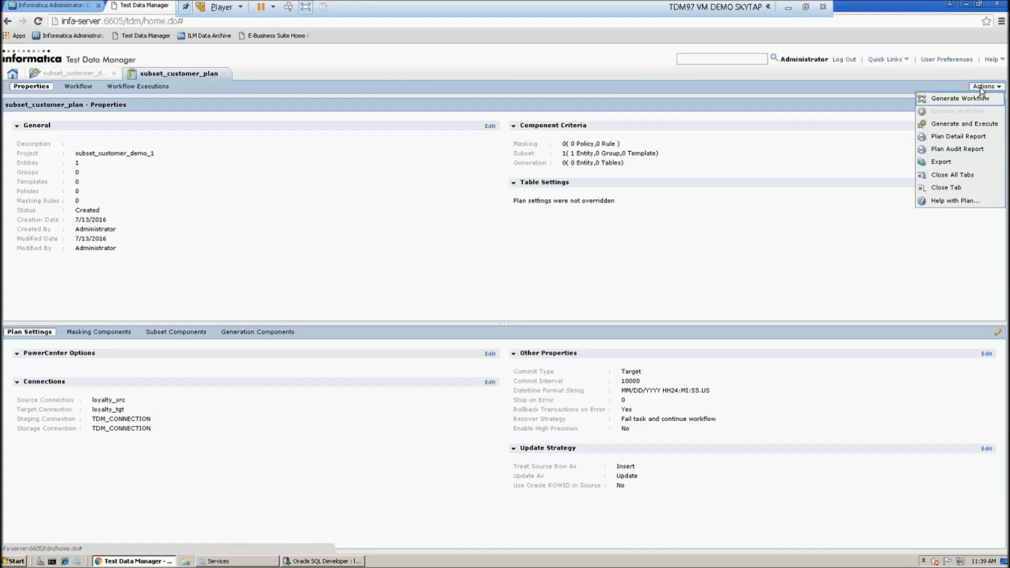
click(959, 125)
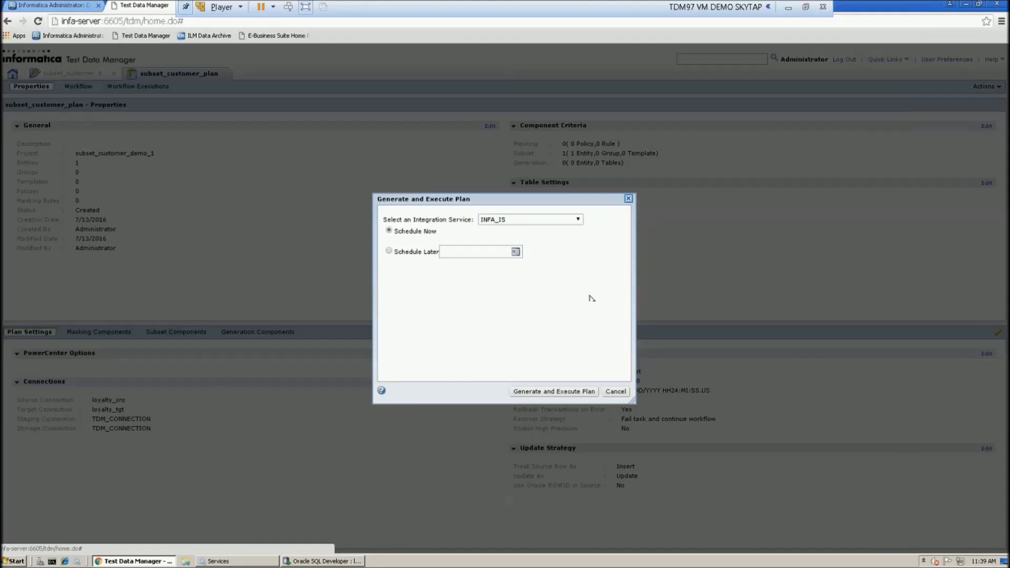
click(541, 392)
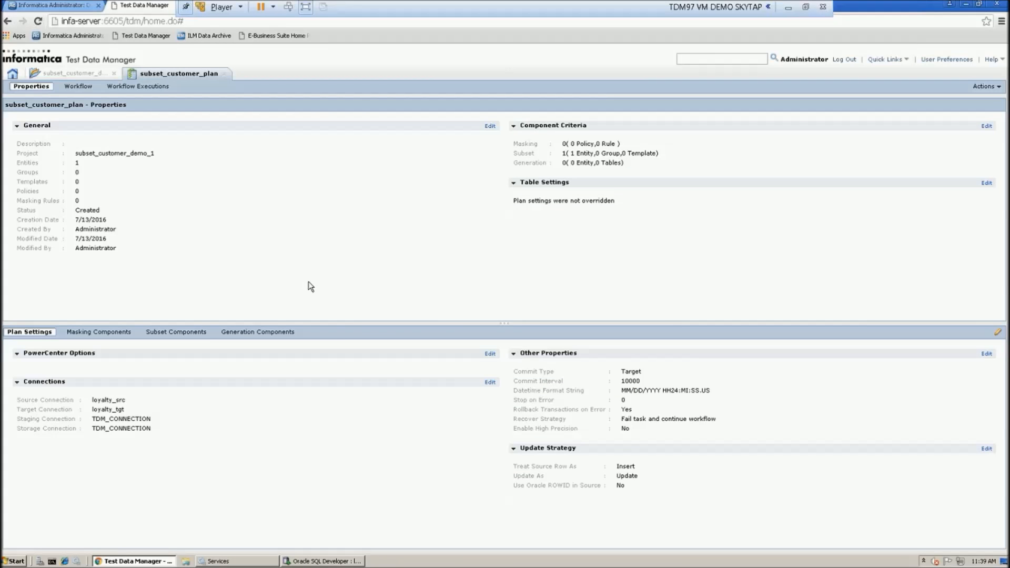
click(223, 76)
click(186, 87)
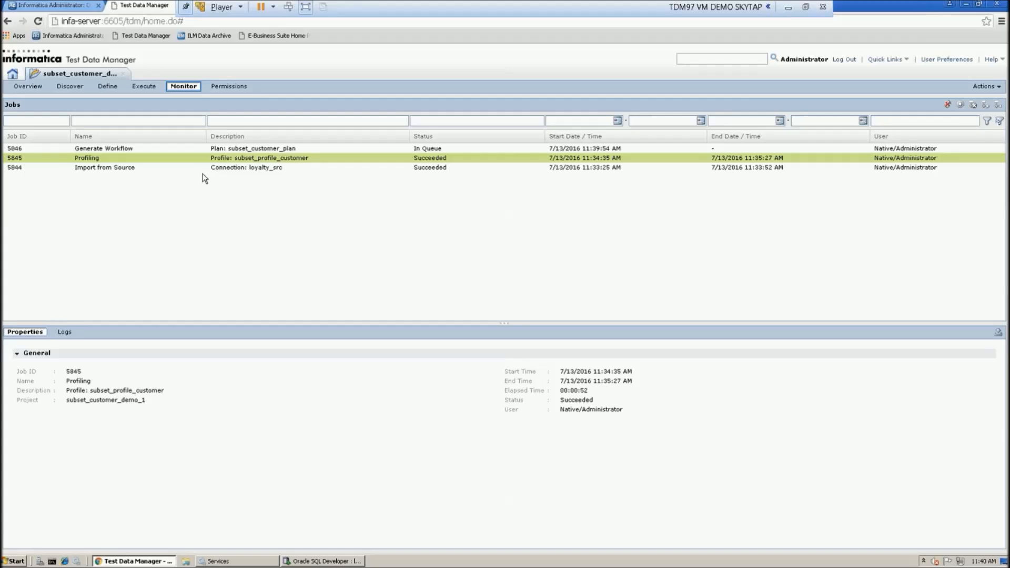
- Reopen subset_customer_plan from the project's plans, review its subset components and close it
click(108, 87)
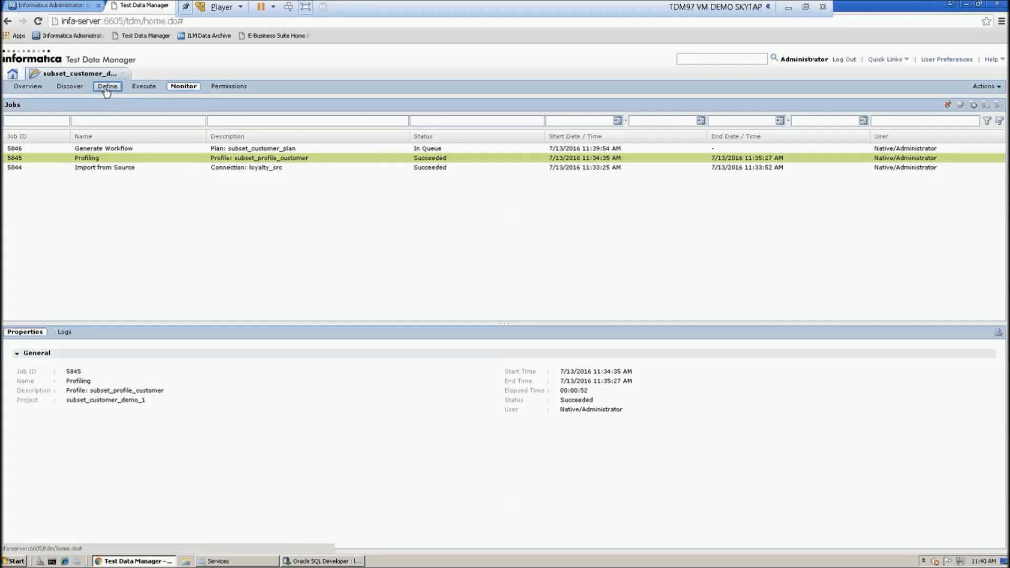
click(143, 90)
click(61, 149)
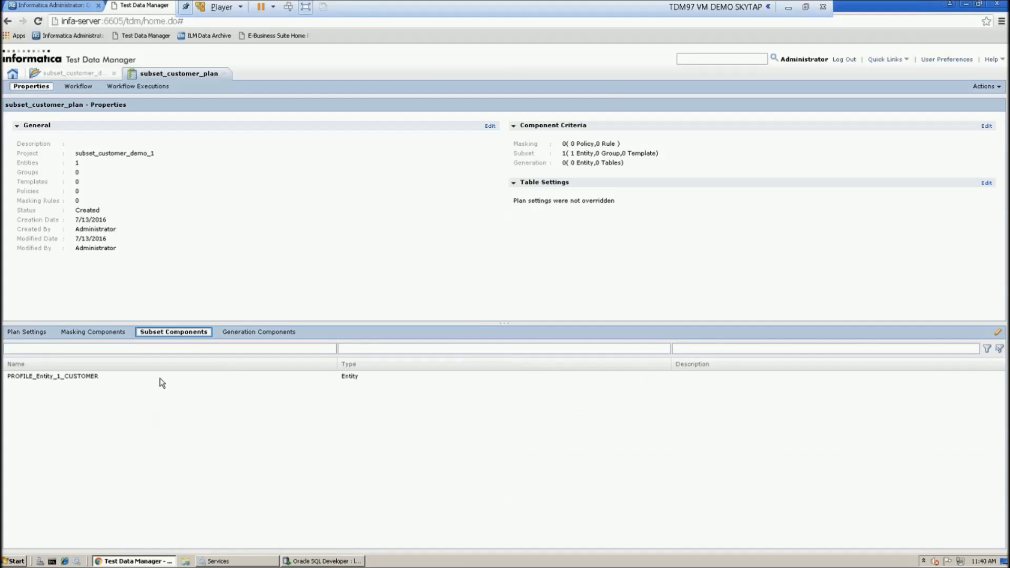
click(83, 377)
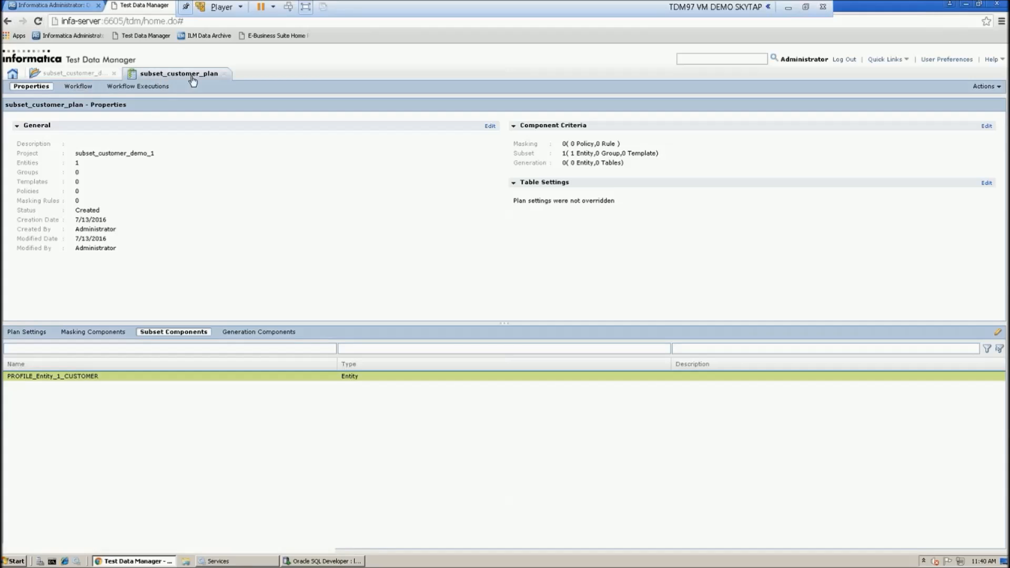
click(225, 73)
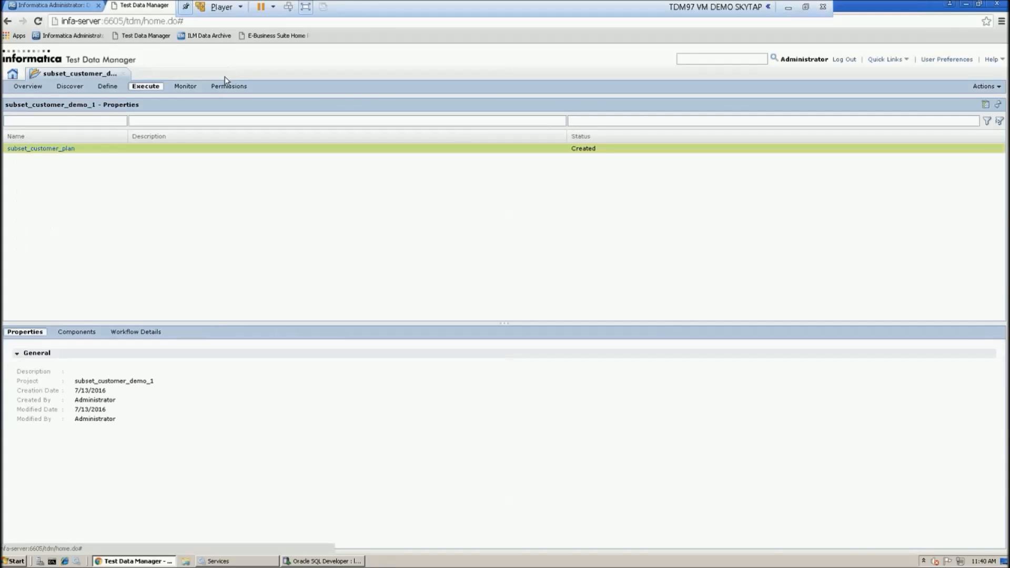
- Check subset_customer_plan's properties and status, close it, and check the project's jobs in the monitor
click(58, 149)
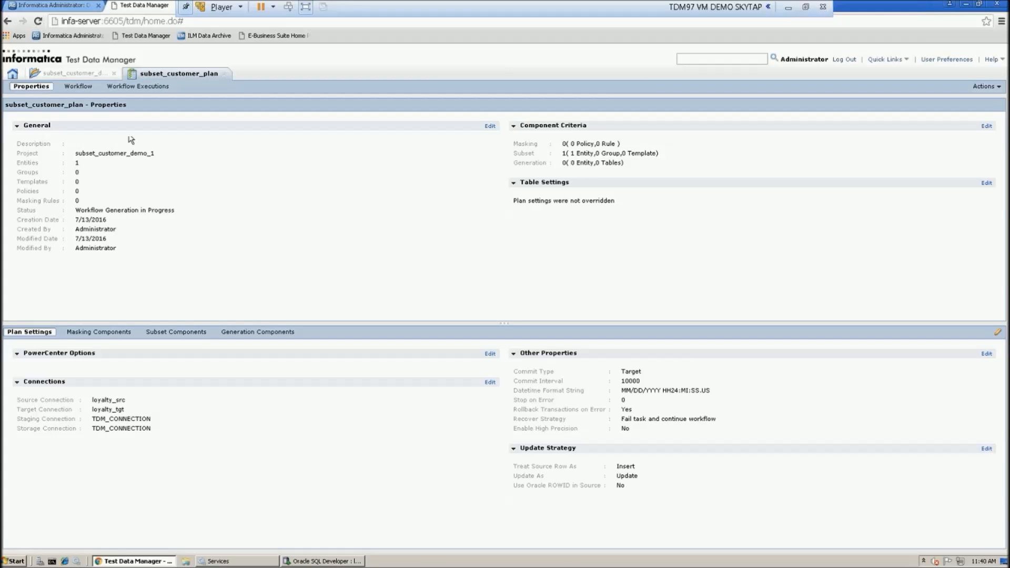
click(224, 74)
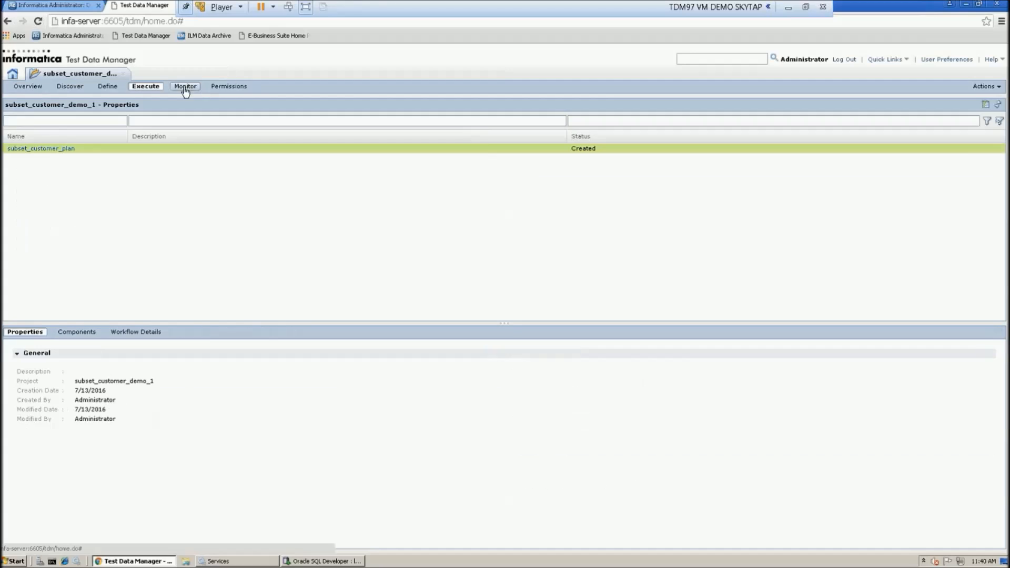
click(188, 89)
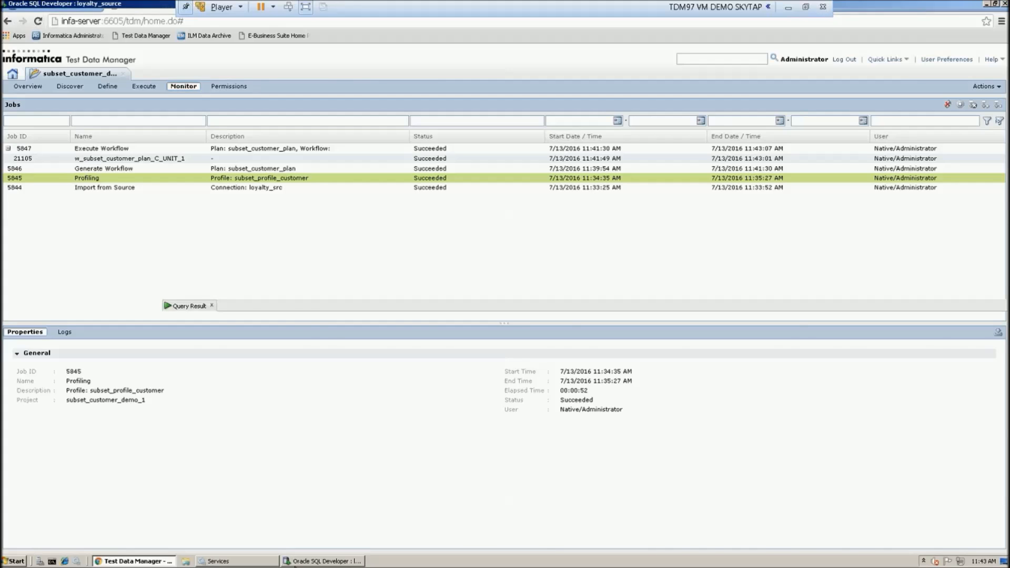
- Switch to Oracle SQL Developer and try to run "select from customer" on the loyalty_target connection
click(295, 561)
click(270, 49)
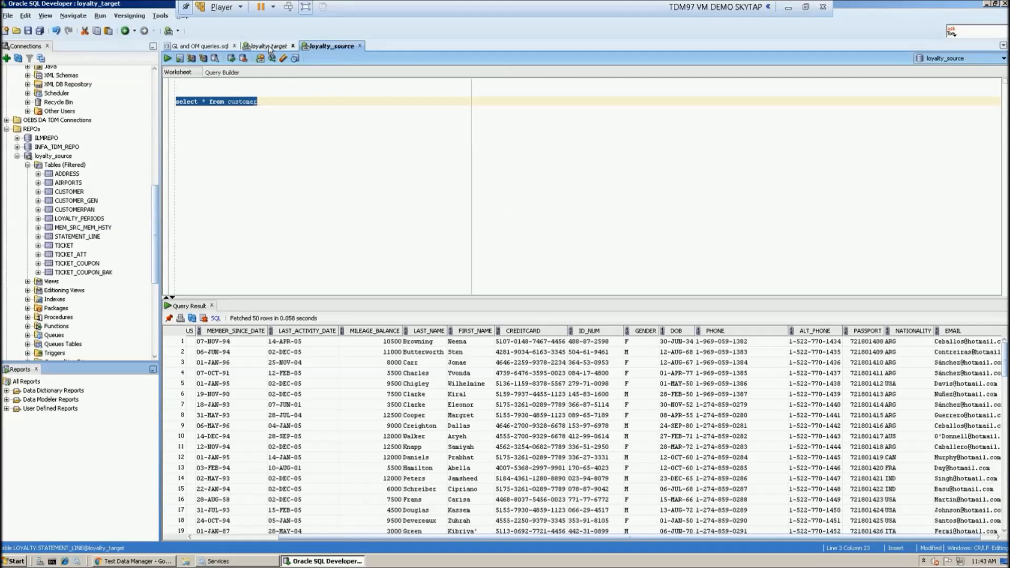
text(sele)
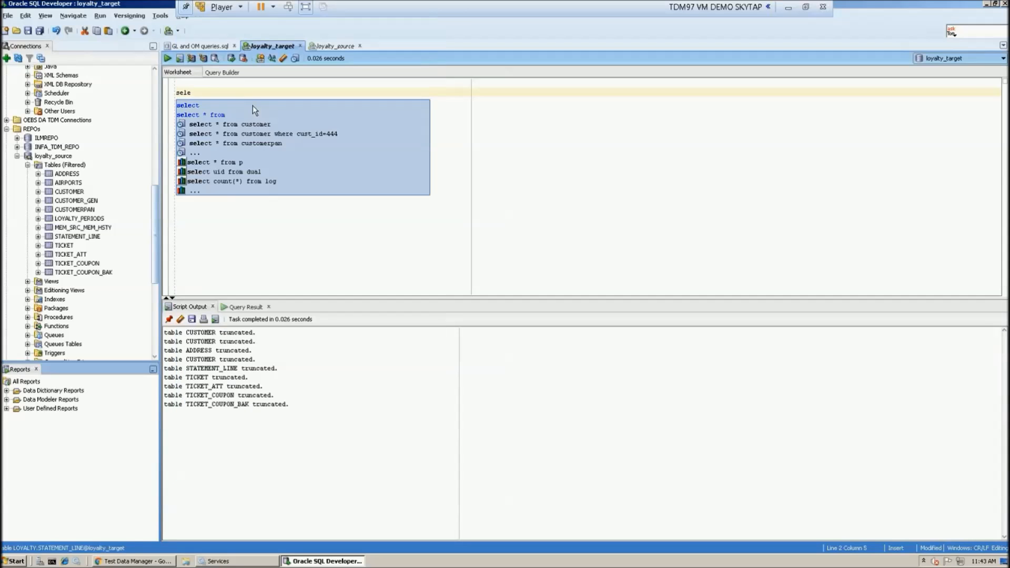
text(ct fr)
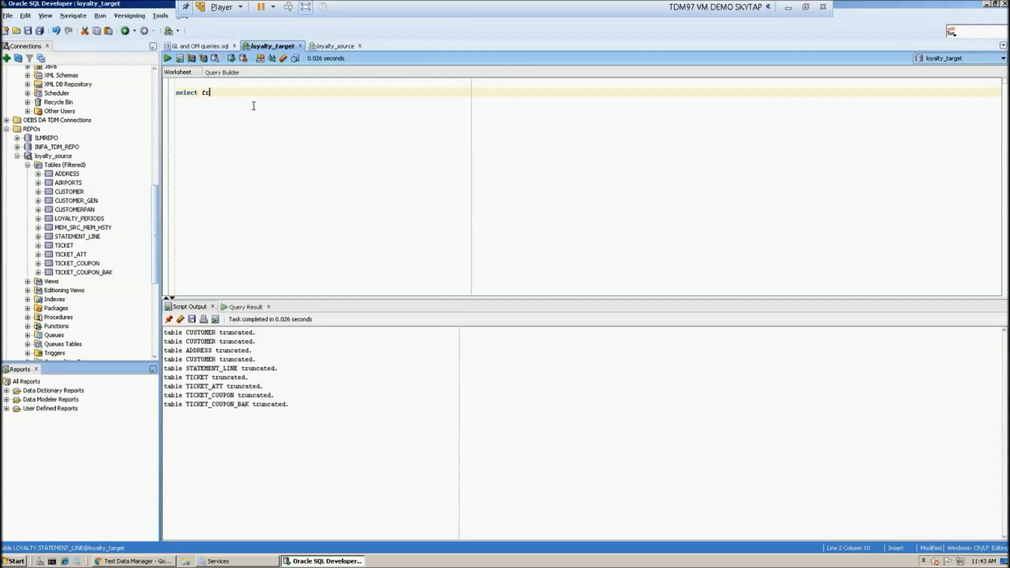
text(om customer)
drag(256, 93, 174, 93)
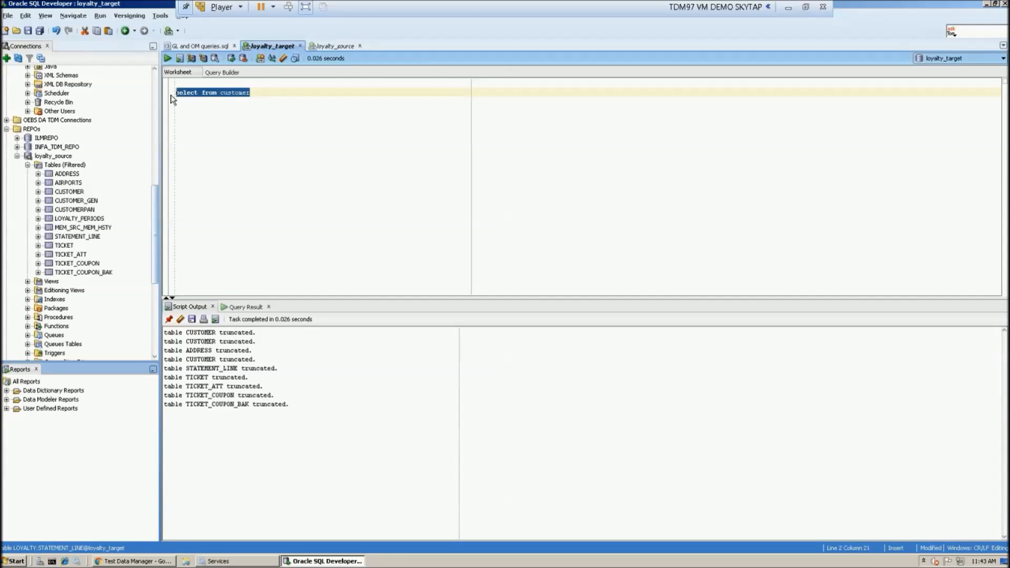
click(168, 59)
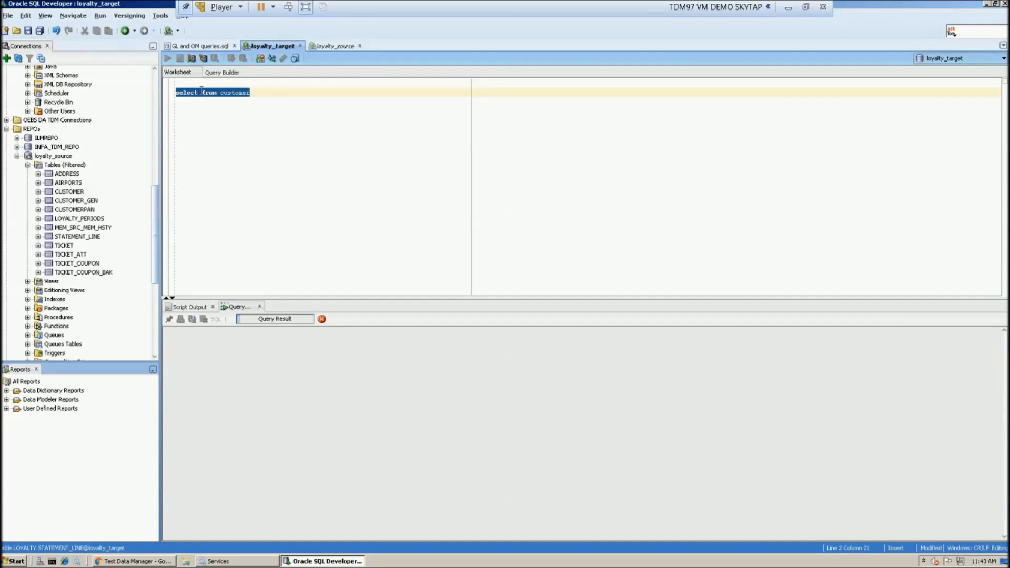
- Correct the loyalty_target query to "select * from customer", run it and review all columns of the returned rows
click(202, 92)
text(*)
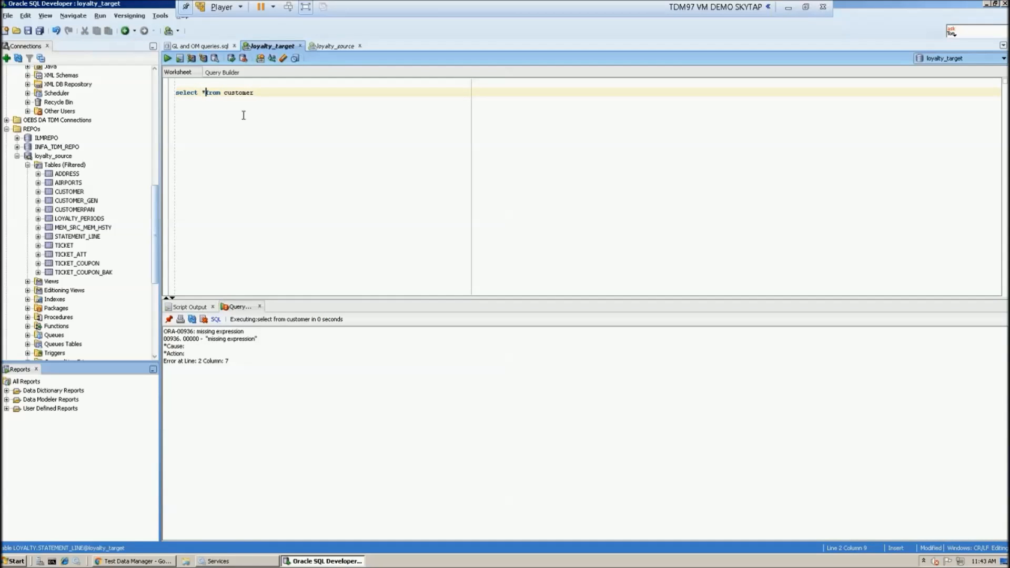
drag(257, 93, 180, 92)
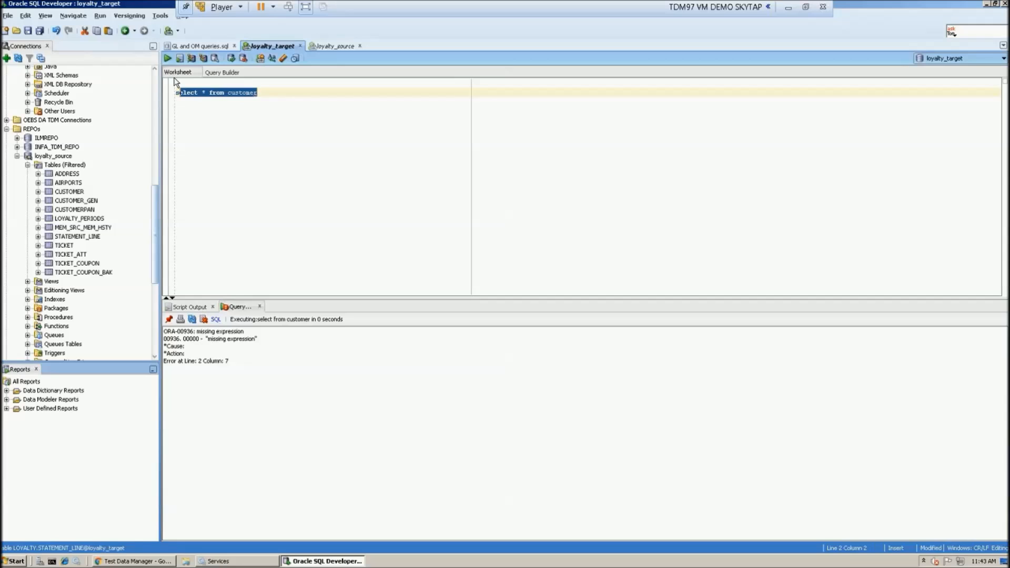
click(258, 123)
drag(251, 93, 174, 93)
click(168, 58)
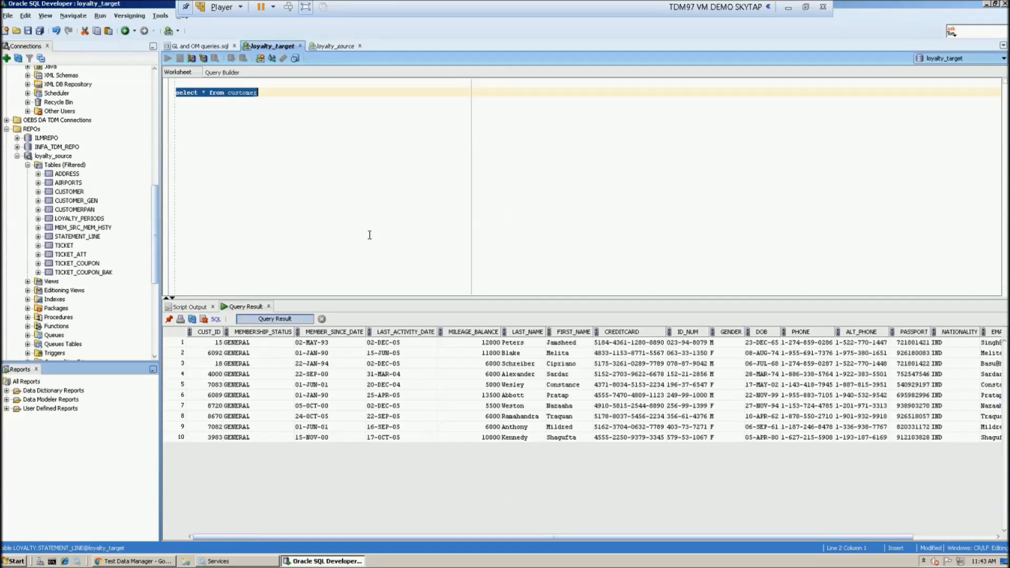
drag(715, 535, 797, 532)
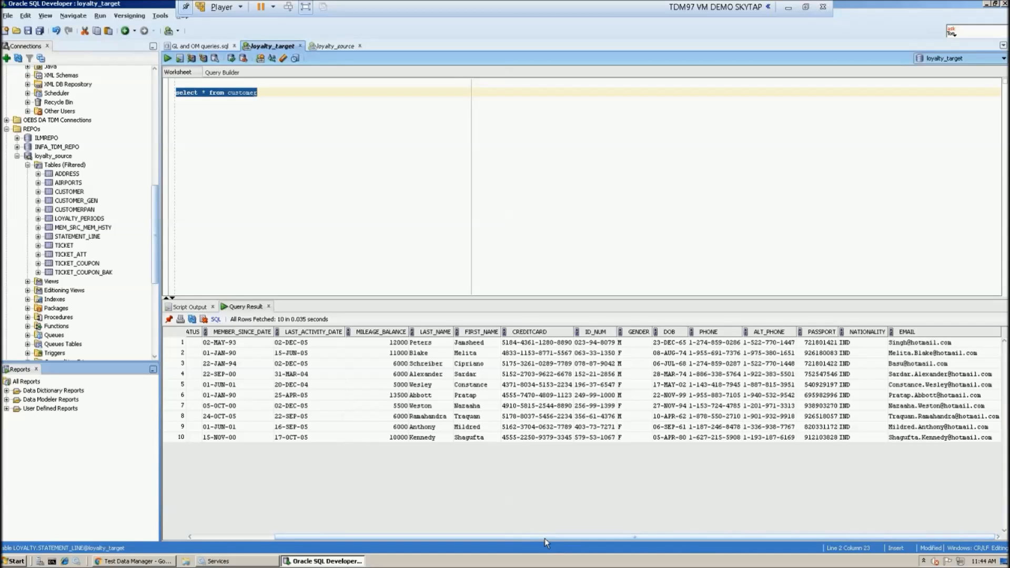
drag(544, 538, 352, 535)
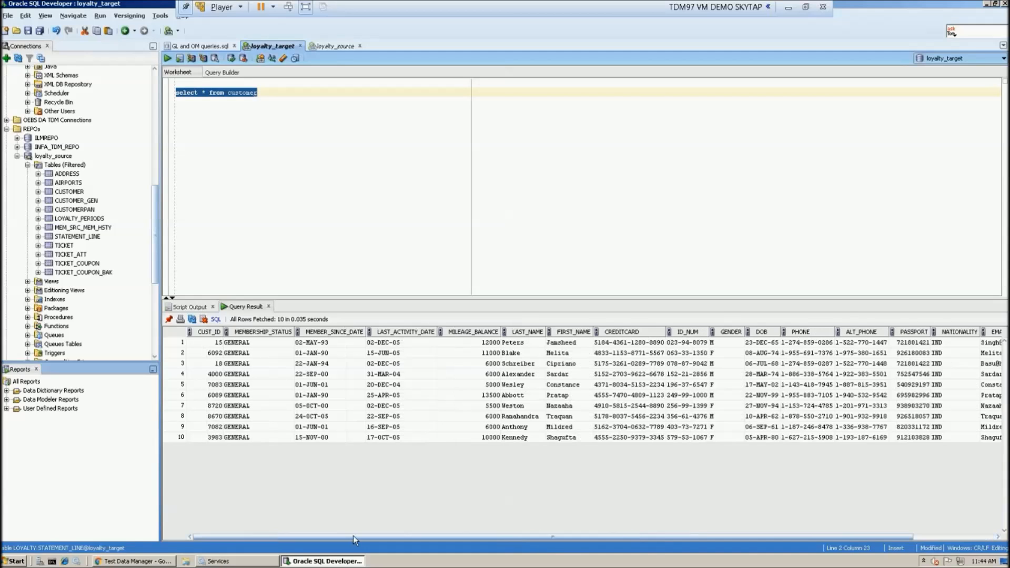
- Clear the customer query from the loyalty_target worksheet and bring the loyalty_target tables into view in the connections tree
click(358, 157)
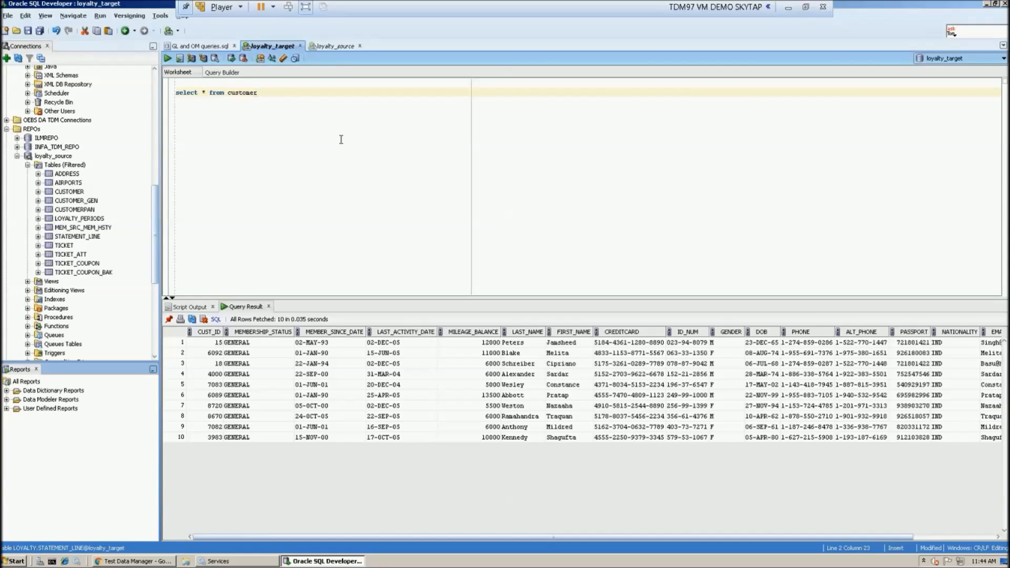
key(BackSpace)
key(BackSpace)
key(BackSpace)
key(BackSpace)
key(BackSpace)
key(BackSpace)
key(BackSpace)
key(BackSpace)
key(BackSpace)
key(BackSpace)
key(BackSpace)
key(BackSpace)
key(BackSpace)
key(BackSpace)
key(BackSpace)
key(BackSpace)
key(BackSpace)
key(BackSpace)
key(BackSpace)
key(BackSpace)
key(BackSpace)
key(BackSpace)
key(BackSpace)
drag(158, 214, 158, 108)
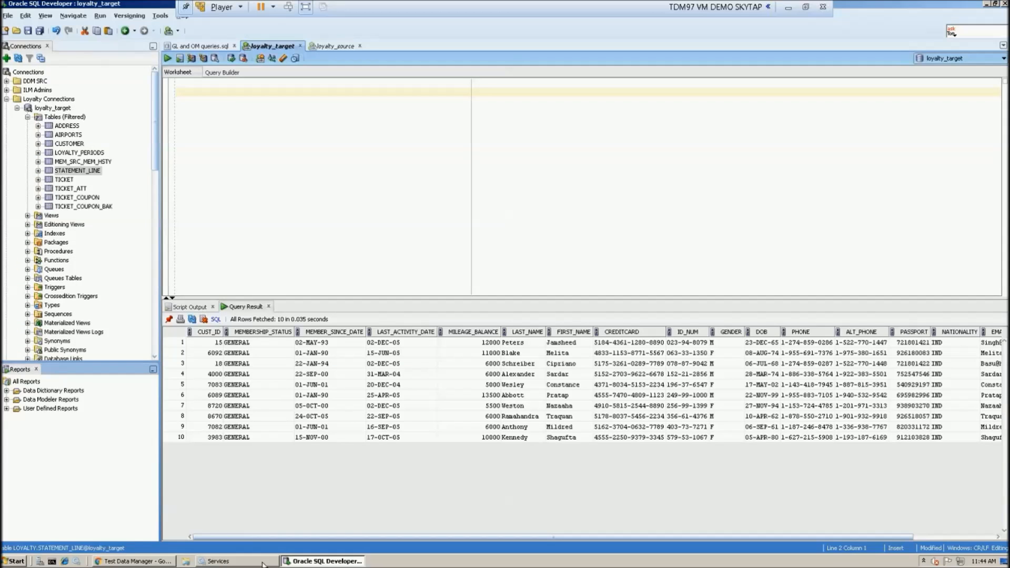
- Switch to Test Data Manager and examine which tables PROFILE_Entity_1_CUSTOMER relates to CUSTOMER in its entity map
click(147, 562)
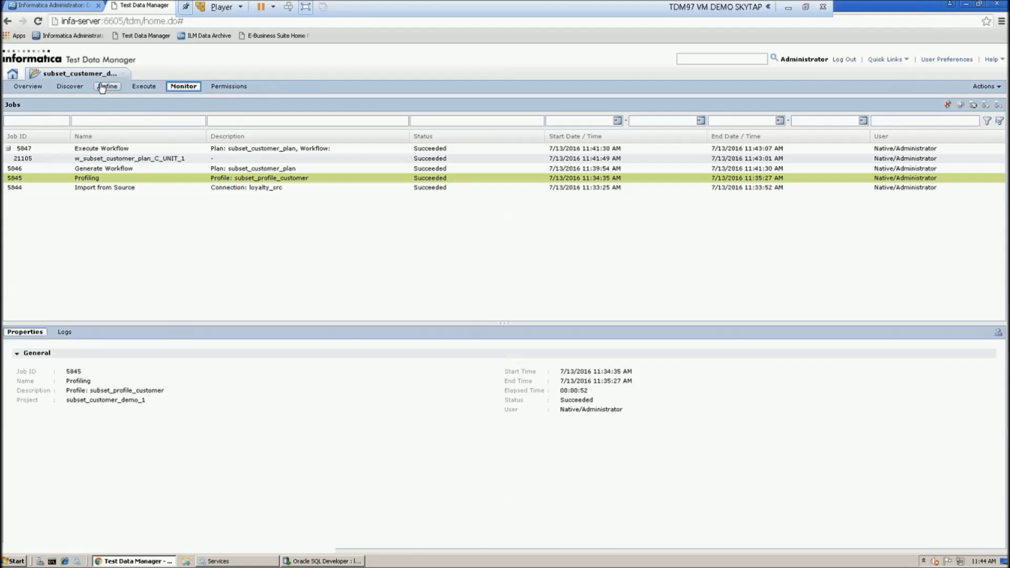
click(109, 86)
click(48, 165)
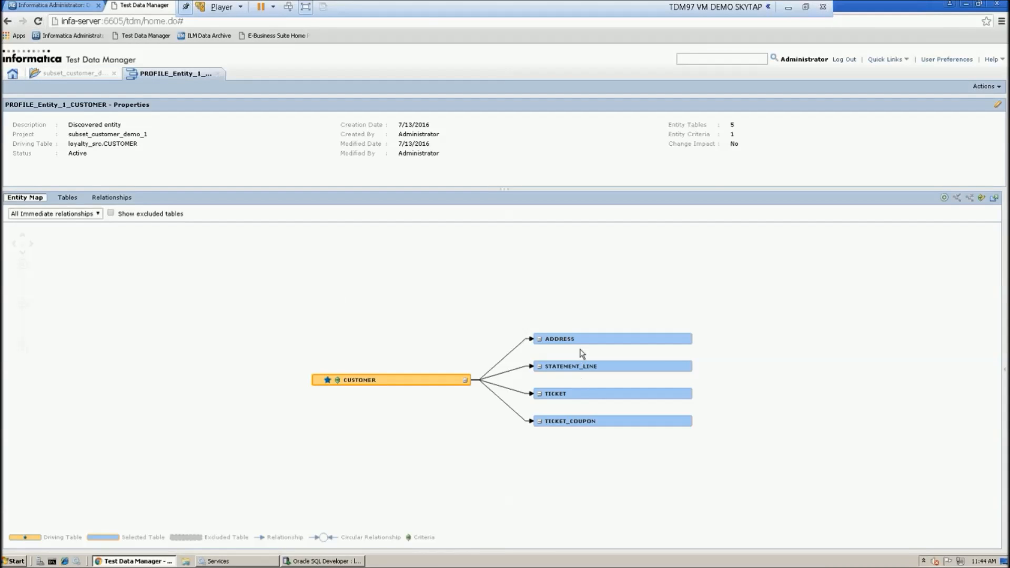
mouse_move(575, 368)
- Switch to Oracle SQL Developer and run "select cust_id from address minus select cust_id from customer" on loyalty_target
click(327, 561)
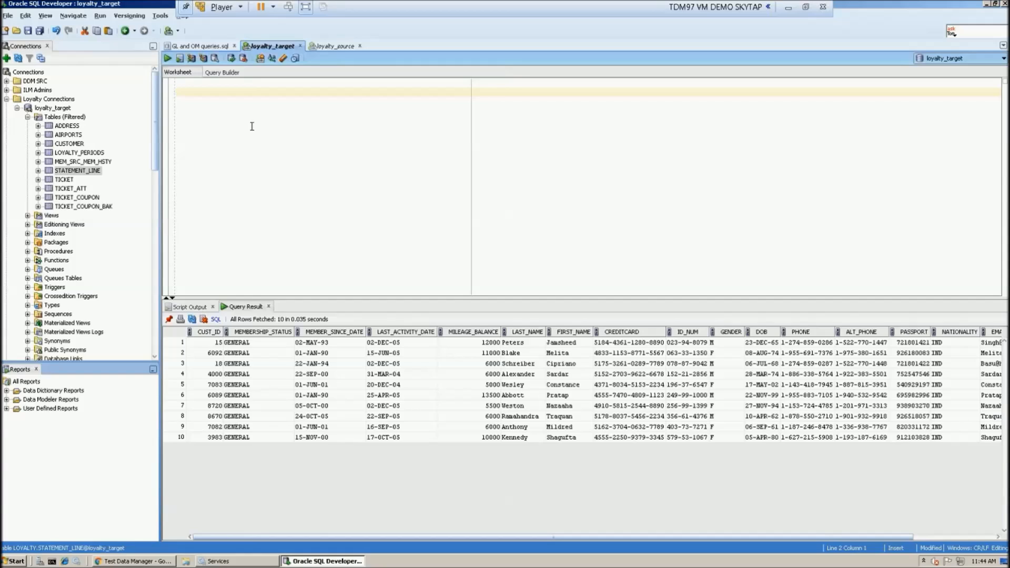
text(selec)
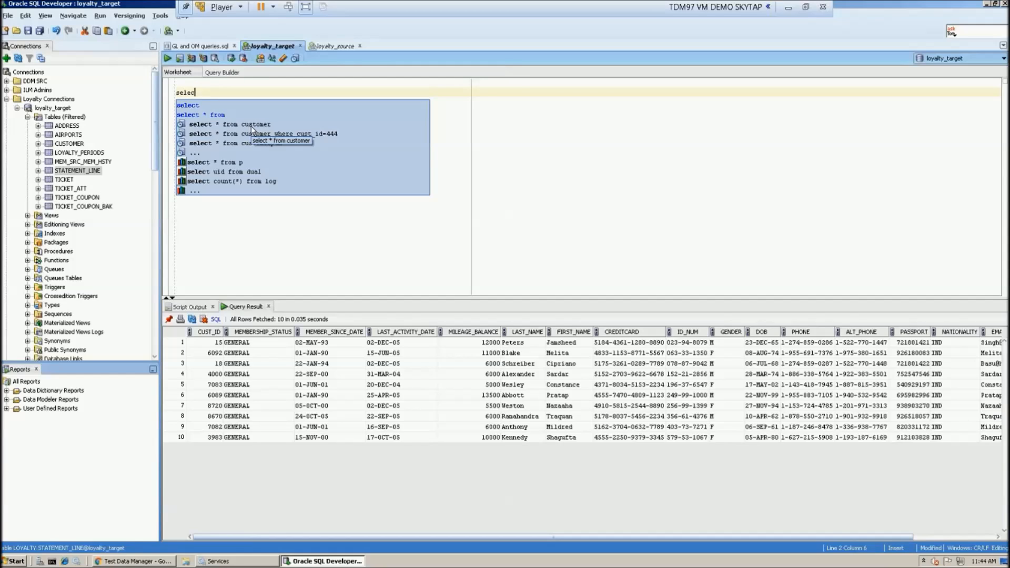
text(t cust_id from ad)
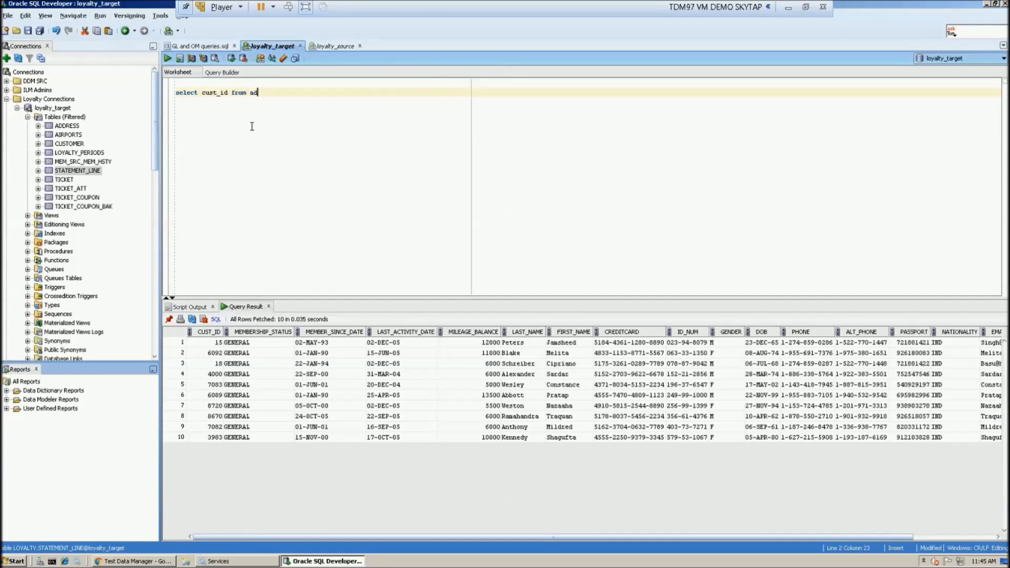
text(dress)
key(Return)
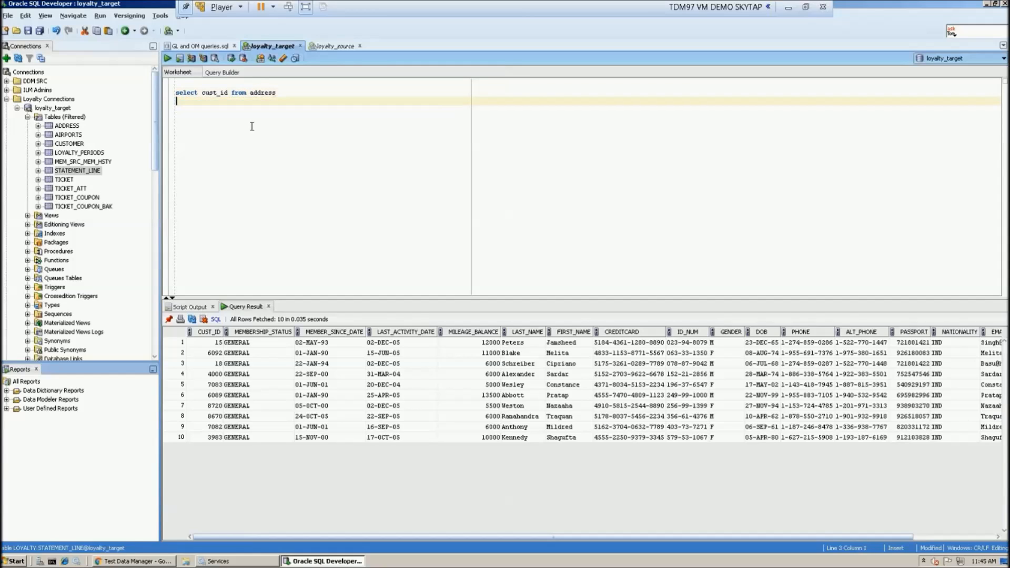
text(minus)
key(Return)
text(sel)
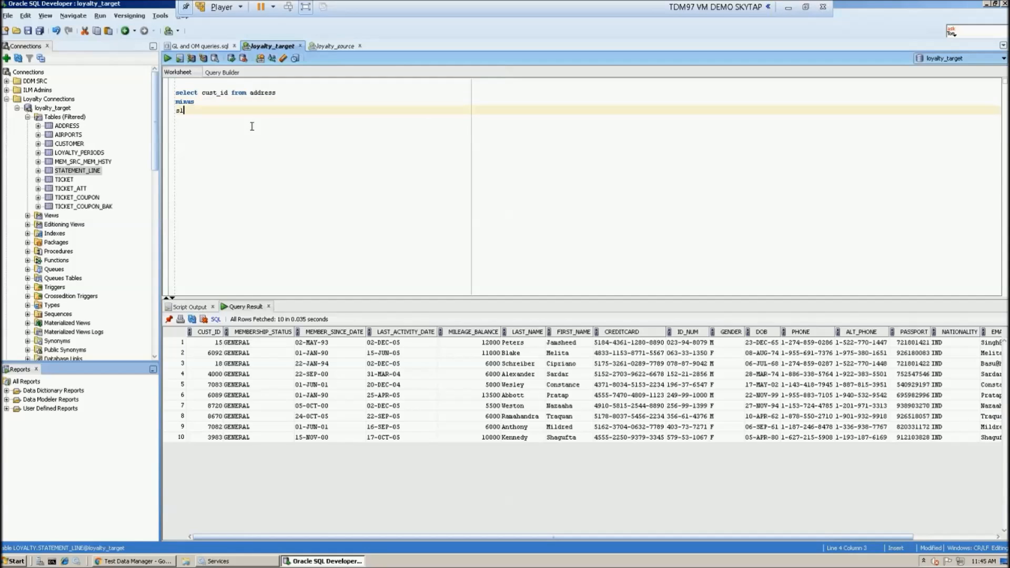
text(ect cust_id from customer)
drag(293, 113, 176, 89)
click(166, 58)
click(294, 130)
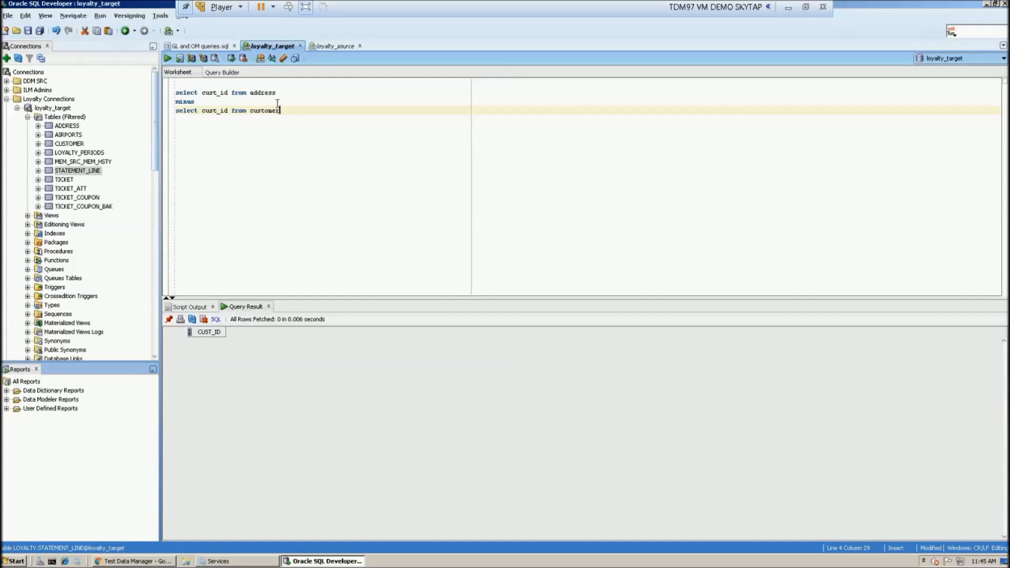
- Replace address with ticket in the minus query and run it against customer on loyalty_target
double_click(263, 93)
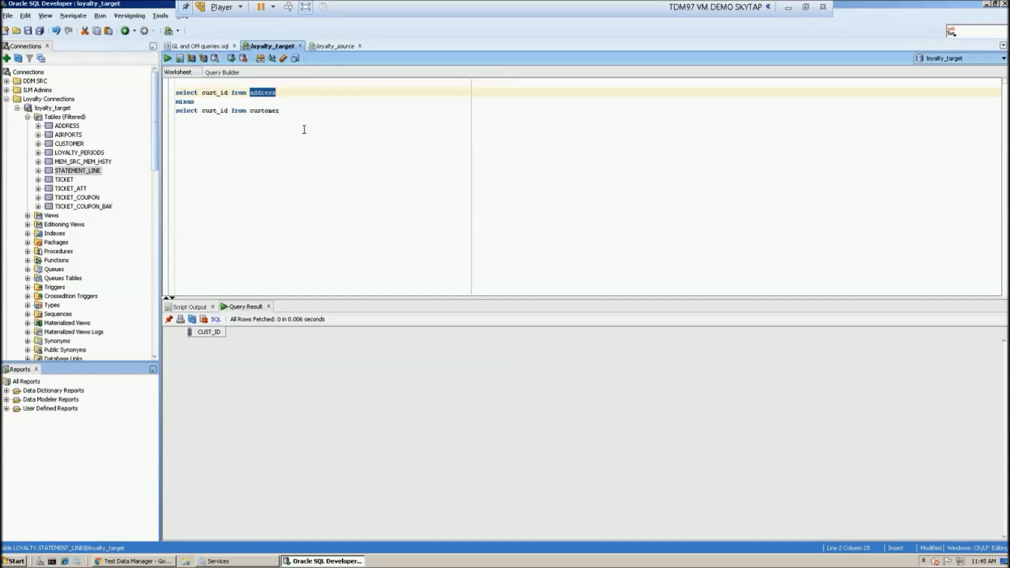
text(ticket)
key(Escape)
drag(303, 111, 170, 68)
click(168, 58)
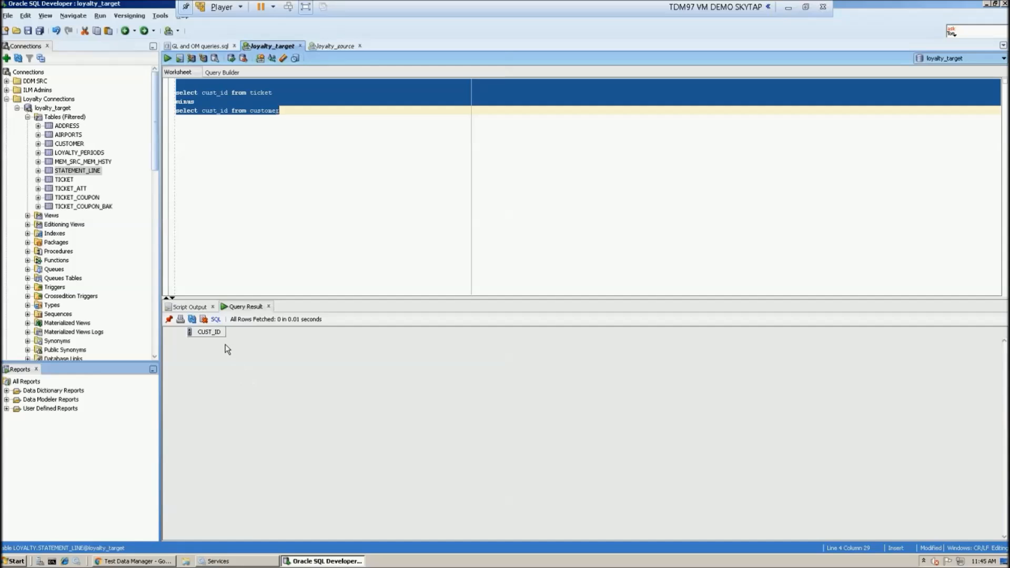
click(235, 203)
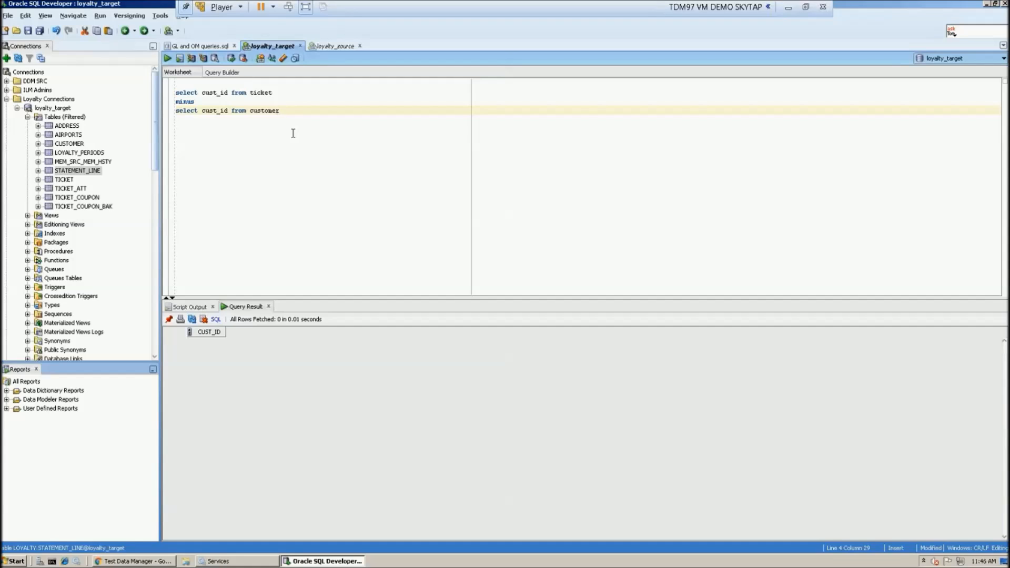
drag(286, 111, 176, 92)
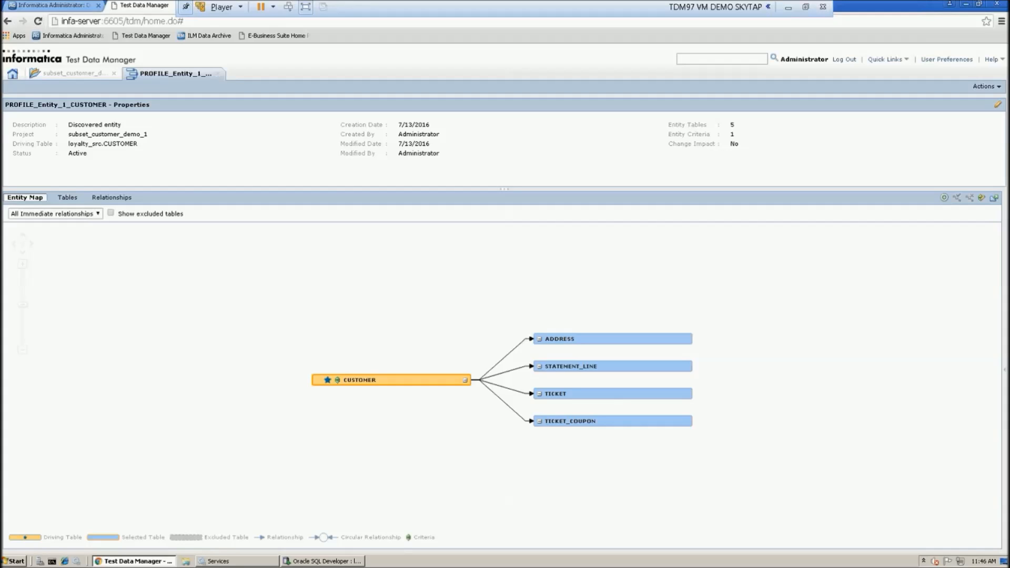
- In Test Data Manager, close PROFILE_Entity_1_CUSTOMER and the subset_customer_demo_1 project to return to the projects overview
click(218, 74)
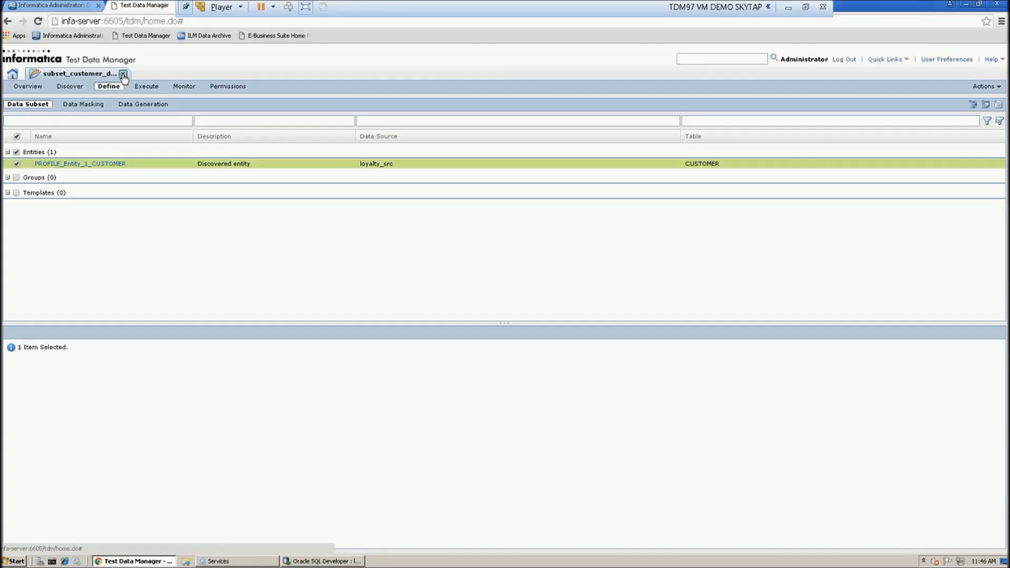
click(123, 73)
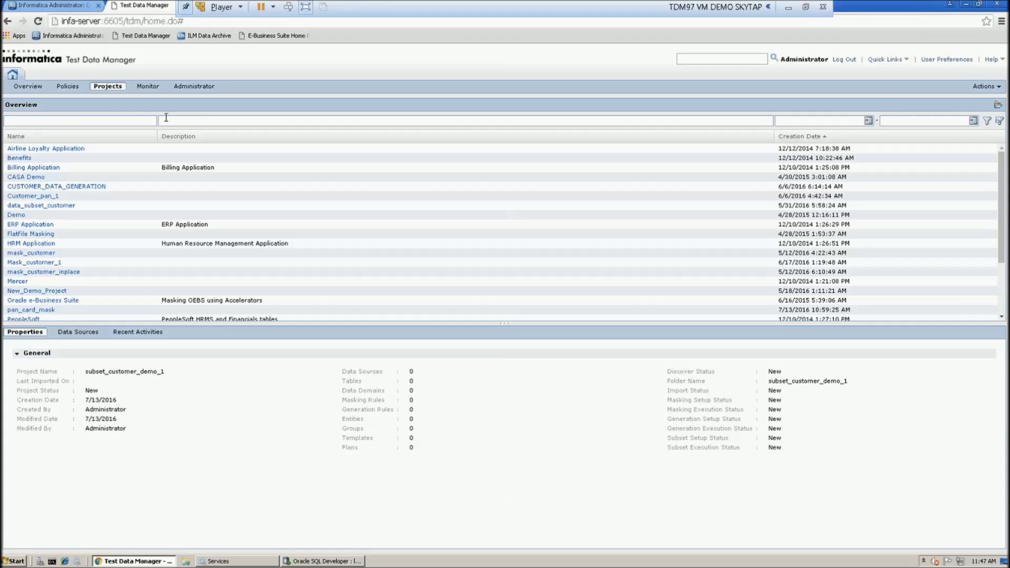
- Switch to Oracle SQL Developer, change the loyalty_source query to "select * from customer_gen" and run it
click(345, 561)
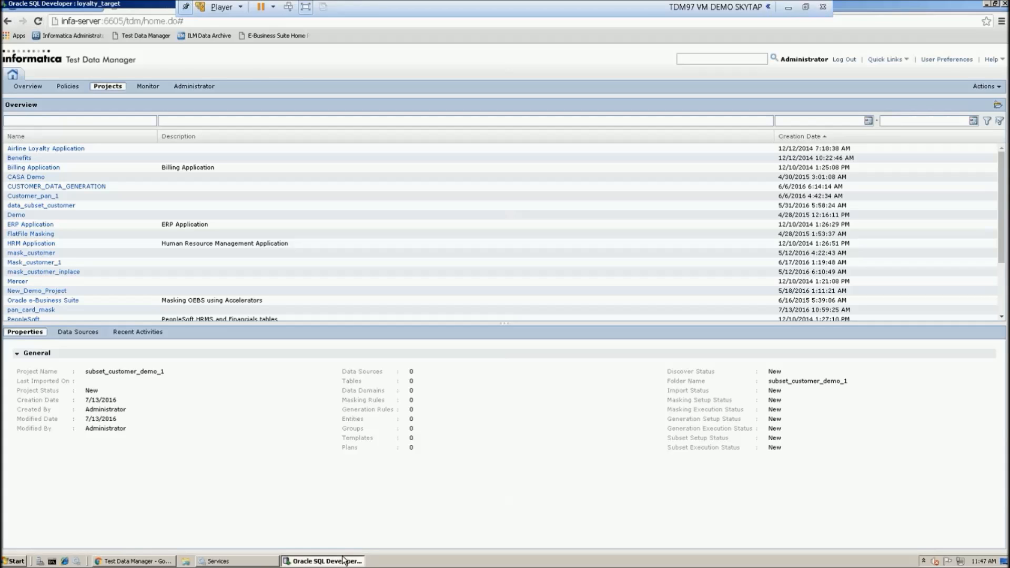
click(307, 112)
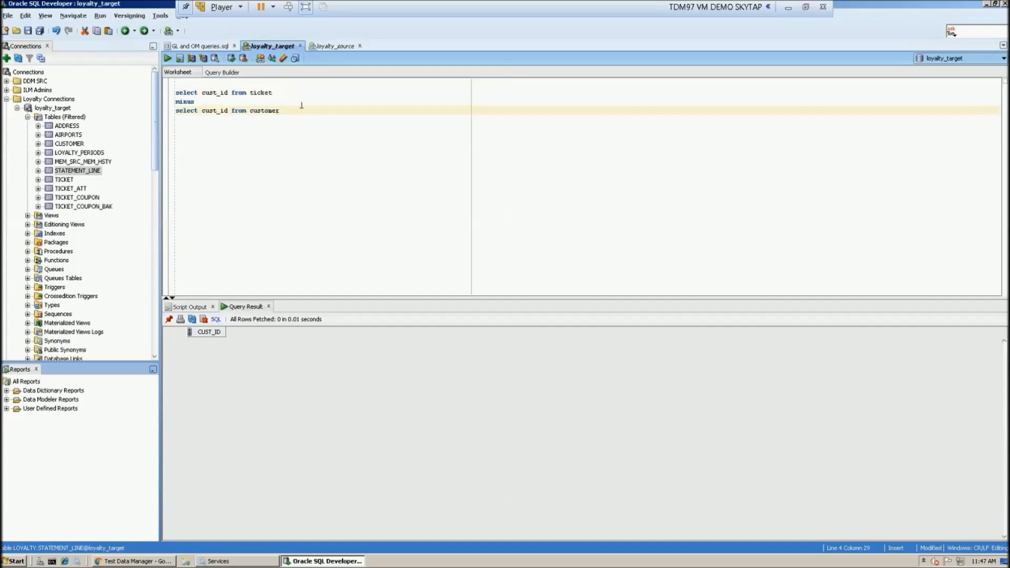
click(333, 47)
drag(295, 103, 178, 102)
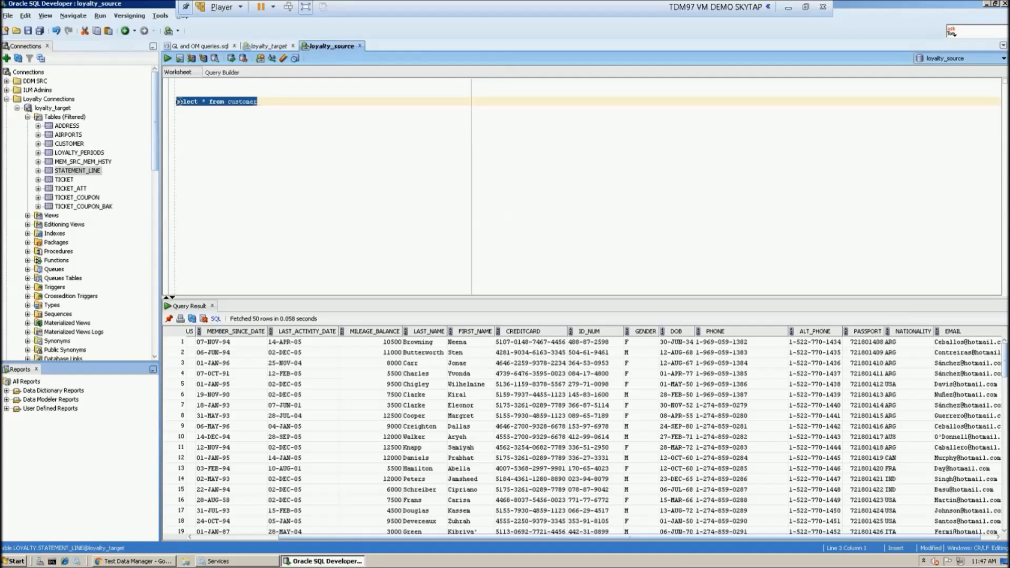
text(select * from customer_gen)
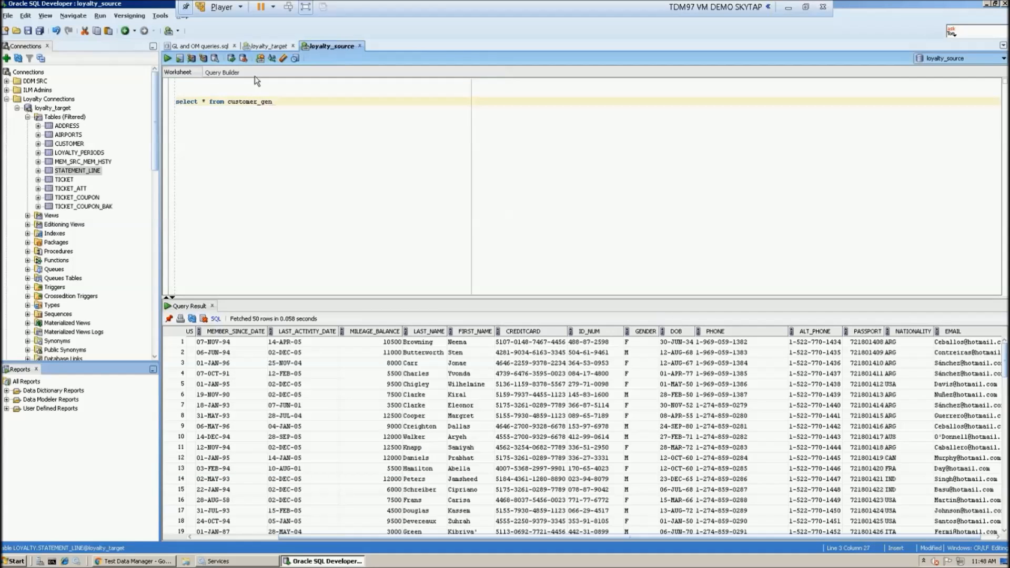
key(Return)
key(ctrl+Return)
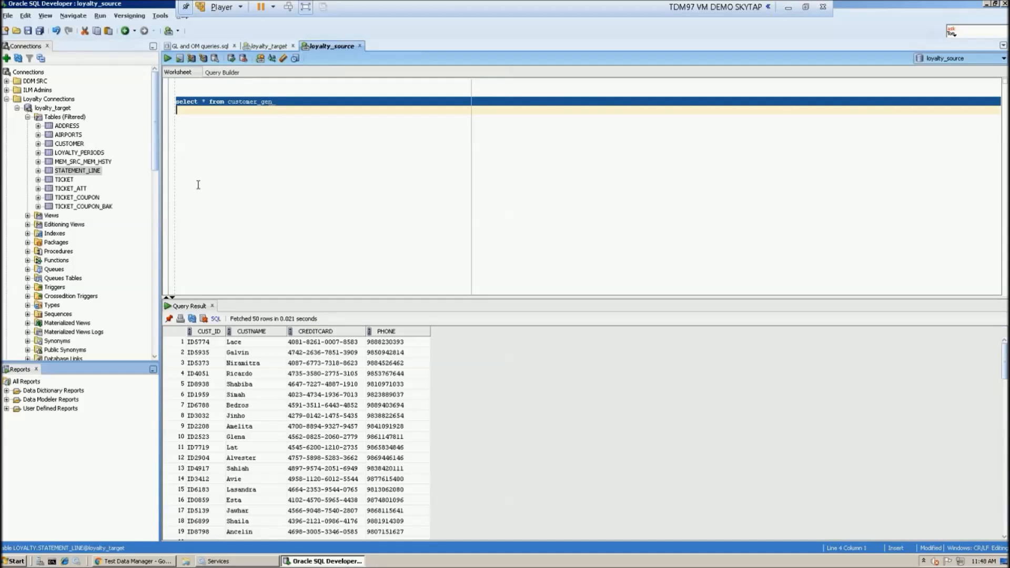
click(288, 104)
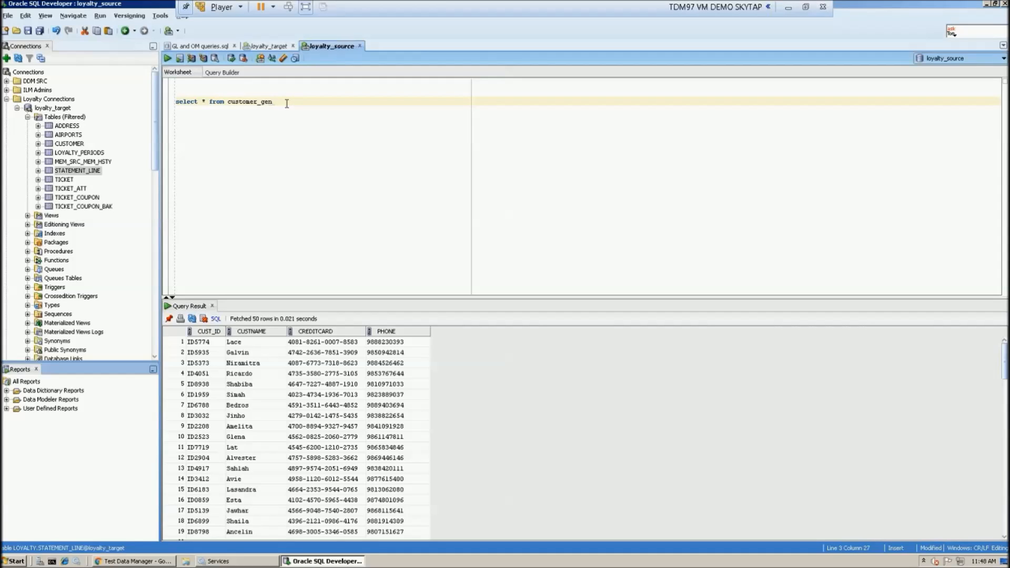
- Replace the loyalty_source query with "truncate table customer_gen" and run it
drag(287, 103, 173, 109)
text(truncate)
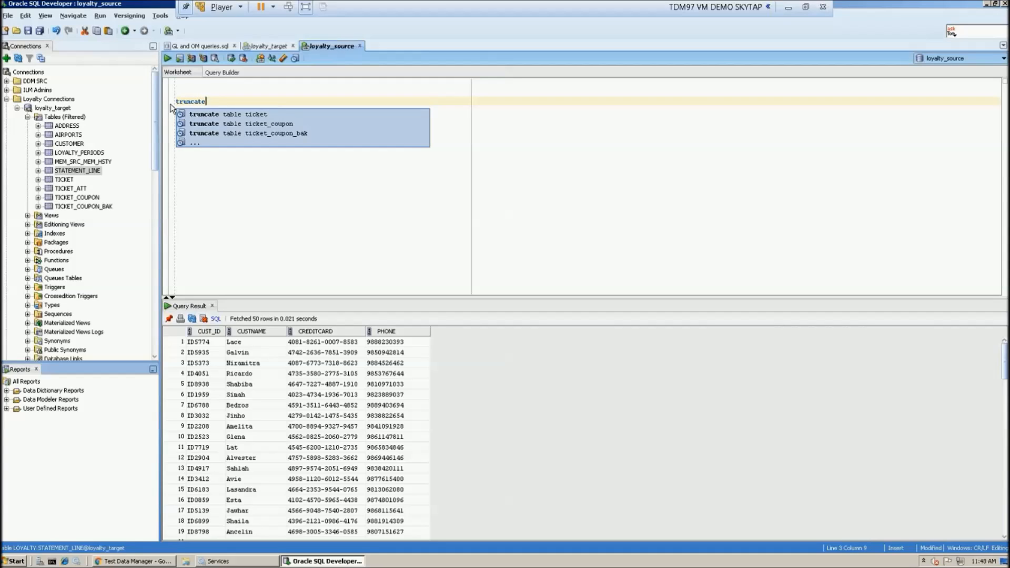
text( table )
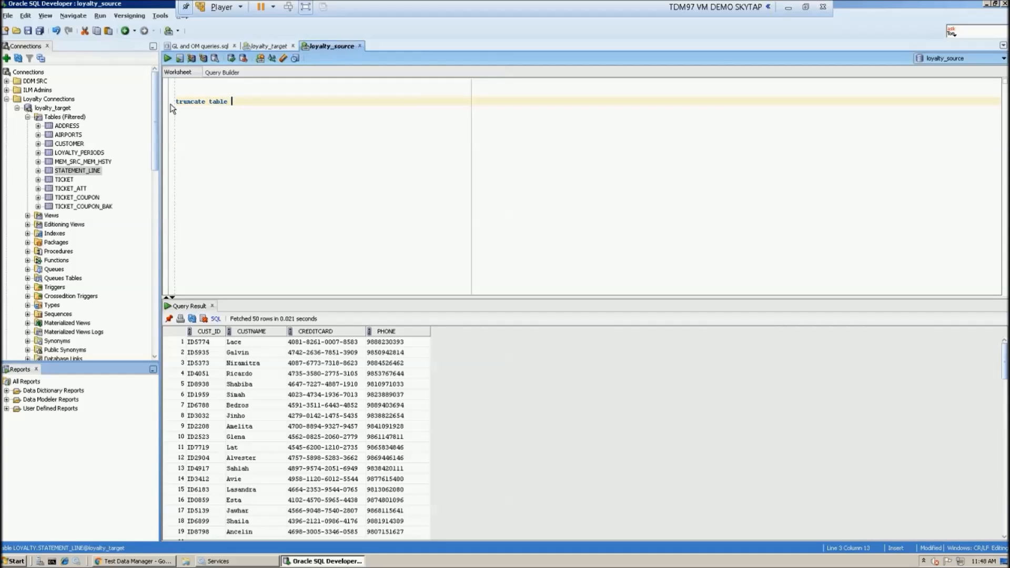
text(customer_gen)
key(Return)
click(158, 102)
click(168, 61)
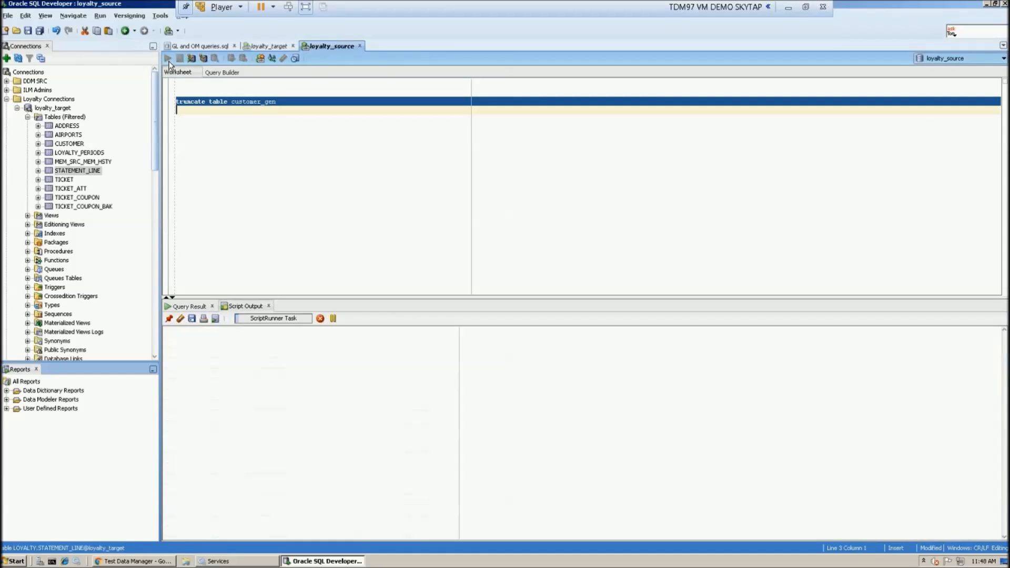
- Change the truncate statement back to "select * from customer_gen", run it, and widen the CUSTNAME and CREDITCARD result columns
click(257, 169)
triple_click(277, 101)
drag(232, 102, 176, 104)
text(select * from)
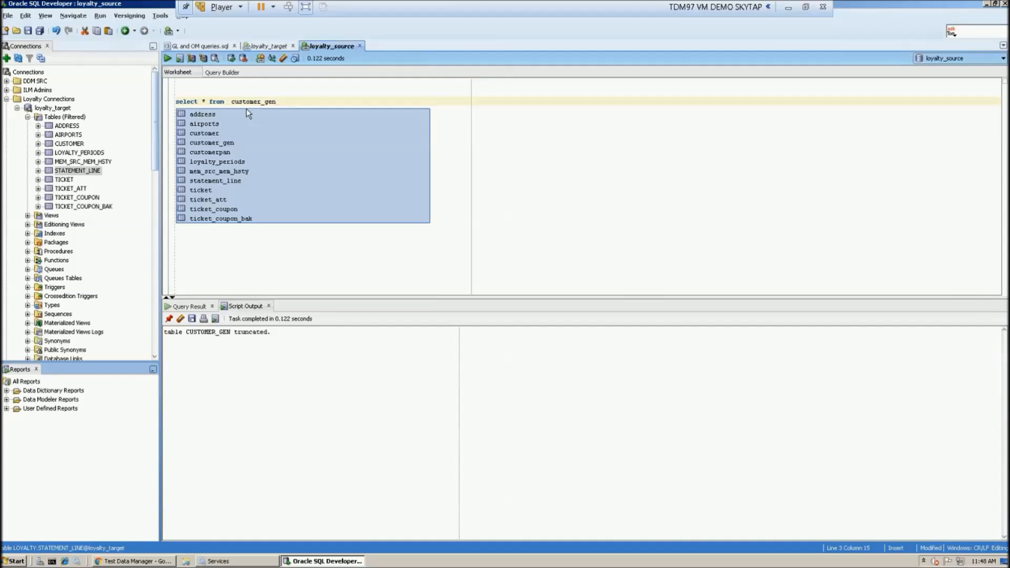
drag(277, 102, 176, 103)
click(167, 58)
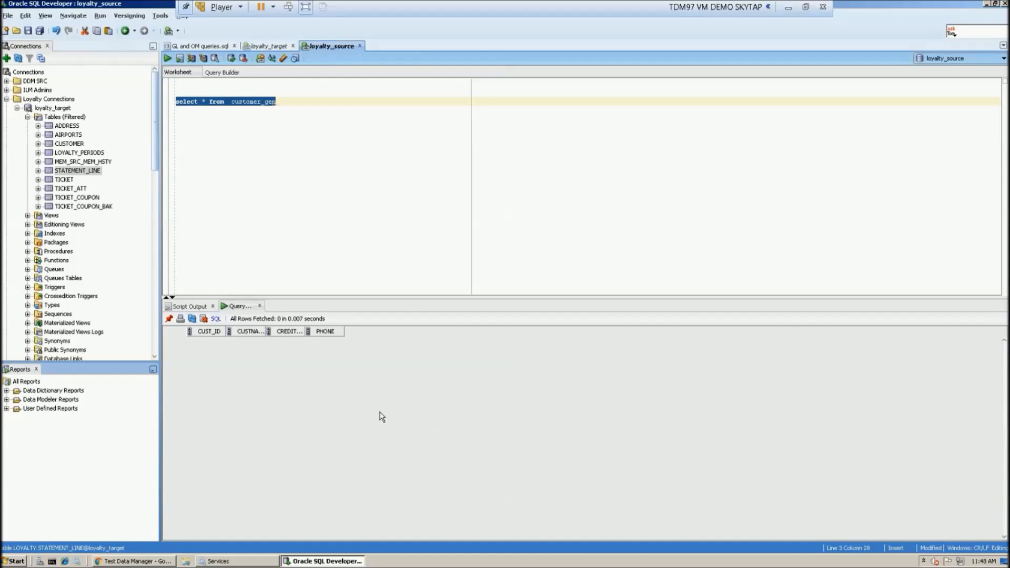
drag(267, 330, 352, 330)
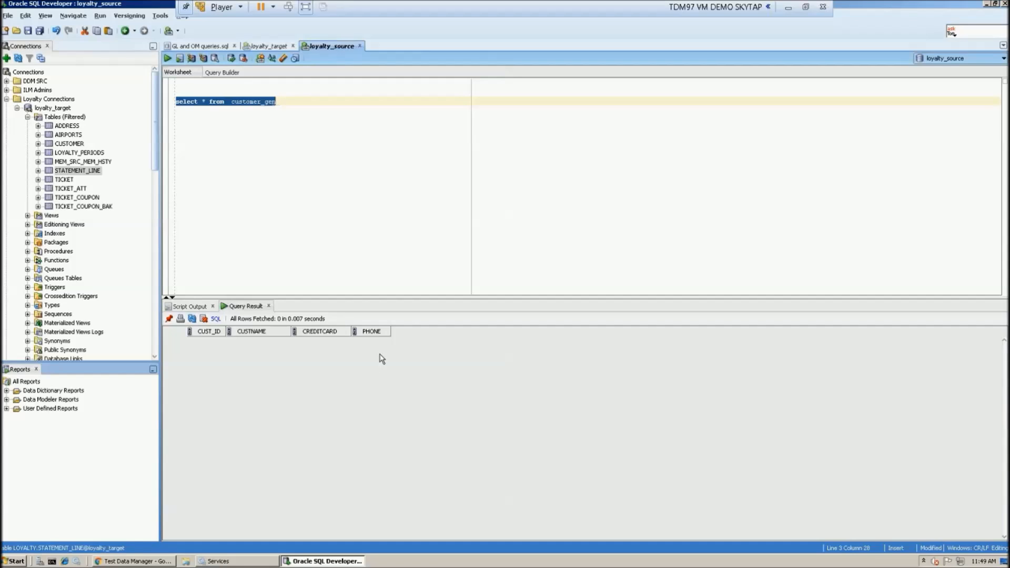
- Switch to Test Data Manager, sort the projects by newest creation date and open CUSTOMER_DATA_GENERATION
click(138, 562)
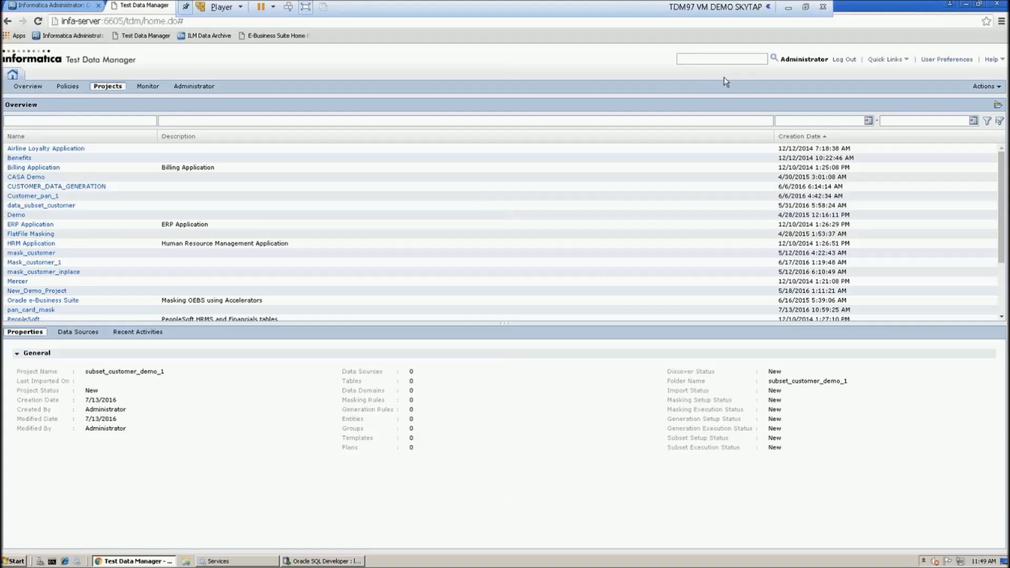
click(797, 138)
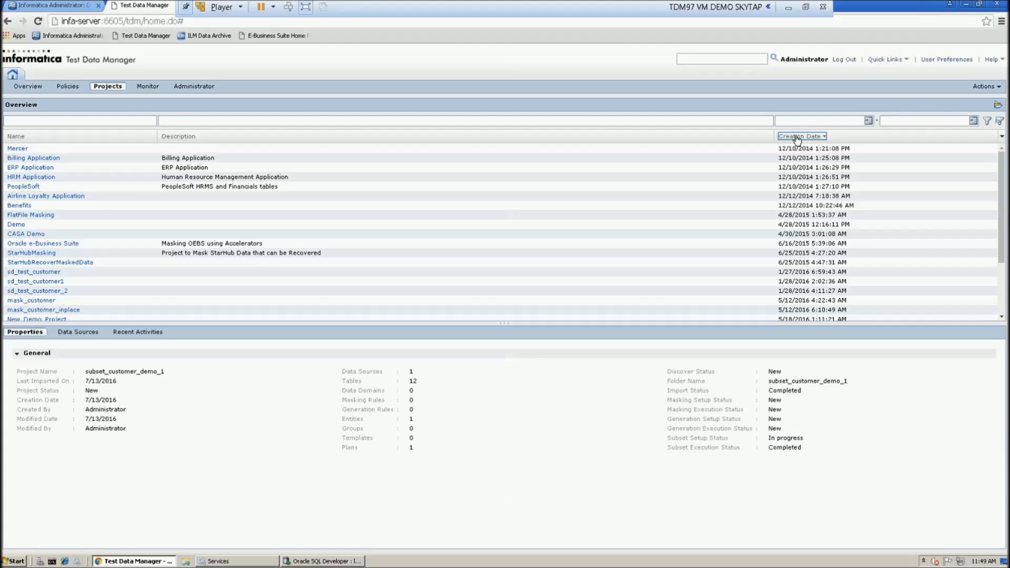
click(795, 137)
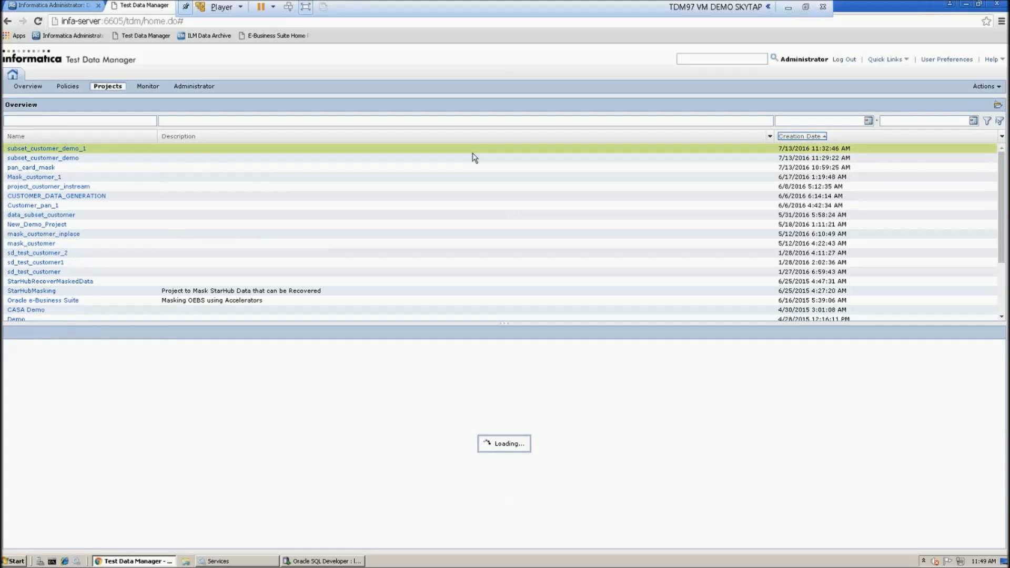
click(56, 196)
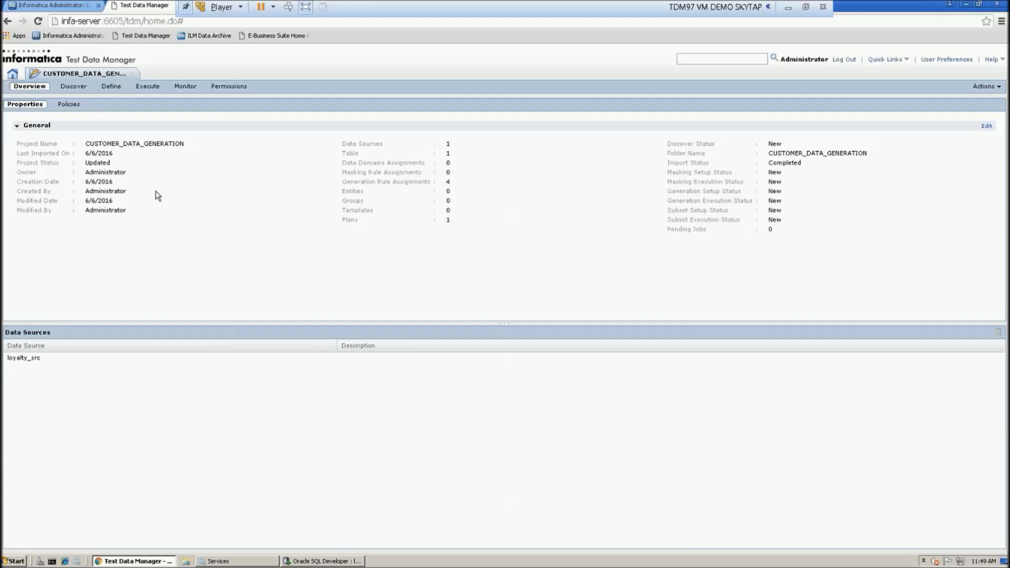
- Review the project's CUST_ID, phone, credit card and name generation rules and their assignments to the CUSTOMER_GEN columns
click(76, 105)
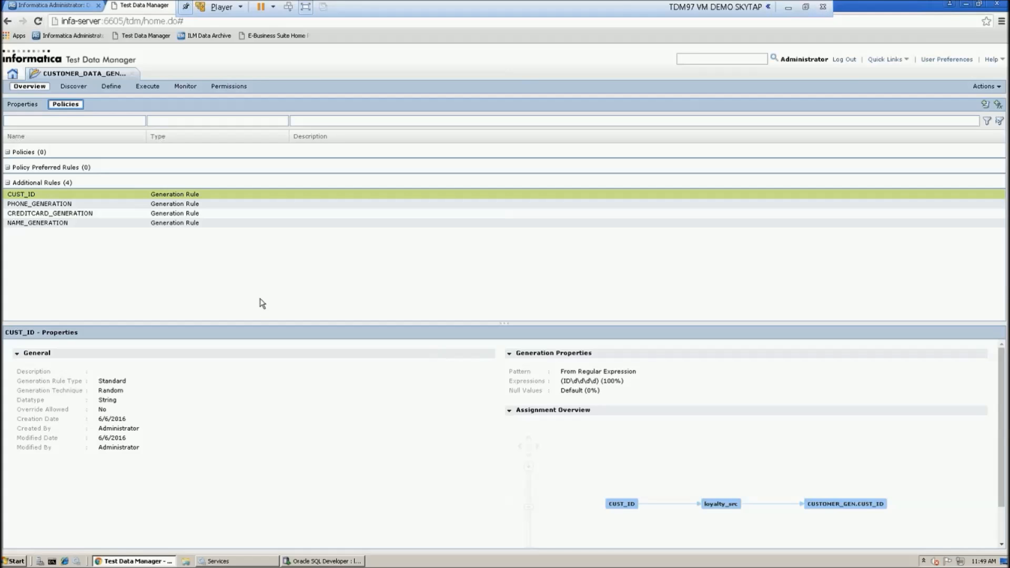
click(105, 204)
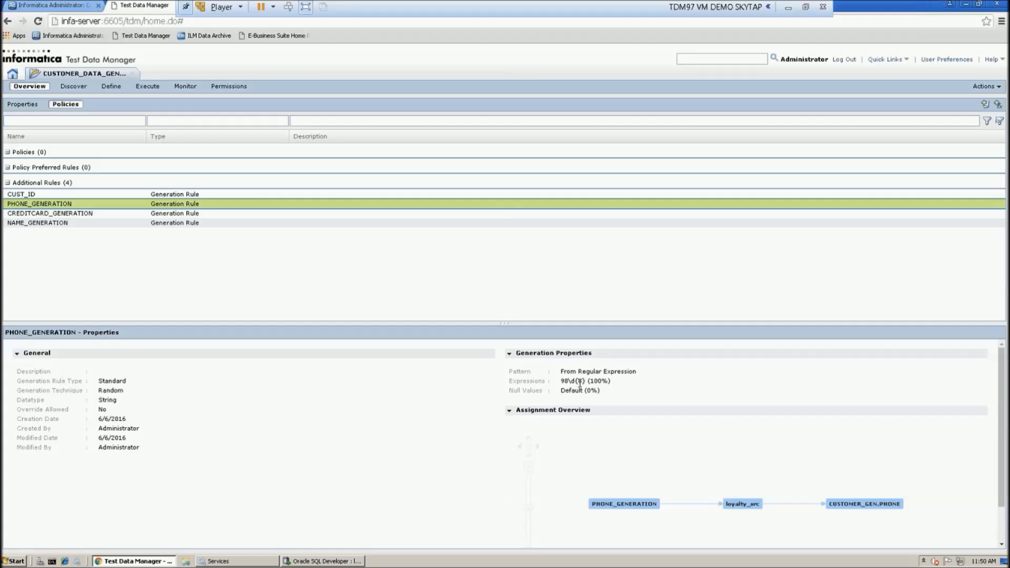
click(81, 214)
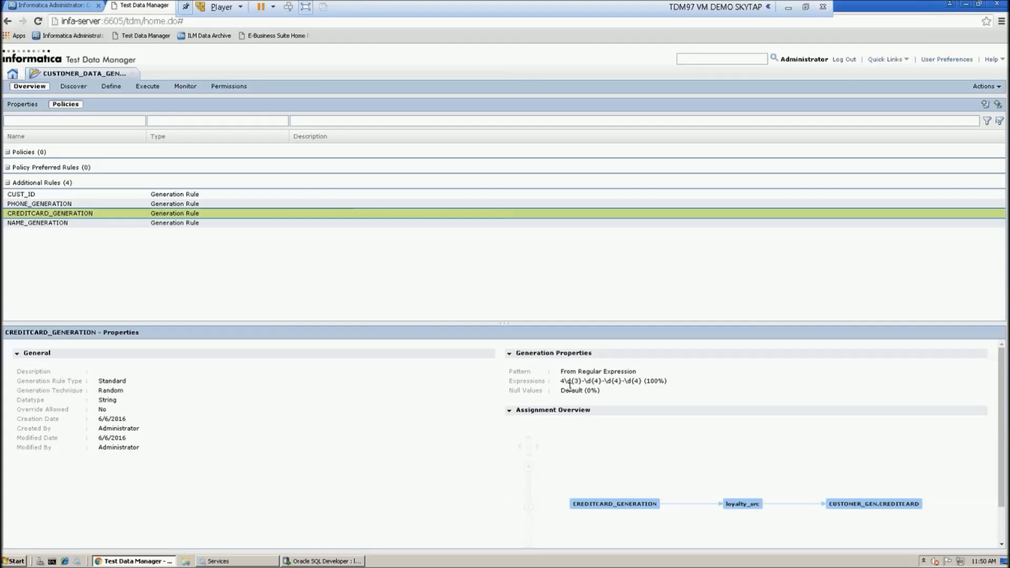
click(124, 224)
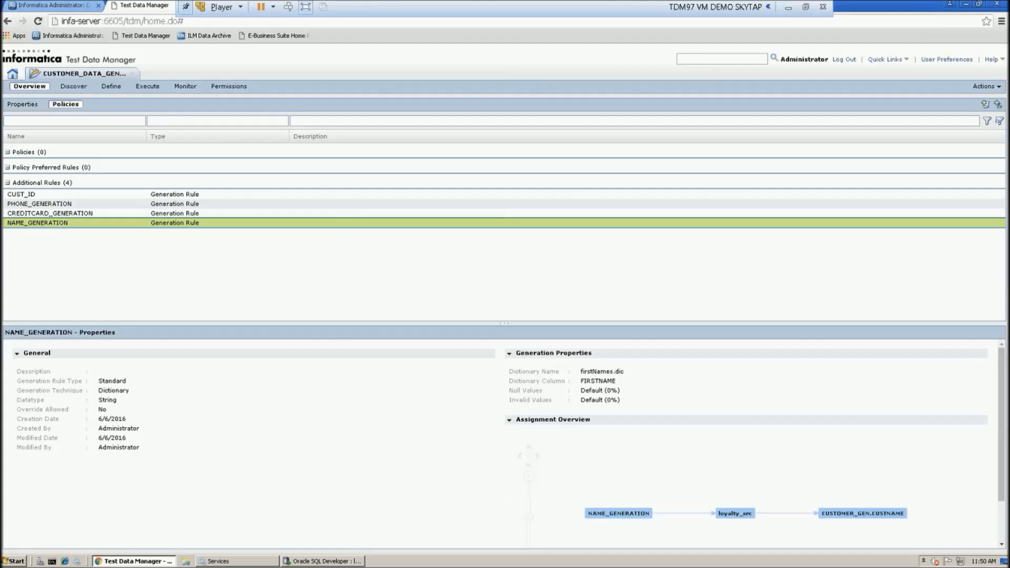
click(109, 87)
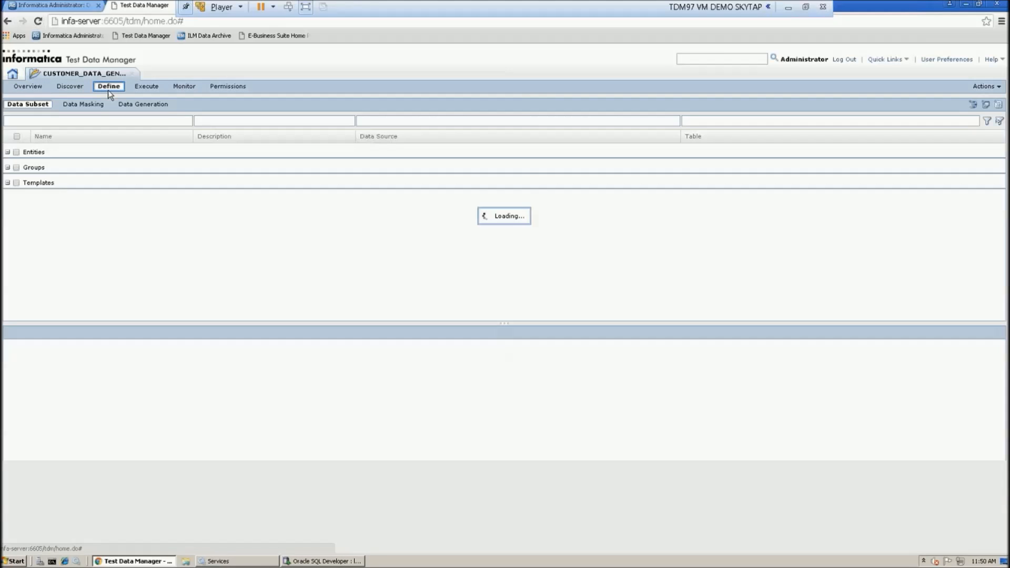
click(123, 105)
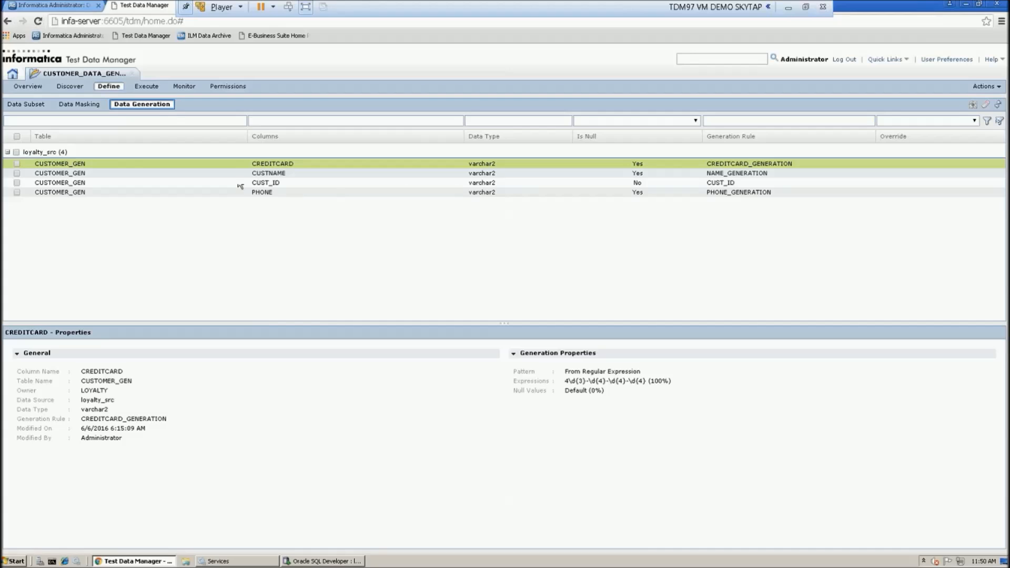
- Open PLAN_CUSTOMER_GENERATION and display its generation components
click(154, 88)
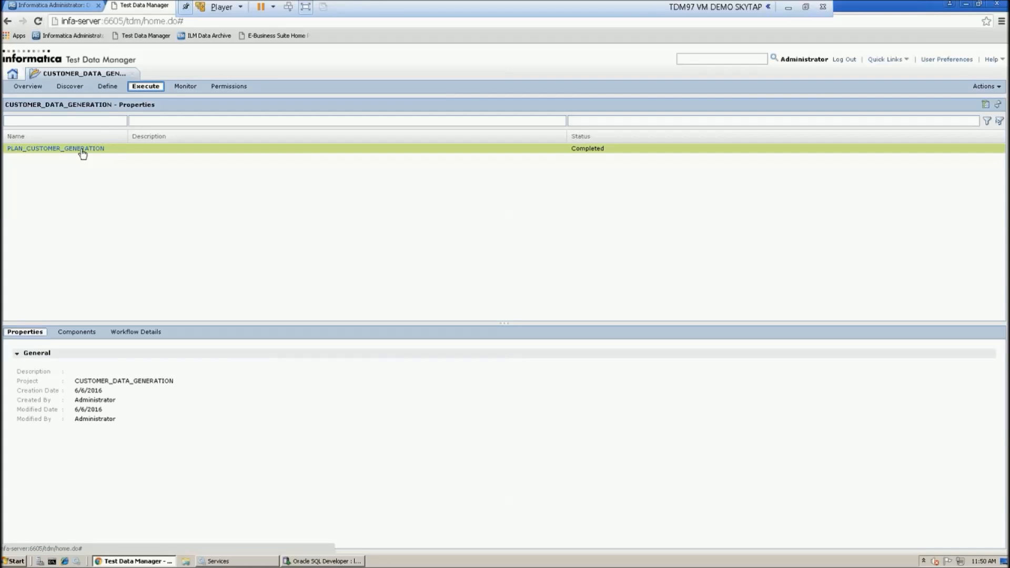
click(82, 149)
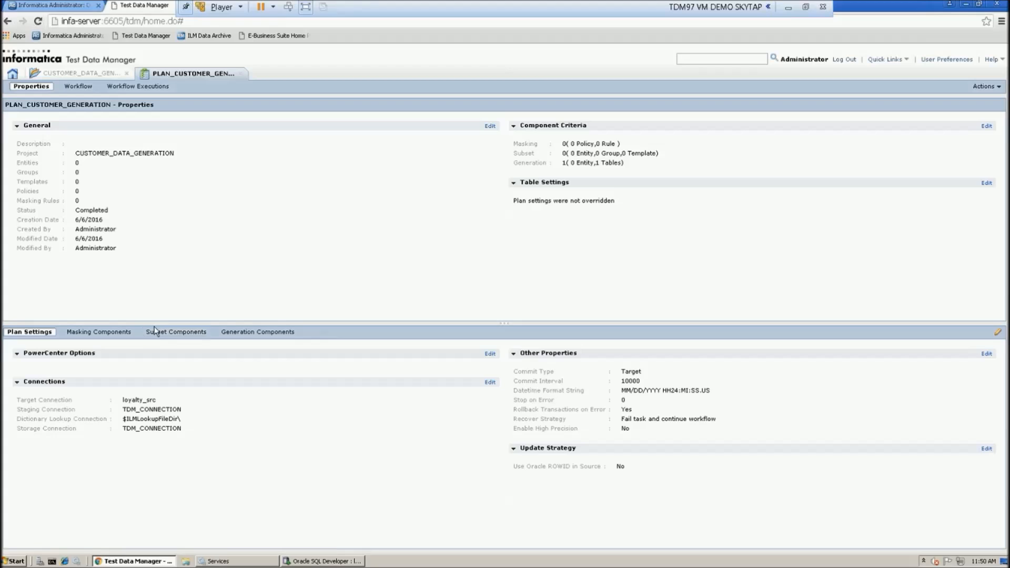
click(247, 332)
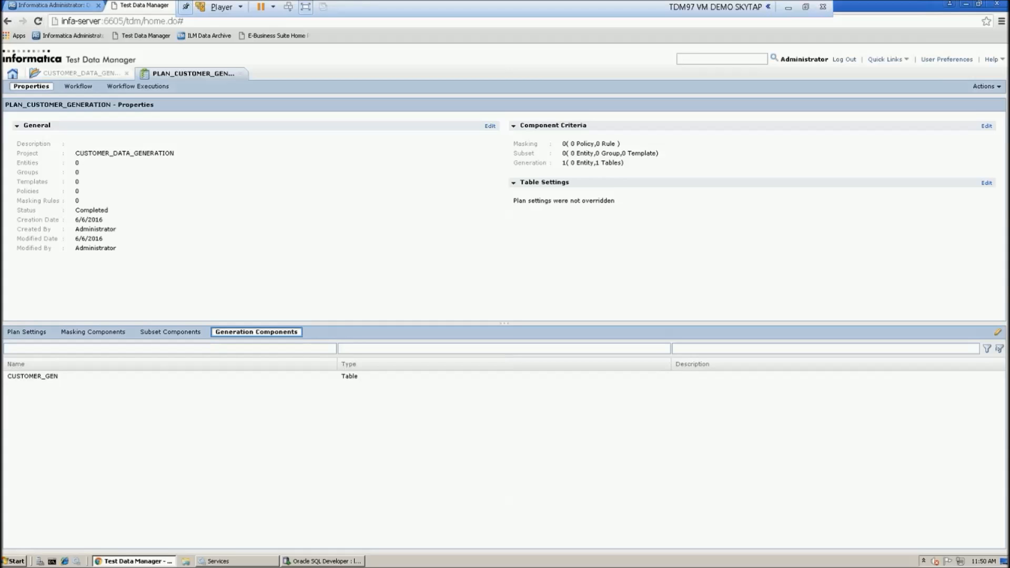
- Switch to Oracle SQL Developer and rerun the customer_gen query on loyalty_source before generating data
click(331, 561)
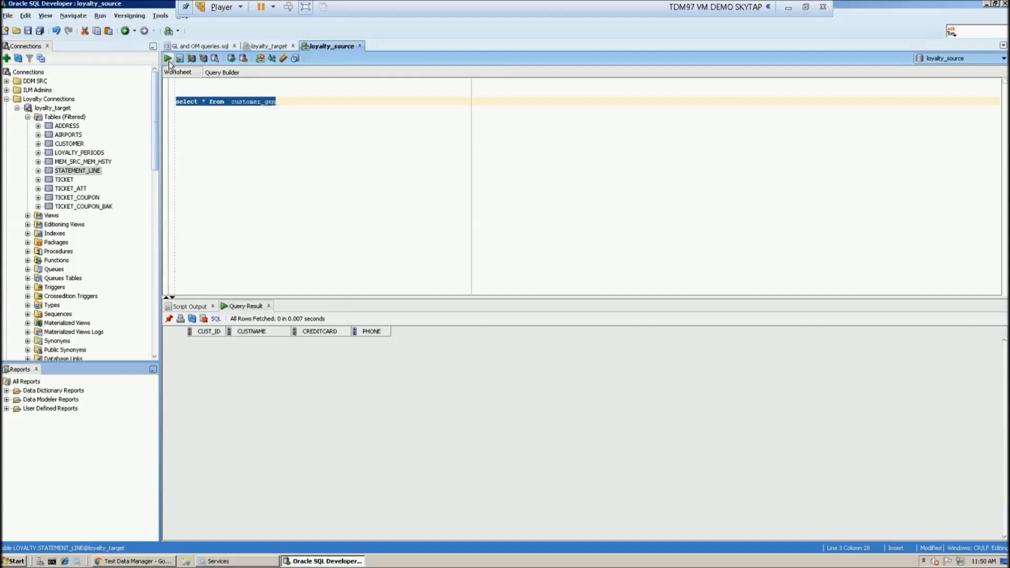
click(167, 59)
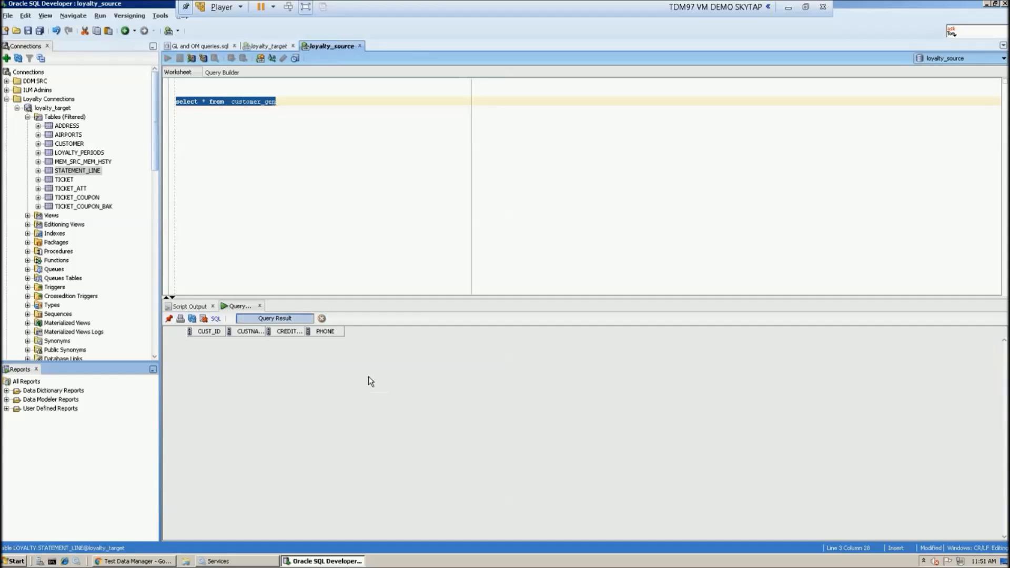
- Return to Test Data Manager and generate and execute the workflow for PLAN_CUSTOMER_GENERATION
key(alt+Tab)
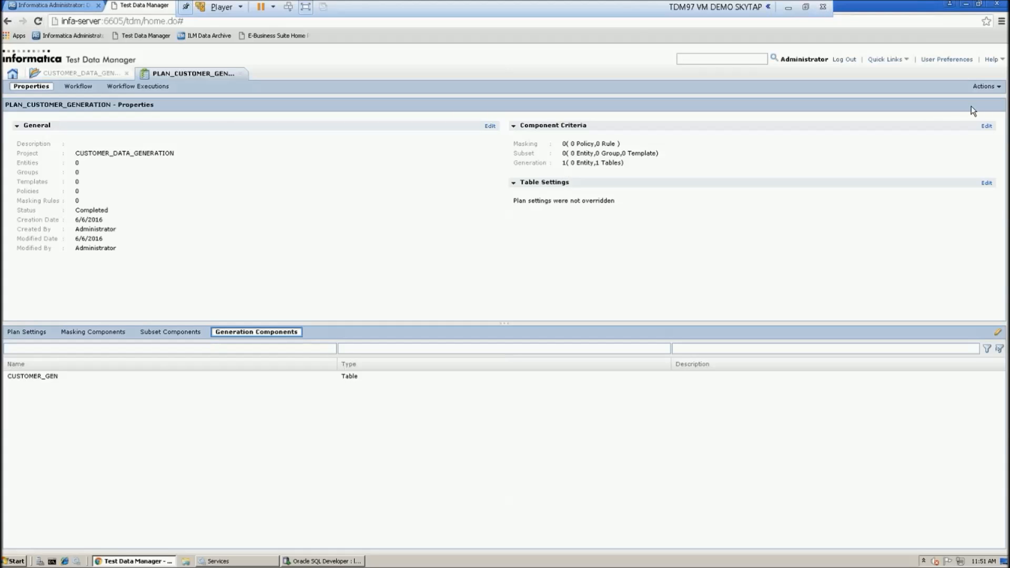
click(986, 86)
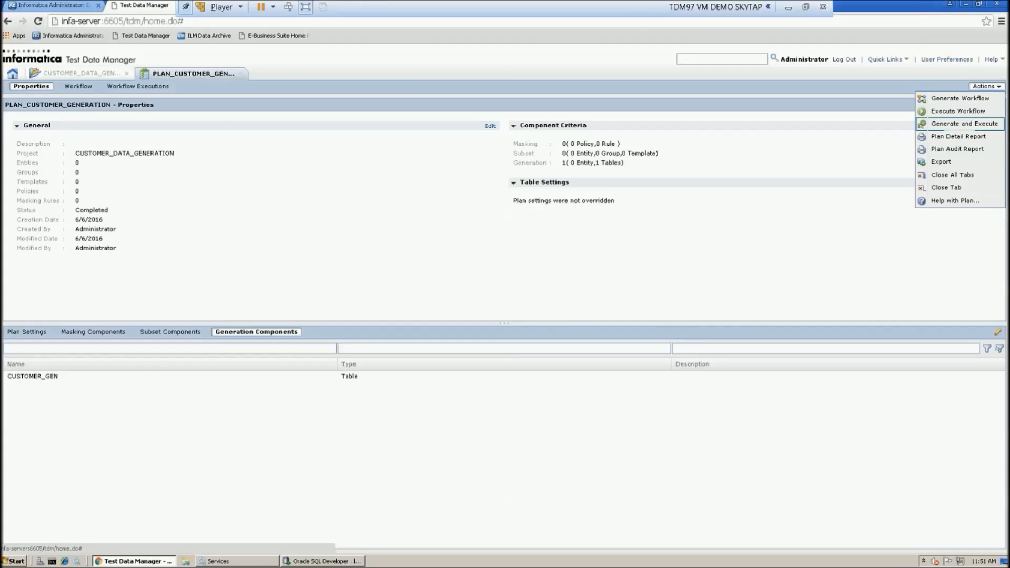
click(964, 123)
click(549, 392)
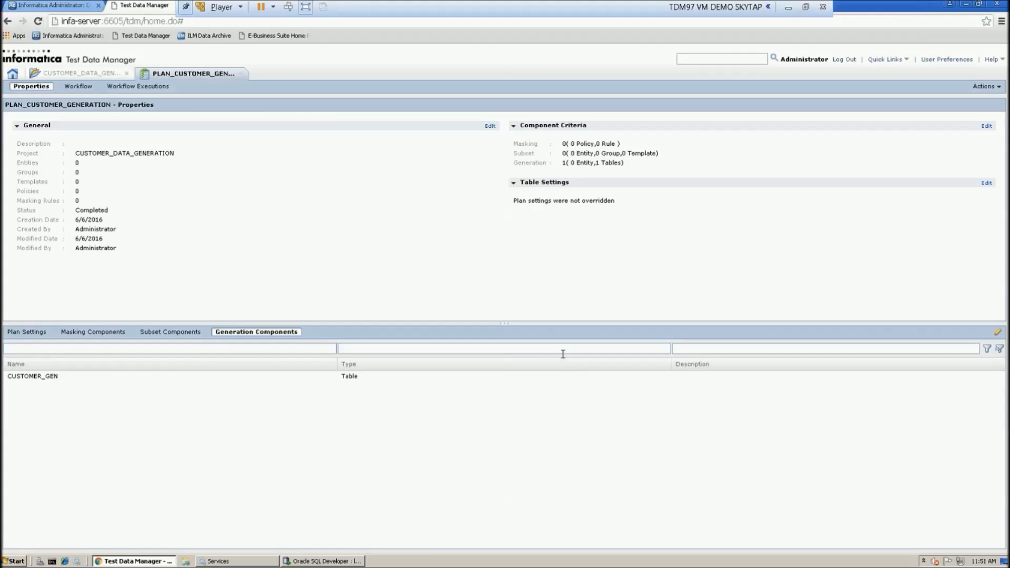
- Close the plan and monitor the CUSTOMER_DATA_GENERATION project's workflow jobs, refreshing the job list
click(240, 73)
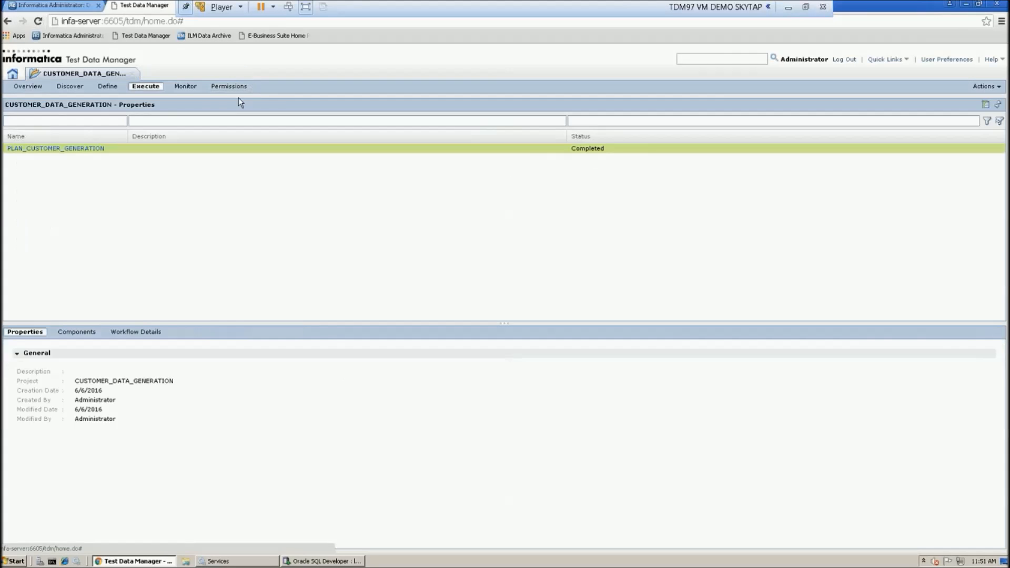
click(192, 88)
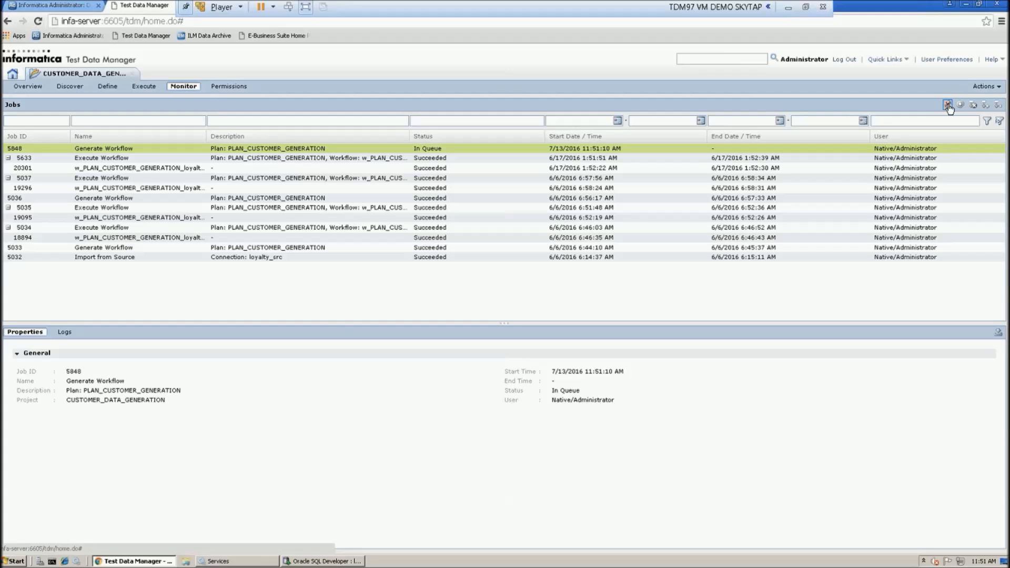
click(947, 105)
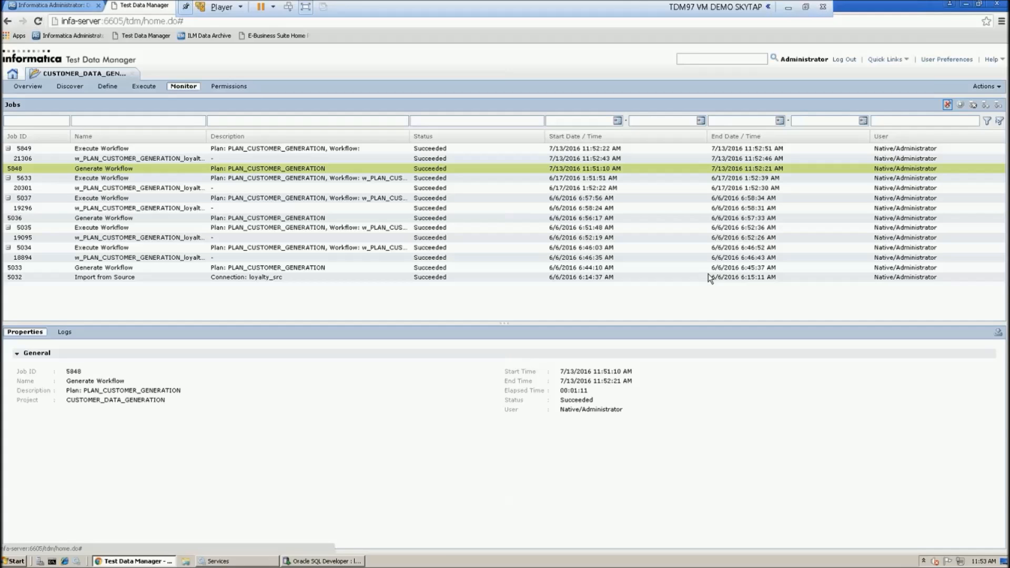
- Switch to Oracle SQL Developer, rerun the customer_gen query after data generation, and widen the CREDITCARD and PHONE result columns
click(356, 561)
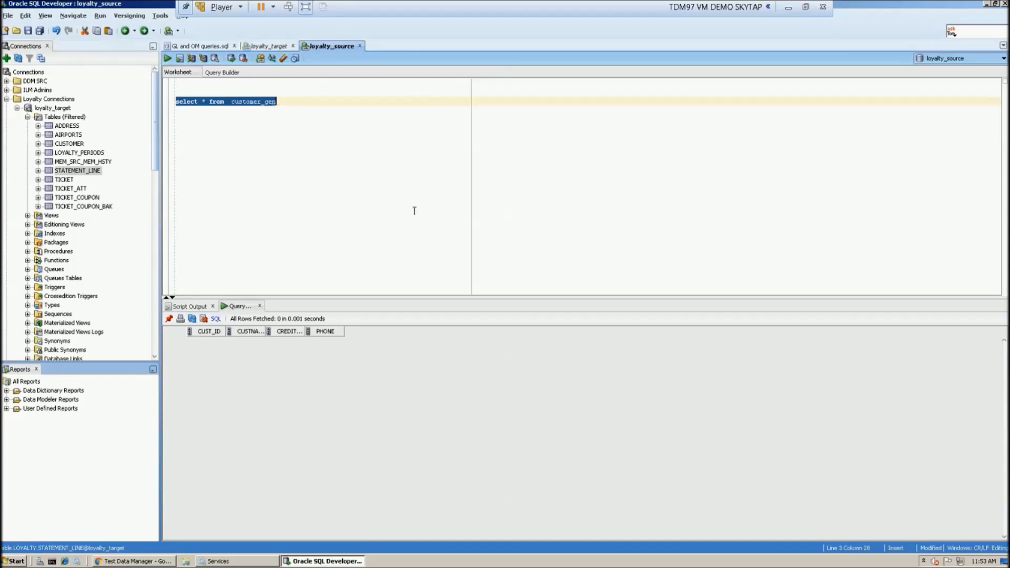
key(ctrl+Return)
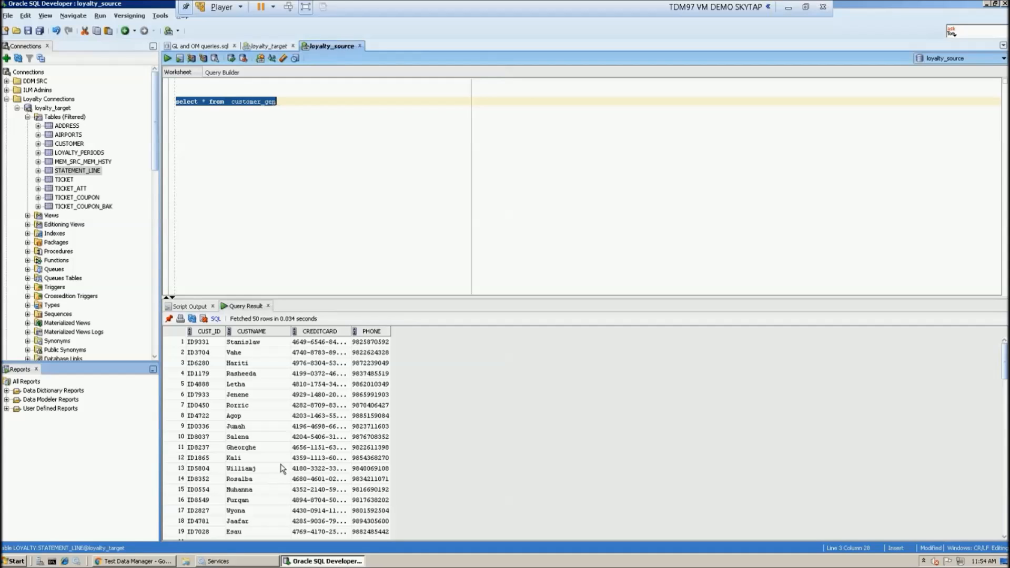
drag(348, 331, 390, 331)
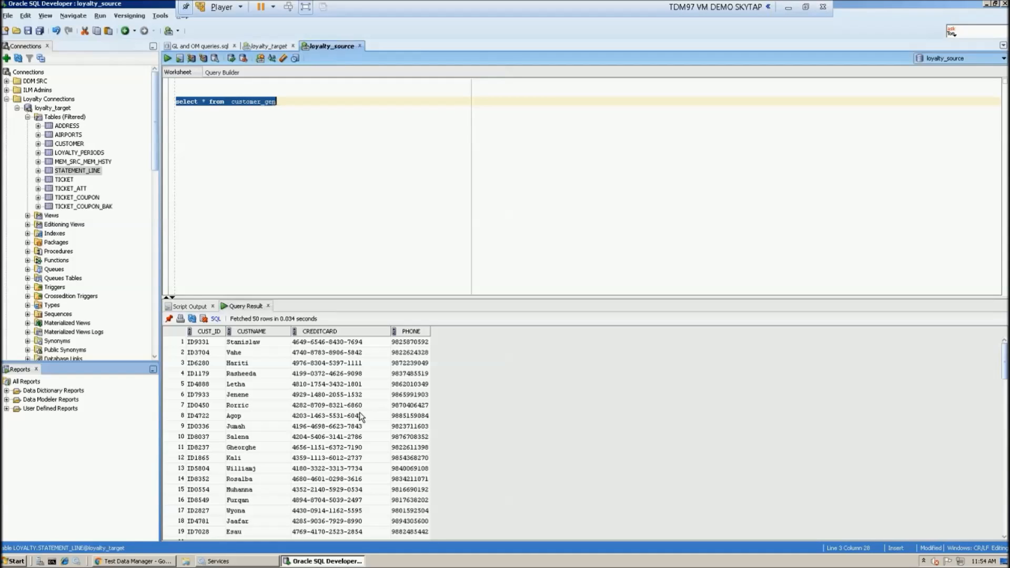
drag(430, 332, 445, 332)
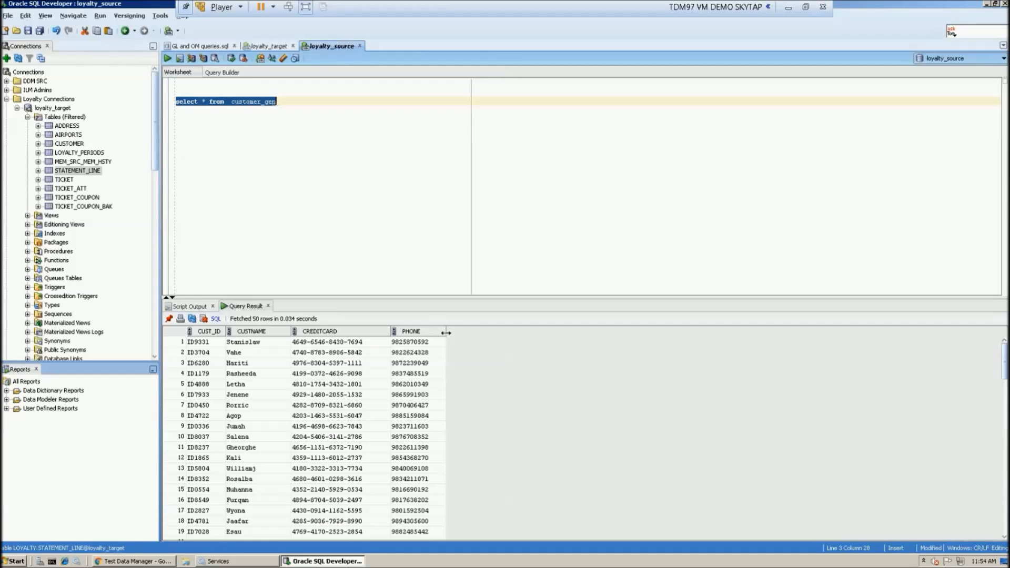